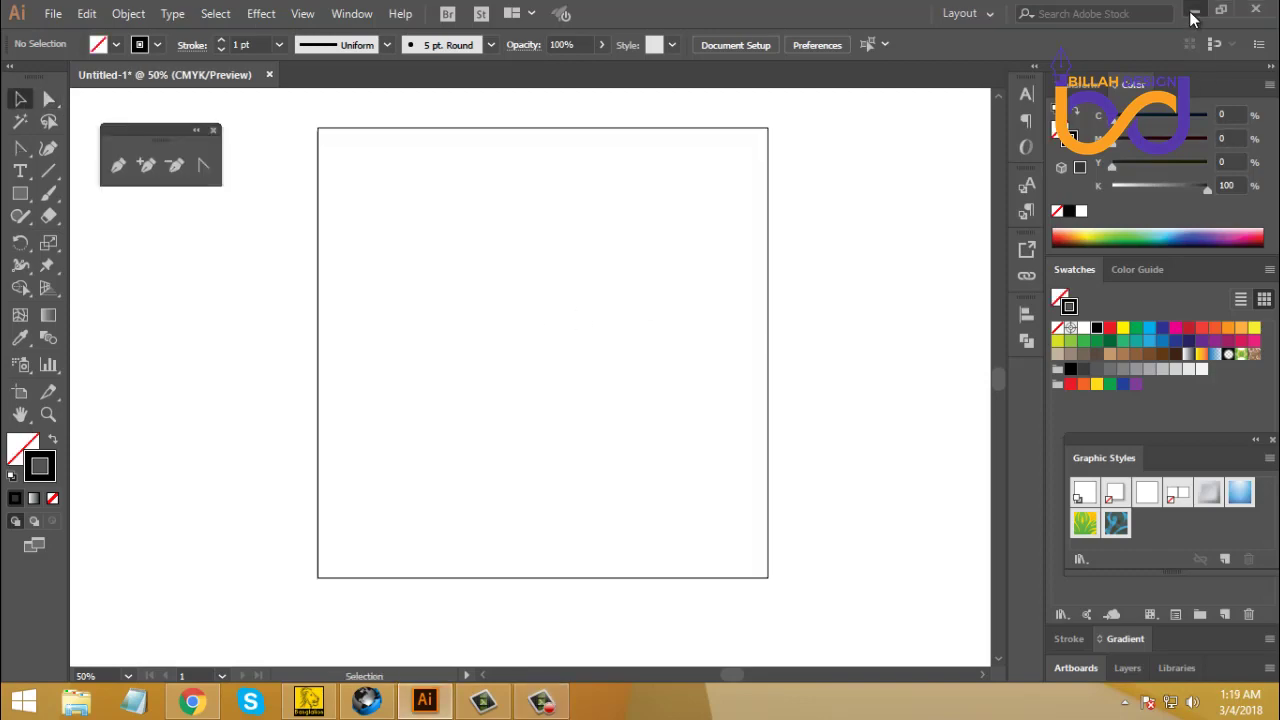
# Step: Copy the two logo images from the desktop and paste them into the open Illustrator document
pyautogui.click(1193, 14)
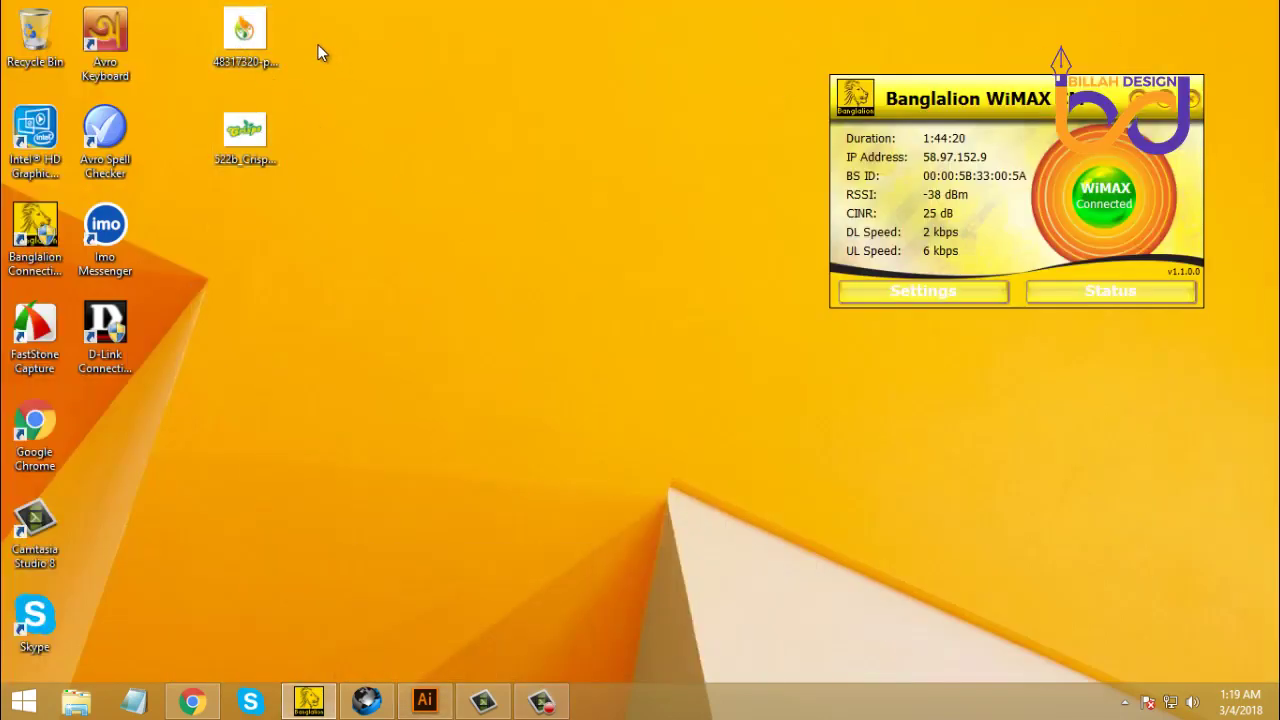
pyautogui.moveTo(322, 5); pyautogui.dragTo(198, 182)
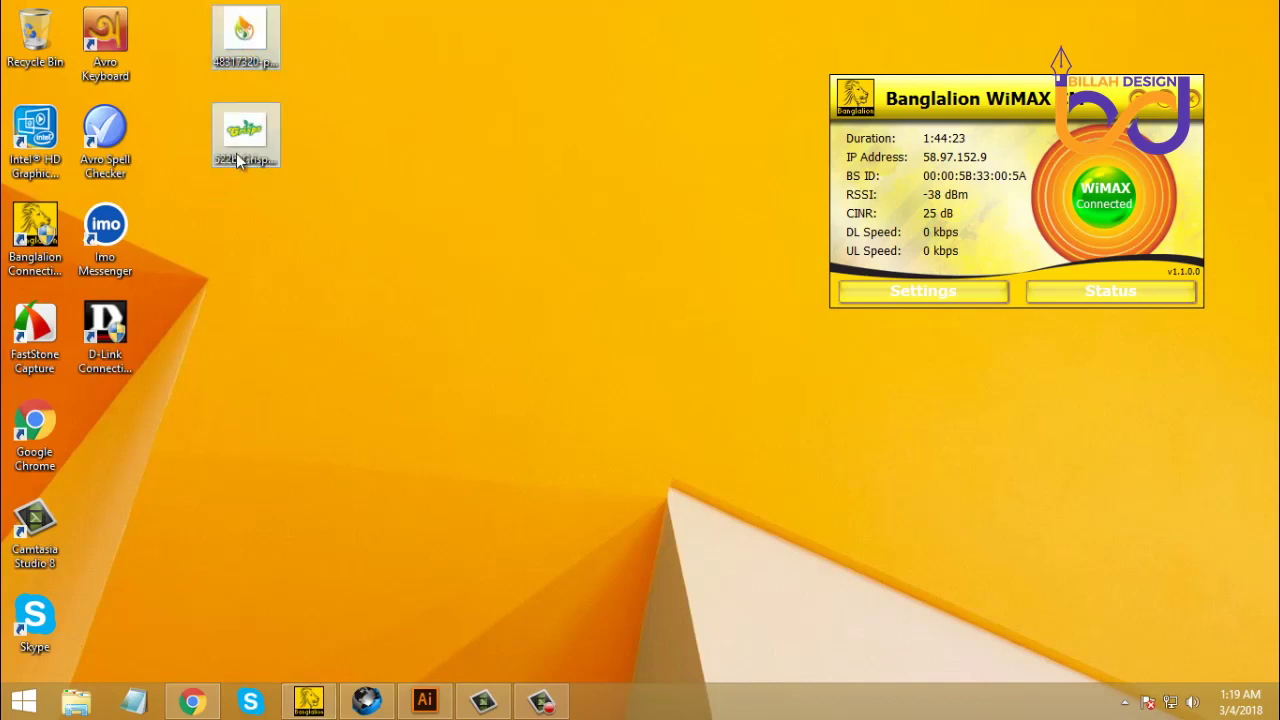
pyautogui.rightClick(238, 138)
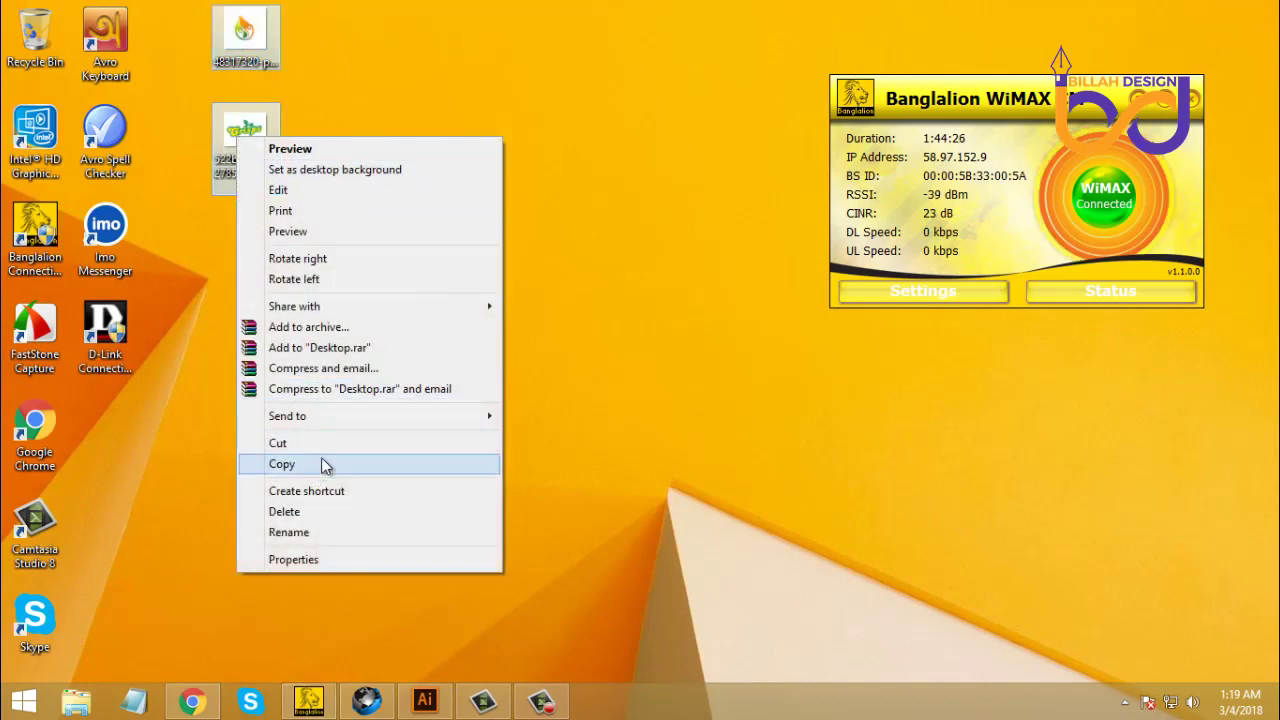
pyautogui.click(319, 464)
pyautogui.click(428, 700)
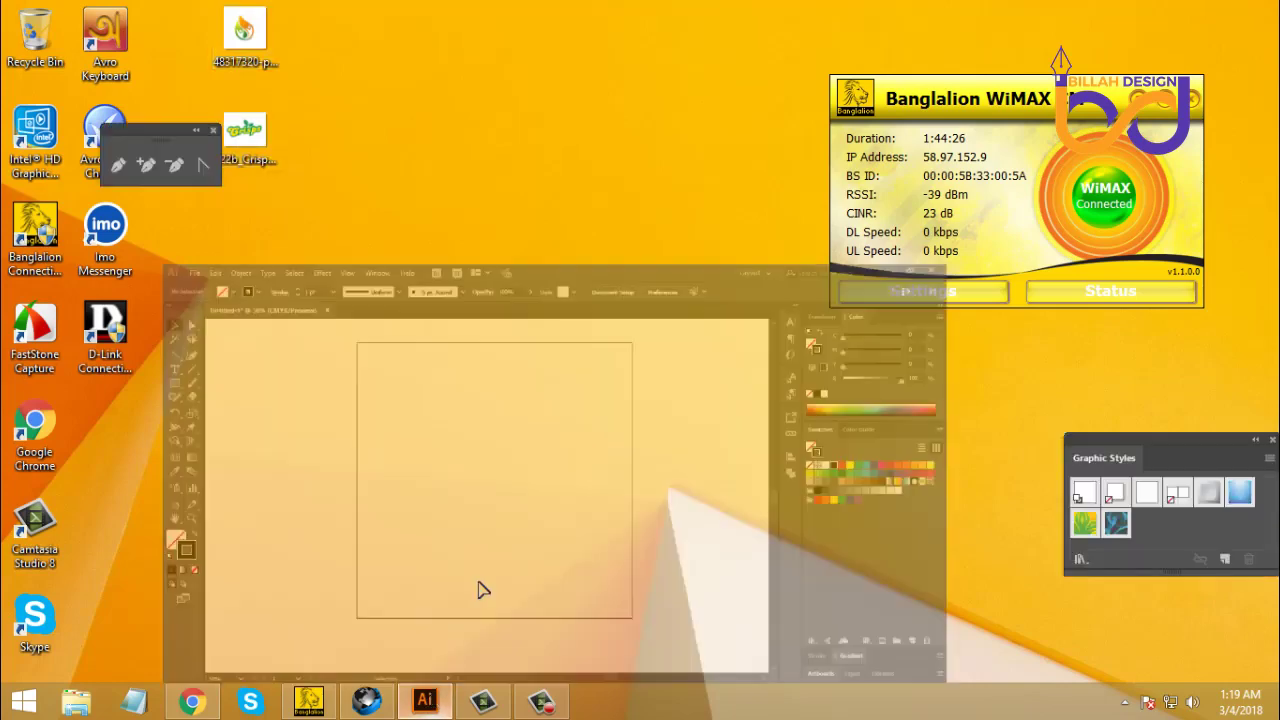
pyautogui.press('ctrl')
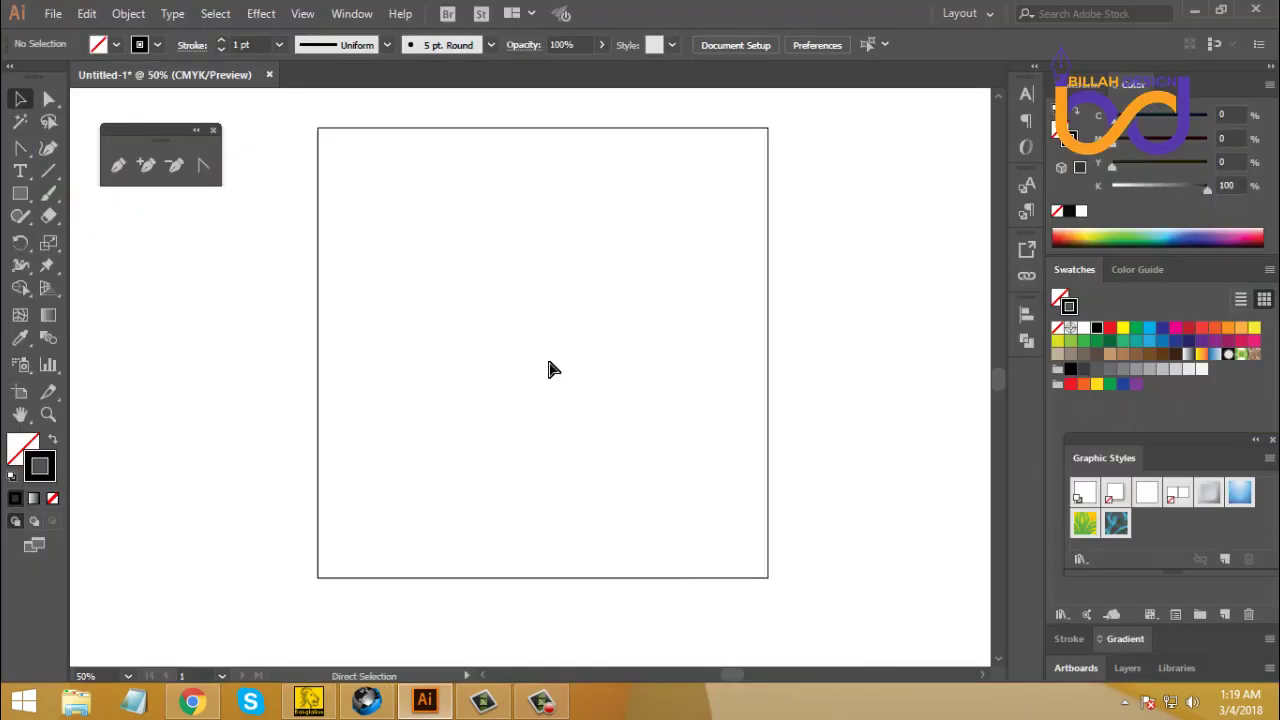
pyautogui.hotkey('ctrl', 'v')
# Step: Separate the two pasted images and move the flame logo off the artboard's left edge
pyautogui.click(625, 418)
pyautogui.moveTo(569, 400); pyautogui.dragTo(733, 372)
pyautogui.moveTo(503, 368); pyautogui.dragTo(783, 434)
pyautogui.moveTo(691, 424); pyautogui.dragTo(487, 416)
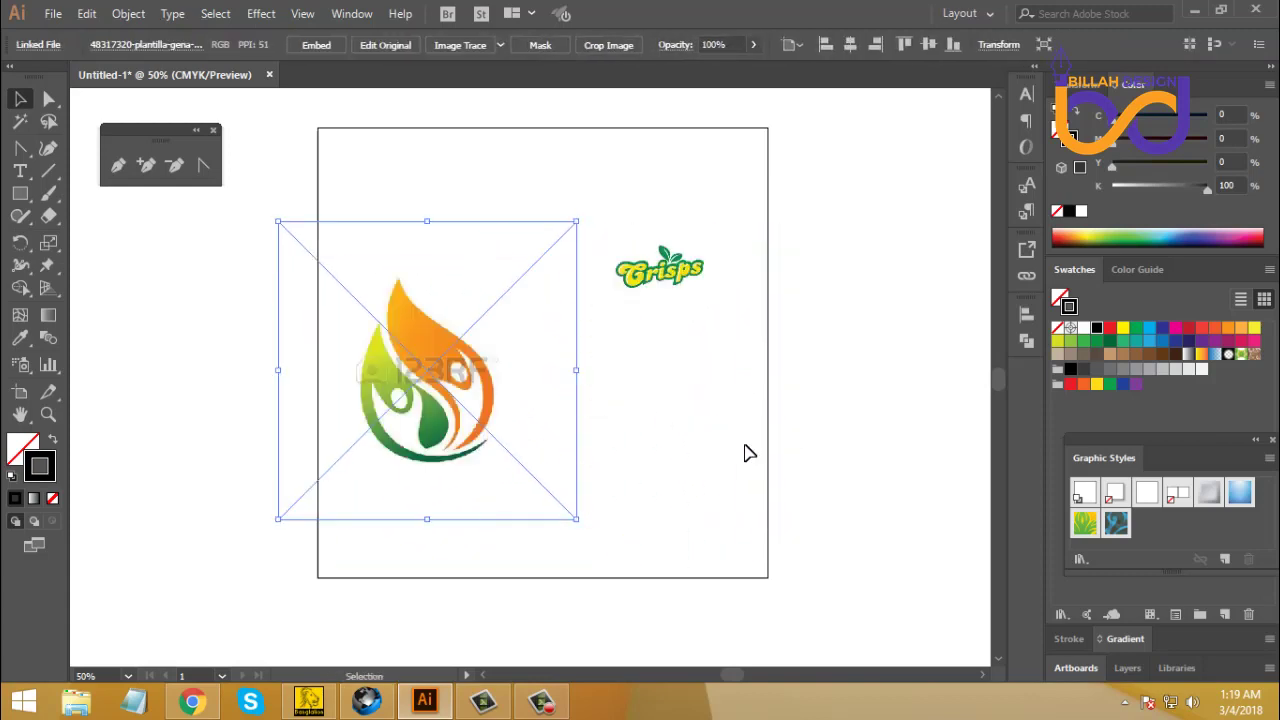
pyautogui.moveTo(466, 358); pyautogui.dragTo(177, 340)
# Step: Move the Crisps logo towards the middle of the artboard and enlarge it to fill most of the artboard's width
pyautogui.click(623, 305)
pyautogui.moveTo(623, 303); pyautogui.dragTo(478, 350)
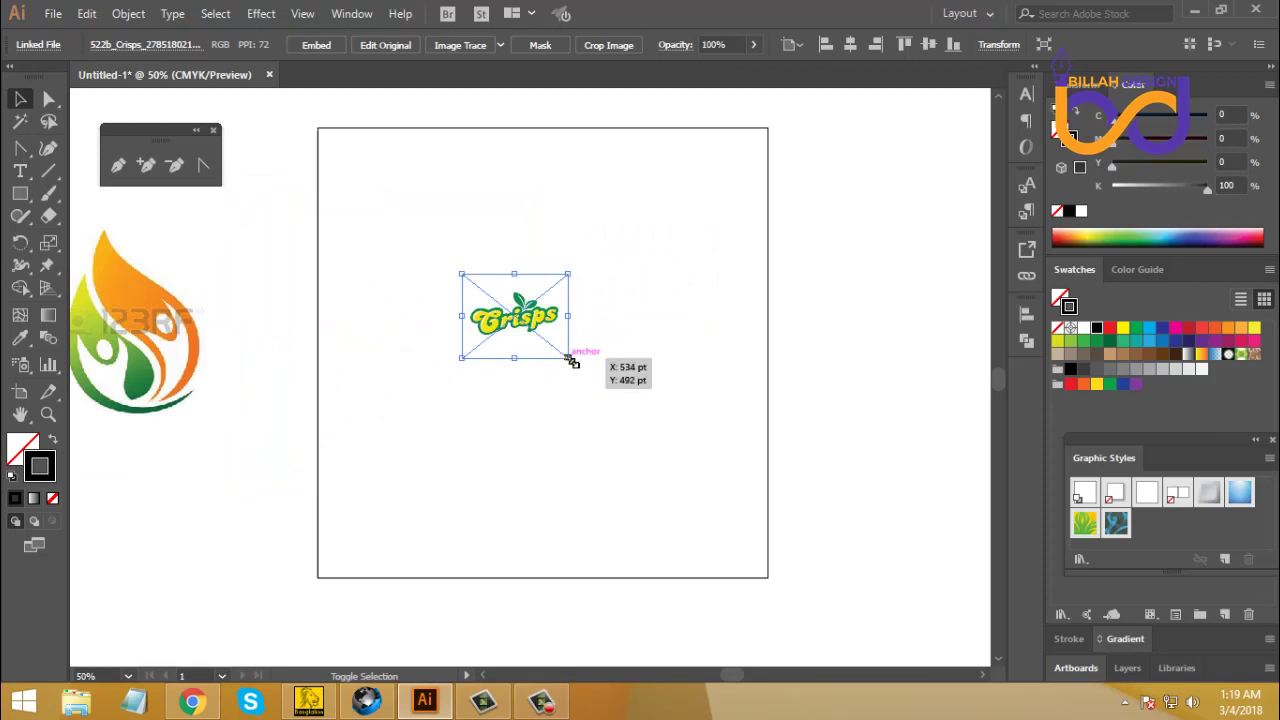
pyautogui.moveTo(571, 357); pyautogui.dragTo(700, 451)
pyautogui.click(718, 436)
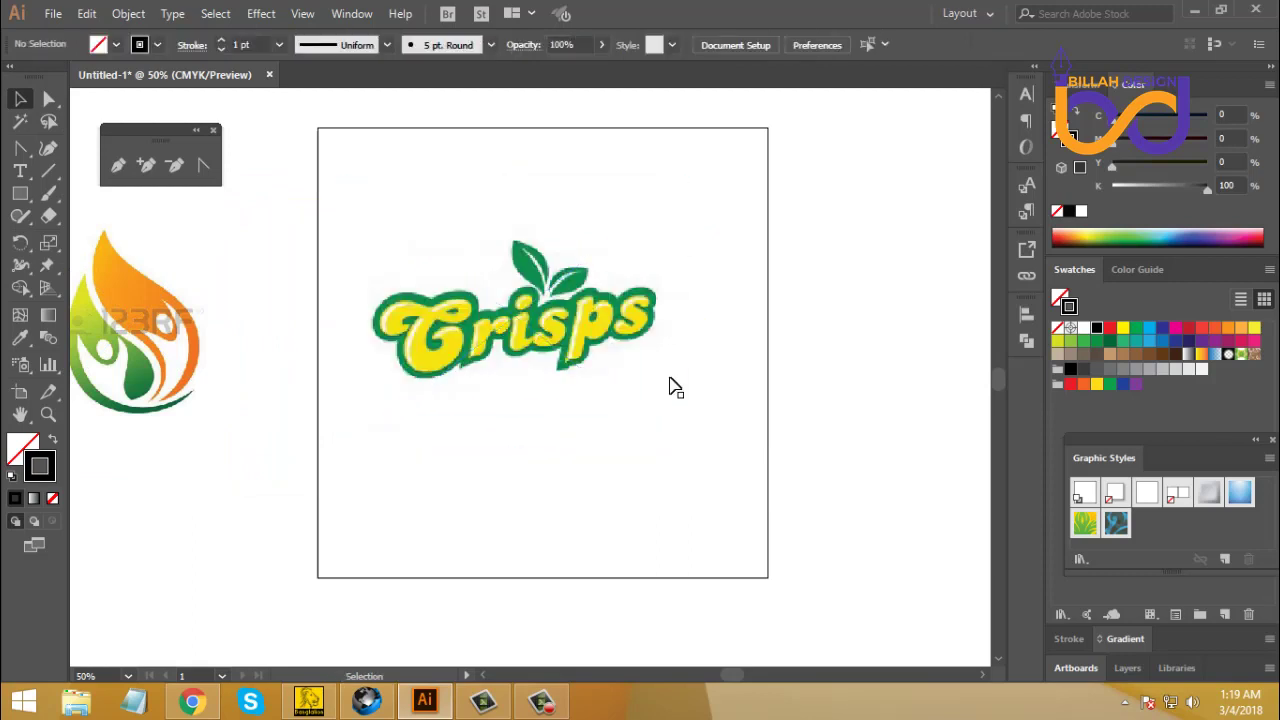
# Step: Shift the unlocked Crisps logo back and forth near the artboard's centre, deselecting it between moves
pyautogui.moveTo(652, 340); pyautogui.dragTo(675, 359)
pyautogui.click(789, 410)
pyautogui.click(608, 386)
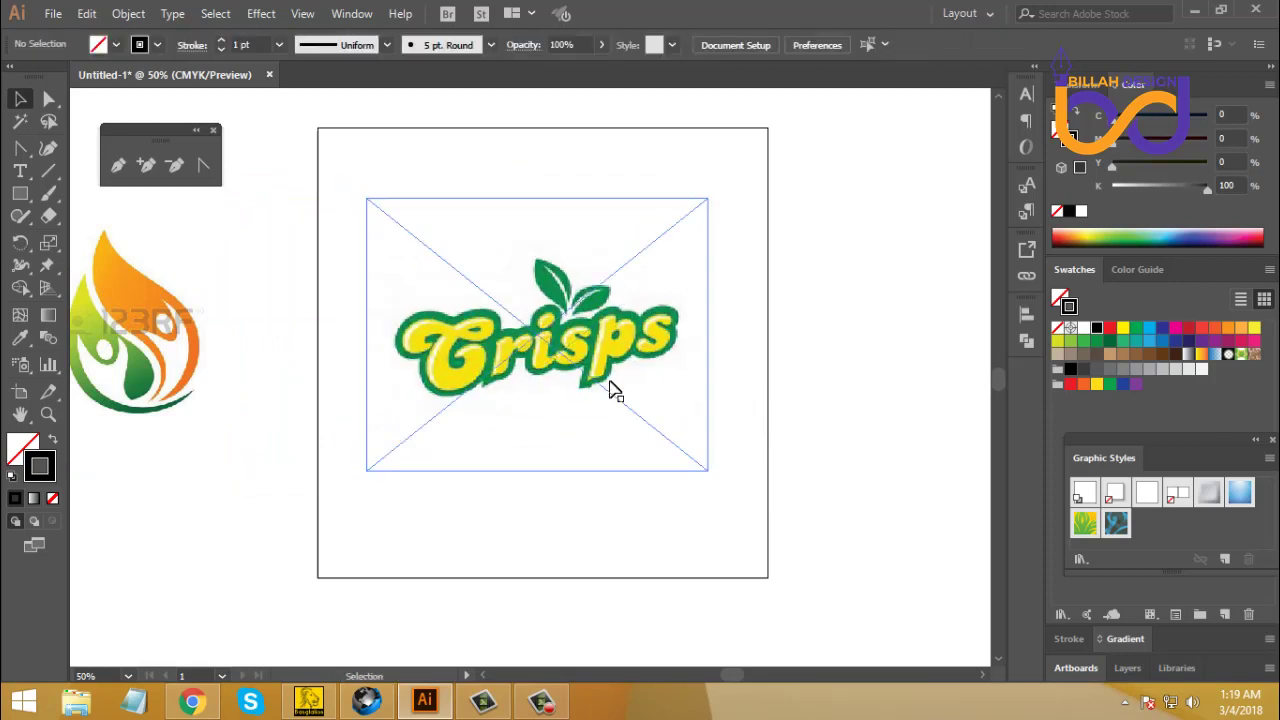
pyautogui.moveTo(591, 357); pyautogui.dragTo(574, 344)
pyautogui.click(767, 428)
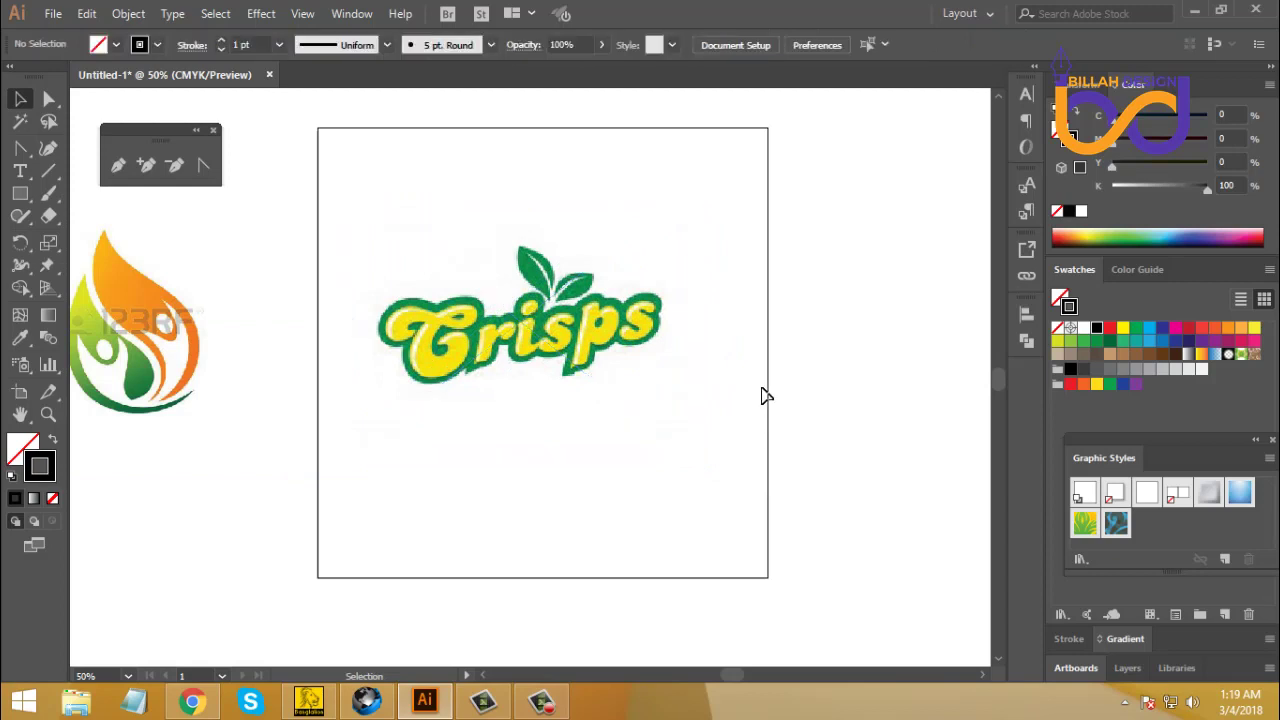
pyautogui.moveTo(668, 362); pyautogui.dragTo(668, 375)
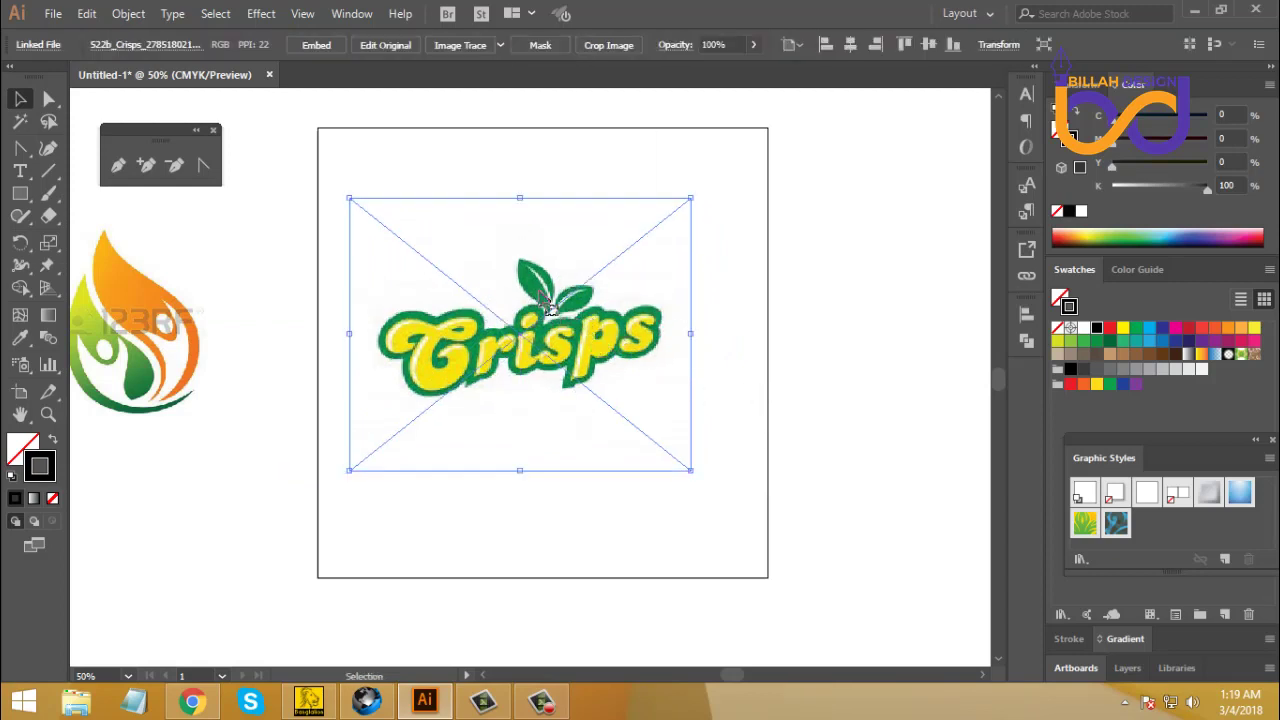
pyautogui.click(773, 371)
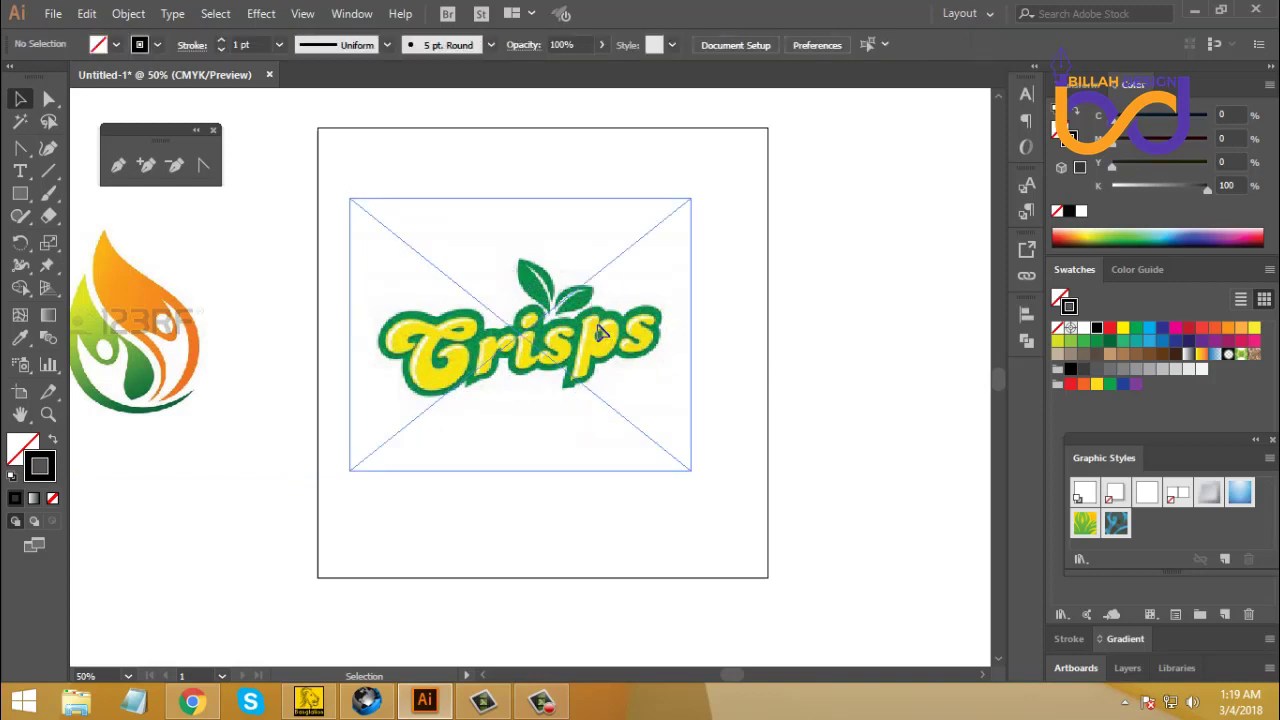
pyautogui.click(550, 315)
pyautogui.click(702, 376)
pyautogui.moveTo(597, 337); pyautogui.dragTo(618, 350)
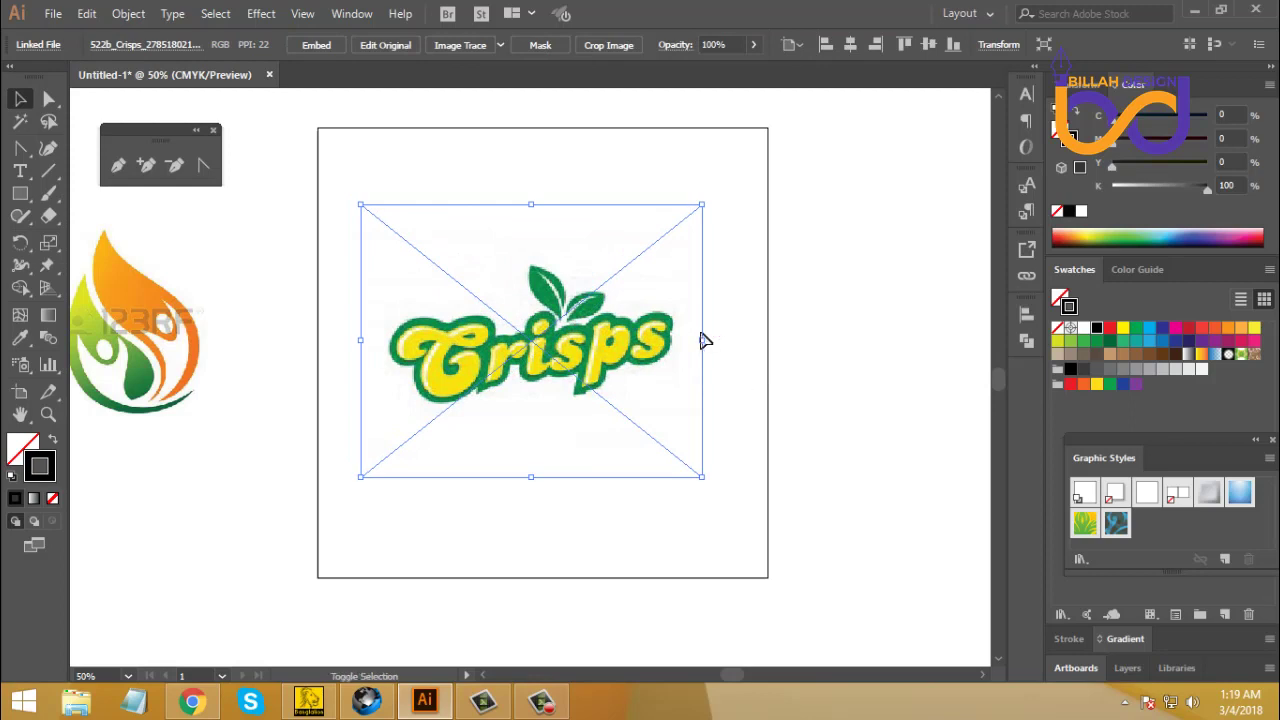
# Step: Enlarge the Crisps logo slightly and place it a little higher on the artboard
pyautogui.moveTo(702, 340)
pyautogui.mouseDown()
pyautogui.moveTo(723, 340)
pyautogui.moveTo(686, 341)
pyautogui.mouseUp()
pyautogui.click(800, 407)
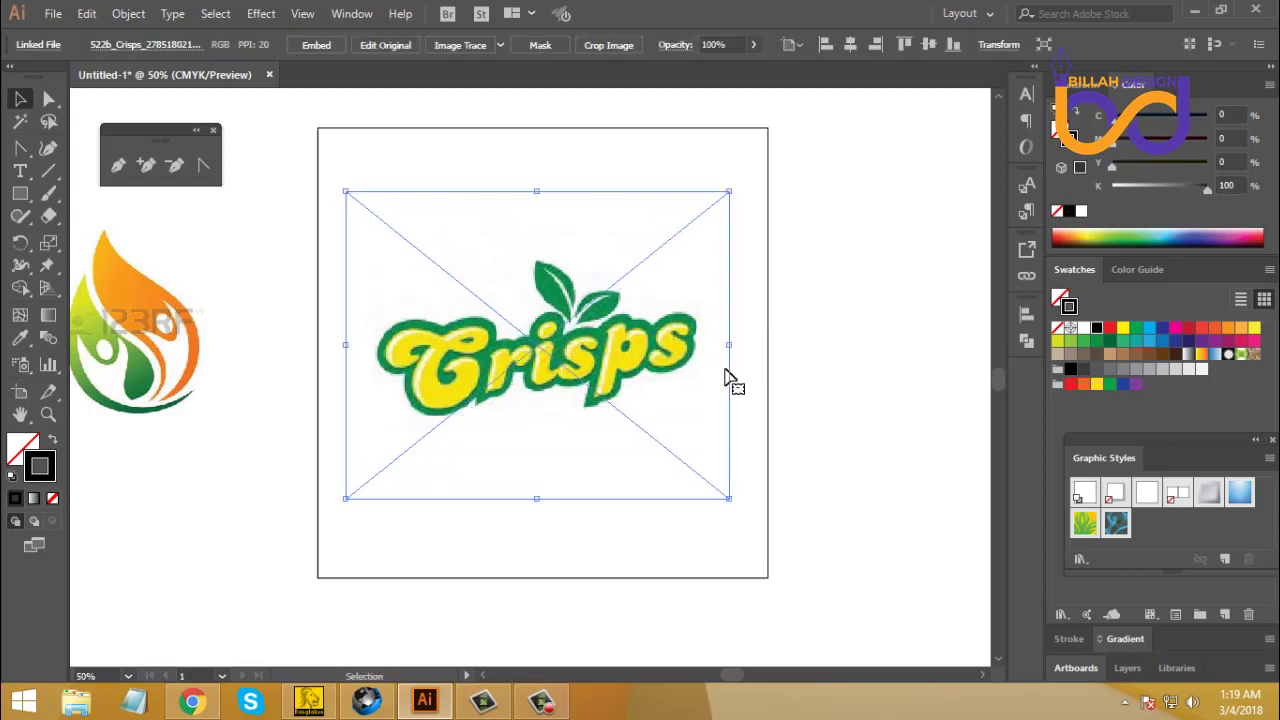
pyautogui.click(800, 376)
pyautogui.click(606, 356)
pyautogui.click(778, 372)
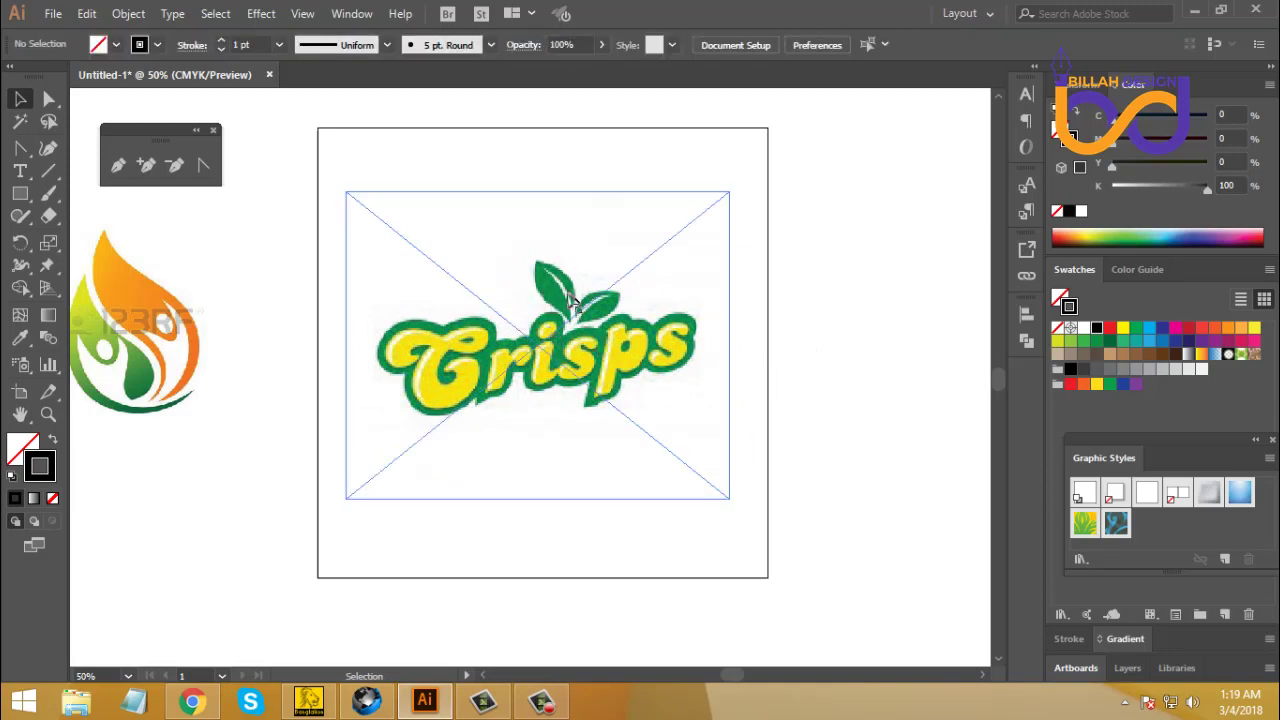
pyautogui.moveTo(598, 338)
pyautogui.mouseDown()
pyautogui.moveTo(609, 317)
pyautogui.moveTo(646, 312)
pyautogui.moveTo(619, 314)
pyautogui.moveTo(655, 338)
pyautogui.moveTo(610, 350)
pyautogui.mouseUp()
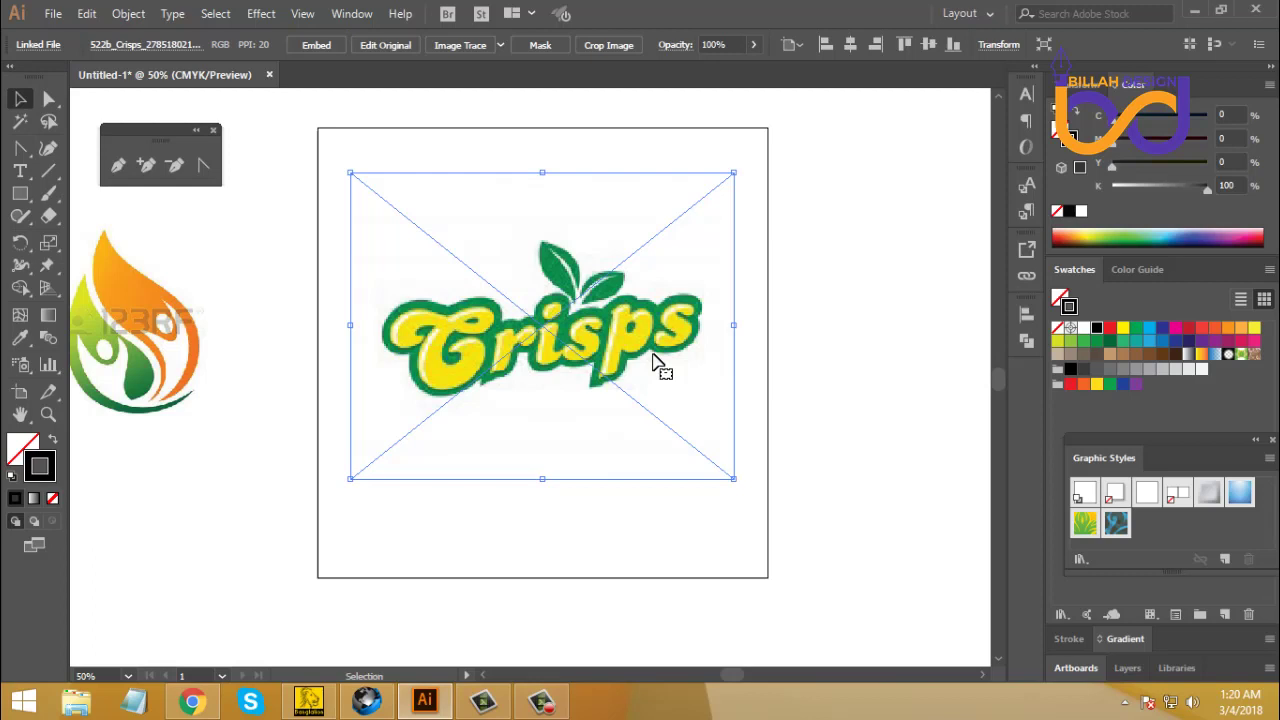
pyautogui.hotkey('ctrl', 'shift', 'a')
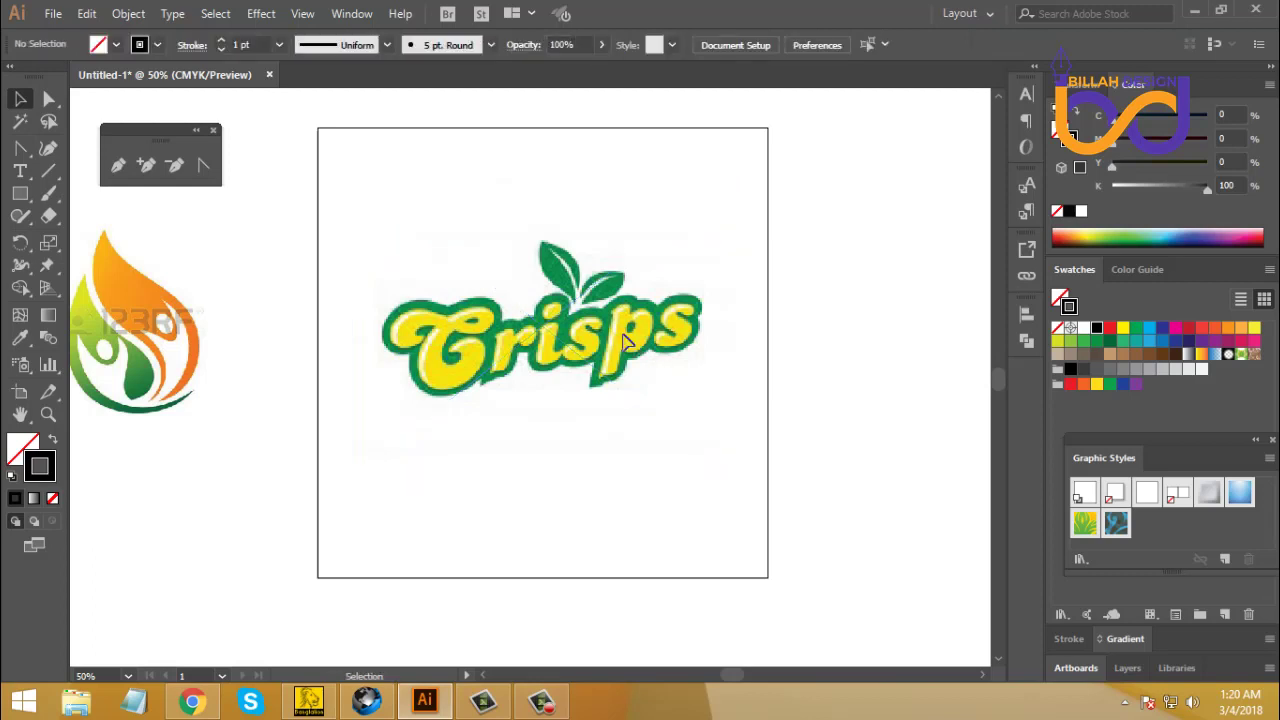
# Step: Select the Crisps logo image and lock it in place
pyautogui.click(636, 406)
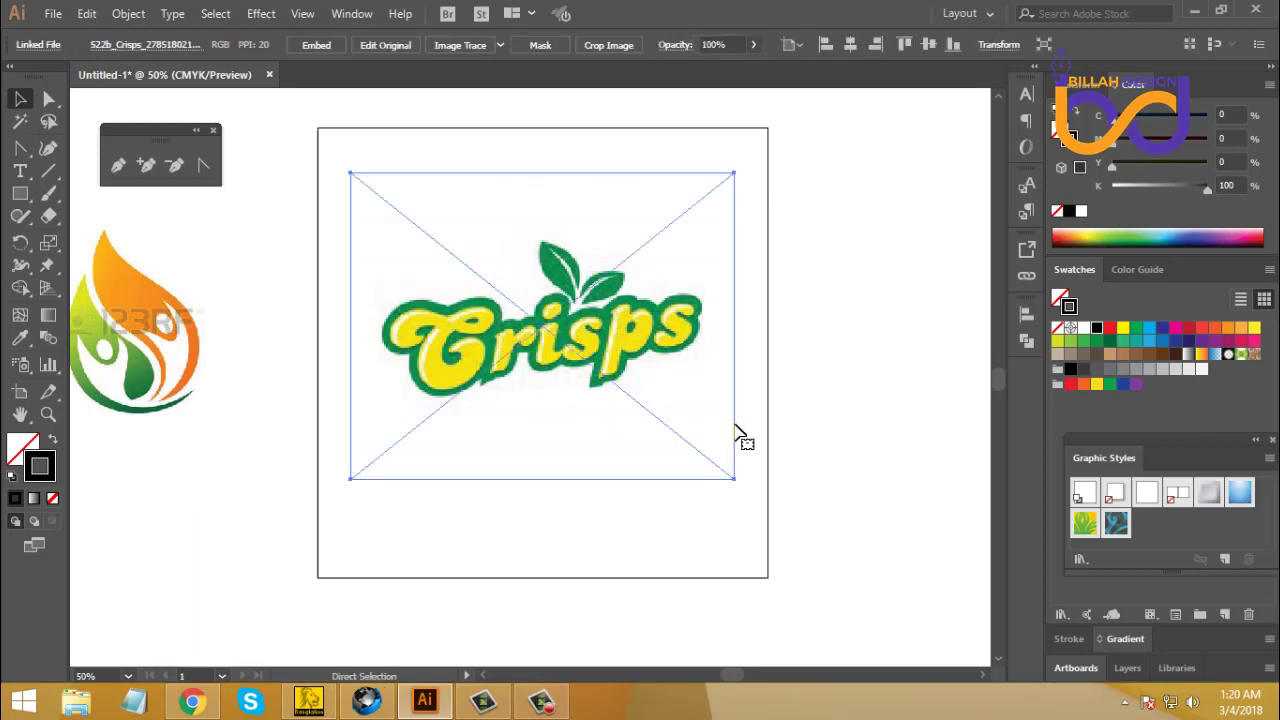
pyautogui.click(824, 405)
pyautogui.click(630, 336)
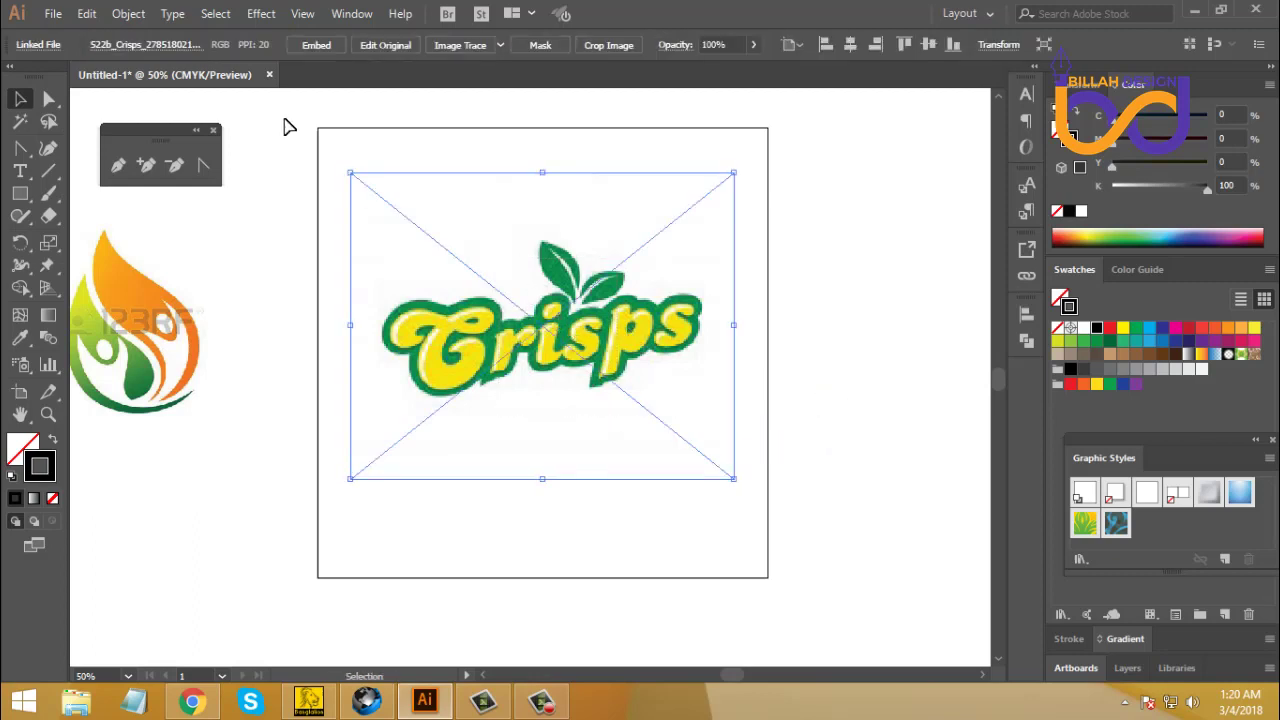
pyautogui.click(128, 13)
pyautogui.moveTo(246, 104)
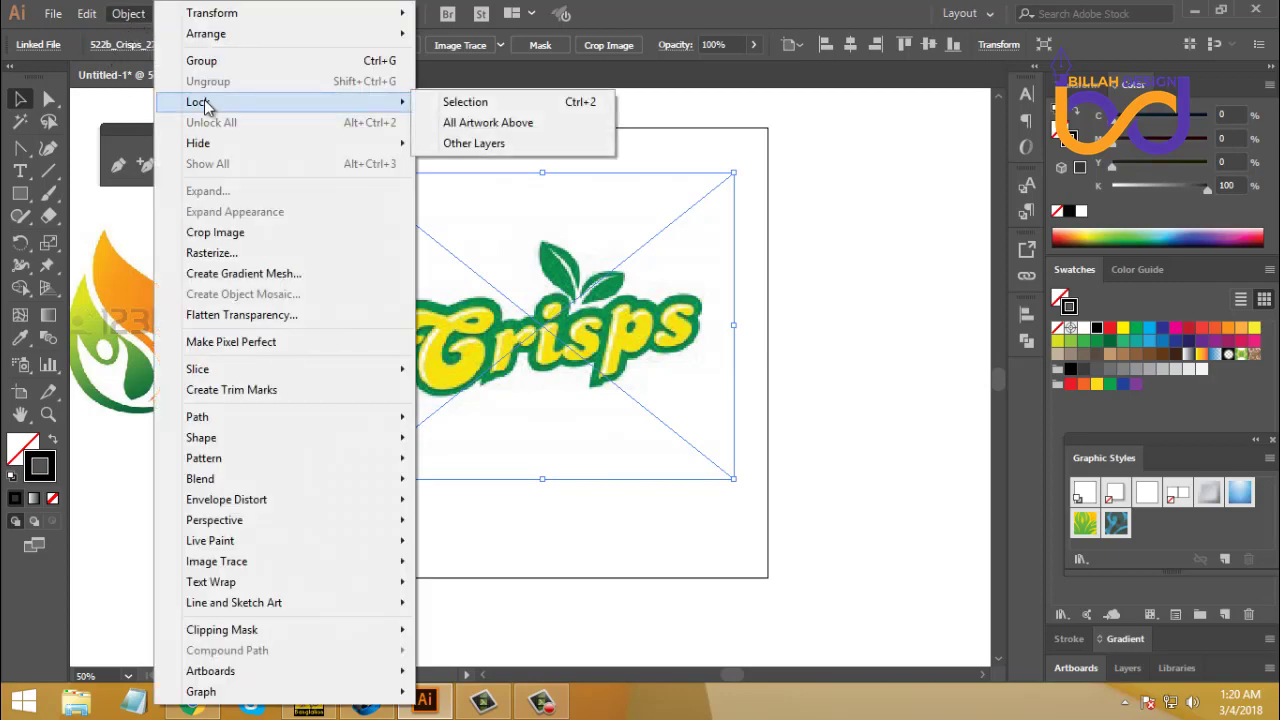
pyautogui.click(489, 103)
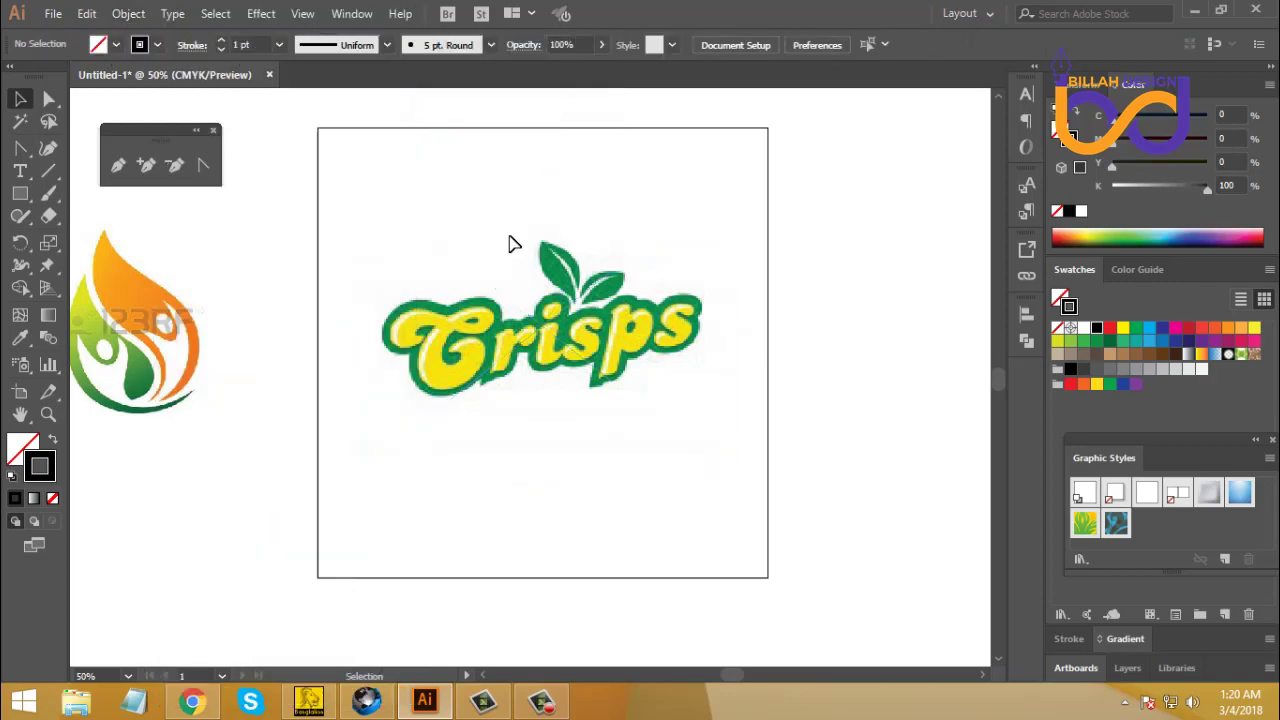
# Step: Test the lock by trying to select the Crisps logo, and unlock and relock the image
pyautogui.moveTo(508, 262); pyautogui.dragTo(609, 370)
pyautogui.moveTo(454, 198); pyautogui.dragTo(627, 383)
pyautogui.press('a')
pyautogui.hotkey('ctrl', 'alt', '2')
pyautogui.press('v')
pyautogui.click(790, 433)
pyautogui.hotkey('ctrl', 'a')
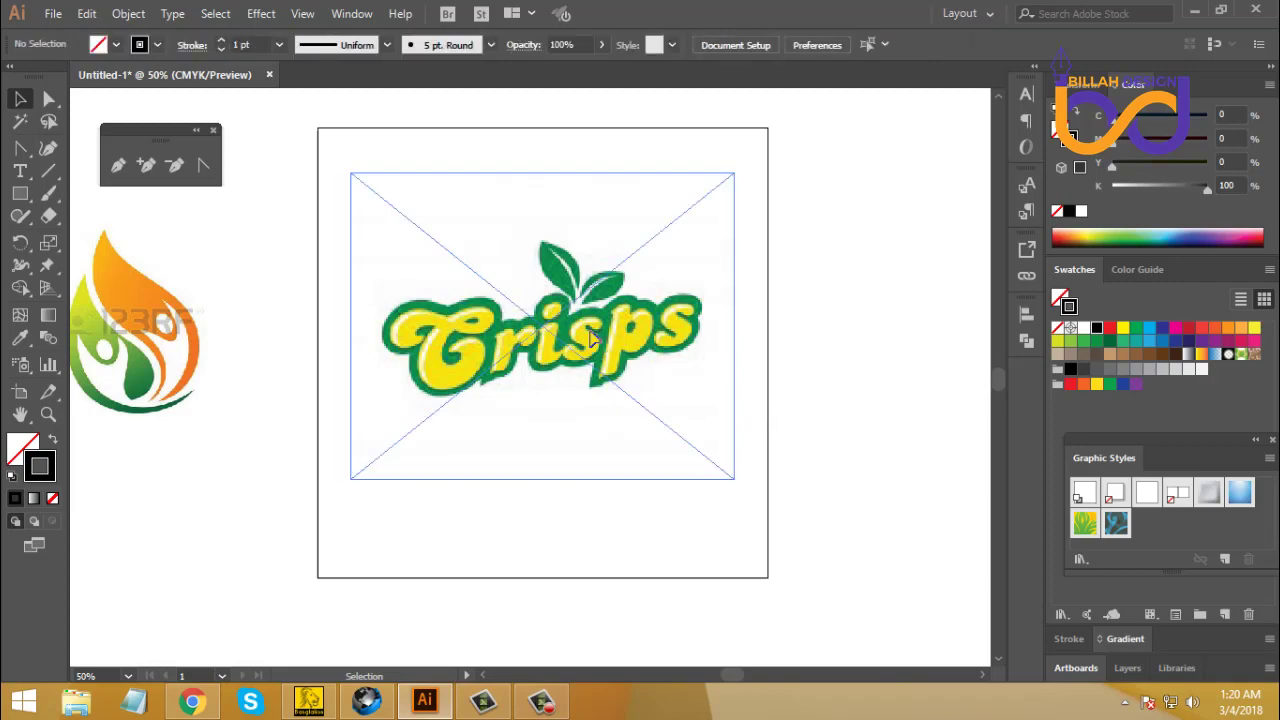
pyautogui.click(763, 410)
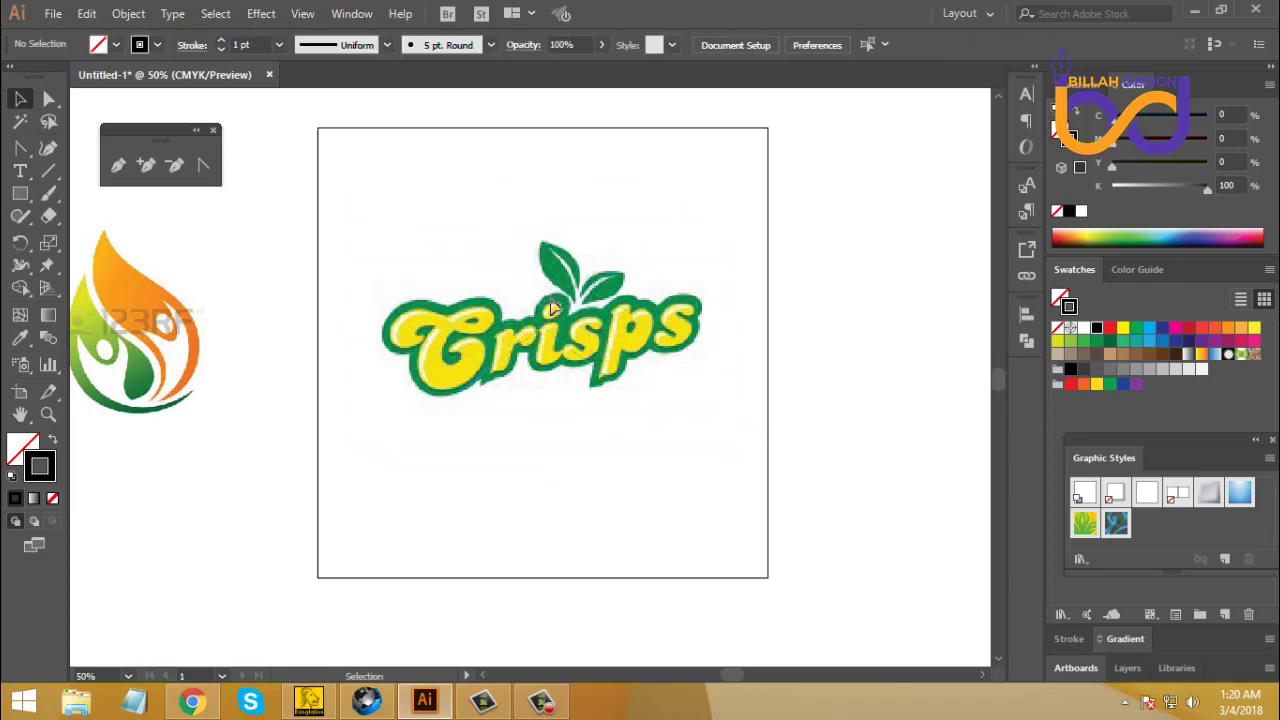
# Step: Unlock all objects, try moving the Crisps logo slightly, and lock it again in its original position
pyautogui.click(142, 14)
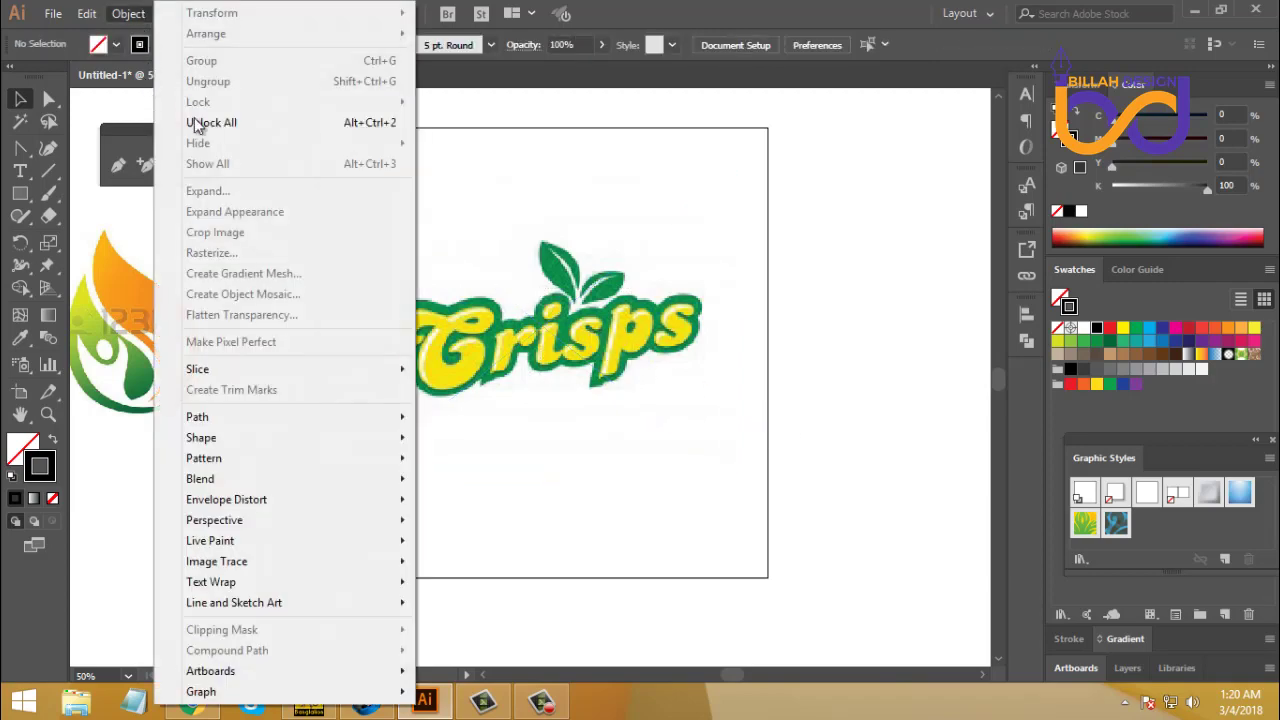
pyautogui.click(235, 126)
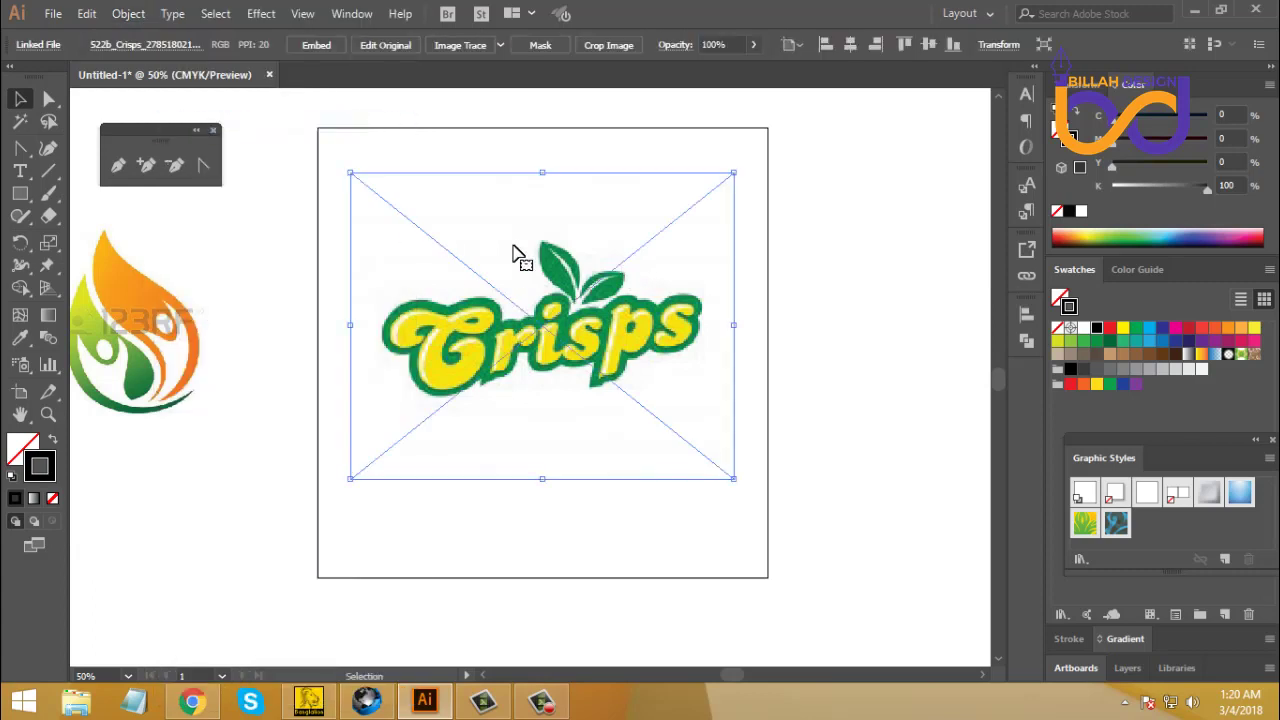
pyautogui.click(650, 335)
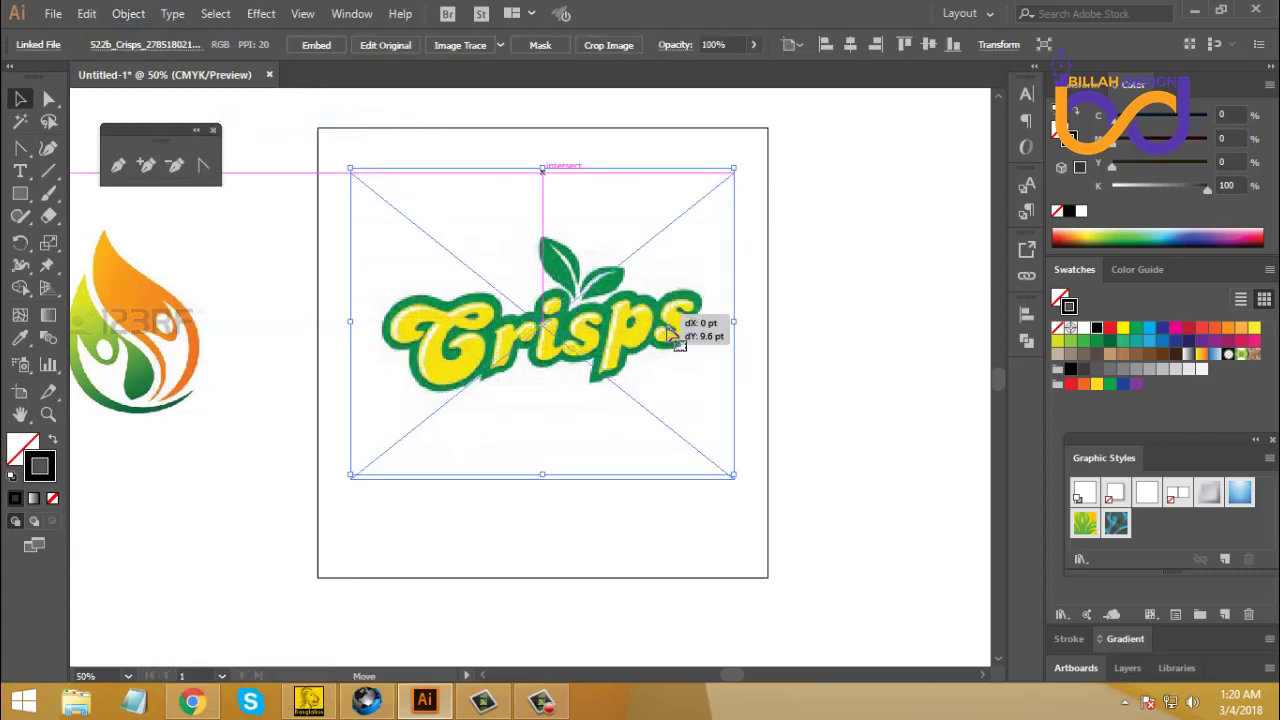
pyautogui.press('a')
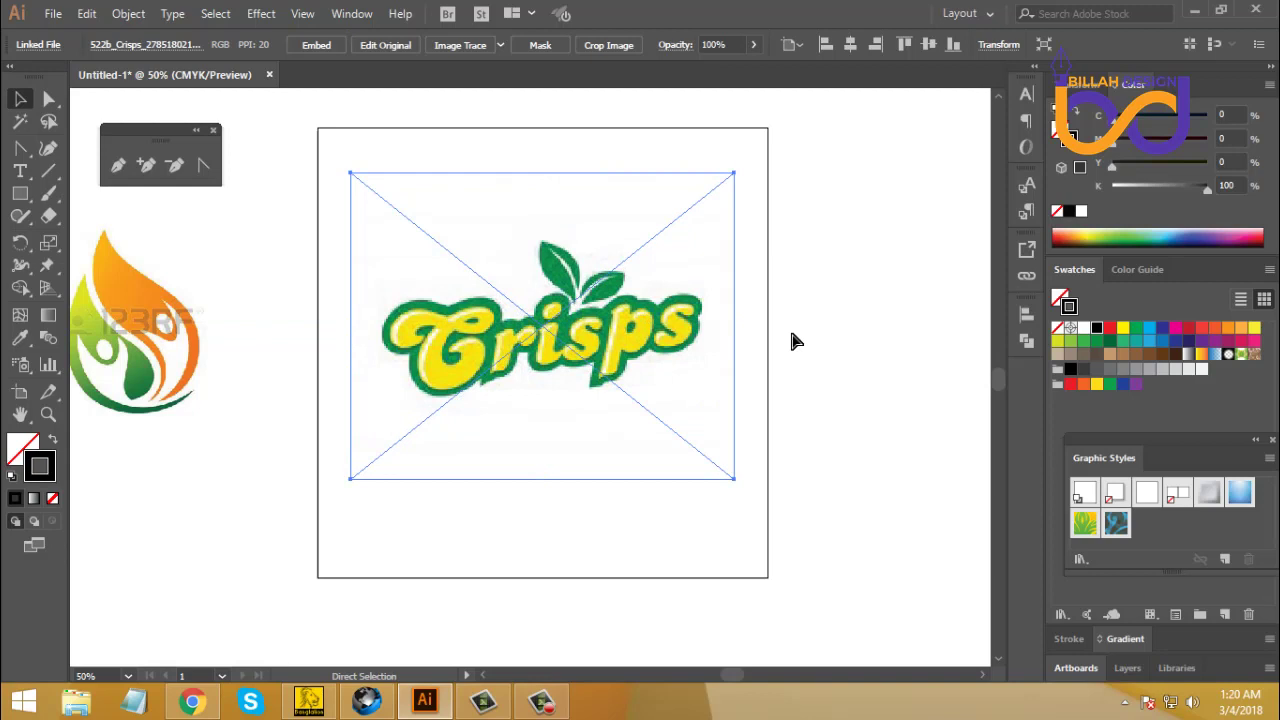
pyautogui.click(792, 341)
pyautogui.press('v')
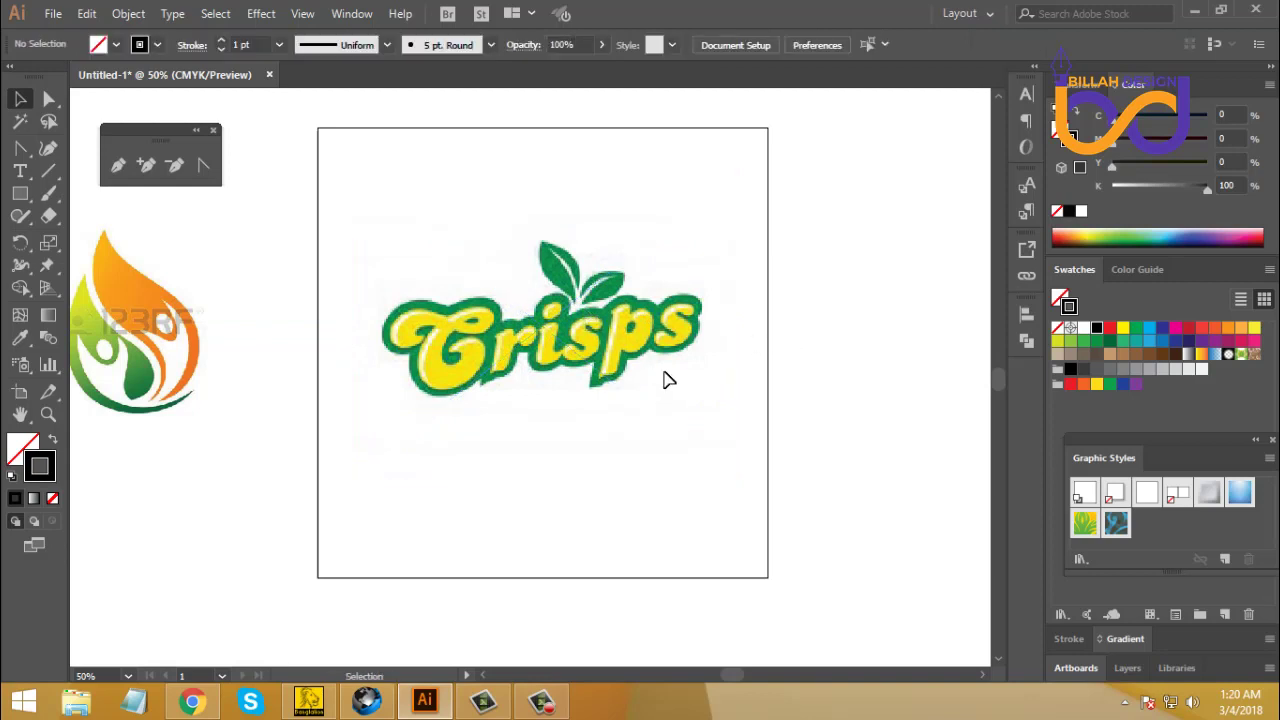
# Step: Draw a straight Pen tool segment on the larger leaf of the Crisps logo, from its base to its tip
pyautogui.hotkey('ctrl', '1')
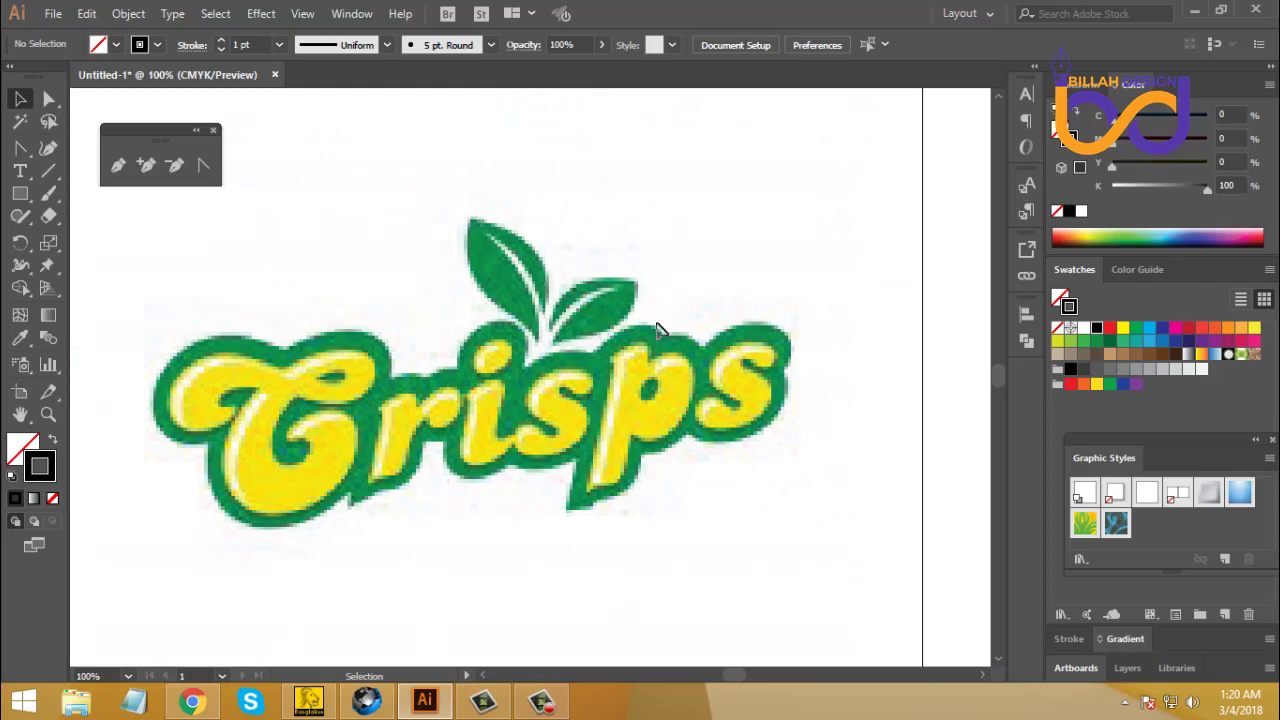
pyautogui.hotkey('ctrl', '+')
pyautogui.hotkey('ctrl', '+')
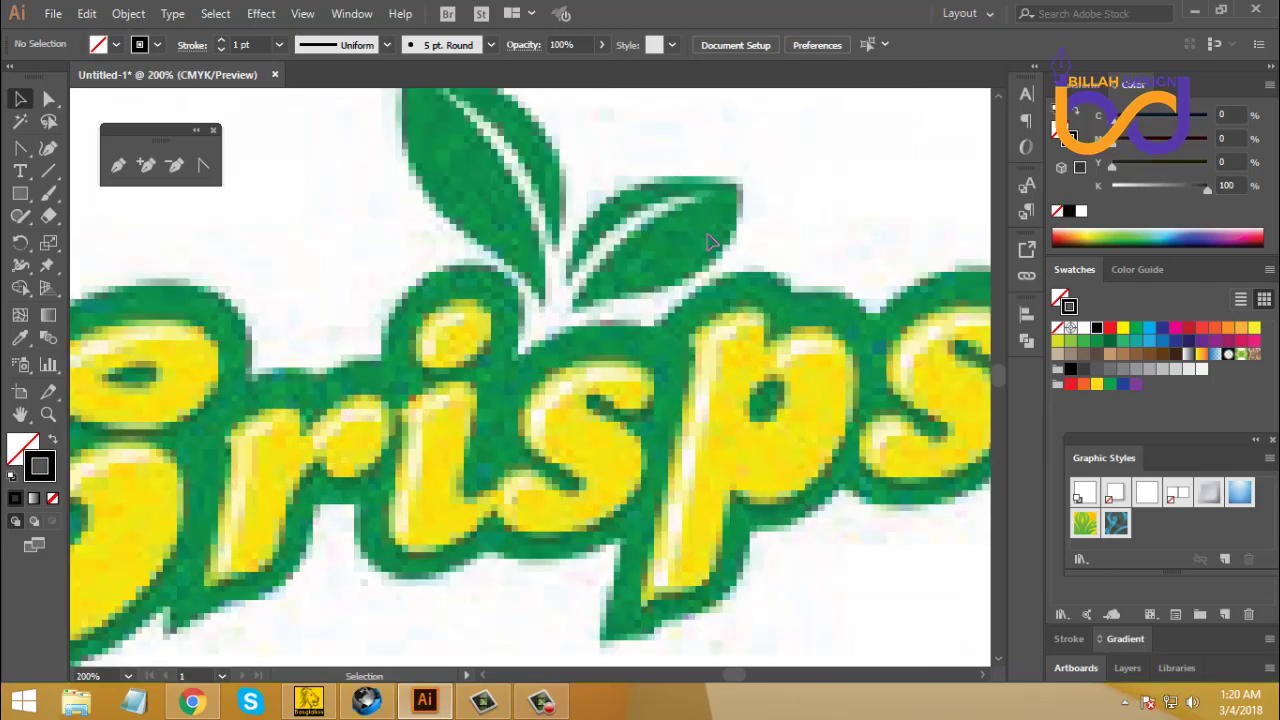
pyautogui.moveTo(711, 236); pyautogui.dragTo(662, 353)
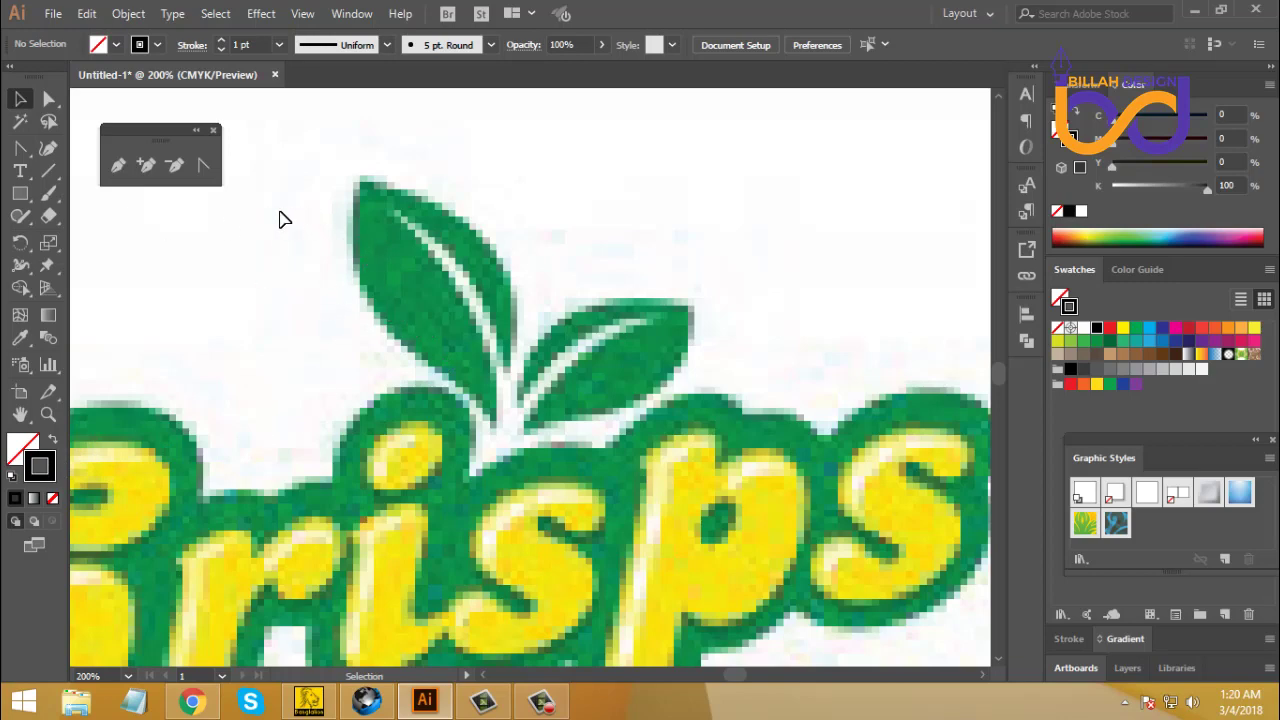
pyautogui.click(126, 165)
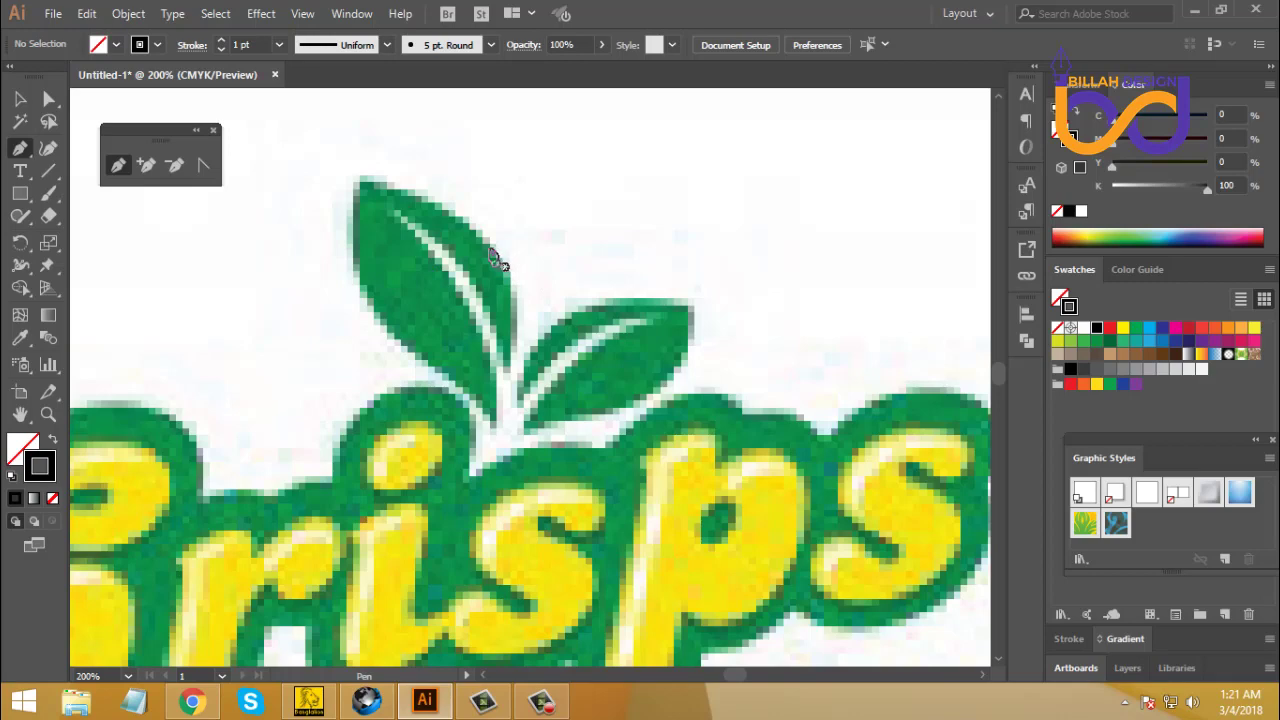
pyautogui.scroll(-2, 316, 289)
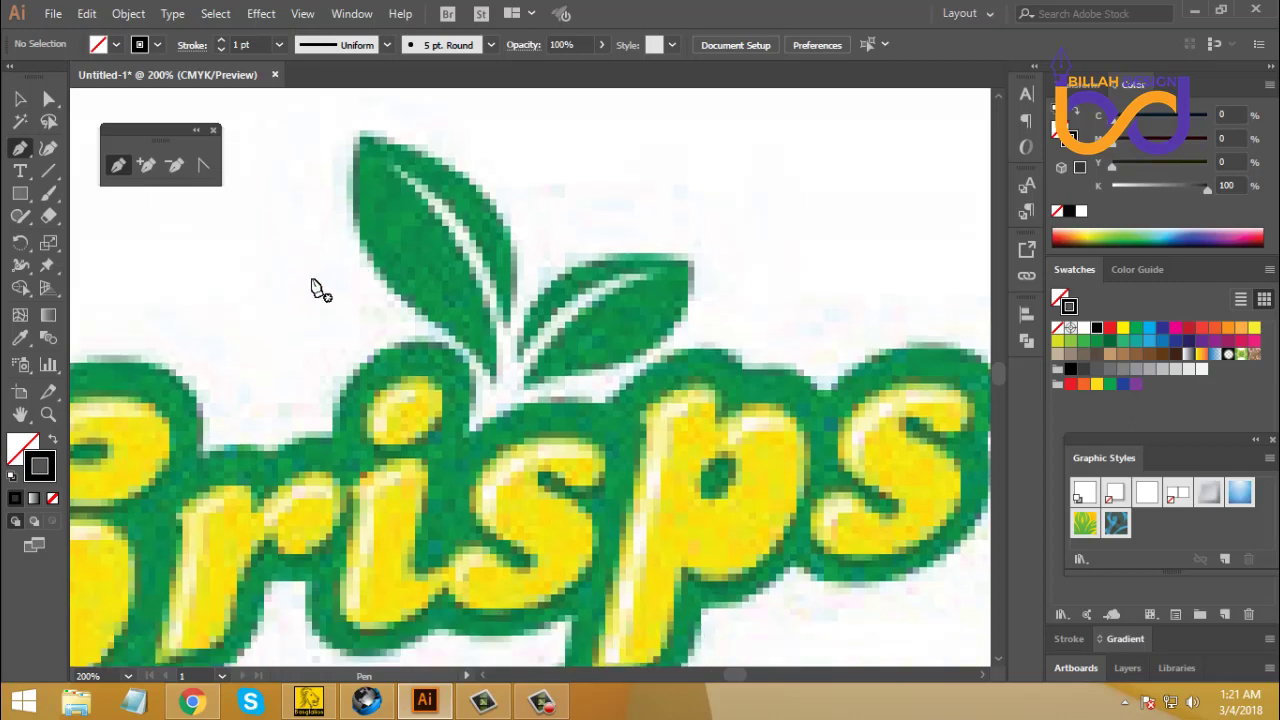
pyautogui.scroll(1, 320, 286)
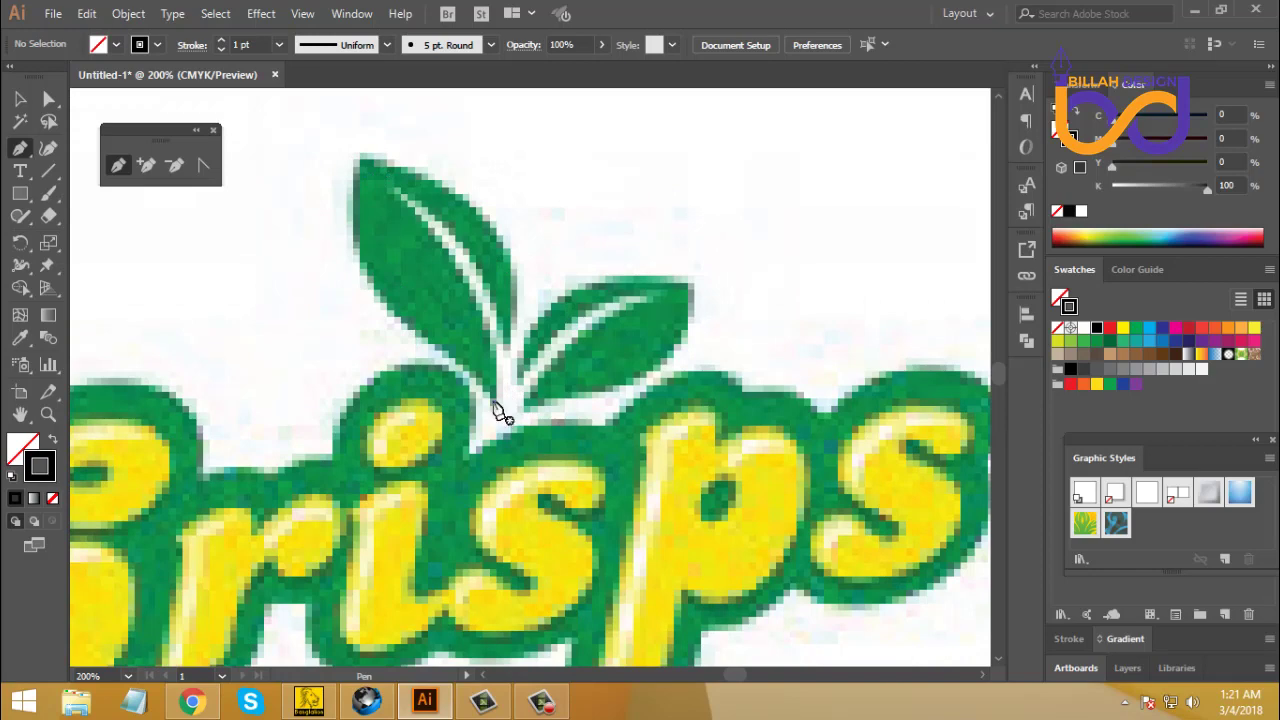
pyautogui.click(493, 403)
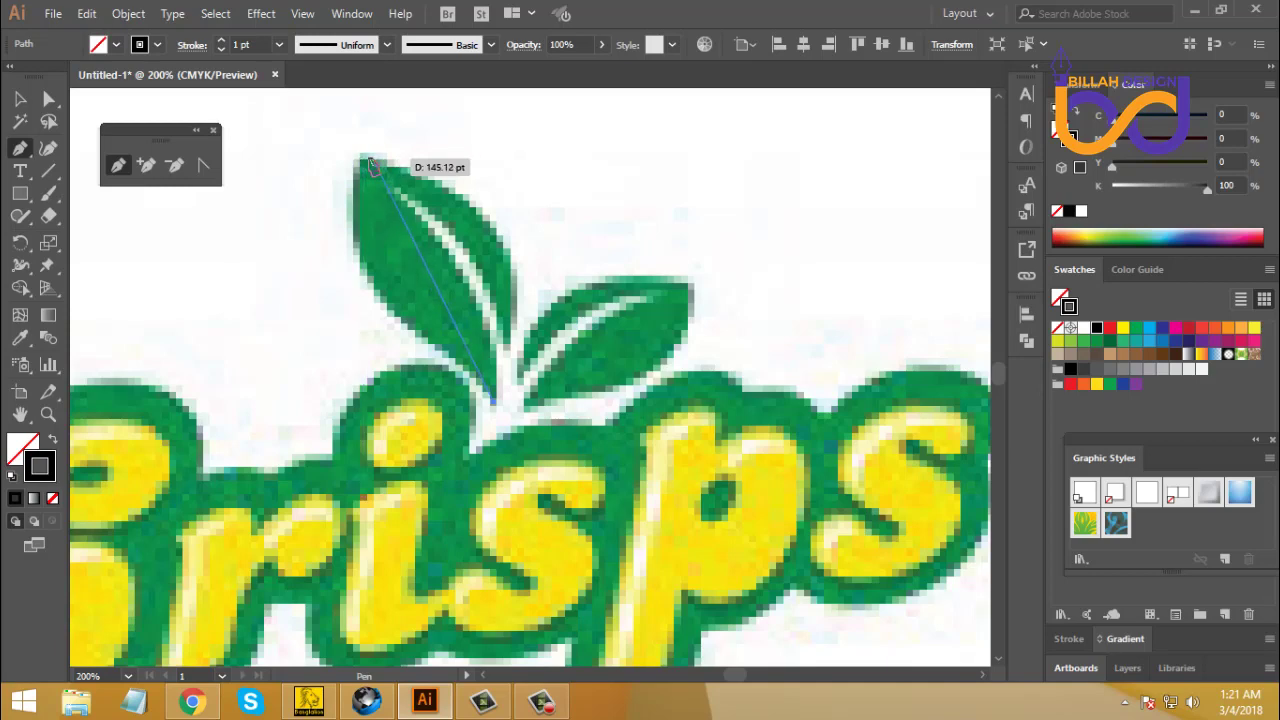
pyautogui.moveTo(363, 158); pyautogui.dragTo(463, 160)
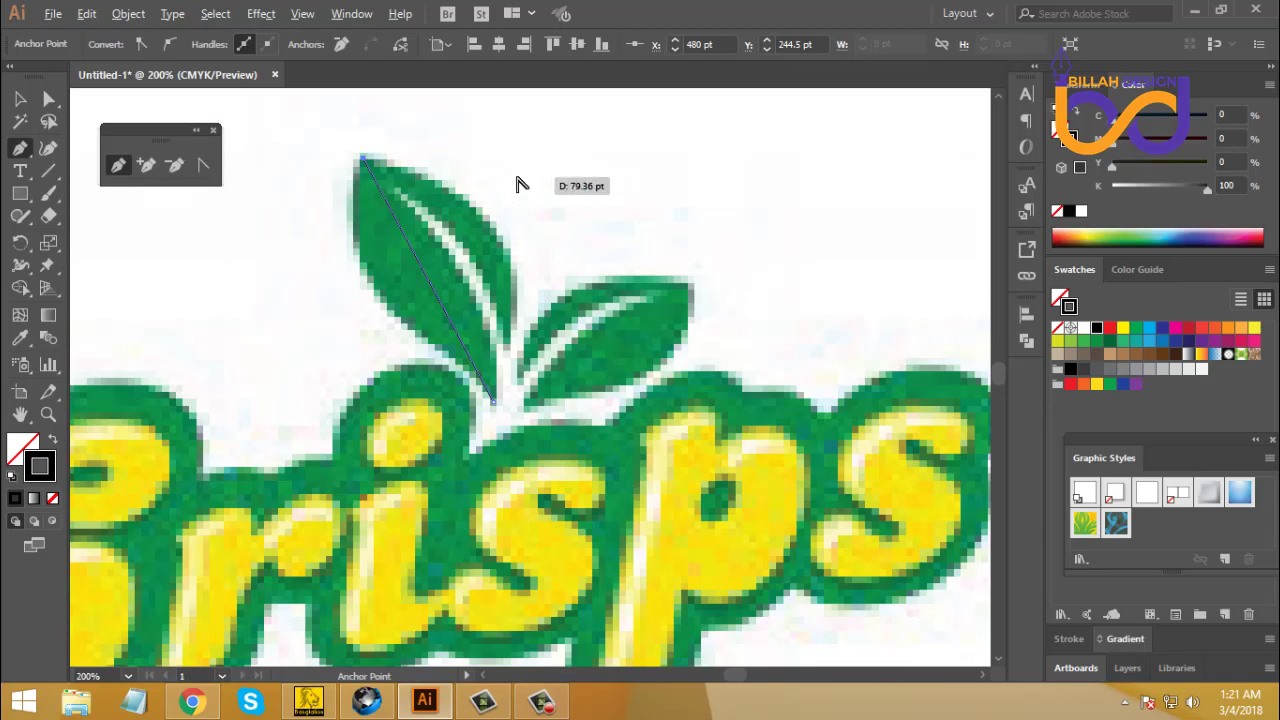
# Step: Bend the straight segment along the larger leaf's left outer edge and adjust its handles to match the curve
pyautogui.press('alt')
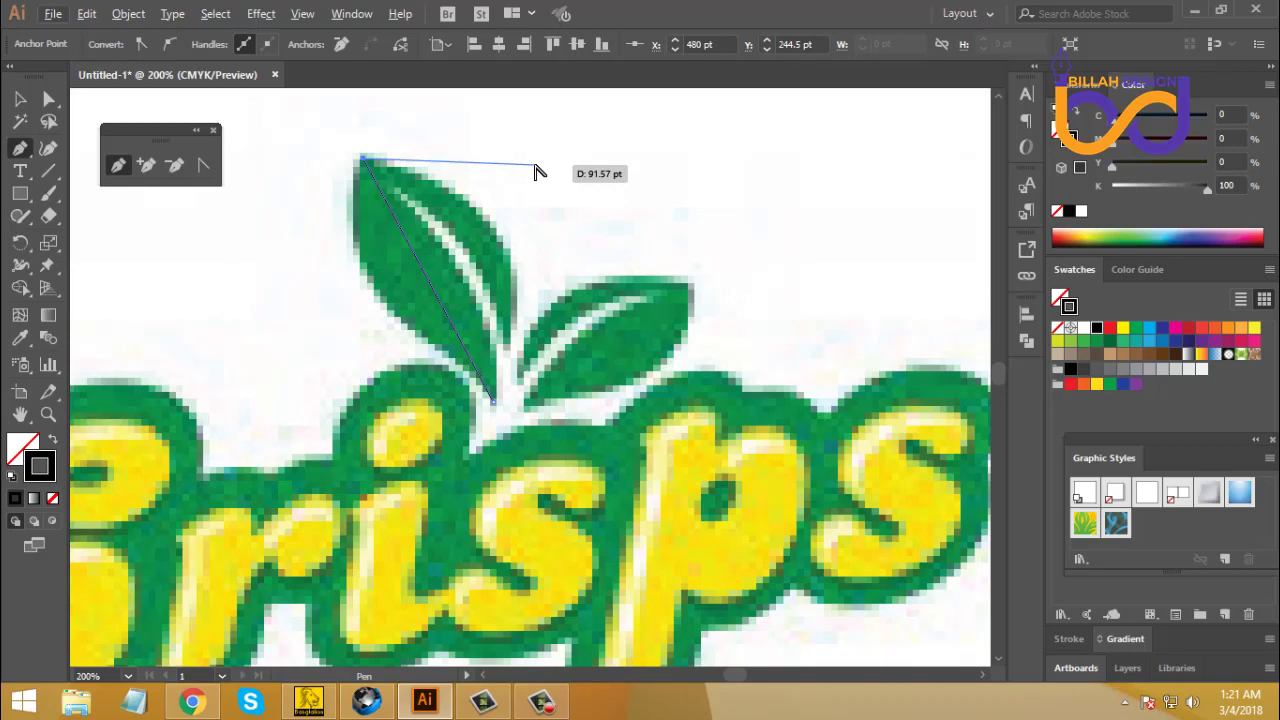
pyautogui.press('alt')
pyautogui.press('alt')
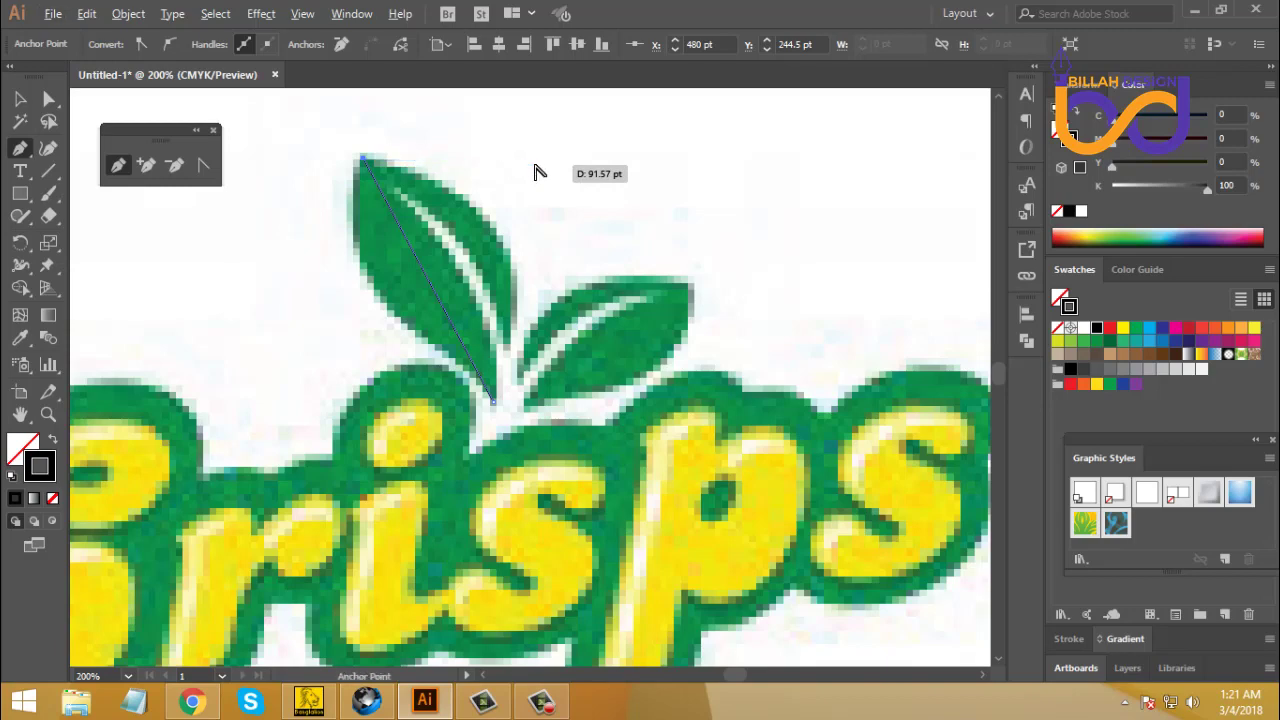
pyautogui.press('alt')
pyautogui.press('alt')
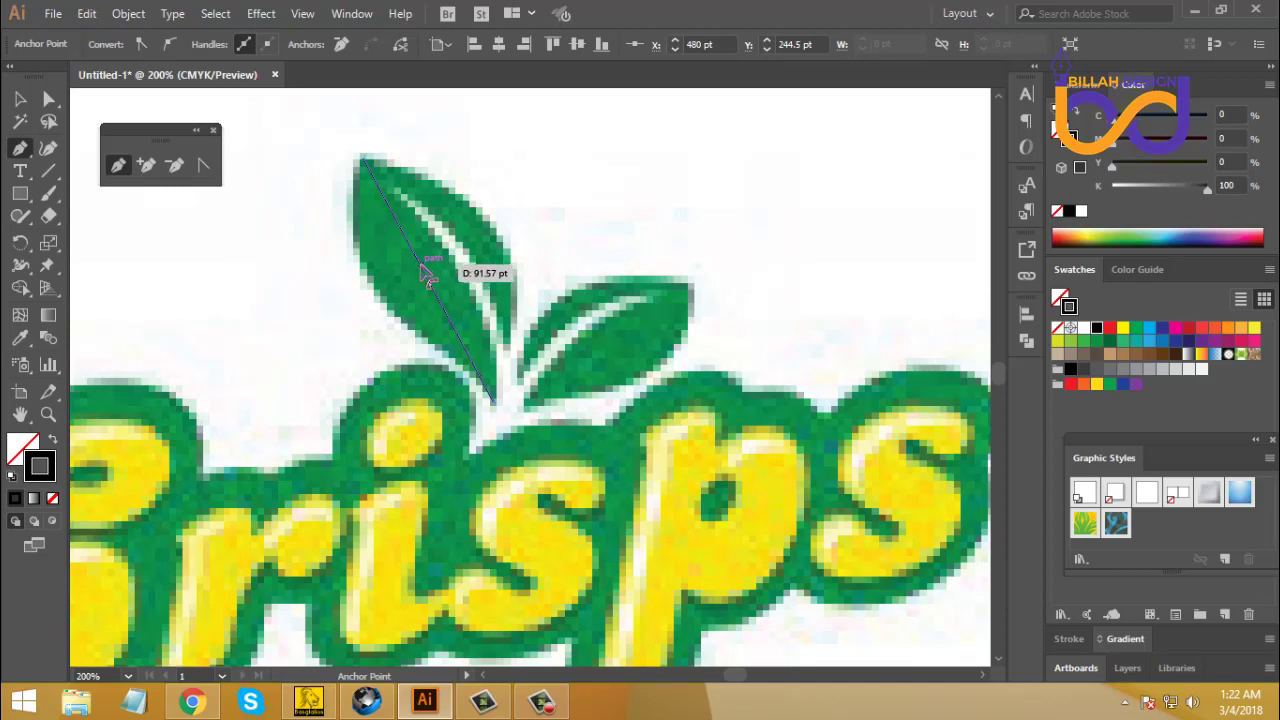
pyautogui.moveTo(427, 280); pyautogui.dragTo(370, 288)
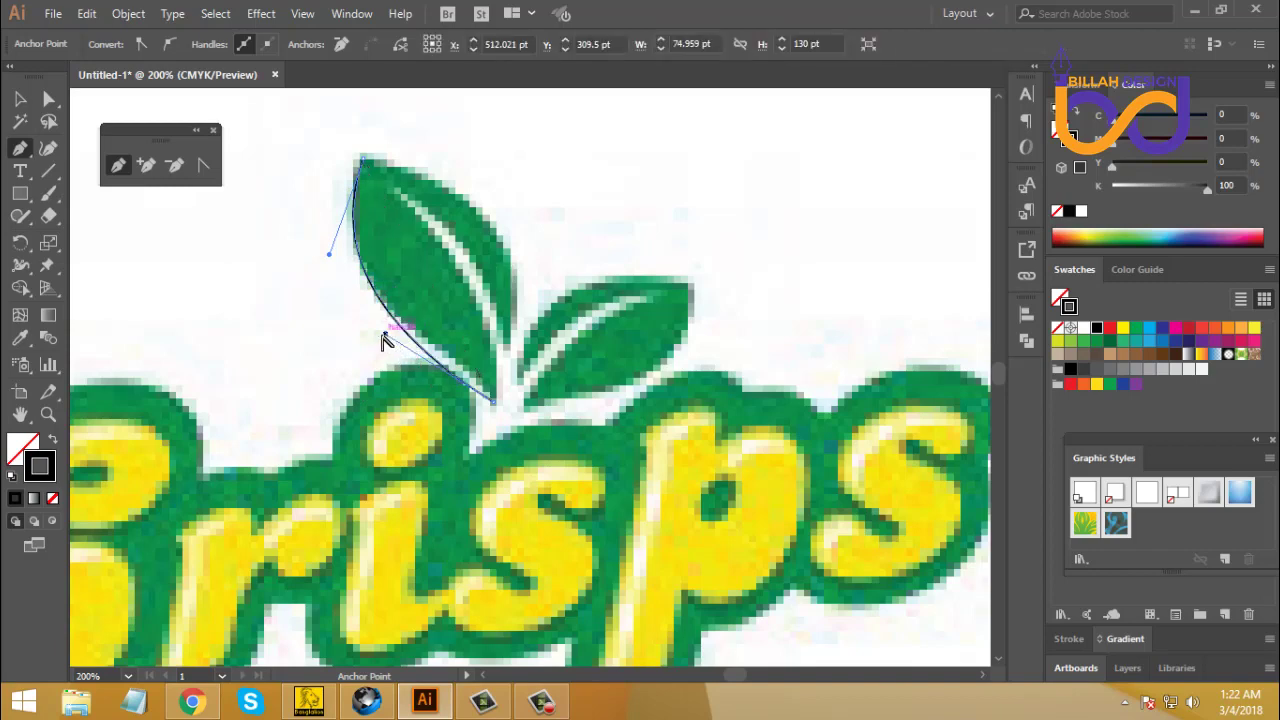
pyautogui.moveTo(386, 337); pyautogui.dragTo(428, 314)
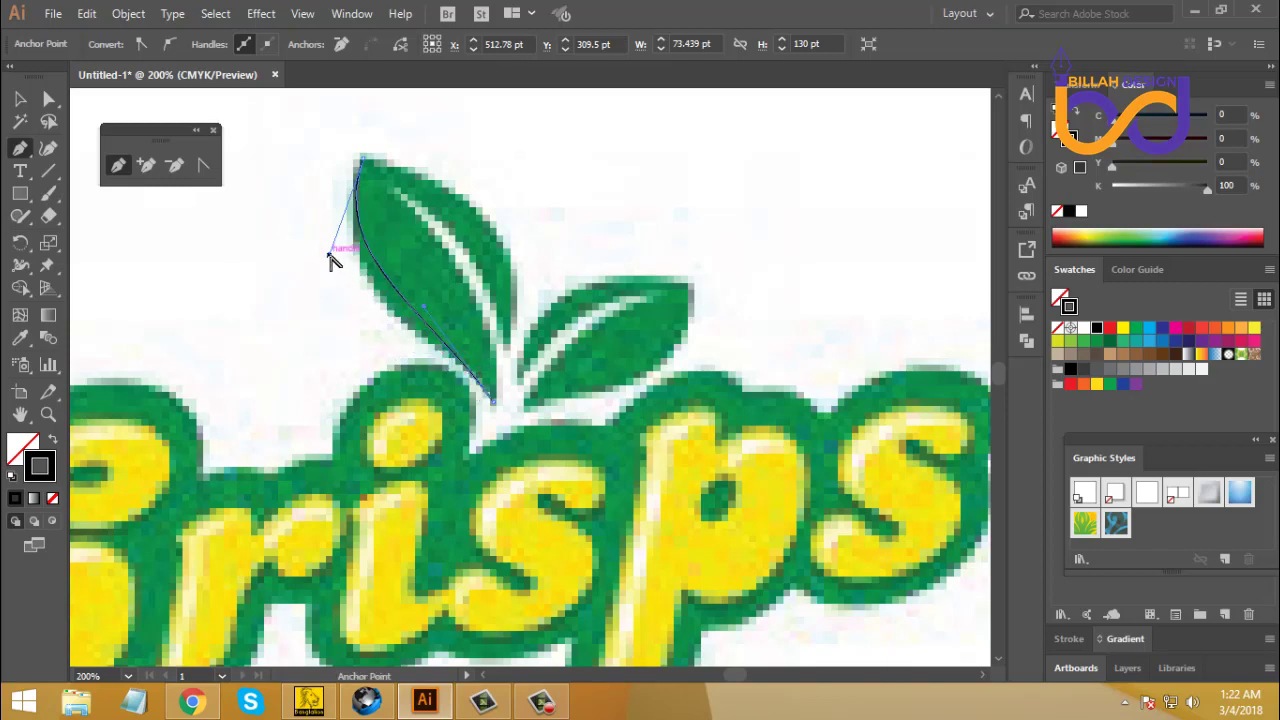
pyautogui.moveTo(329, 255); pyautogui.dragTo(315, 297)
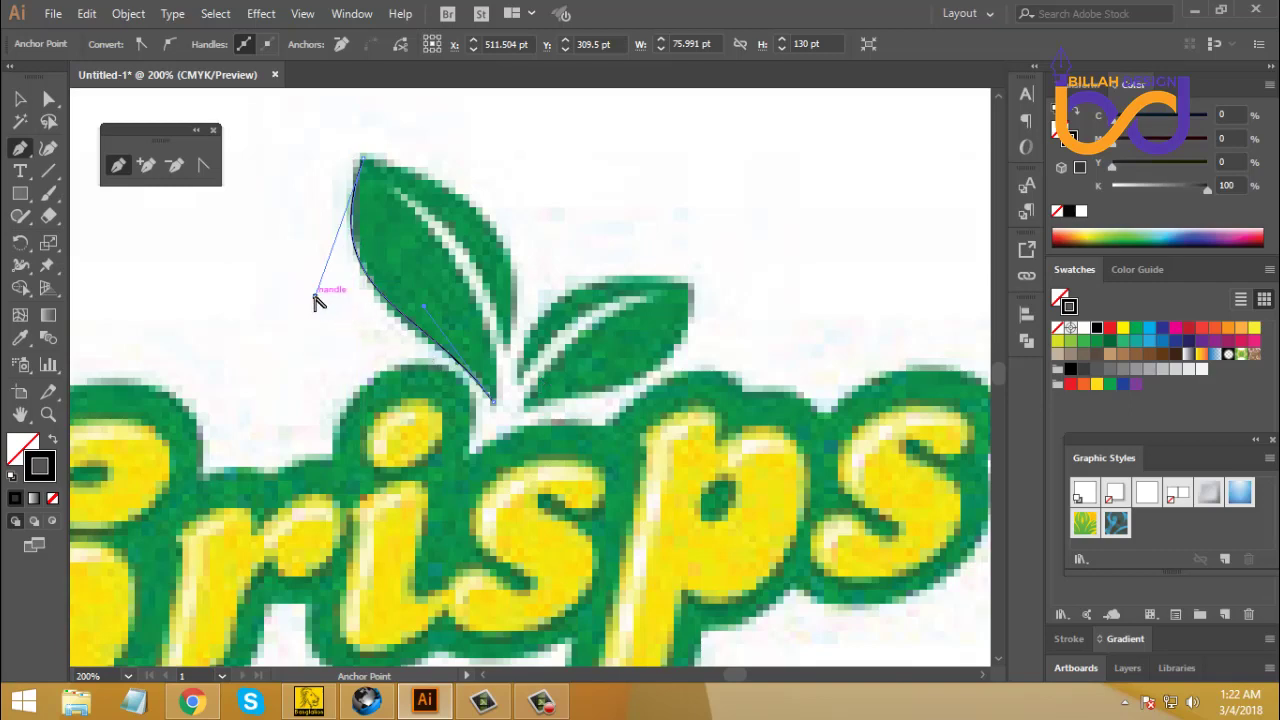
pyautogui.moveTo(315, 297); pyautogui.dragTo(309, 300)
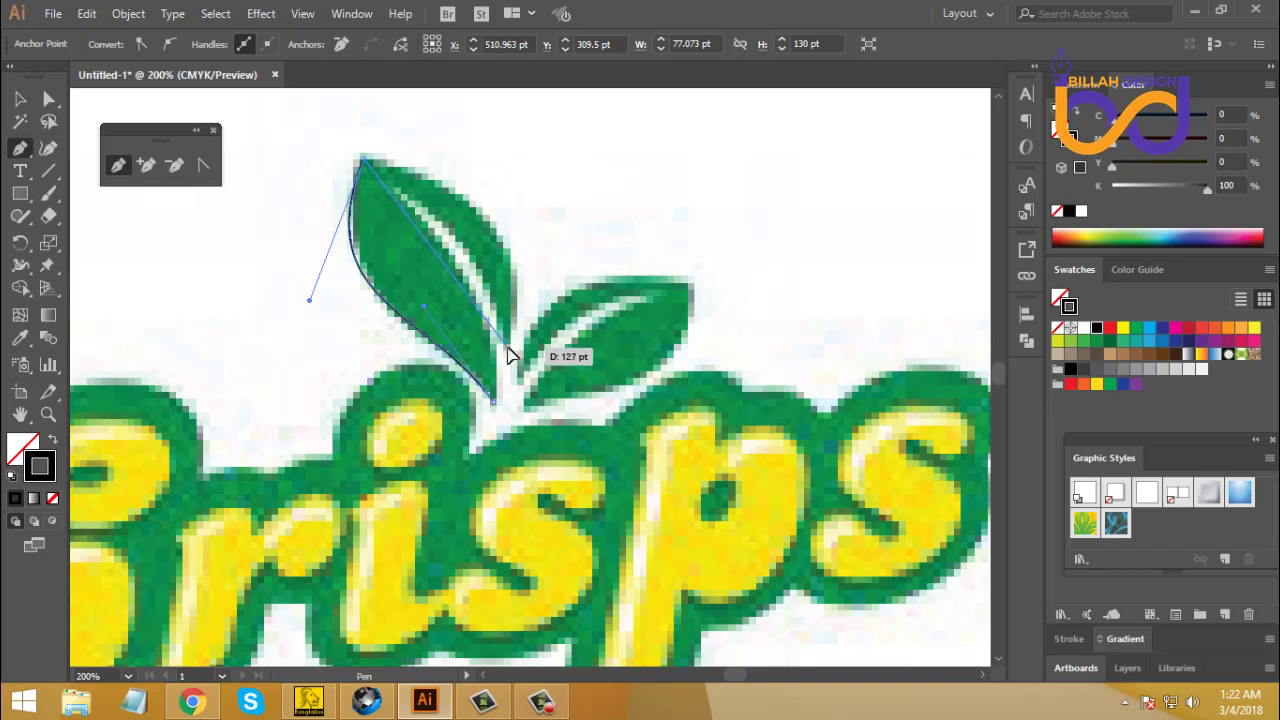
# Step: Add a segment from the larger leaf's tip to its lower right point and curve it along the right outer edge
pyautogui.click(508, 350)
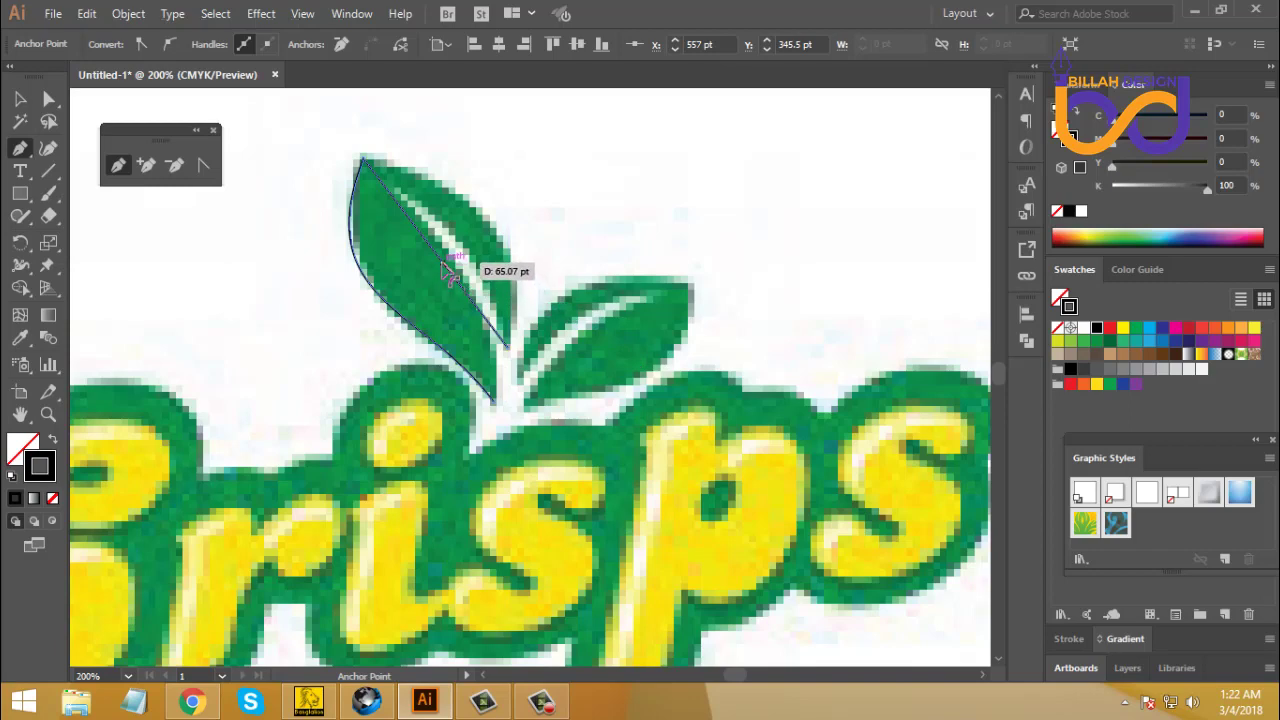
pyautogui.moveTo(447, 270); pyautogui.dragTo(500, 237)
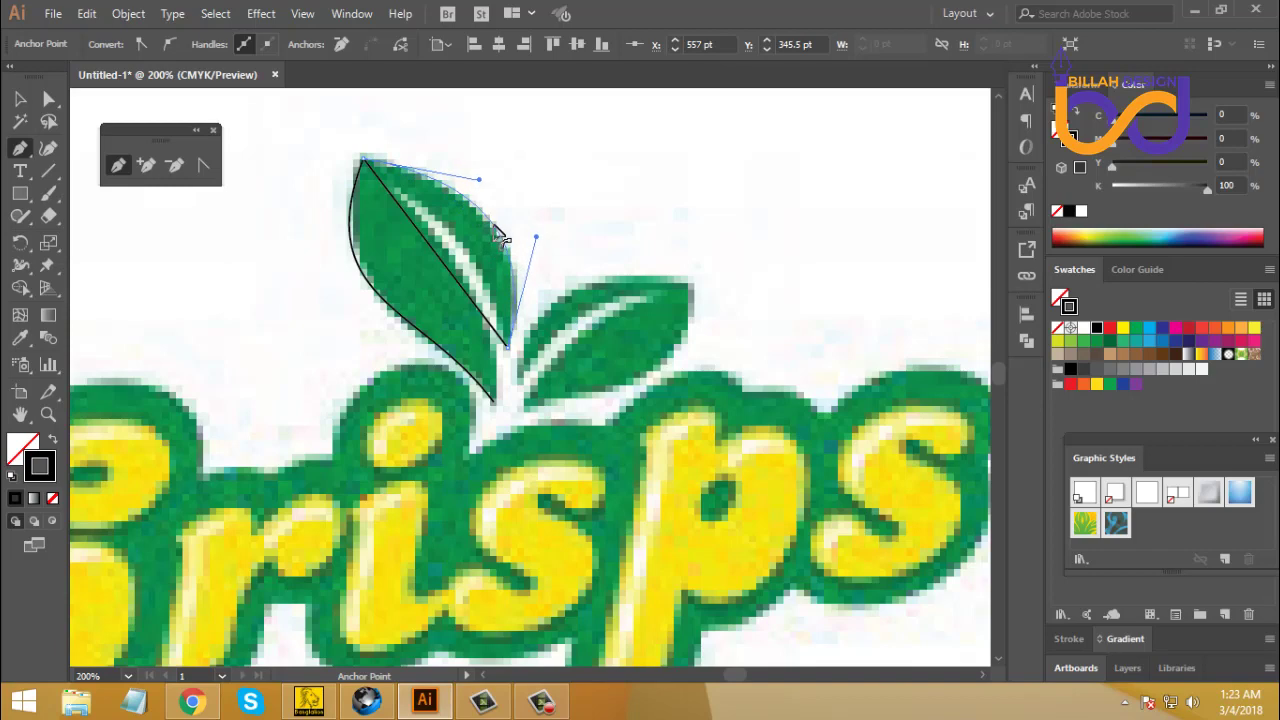
pyautogui.moveTo(500, 237); pyautogui.dragTo(499, 236)
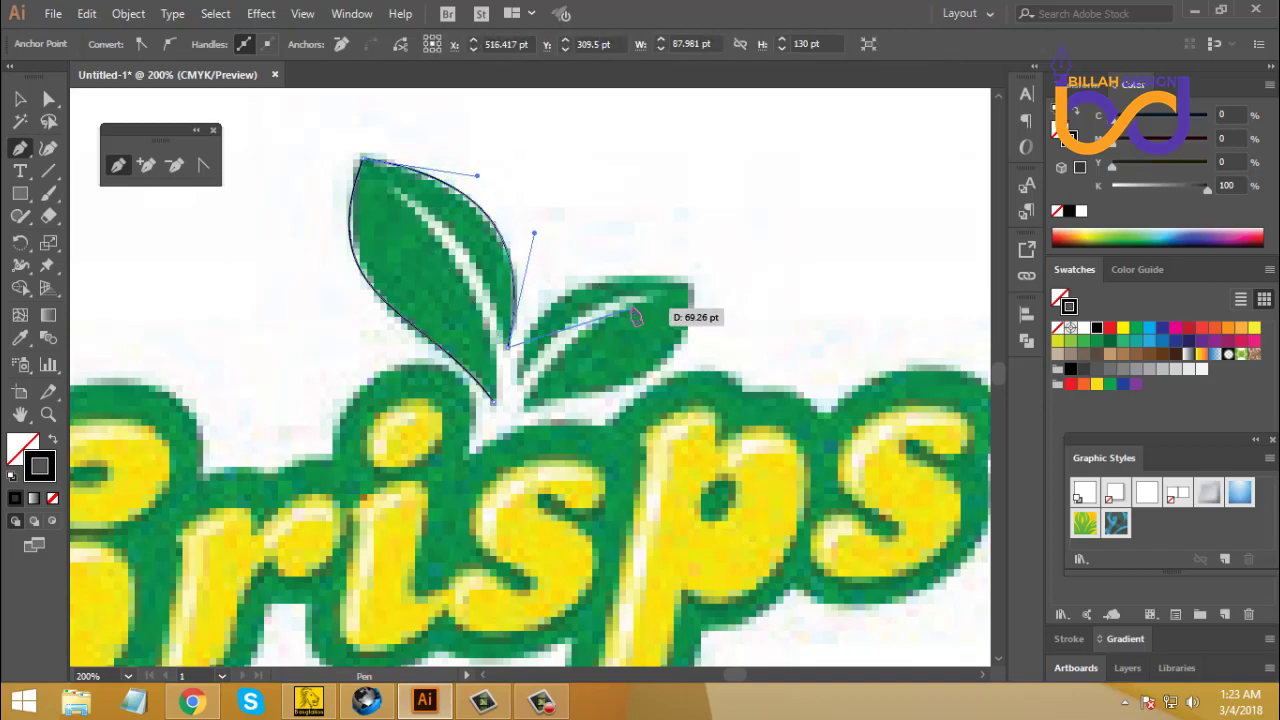
# Step: Trace both edges of the white vein in the larger leaf with curved segments and close the path at the base
pyautogui.moveTo(636, 316); pyautogui.dragTo(471, 278)
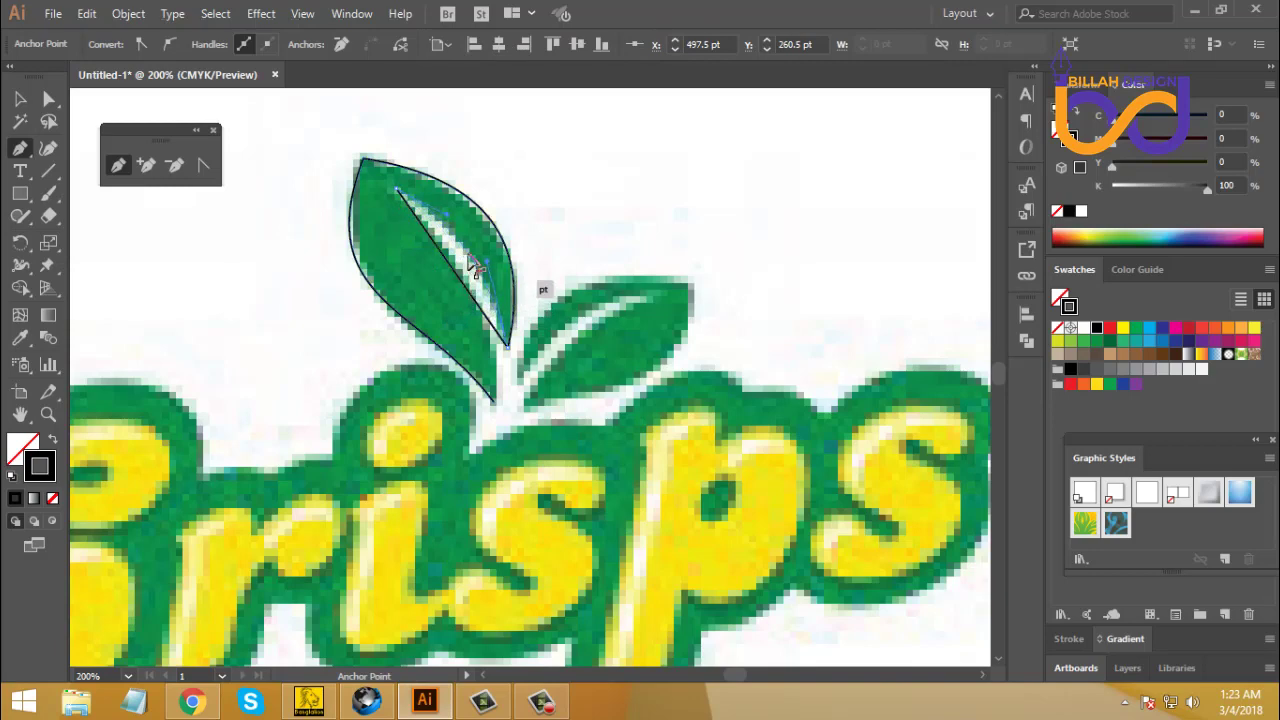
pyautogui.moveTo(469, 256); pyautogui.dragTo(501, 362)
pyautogui.scroll(-2, 512, 286)
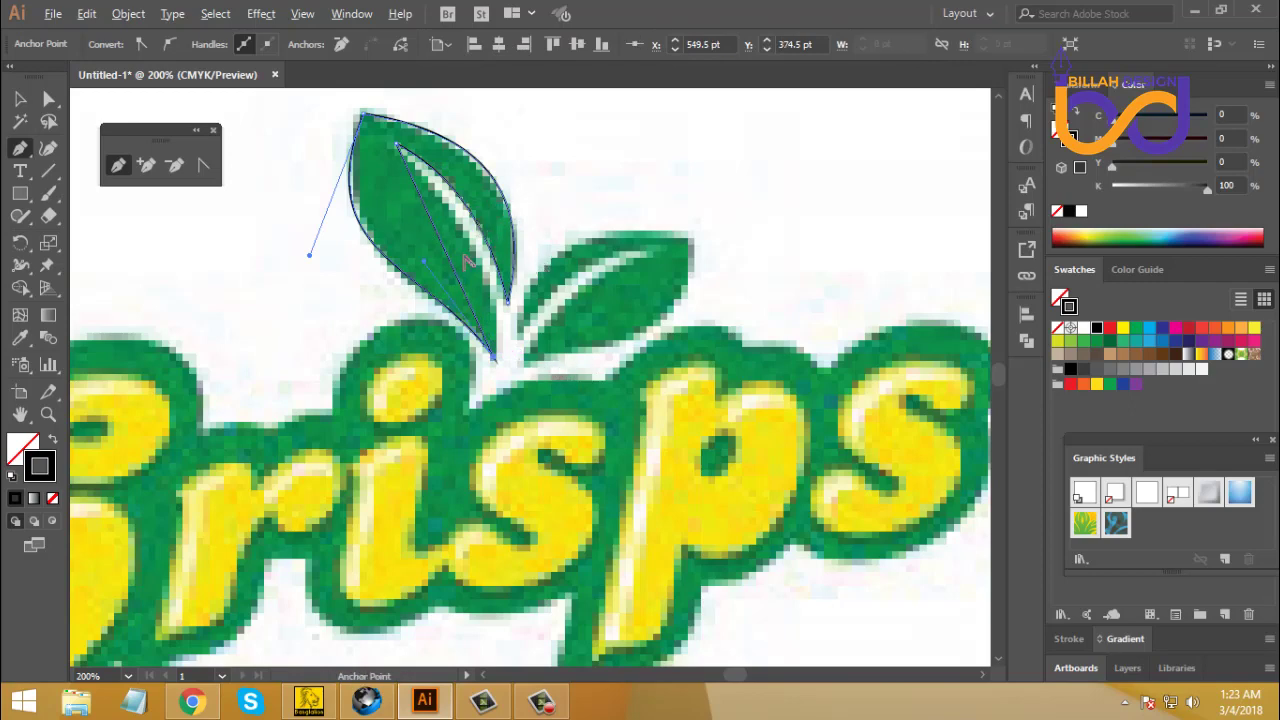
pyautogui.moveTo(447, 256); pyautogui.dragTo(472, 250)
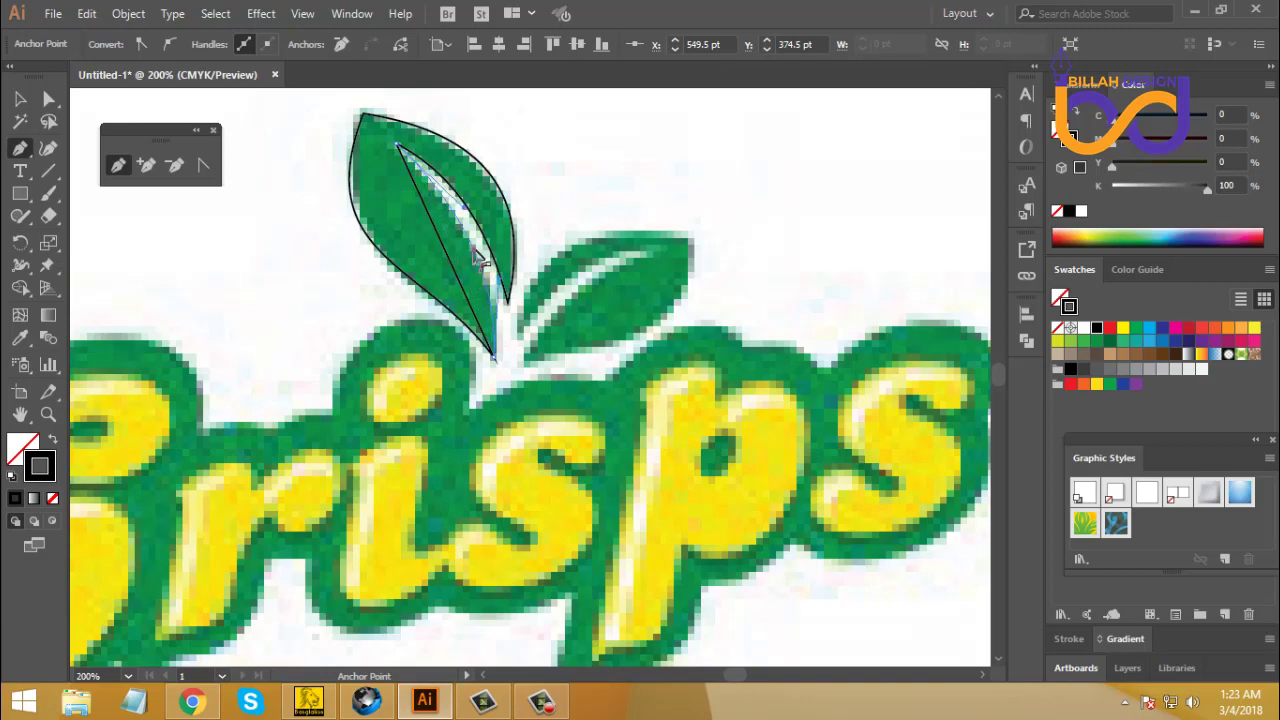
pyautogui.moveTo(475, 250); pyautogui.dragTo(479, 251)
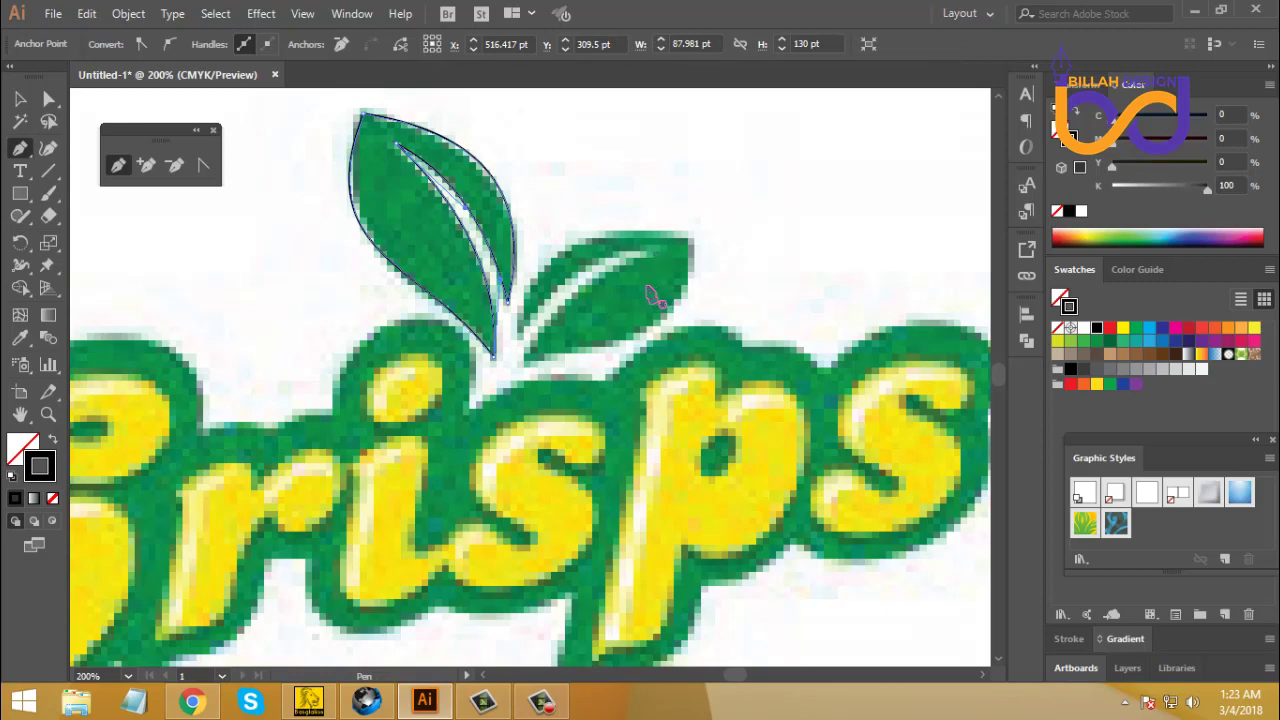
# Step: Select the finished leaf outline and create a copy reflected across the vertical axis
pyautogui.click(19, 98)
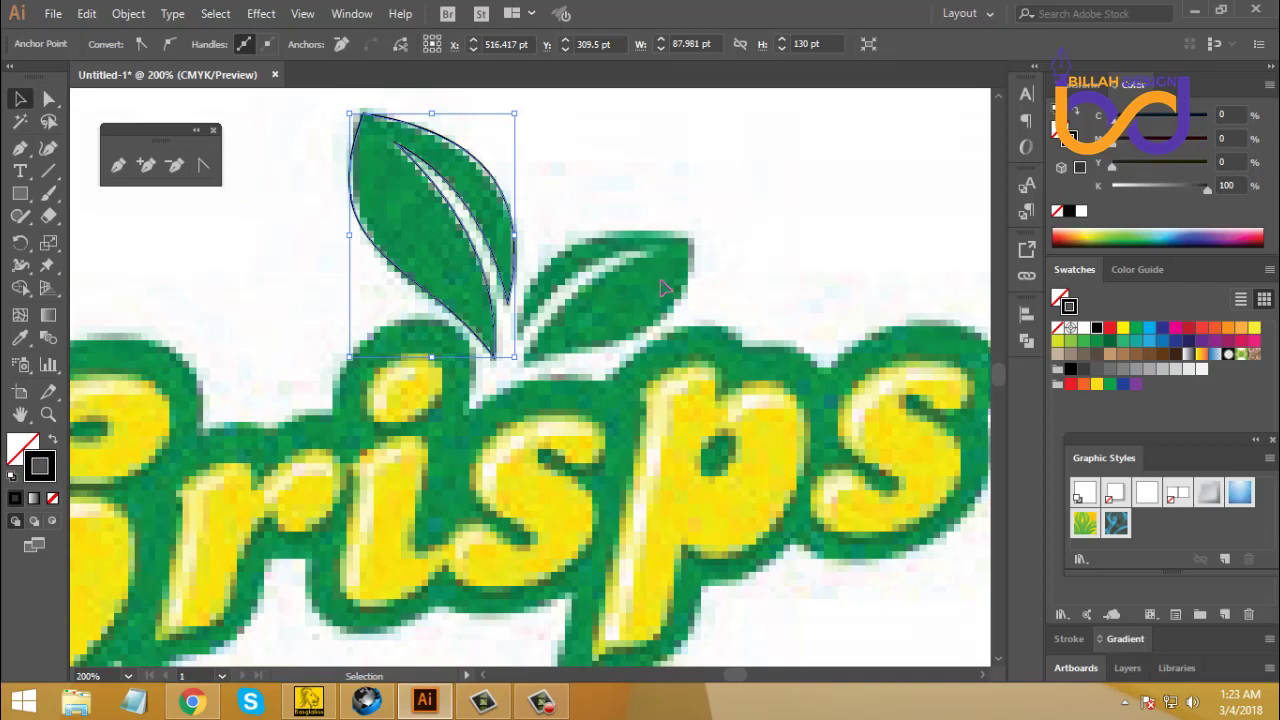
pyautogui.click(582, 279)
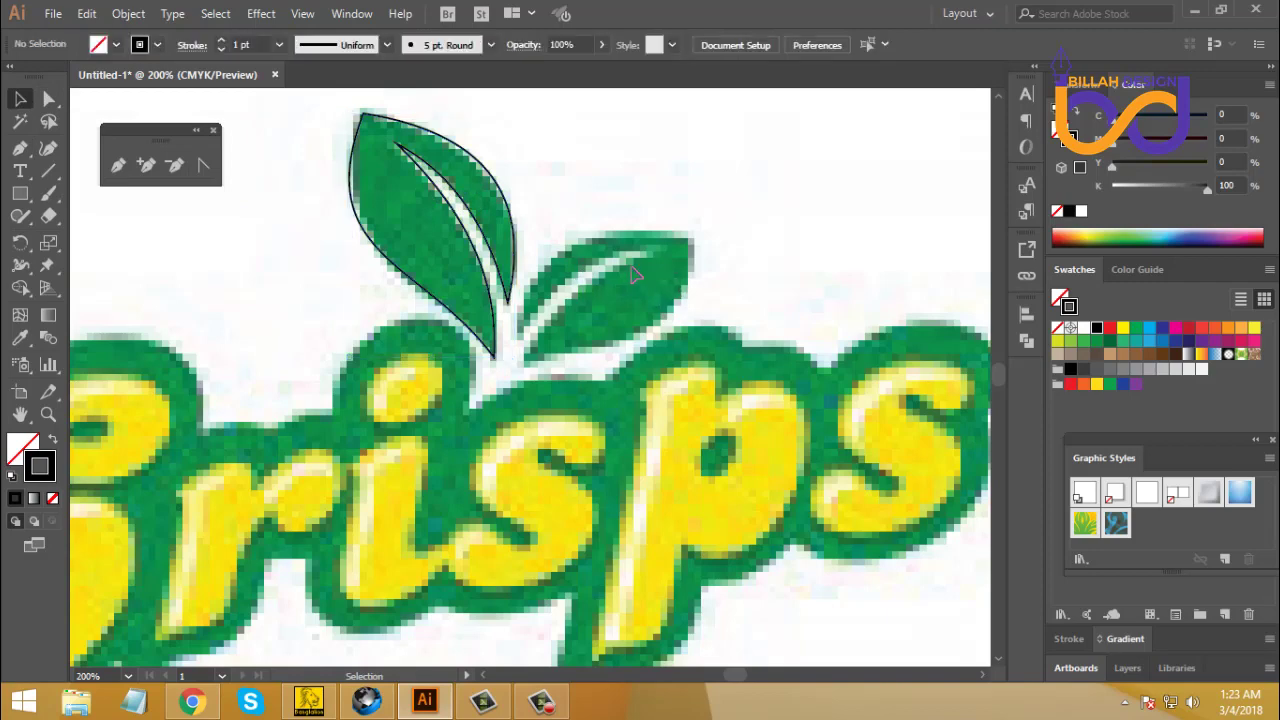
pyautogui.click(500, 173)
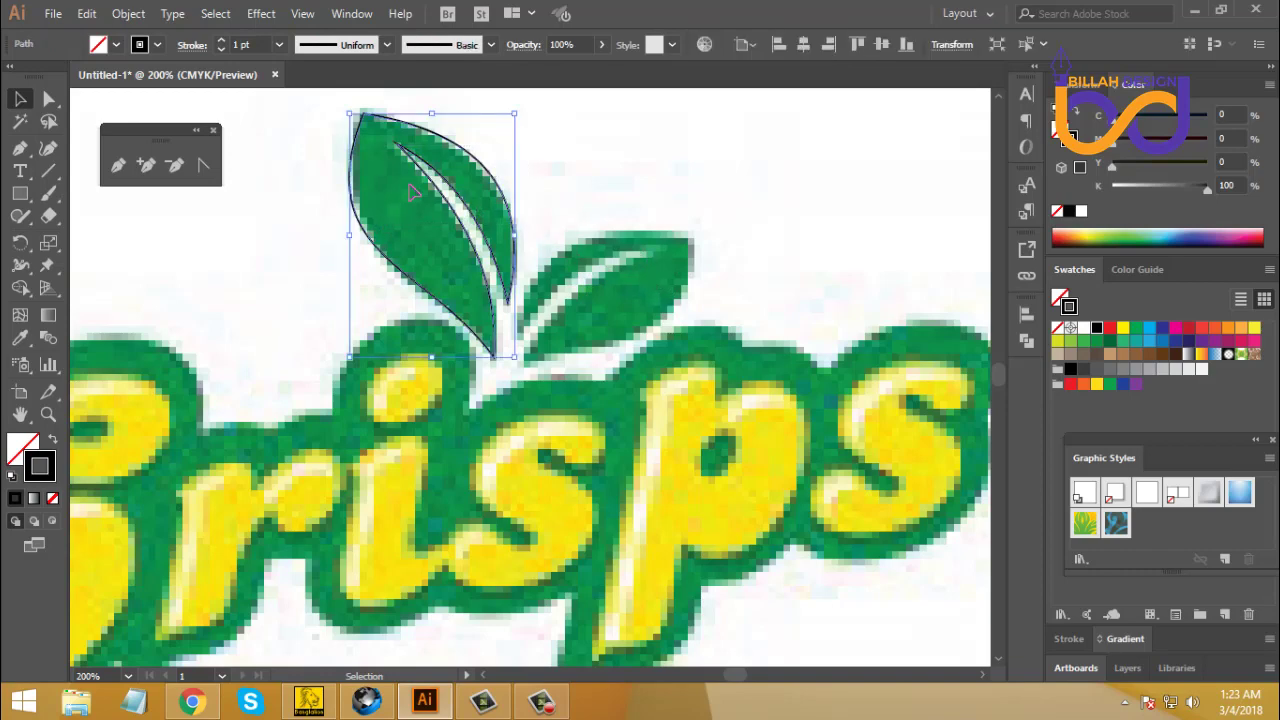
pyautogui.rightClick(587, 208)
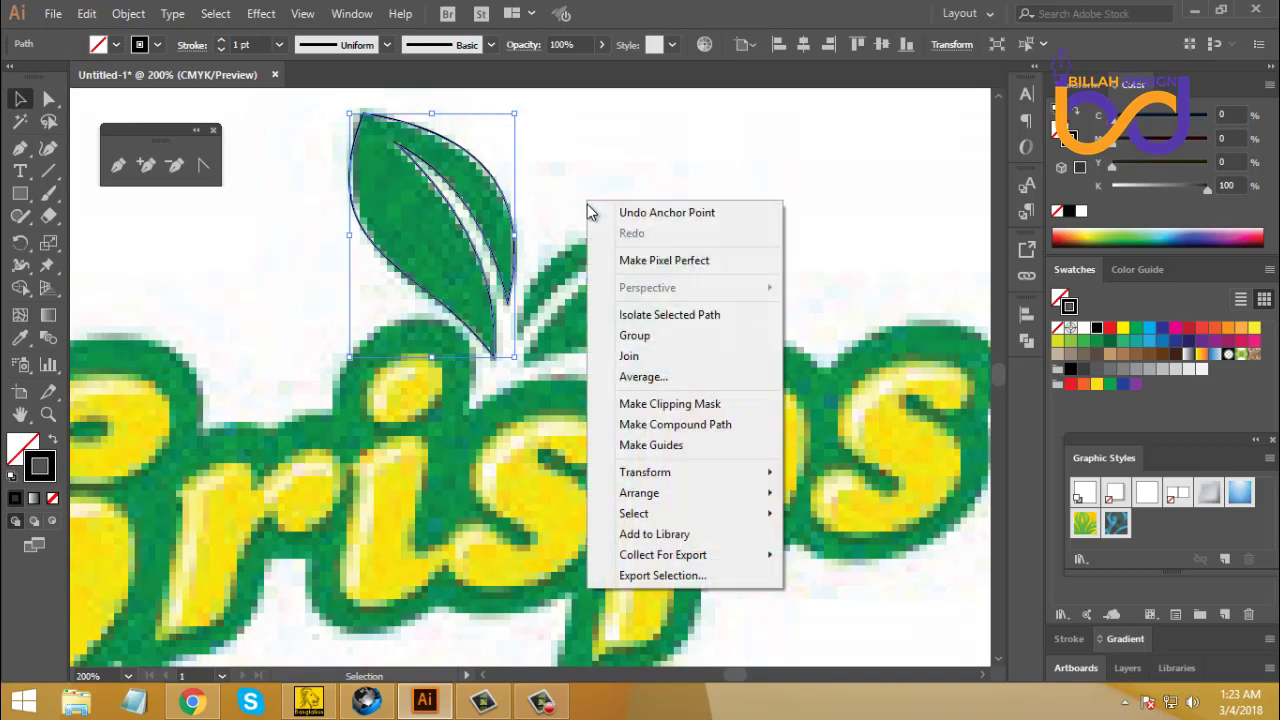
pyautogui.moveTo(662, 472)
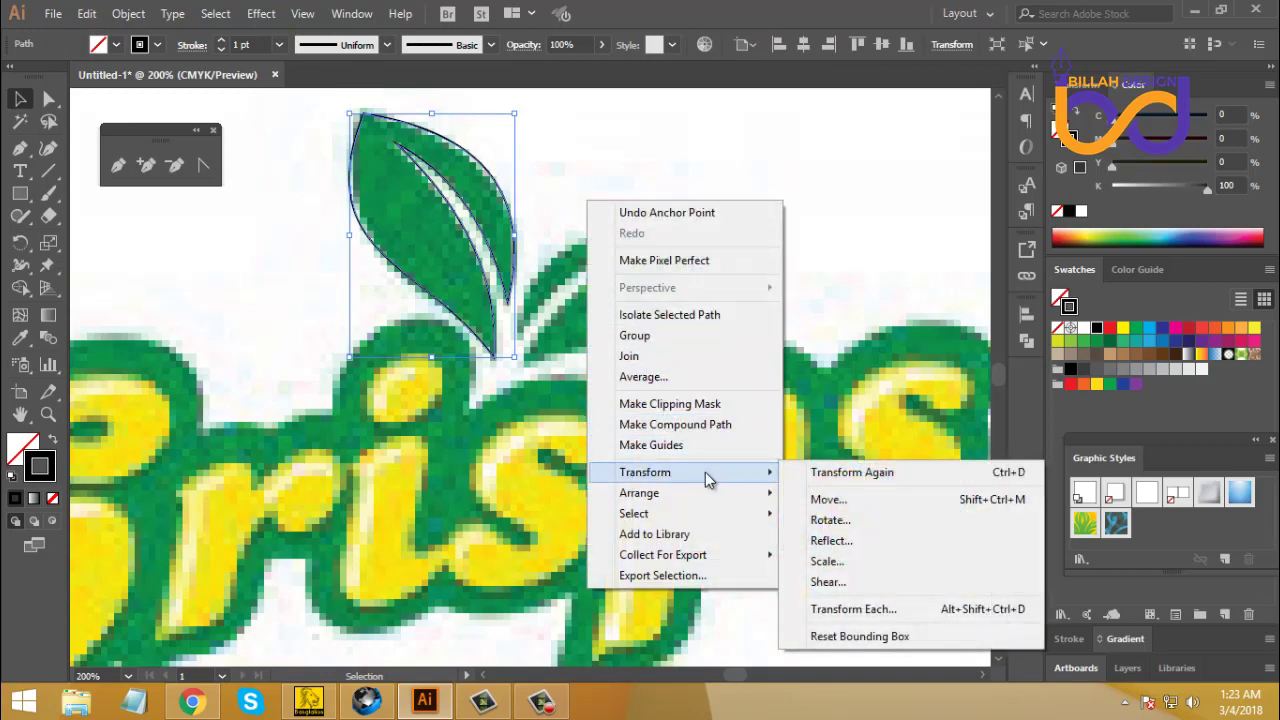
pyautogui.click(832, 541)
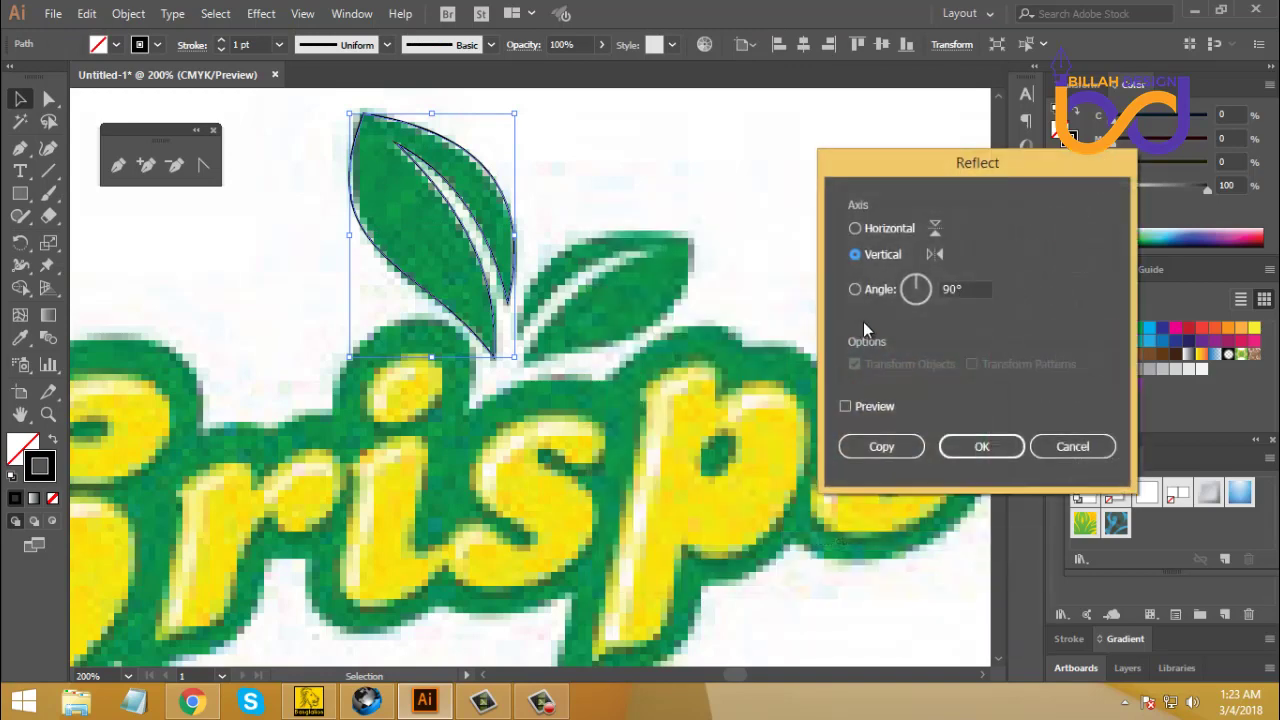
pyautogui.click(900, 450)
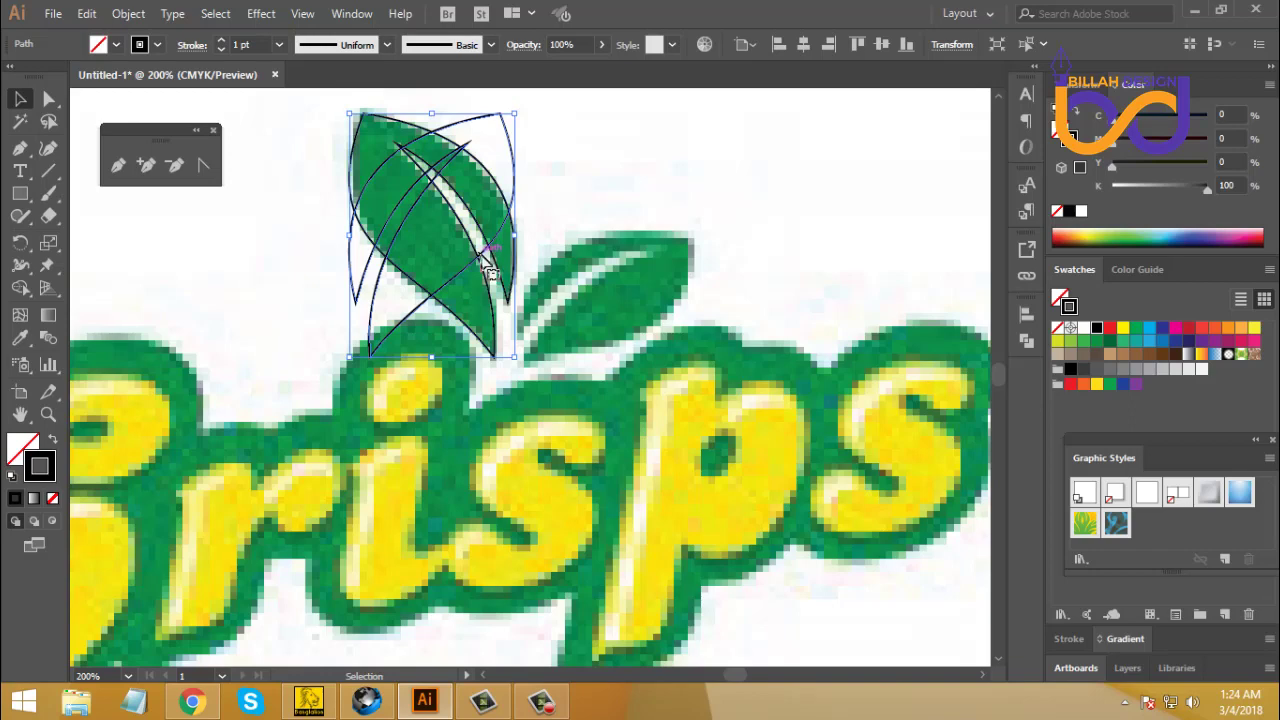
# Step: Move the reflected leaf outline over the smaller right leaf and scale it down proportionally to about that leaf's size
pyautogui.moveTo(487, 260); pyautogui.dragTo(660, 281)
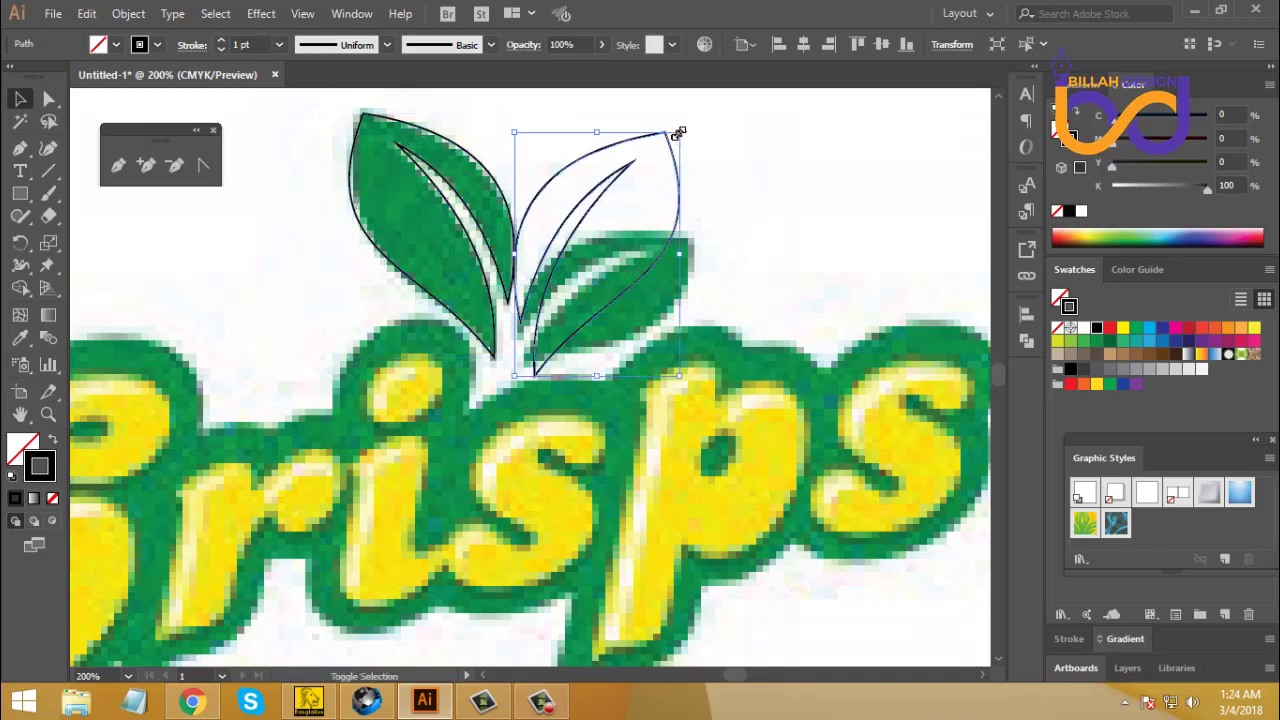
pyautogui.moveTo(679, 132); pyautogui.dragTo(657, 206)
pyautogui.moveTo(591, 246); pyautogui.dragTo(602, 246)
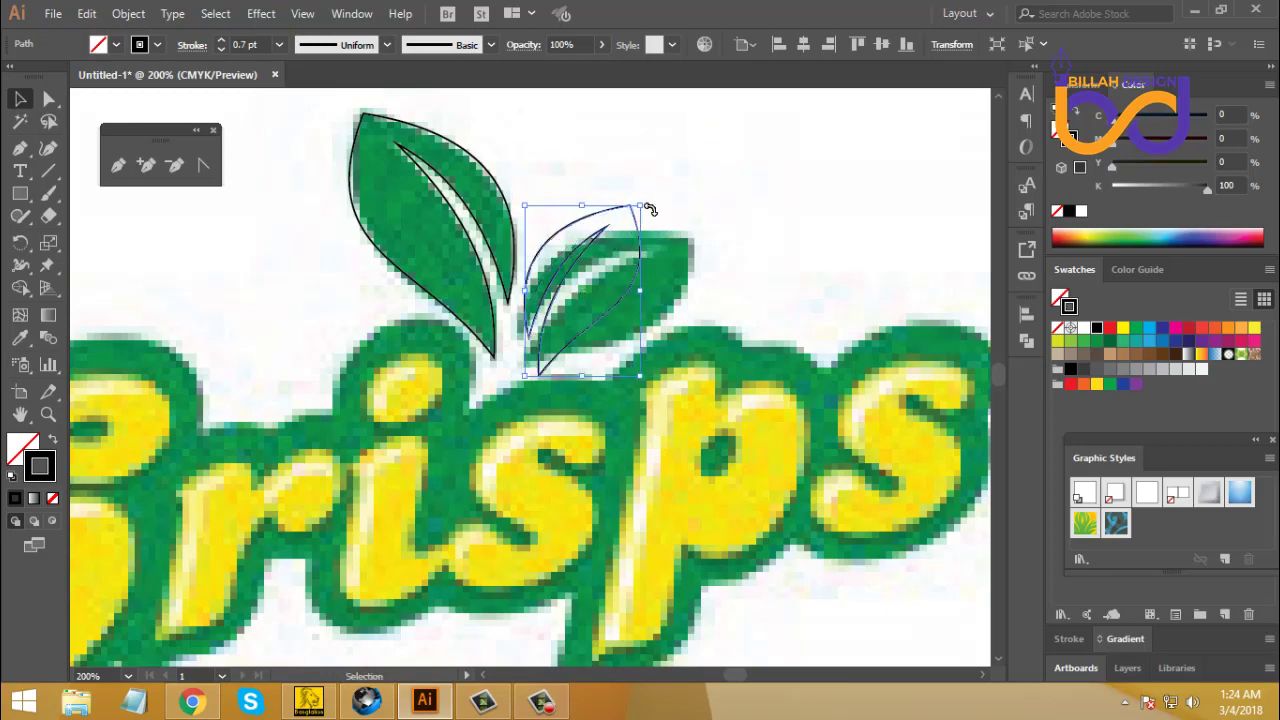
# Step: Rotate, reposition and slightly enlarge the reflected outline to fit the smaller leaf, leaving it selected
pyautogui.moveTo(652, 206); pyautogui.dragTo(676, 232)
pyautogui.moveTo(600, 257); pyautogui.dragTo(606, 272)
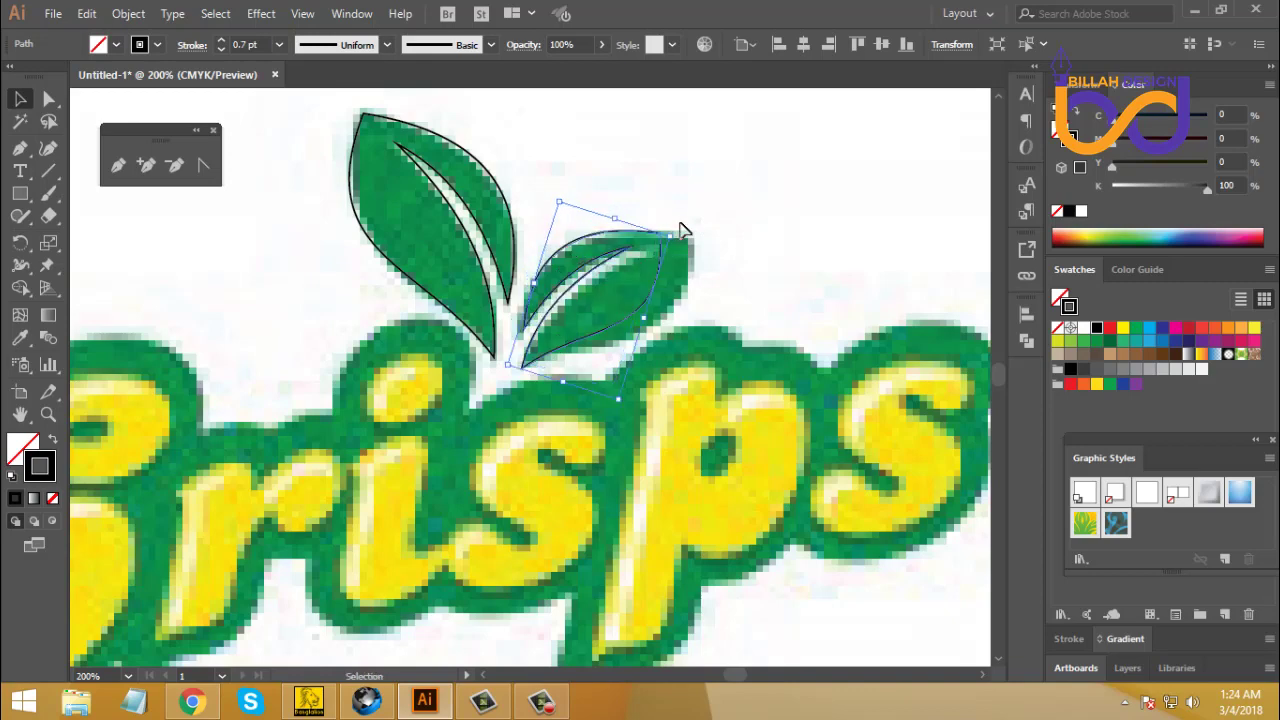
pyautogui.moveTo(679, 231); pyautogui.dragTo(692, 242)
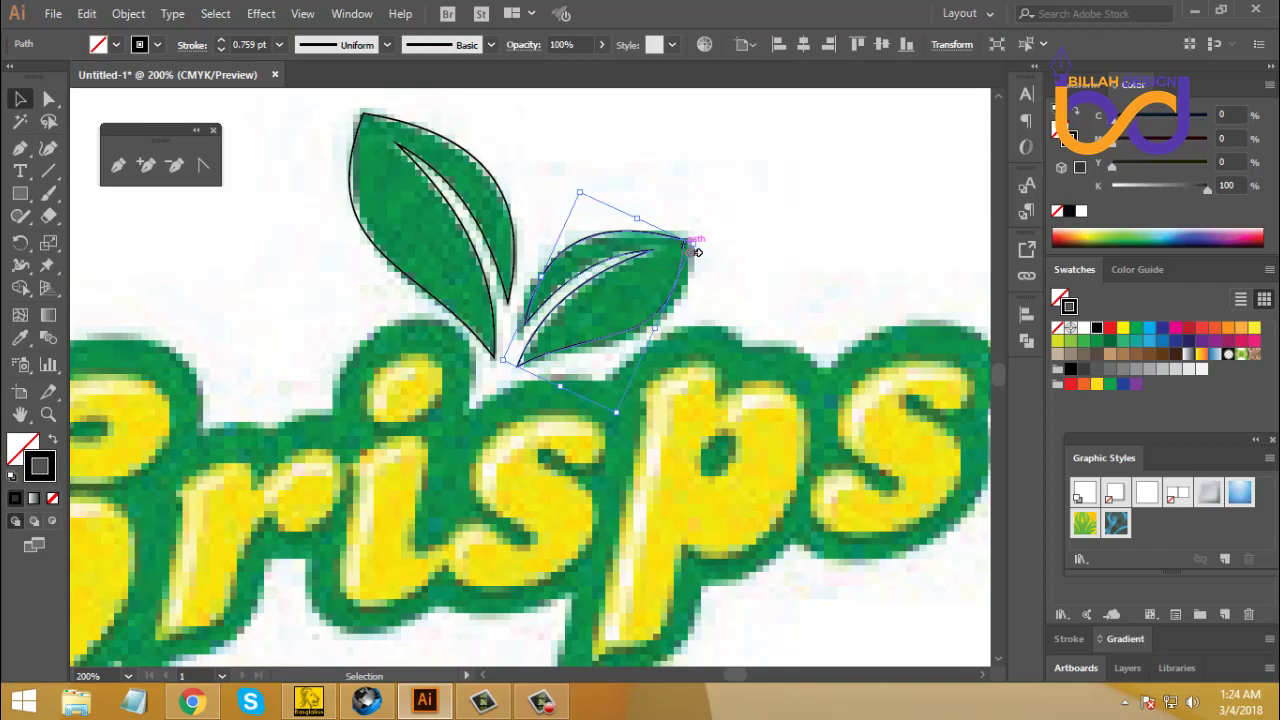
pyautogui.click(739, 317)
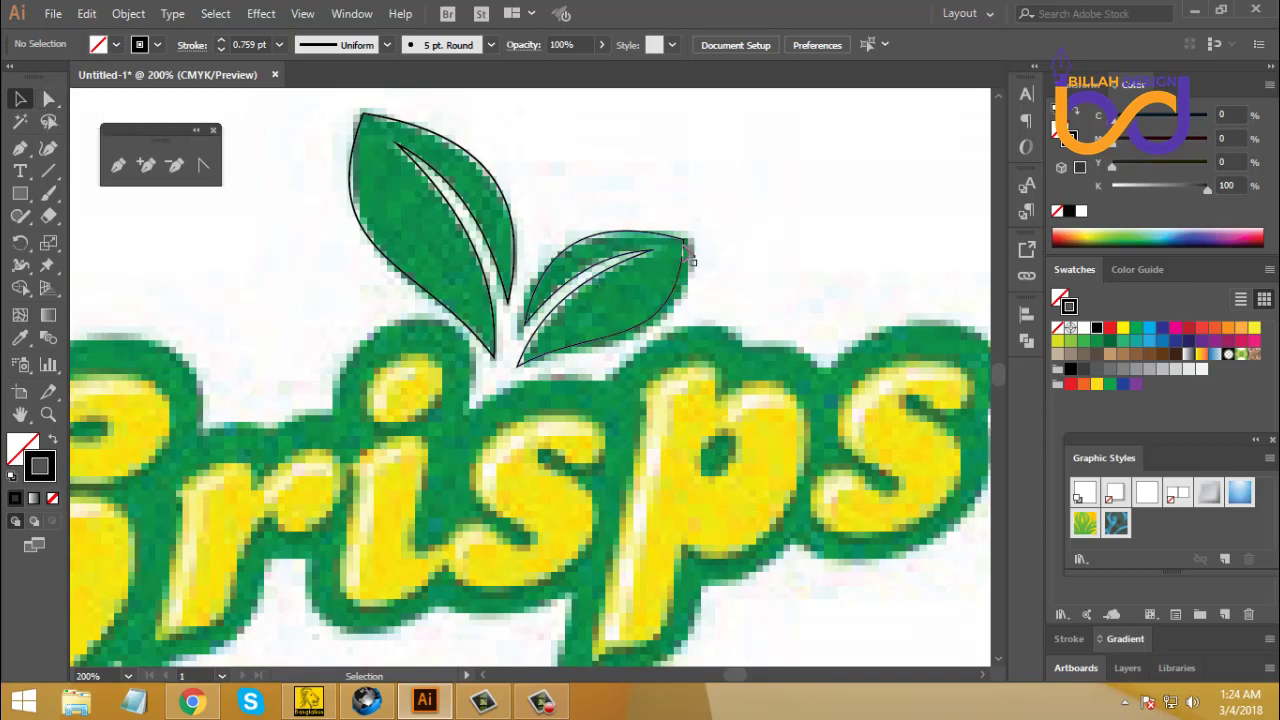
pyautogui.click(633, 310)
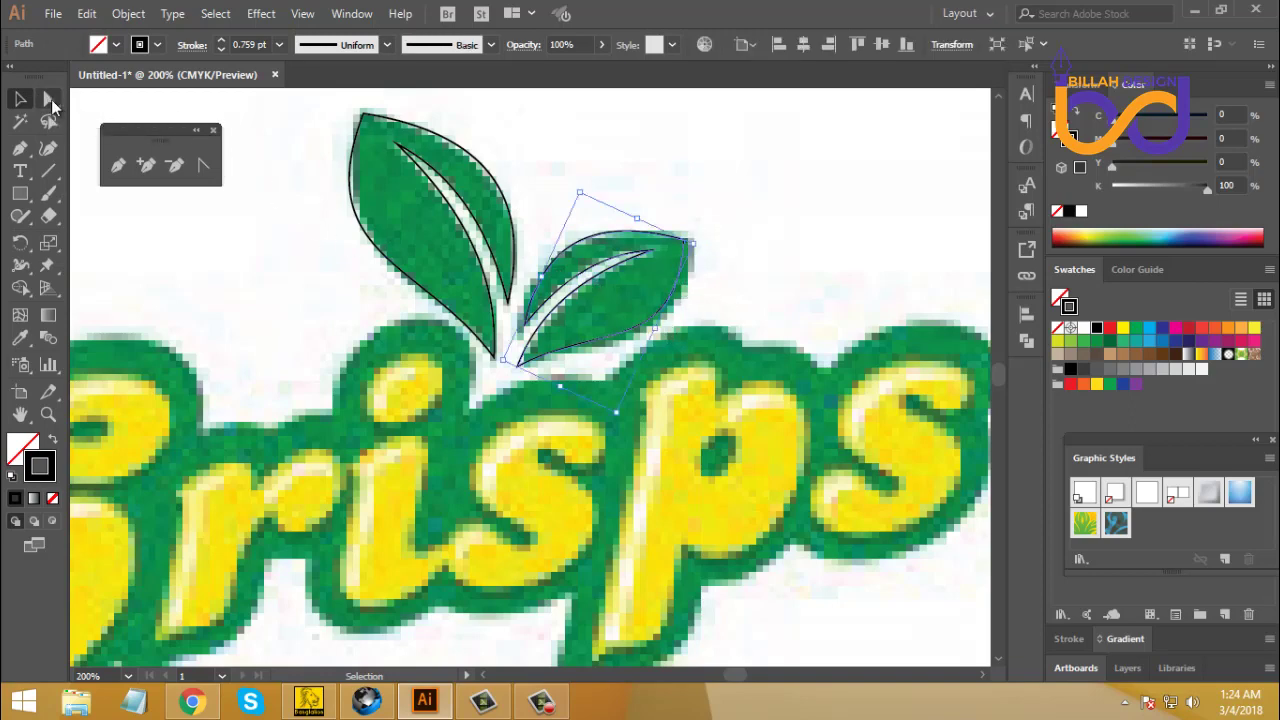
# Step: Move the tip anchor of the smaller leaf outline onto the leaf's tip and refine the curve of its lower edge
pyautogui.click(51, 99)
pyautogui.click(282, 314)
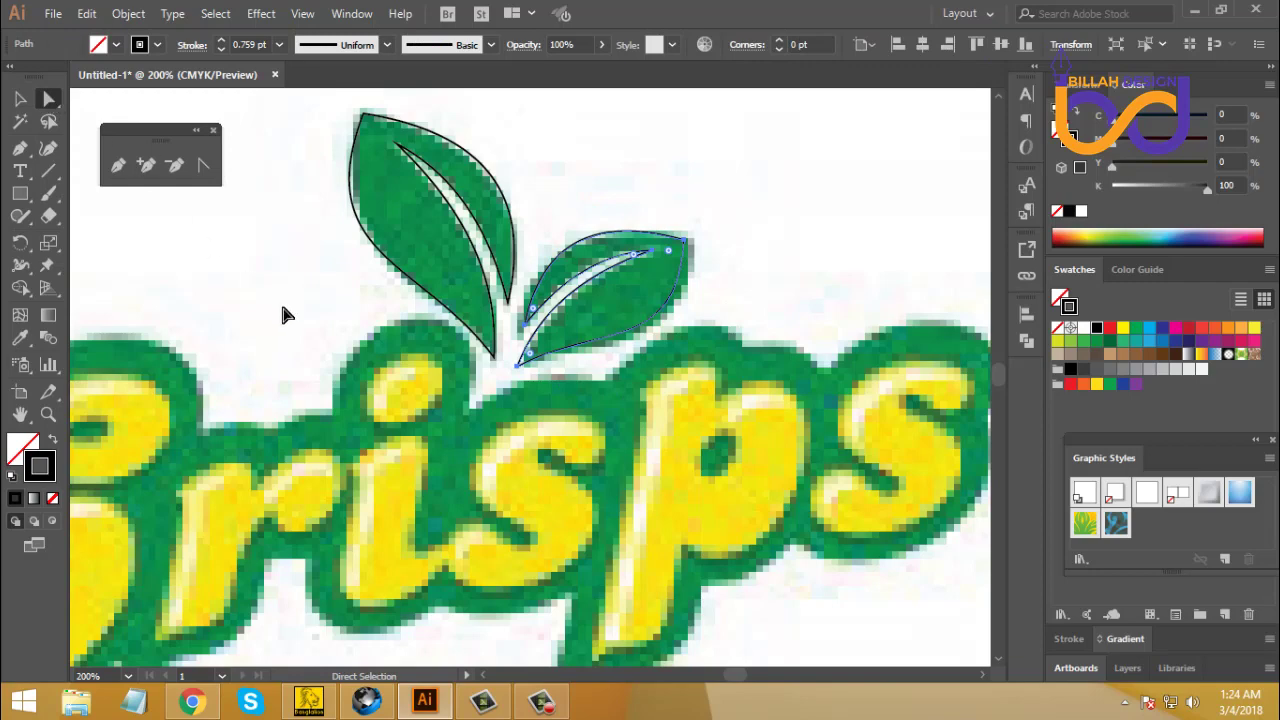
pyautogui.click(686, 241)
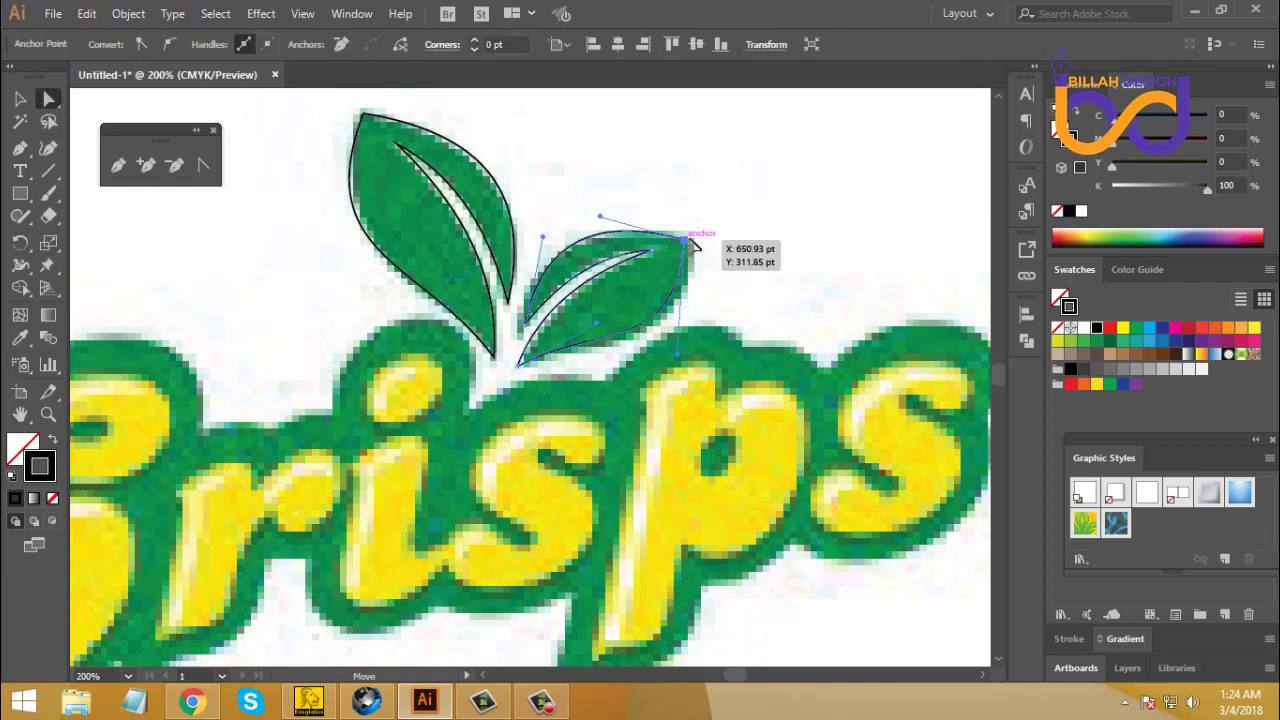
pyautogui.moveTo(690, 243); pyautogui.dragTo(712, 265)
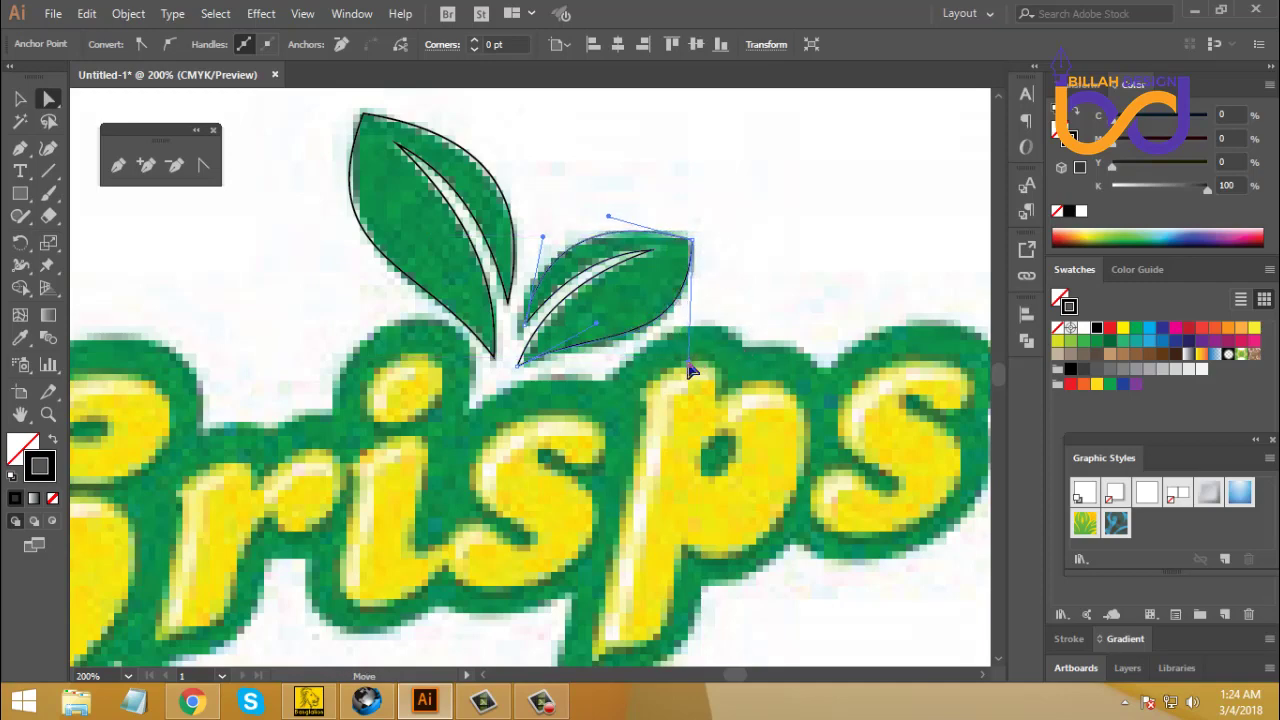
pyautogui.moveTo(597, 333); pyautogui.dragTo(590, 331)
pyautogui.click(619, 383)
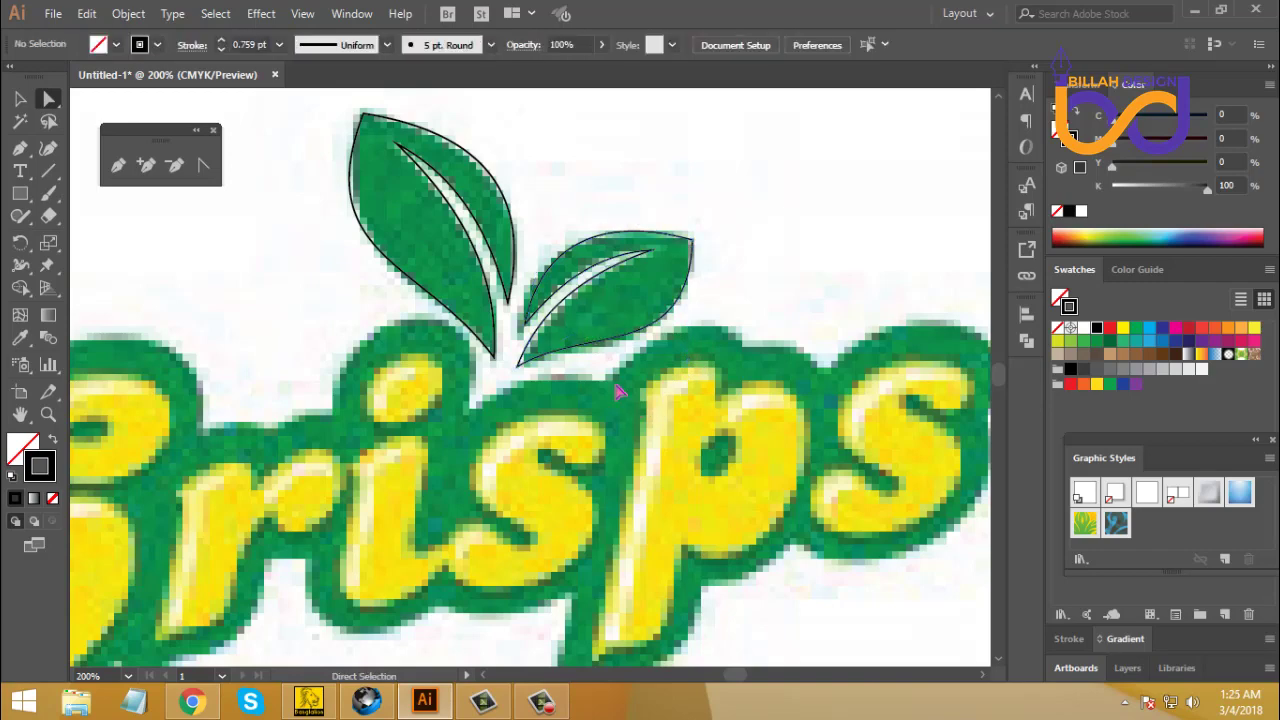
# Step: Nudge the anchor at the base of the smaller leaf's upper half slightly left and down to match the logo
pyautogui.click(525, 324)
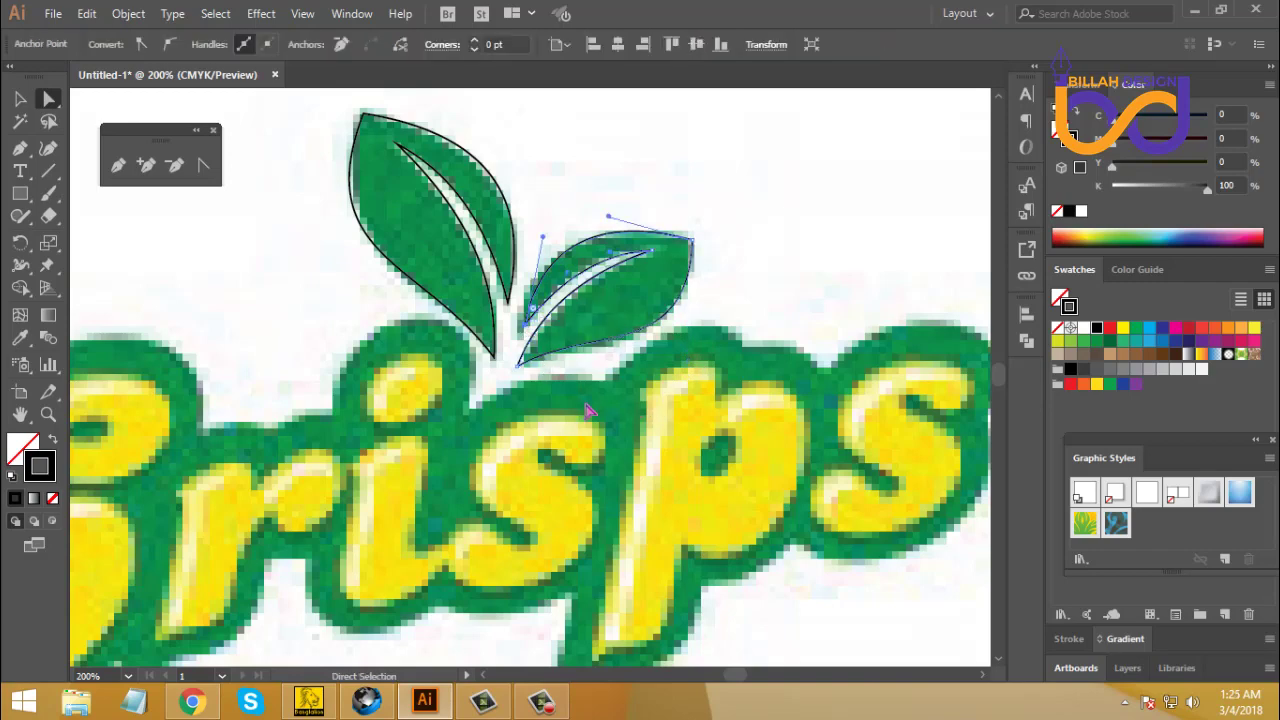
pyautogui.press('Left')
pyautogui.press('Left')
pyautogui.press('Down')
pyautogui.press('Down')
pyautogui.press('Down')
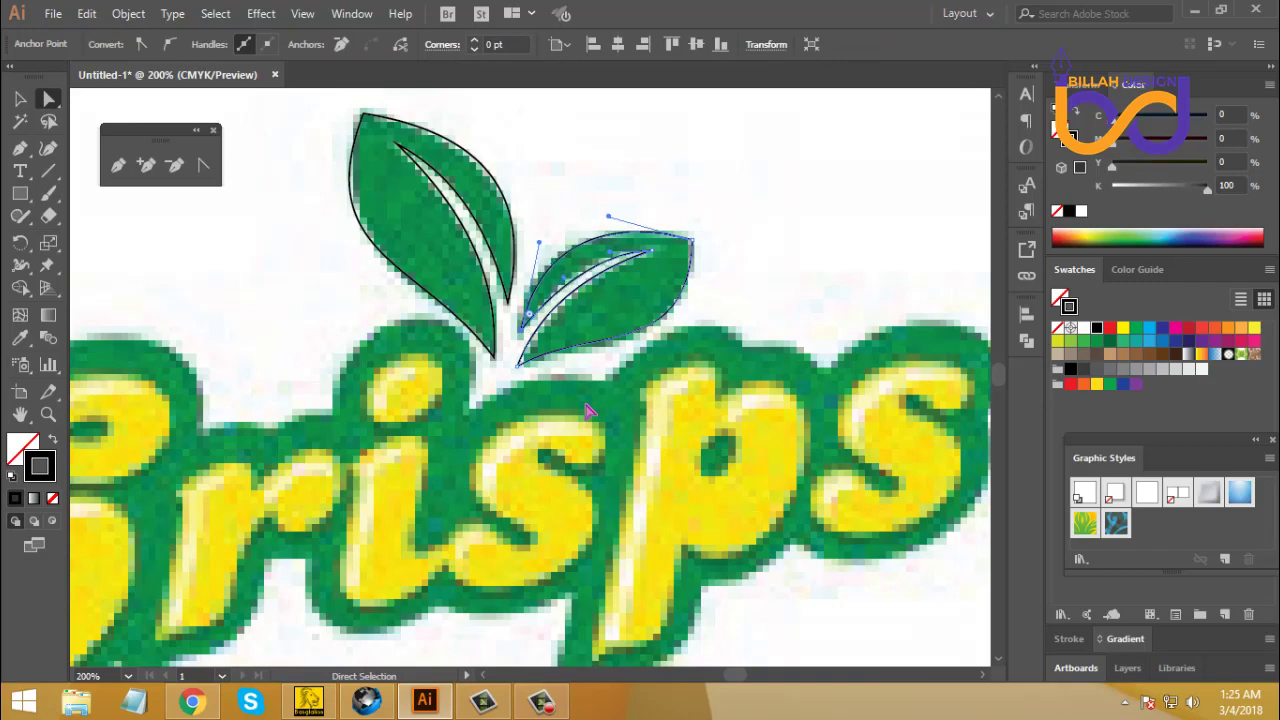
pyautogui.press('Left')
pyautogui.press('Left')
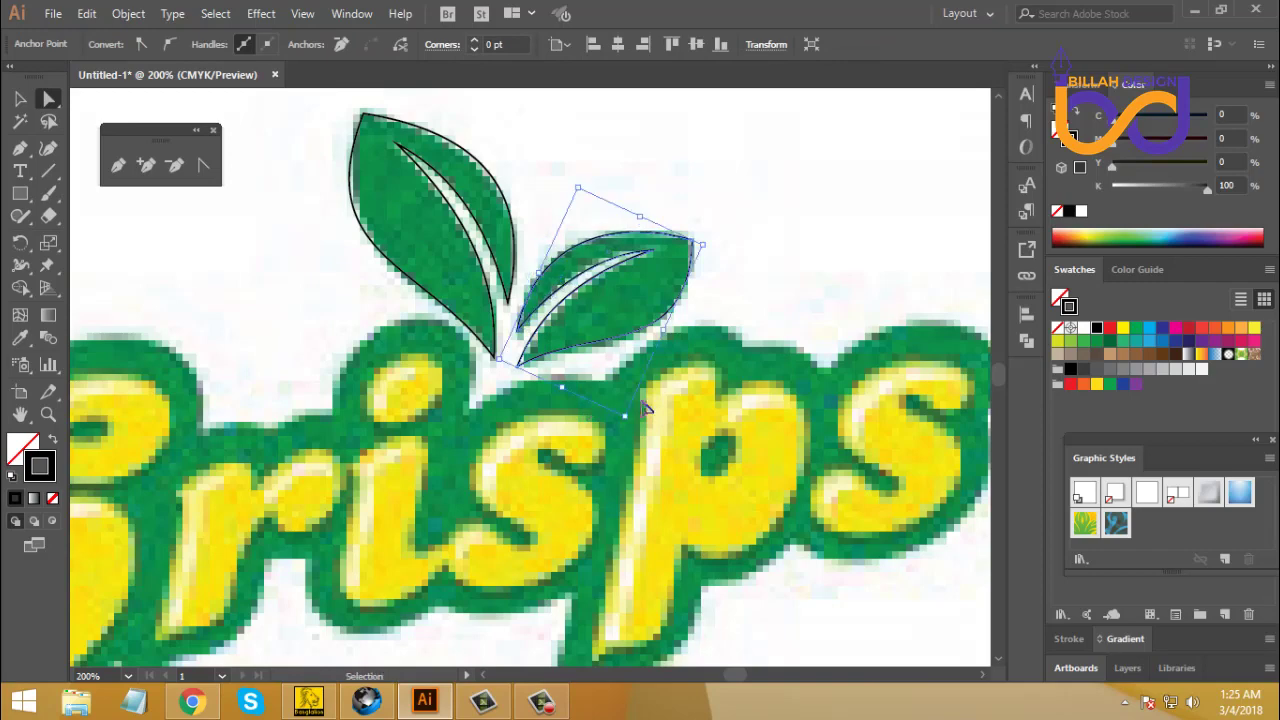
# Step: Reshape the upper edge of the smaller leaf's vein by adjusting its curve handle to follow the white vein
pyautogui.hotkey('ctrl', '+')
pyautogui.moveTo(688, 334); pyautogui.dragTo(631, 351)
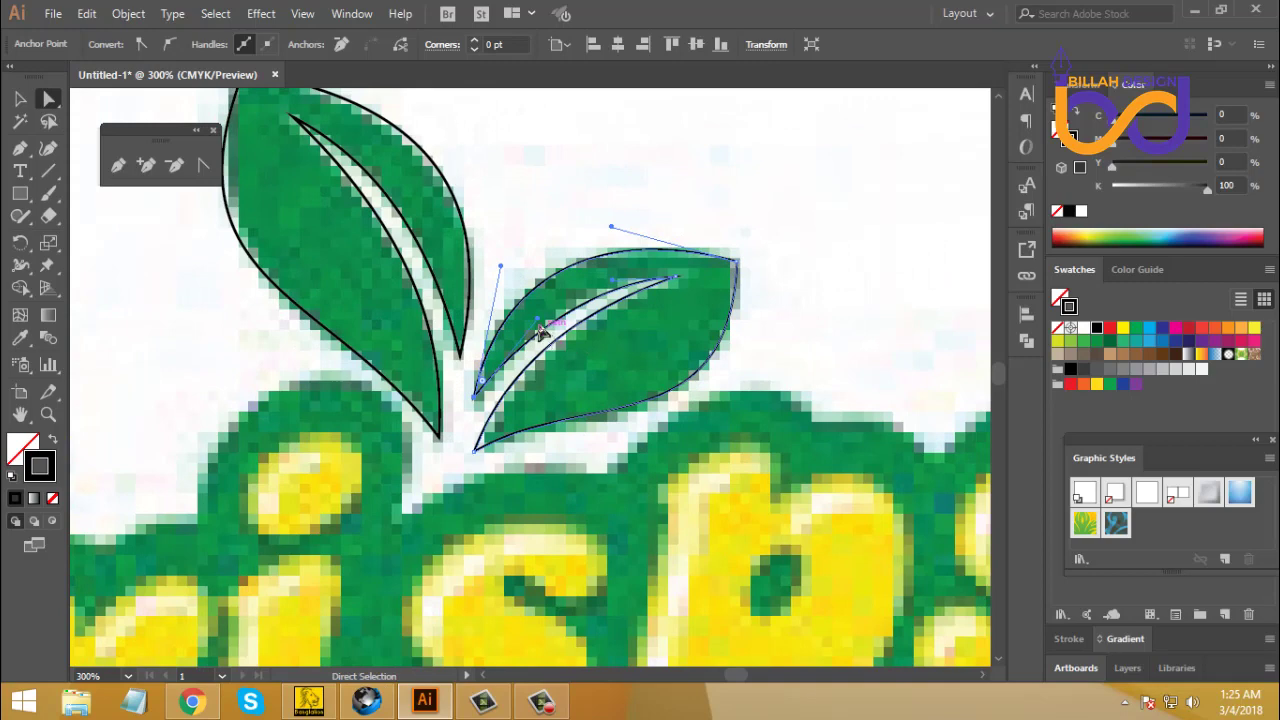
pyautogui.moveTo(537, 319); pyautogui.dragTo(595, 281)
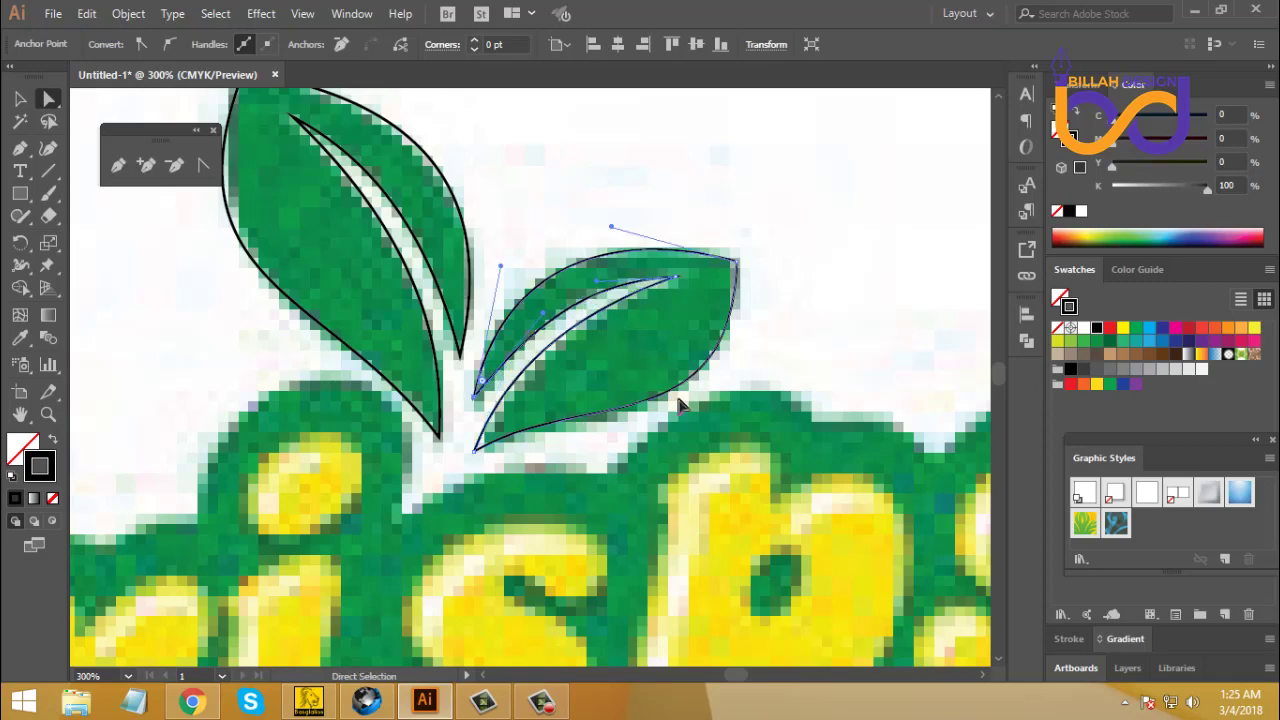
pyautogui.click(709, 437)
# Step: Move both leaf outlines together off the traced leaves to the empty area above the logo
pyautogui.press('space')
pyautogui.moveTo(751, 368); pyautogui.dragTo(729, 391)
pyautogui.hotkey('ctrl', '-')
pyautogui.hotkey('ctrl', '-')
pyautogui.hotkey('ctrl', '-')
pyautogui.press('space')
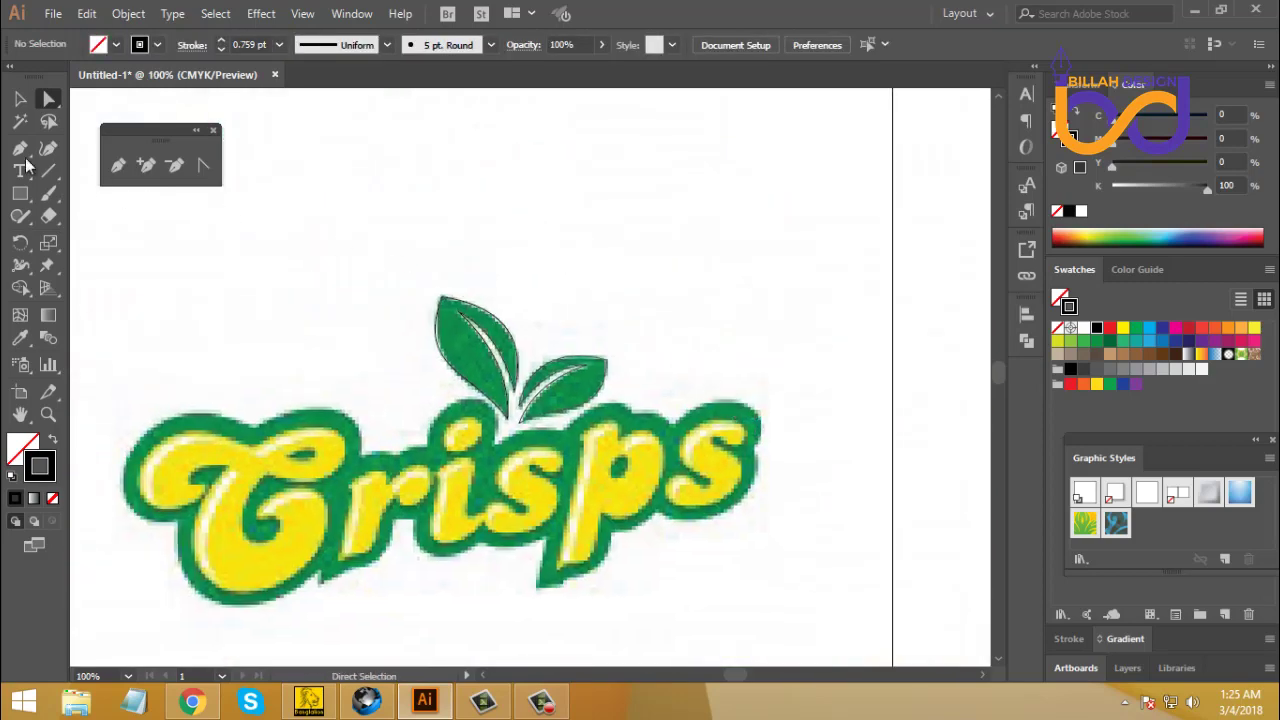
pyautogui.click(20, 98)
pyautogui.moveTo(340, 262); pyautogui.dragTo(619, 240)
pyautogui.click(700, 369)
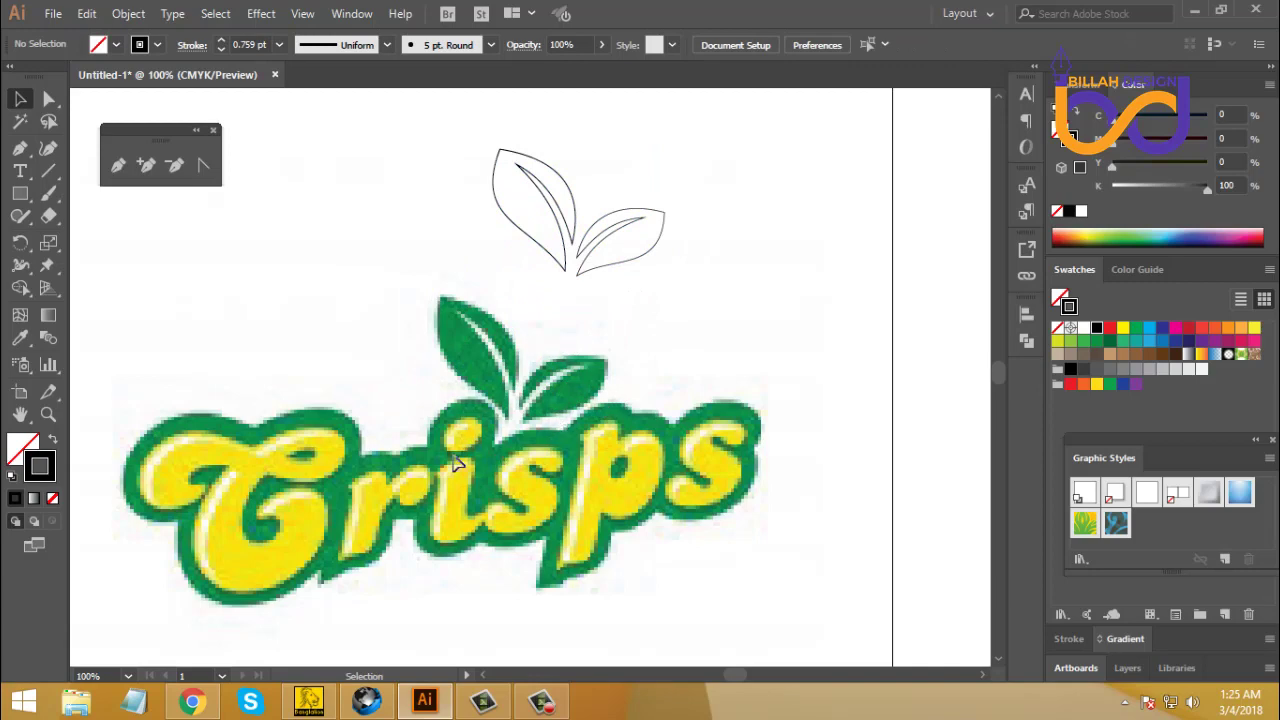
# Step: Select the Crisps logo image beneath the outlines and delete it
pyautogui.click(504, 408)
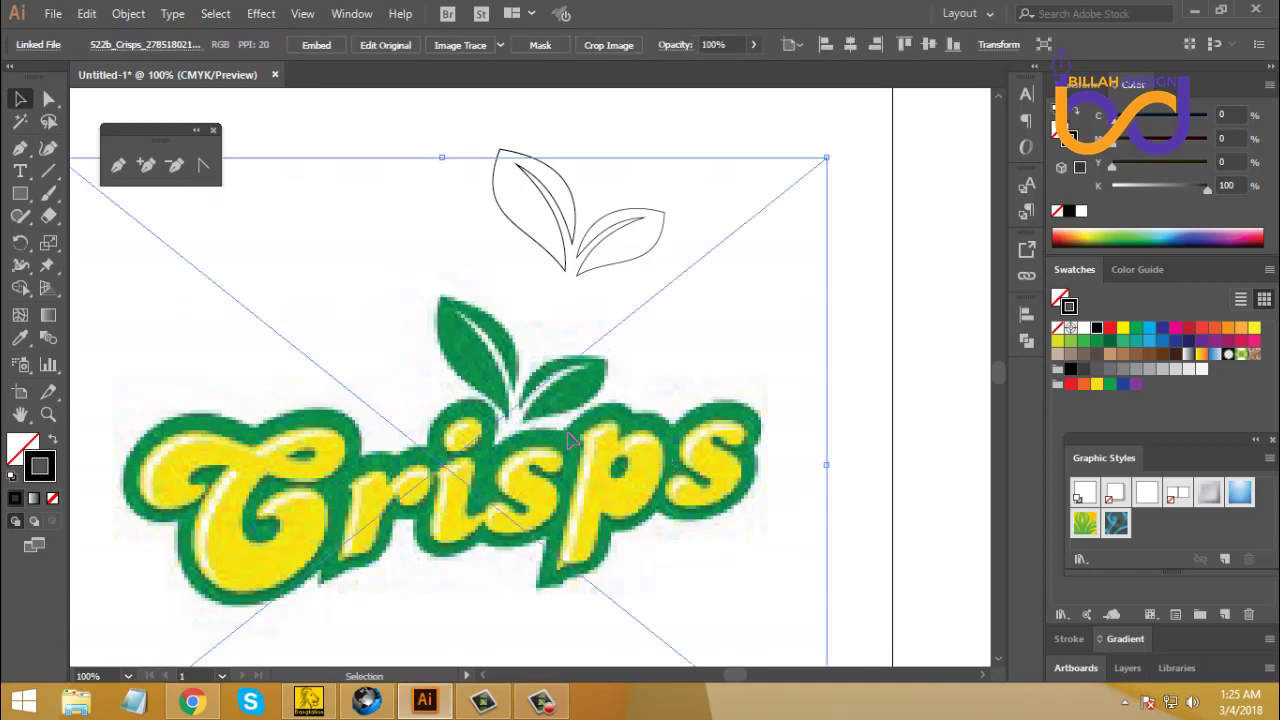
pyautogui.moveTo(568, 440); pyautogui.dragTo(628, 458)
pyautogui.press('Delete')
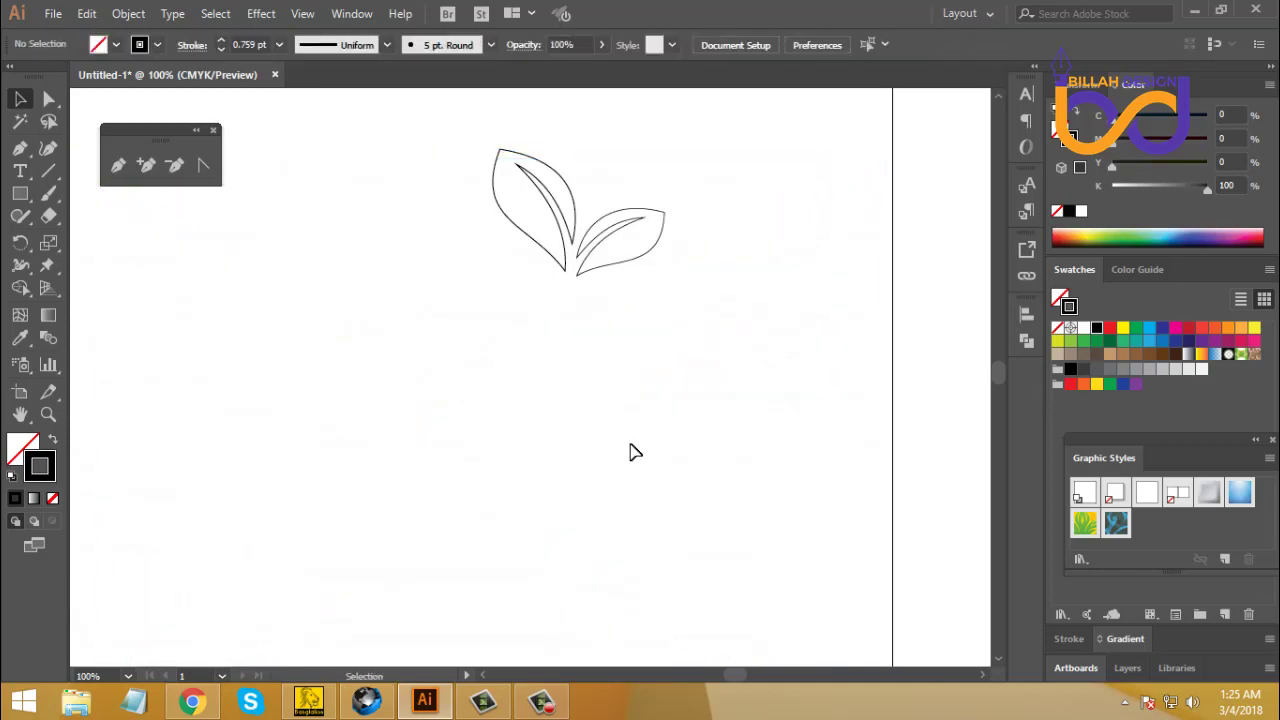
# Step: Swap fill and stroke on both leaf outlines for a solid black fill, and move them slightly down and left
pyautogui.scroll(1, 623, 371)
pyautogui.click(557, 237)
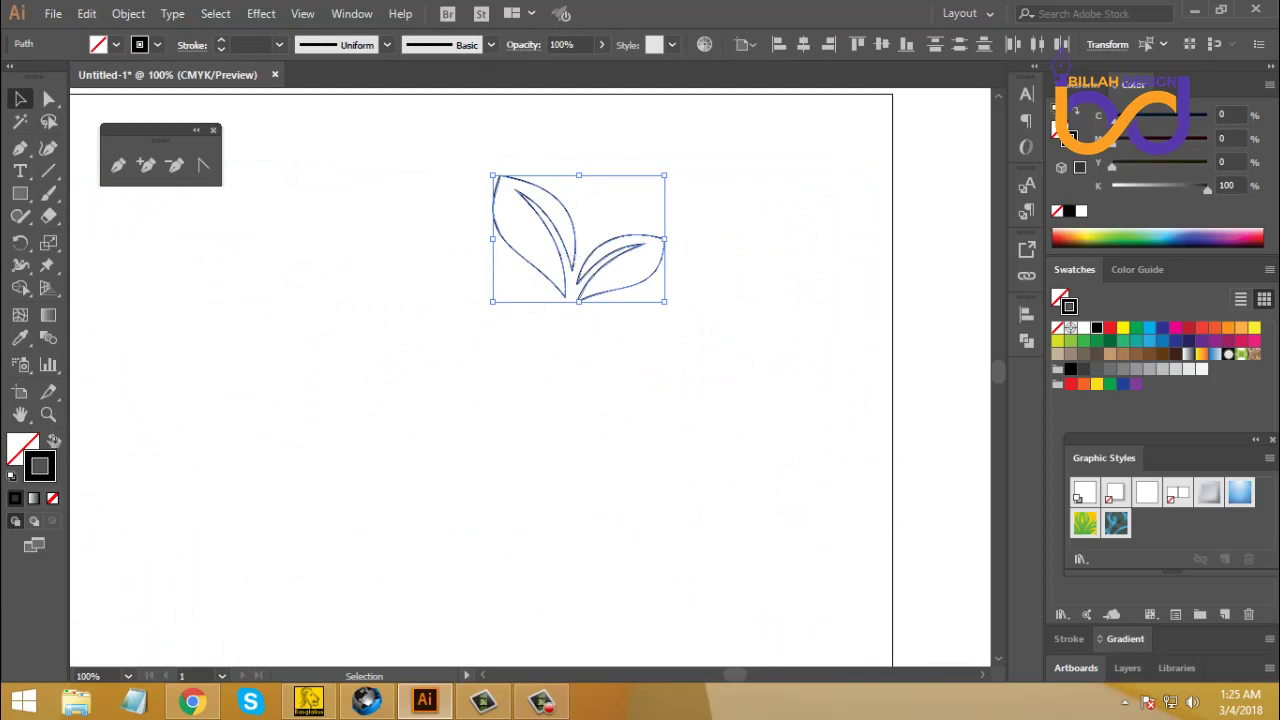
pyautogui.click(54, 440)
pyautogui.click(449, 191)
pyautogui.moveTo(456, 174)
pyautogui.mouseDown()
pyautogui.moveTo(643, 297)
pyautogui.moveTo(632, 278)
pyautogui.moveTo(599, 332)
pyautogui.mouseUp()
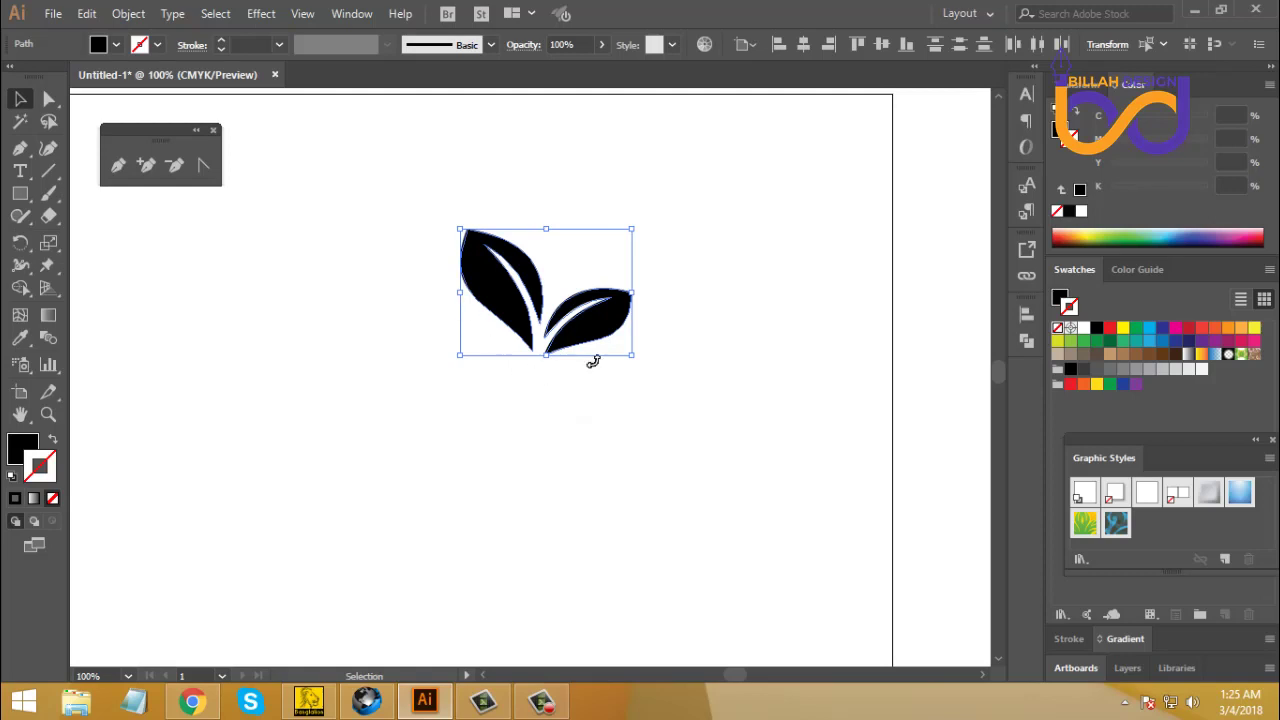
pyautogui.click(1061, 302)
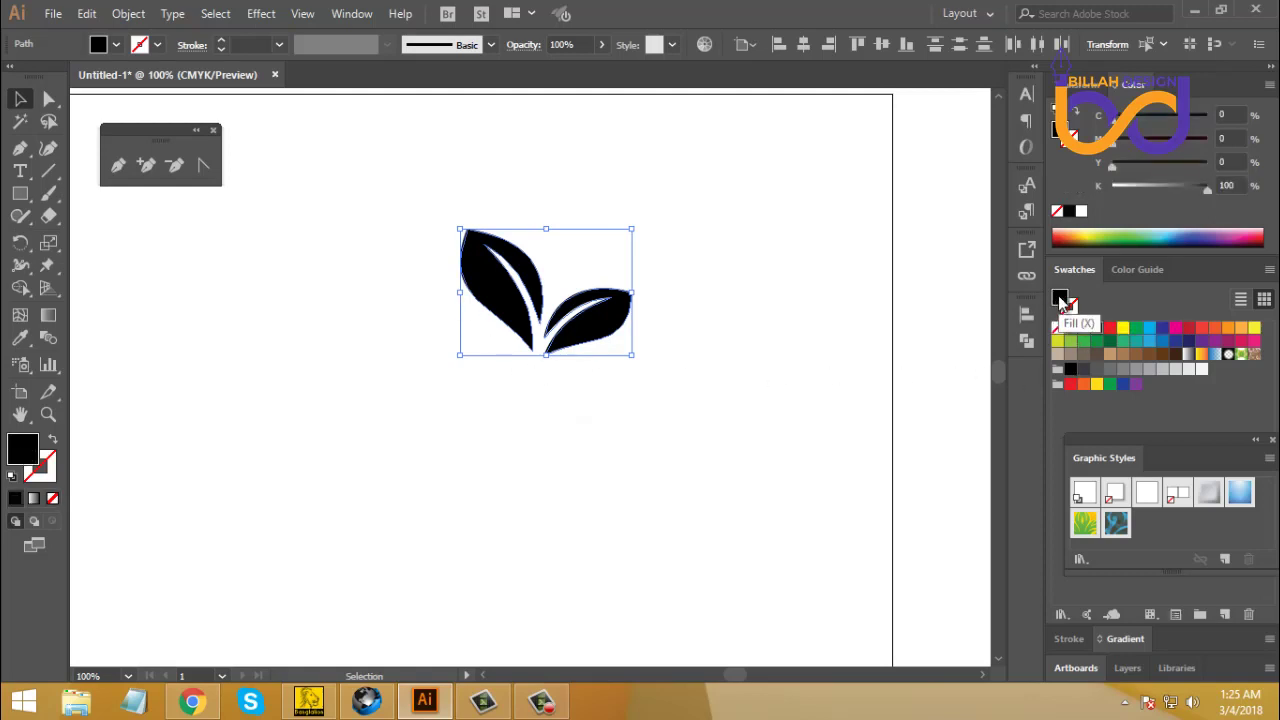
pyautogui.click(846, 318)
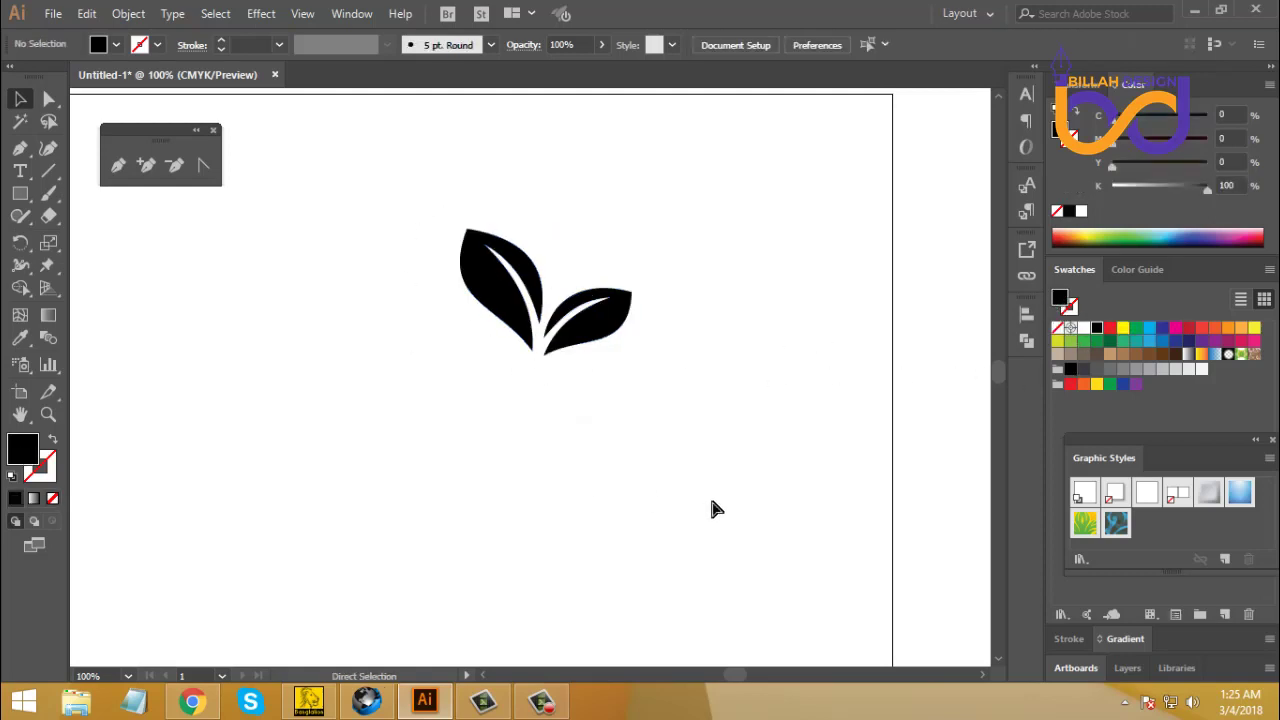
# Step: Examine the edges and veins of the black-filled leaves up close and at reduced size
pyautogui.hotkey('ctrl', '=')
pyautogui.hotkey('ctrl', '=')
pyautogui.moveTo(766, 377); pyautogui.dragTo(750, 413)
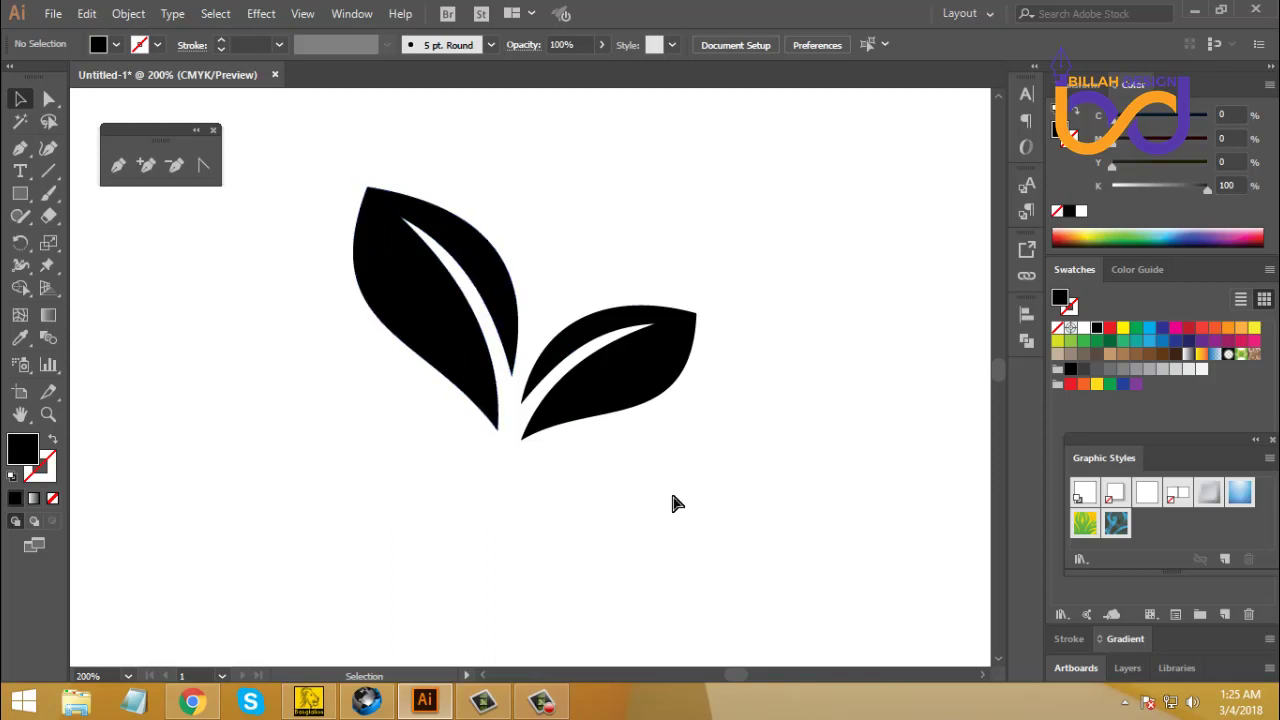
pyautogui.hotkey('ctrl', '+')
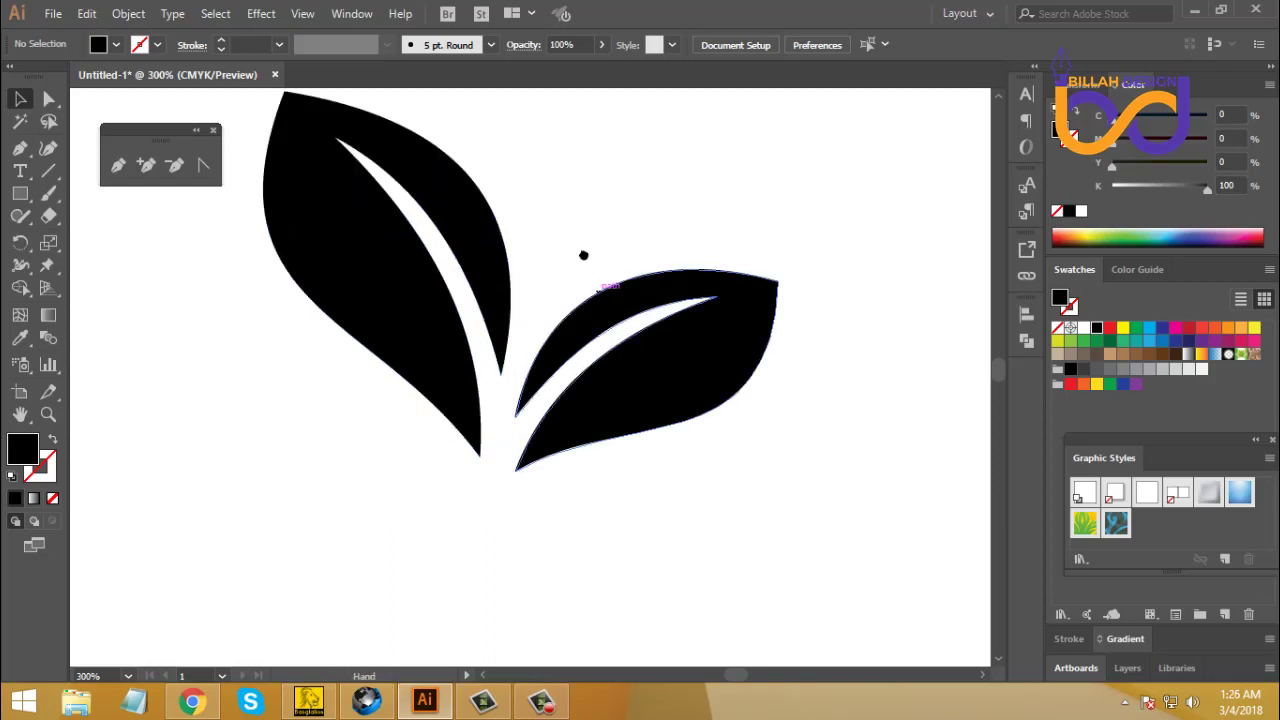
pyautogui.moveTo(600, 303); pyautogui.dragTo(623, 350)
pyautogui.hotkey('ctrl', '-')
pyautogui.hotkey('ctrl', '-')
pyautogui.hotkey('ctrl', '-')
pyautogui.hotkey('ctrl', '-')
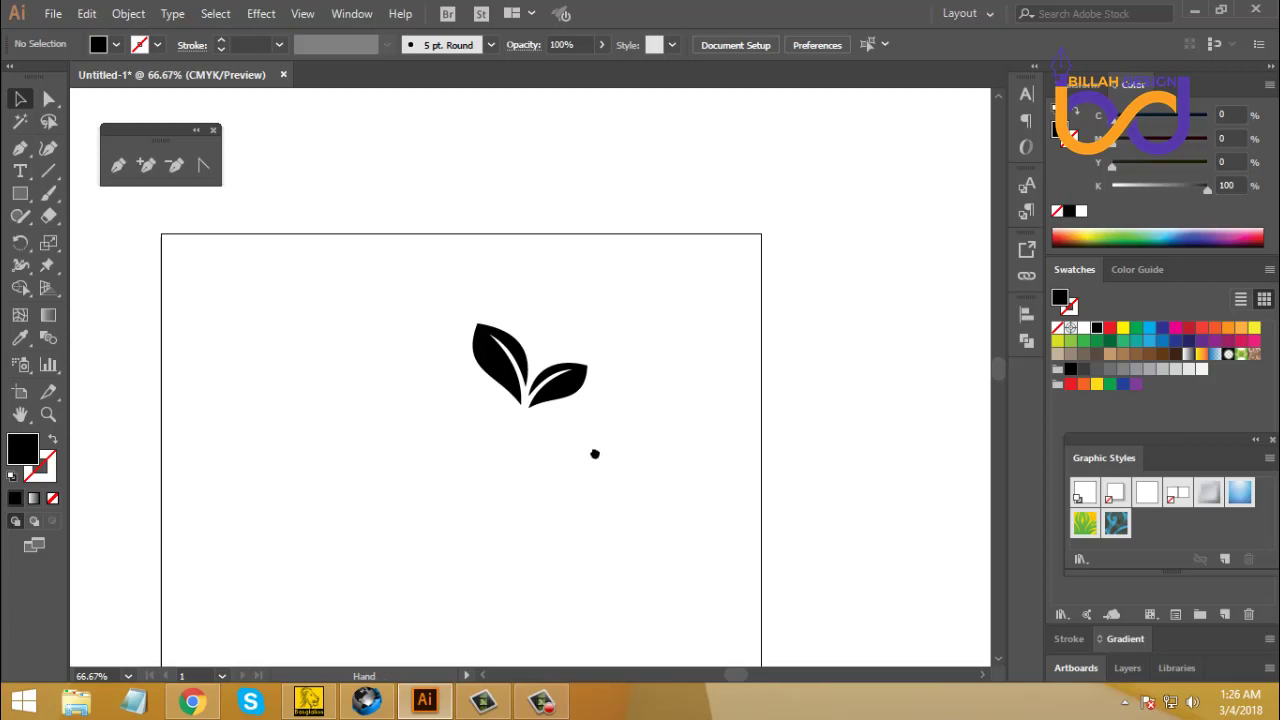
# Step: Move both black leaves to the upper right corner of the artboard
pyautogui.moveTo(594, 454); pyautogui.dragTo(620, 439)
pyautogui.moveTo(482, 270); pyautogui.dragTo(718, 268)
pyautogui.click(828, 328)
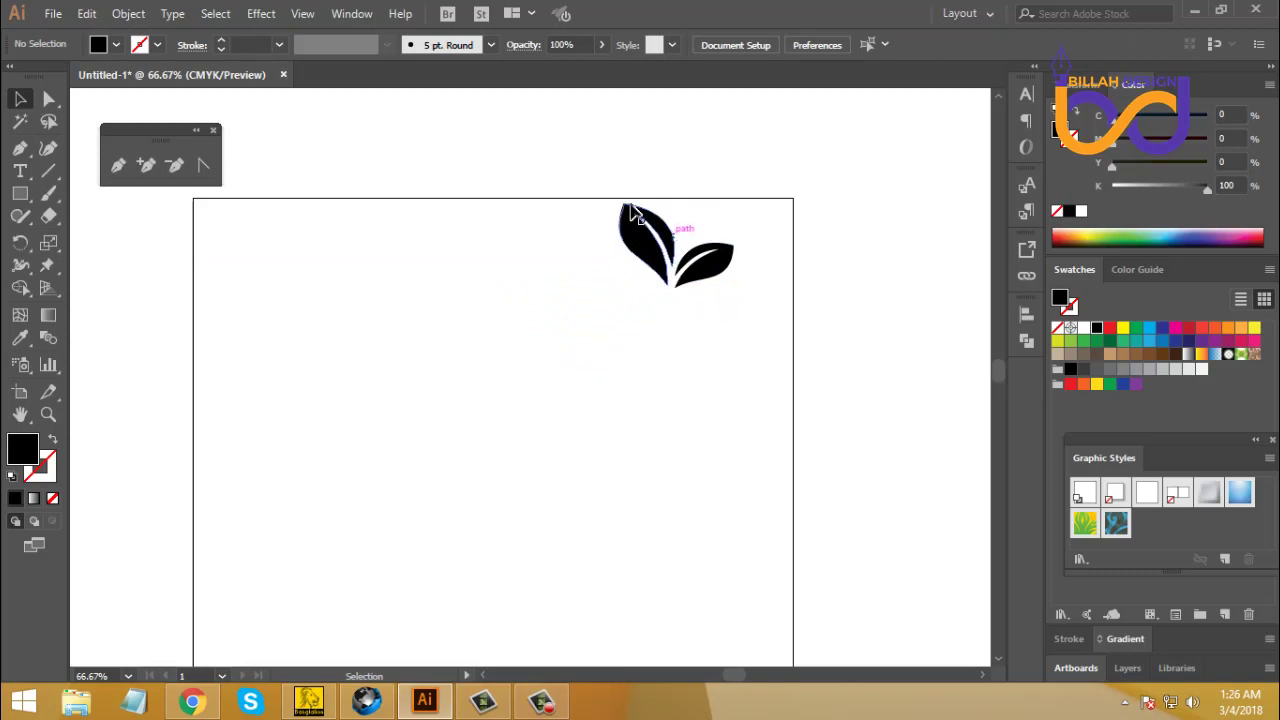
pyautogui.moveTo(641, 408); pyautogui.dragTo(649, 351)
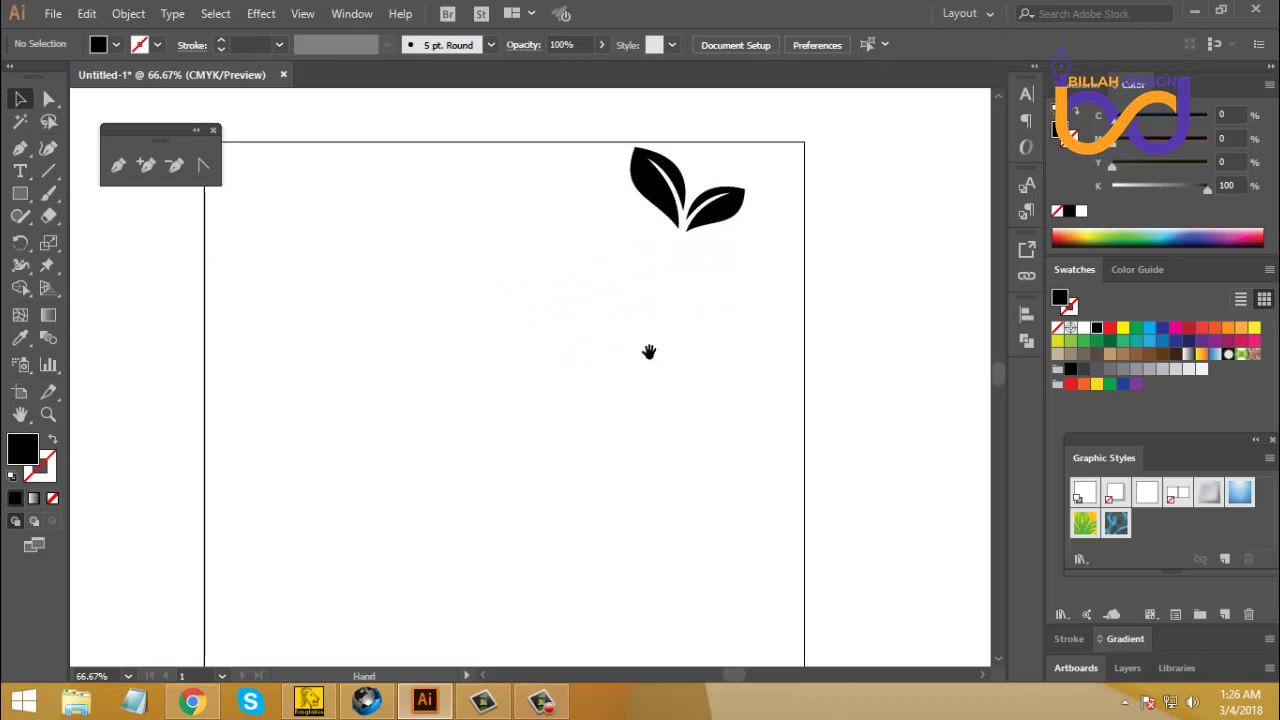
# Step: Bring the orange and green flame logo image from beside the artboard onto the artboard
pyautogui.moveTo(496, 365); pyautogui.dragTo(571, 350)
pyautogui.moveTo(164, 401); pyautogui.dragTo(594, 401)
pyautogui.click(786, 403)
pyautogui.moveTo(786, 403); pyautogui.dragTo(725, 399)
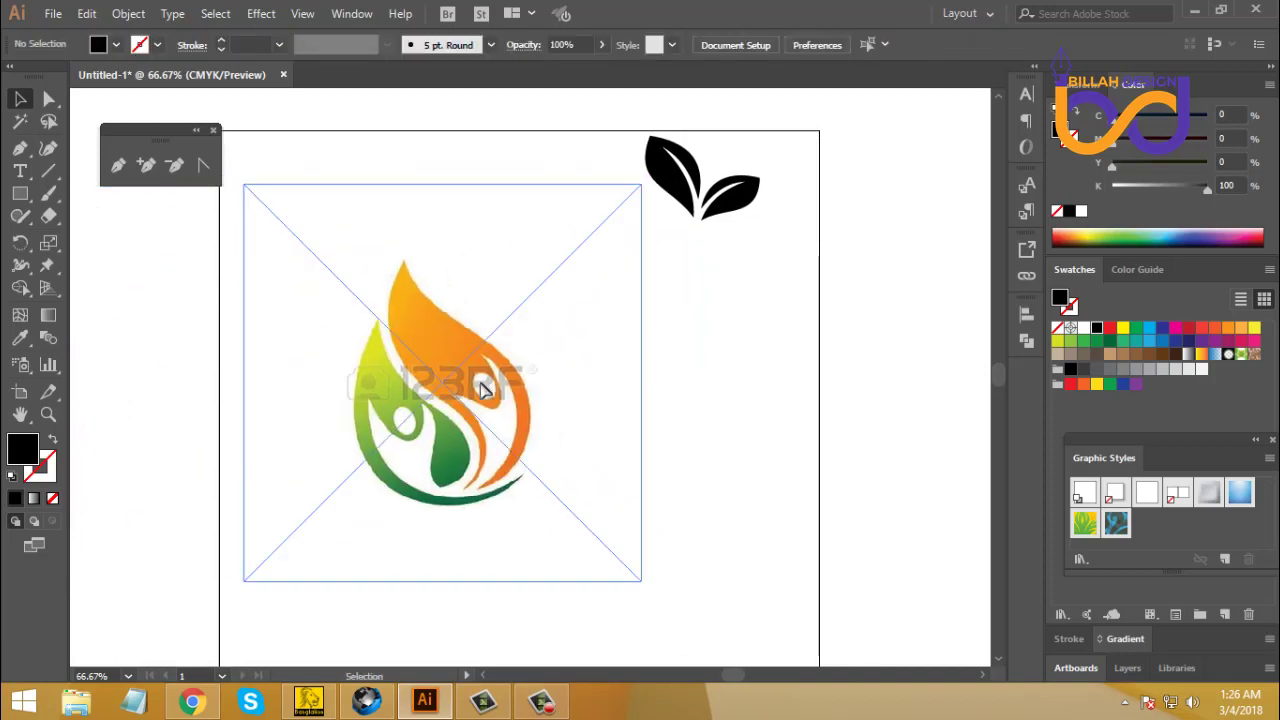
pyautogui.moveTo(481, 377); pyautogui.dragTo(489, 391)
pyautogui.click(732, 391)
pyautogui.moveTo(734, 399); pyautogui.dragTo(725, 392)
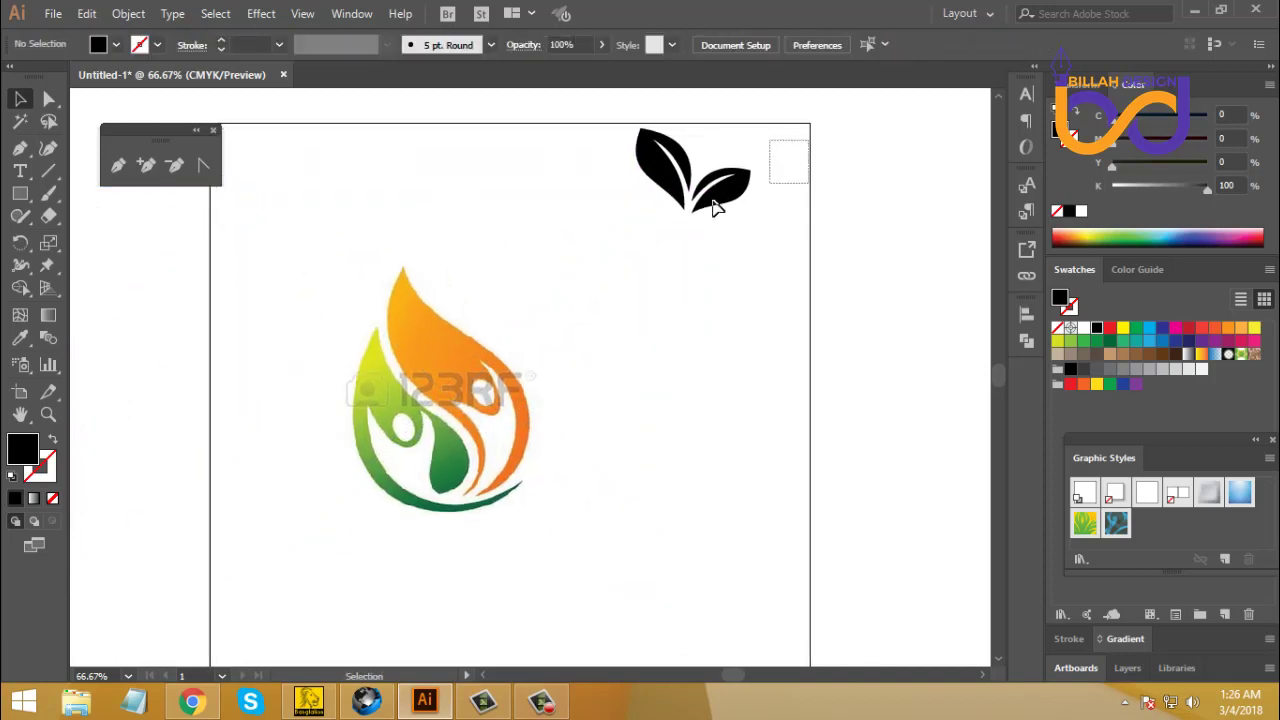
# Step: Shift the black leaves over the artboard's right edge and move the flame logo image slightly right
pyautogui.moveTo(714, 207); pyautogui.dragTo(758, 198)
pyautogui.click(766, 369)
pyautogui.moveTo(674, 404); pyautogui.dragTo(704, 352)
pyautogui.moveTo(511, 338); pyautogui.dragTo(548, 380)
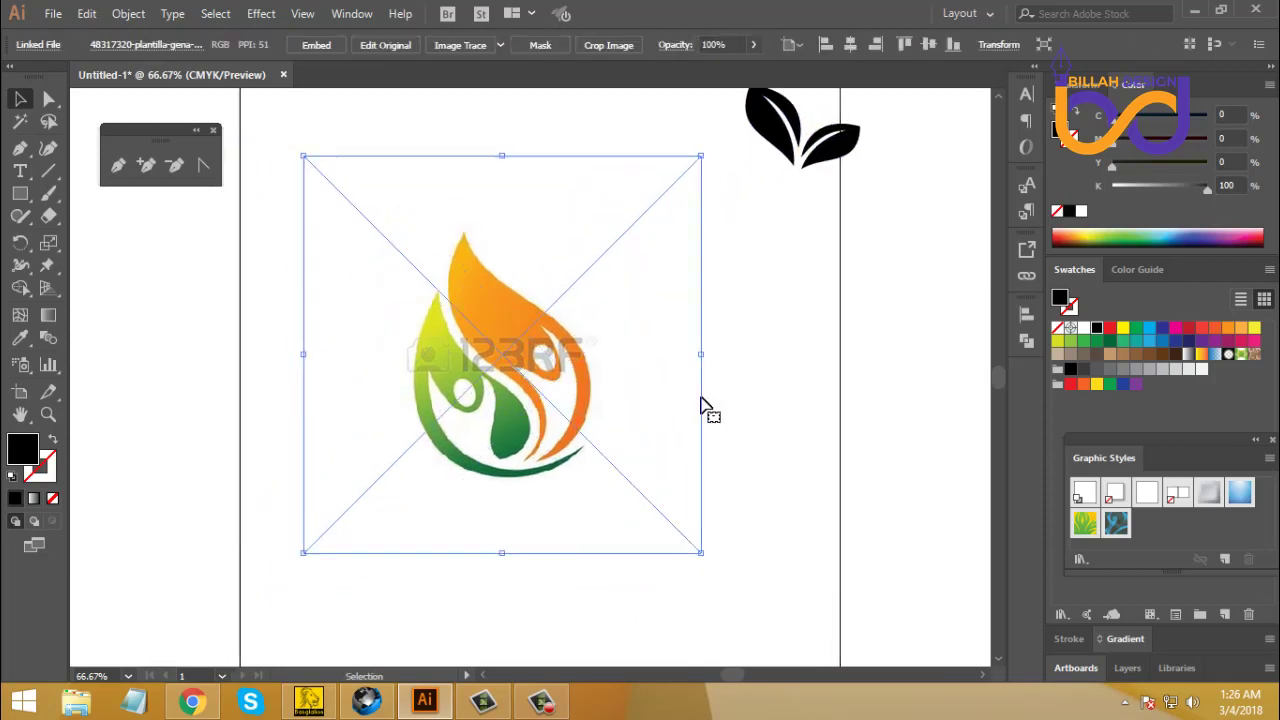
pyautogui.click(722, 412)
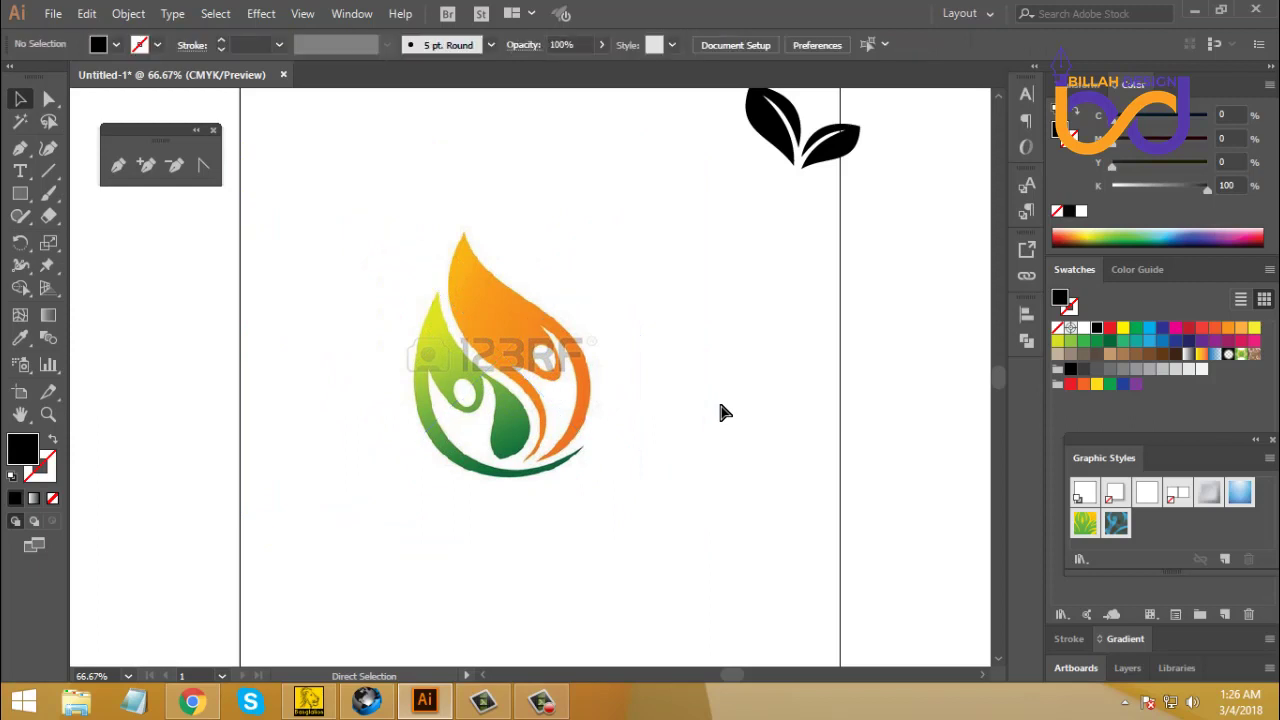
# Step: Set no fill with a black stroke and start a Pen path at the lower right tip of the green shape
pyautogui.moveTo(616, 426); pyautogui.dragTo(570, 404)
pyautogui.hotkey('ctrl', '+')
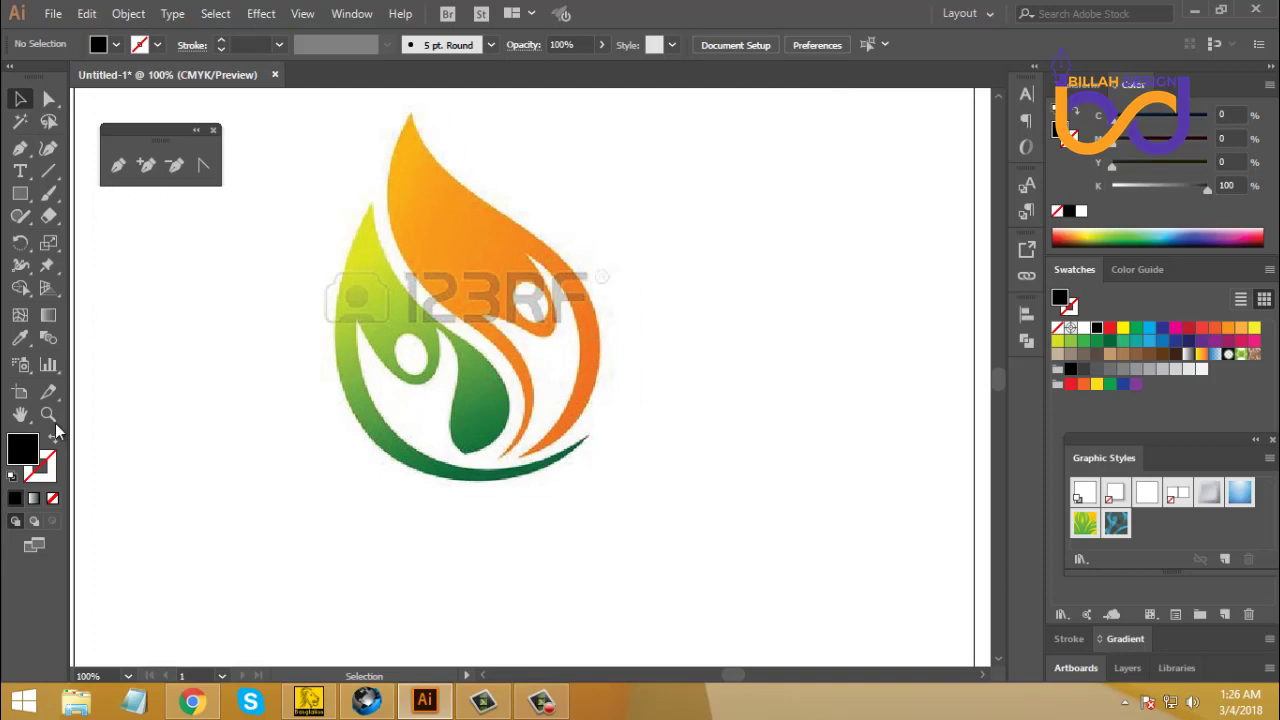
pyautogui.hotkey('shift', 'x')
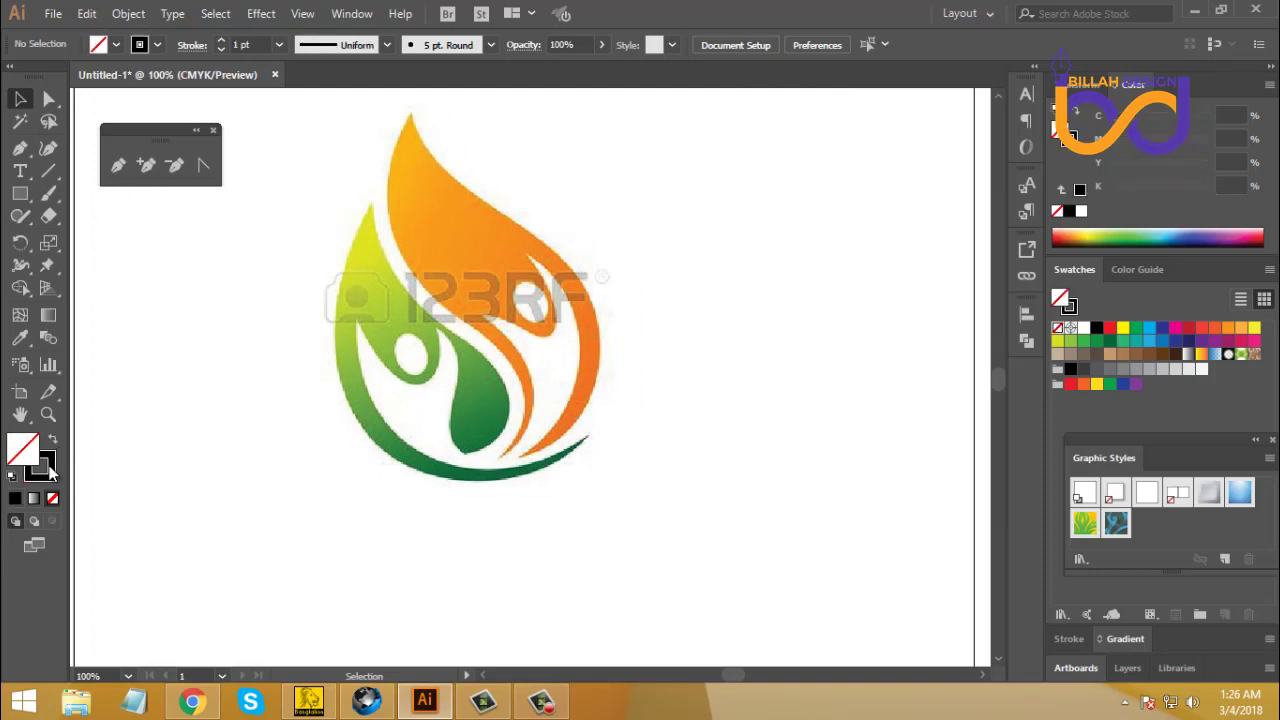
pyautogui.click(122, 165)
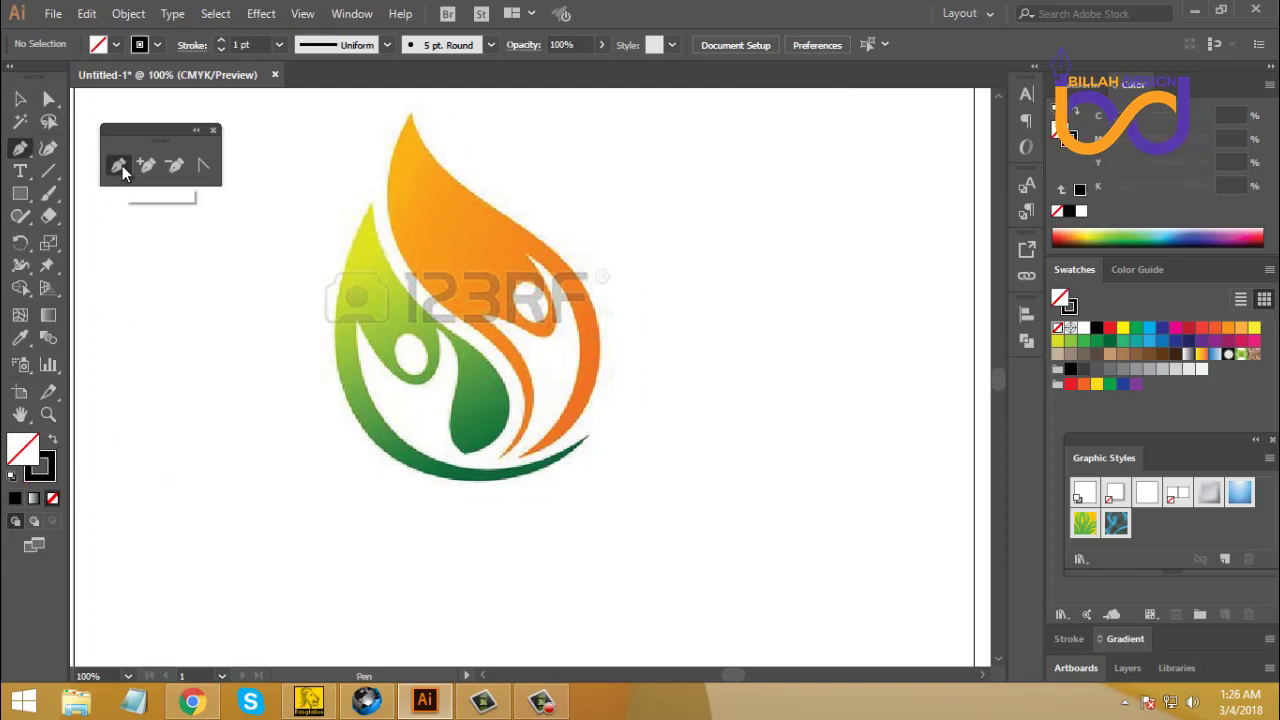
pyautogui.click(587, 437)
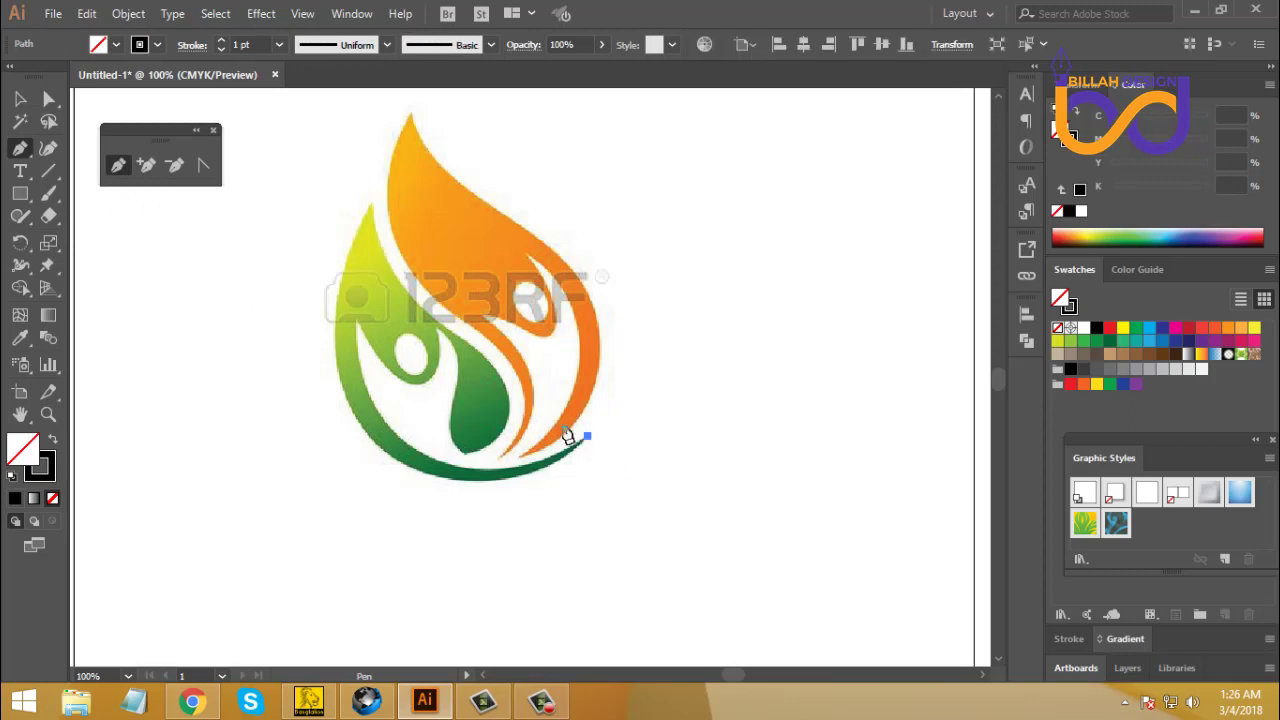
pyautogui.click(370, 205)
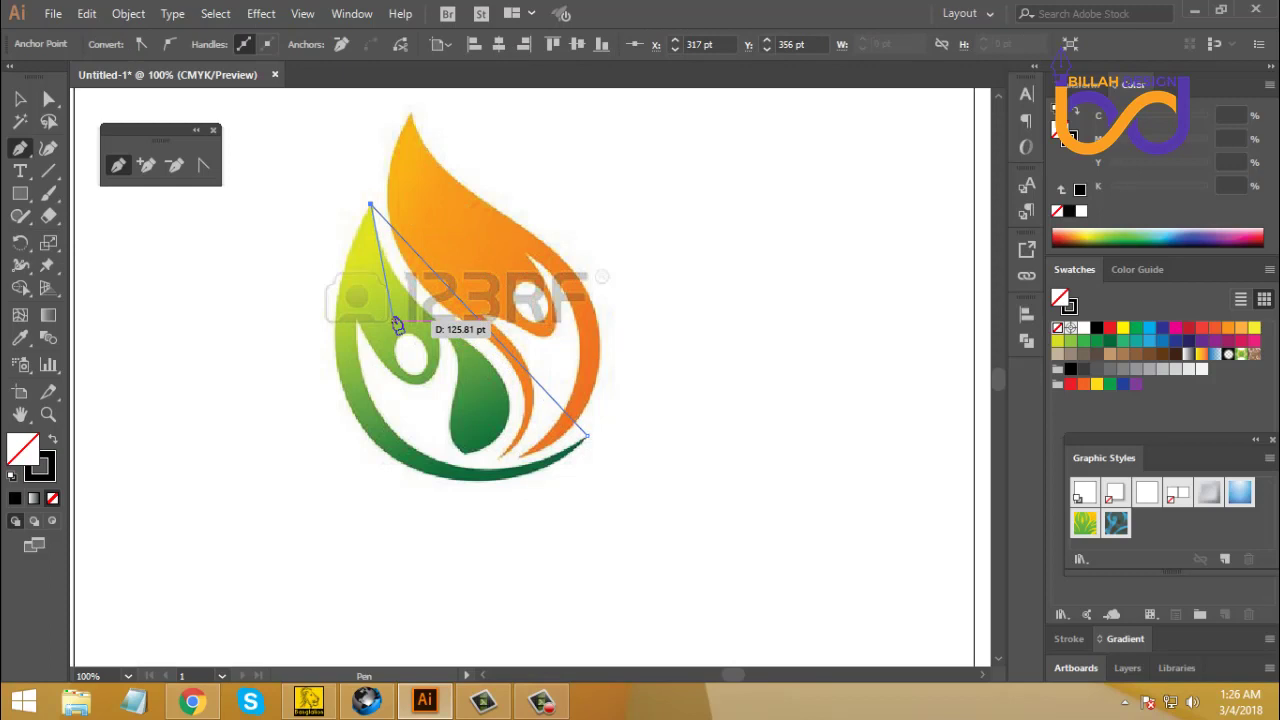
pyautogui.hotkey('ctrl', 'z')
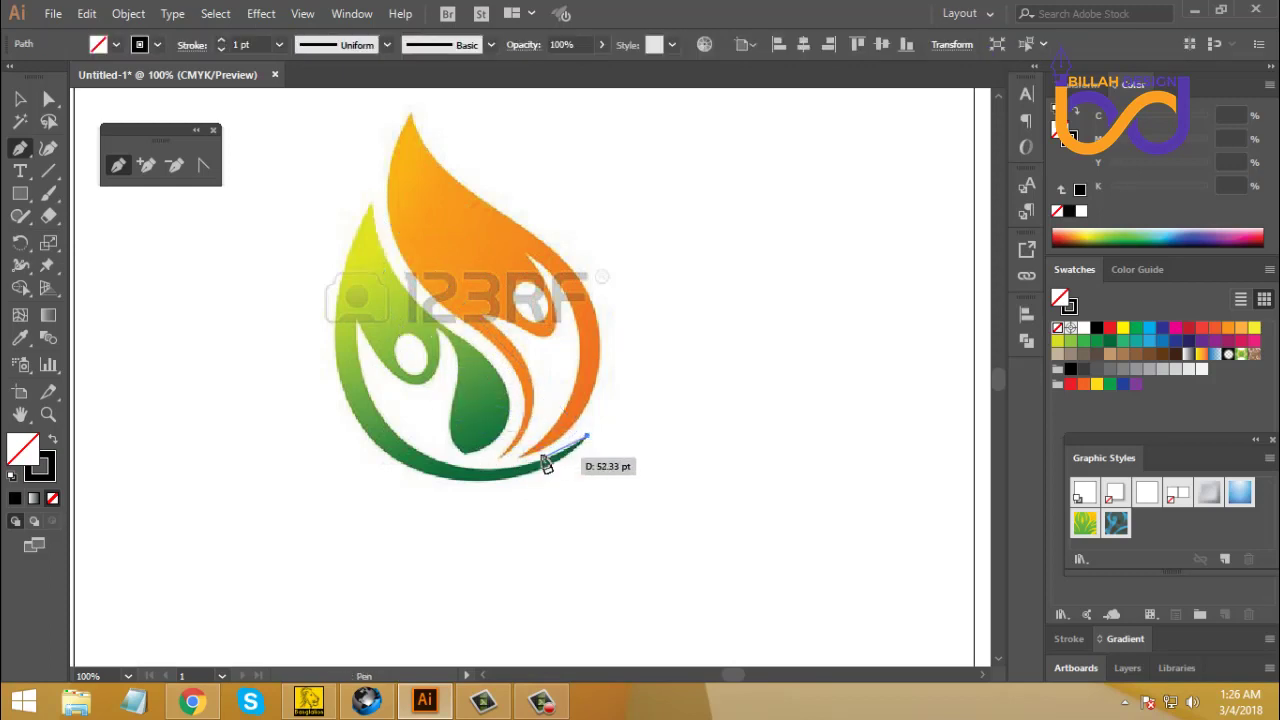
pyautogui.click(363, 431)
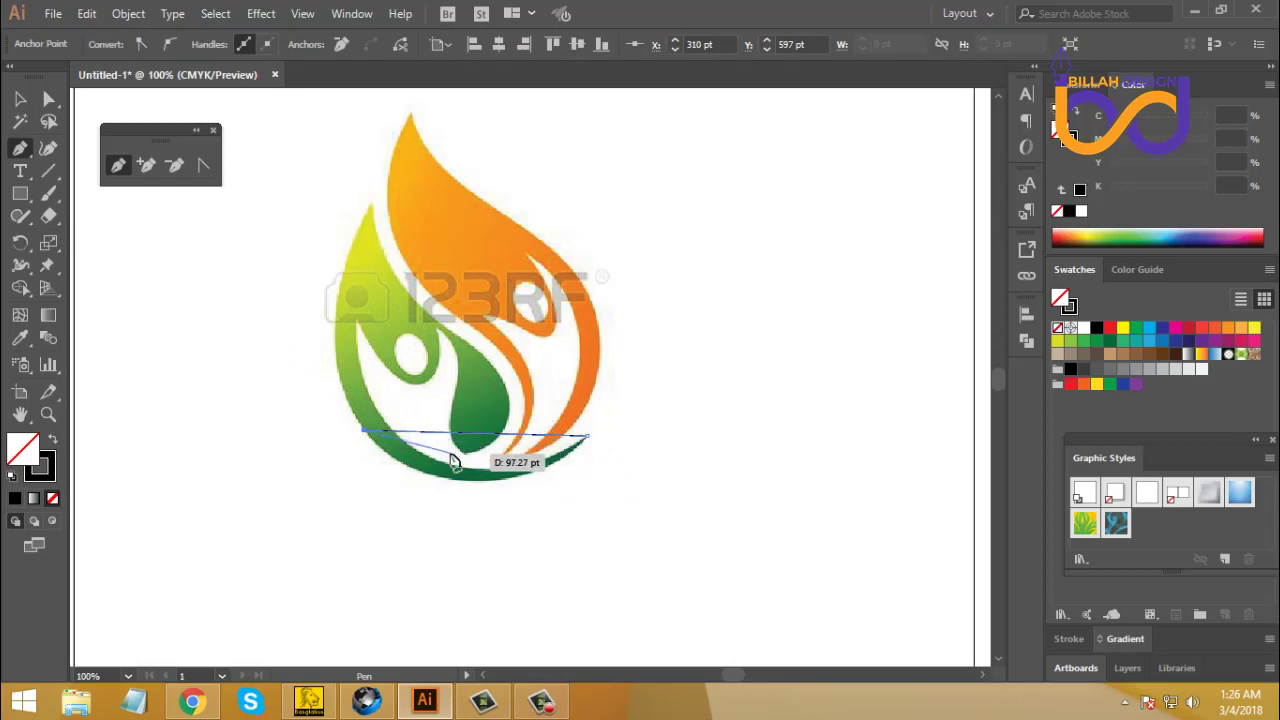
pyautogui.press('ctrl')
pyautogui.keyDown('ctrl'); pyautogui.click(484, 474); pyautogui.keyUp('ctrl')
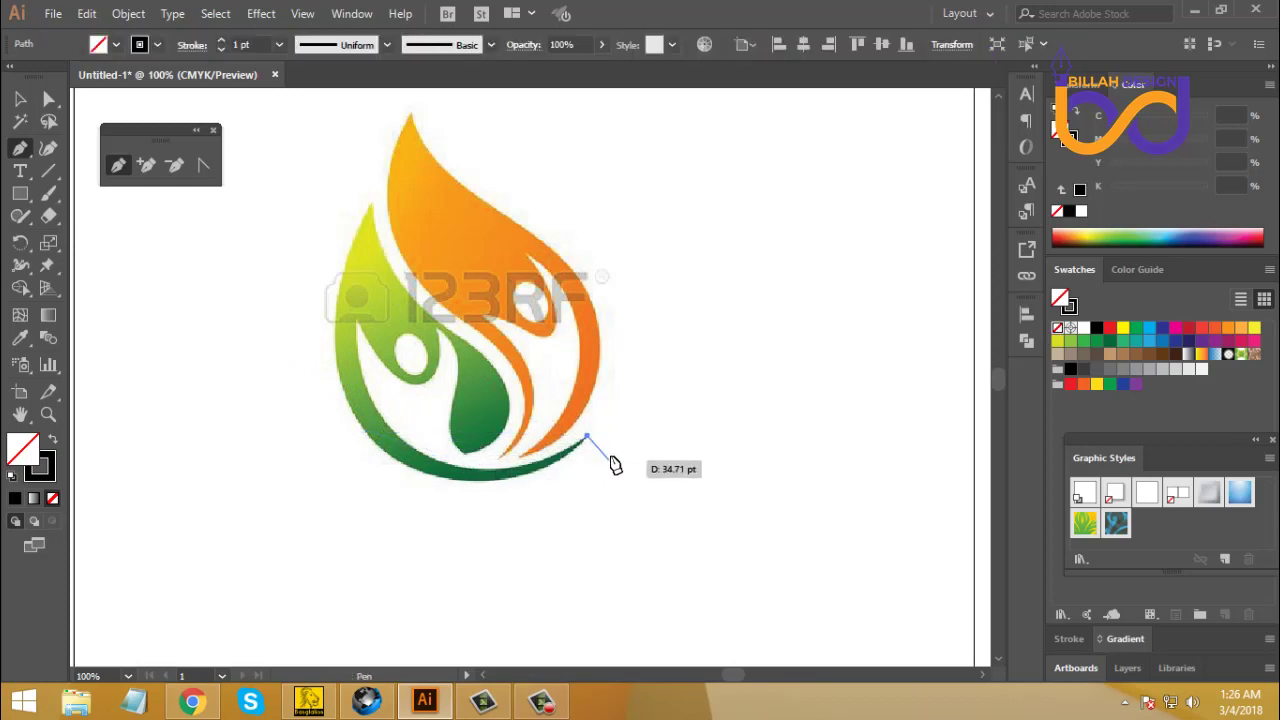
pyautogui.click(371, 205)
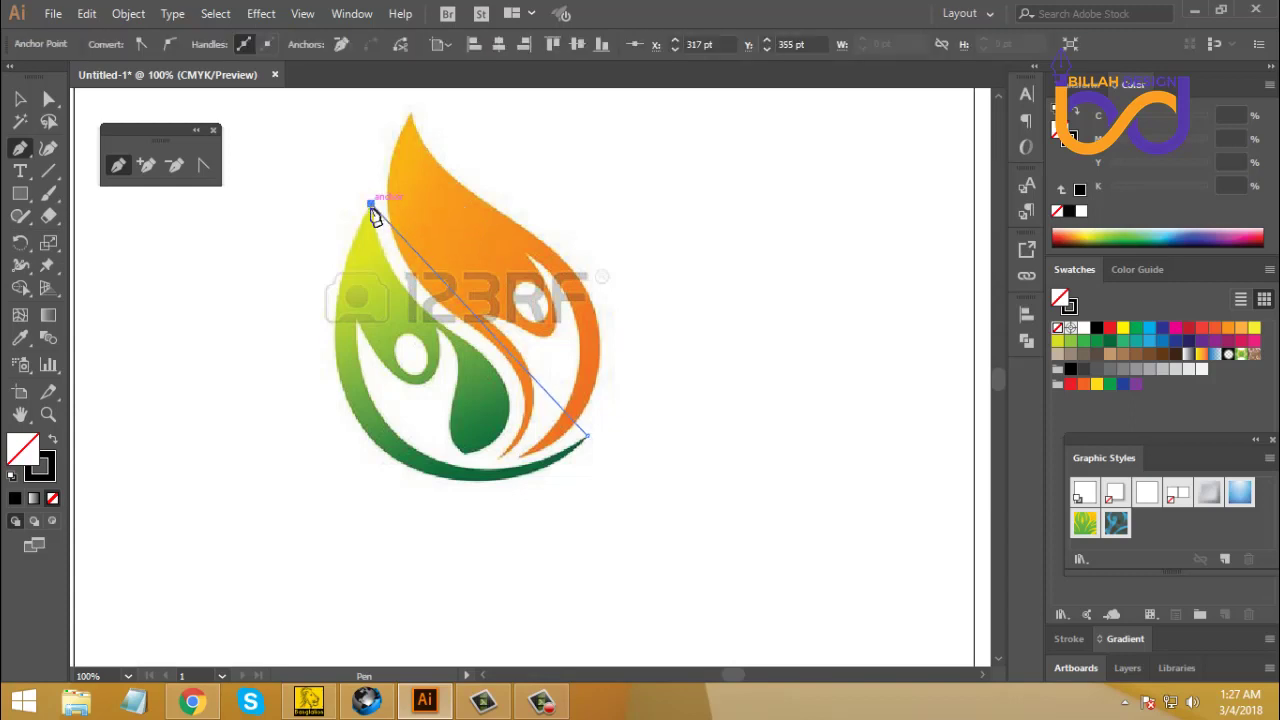
pyautogui.hotkey('ctrl', 'z')
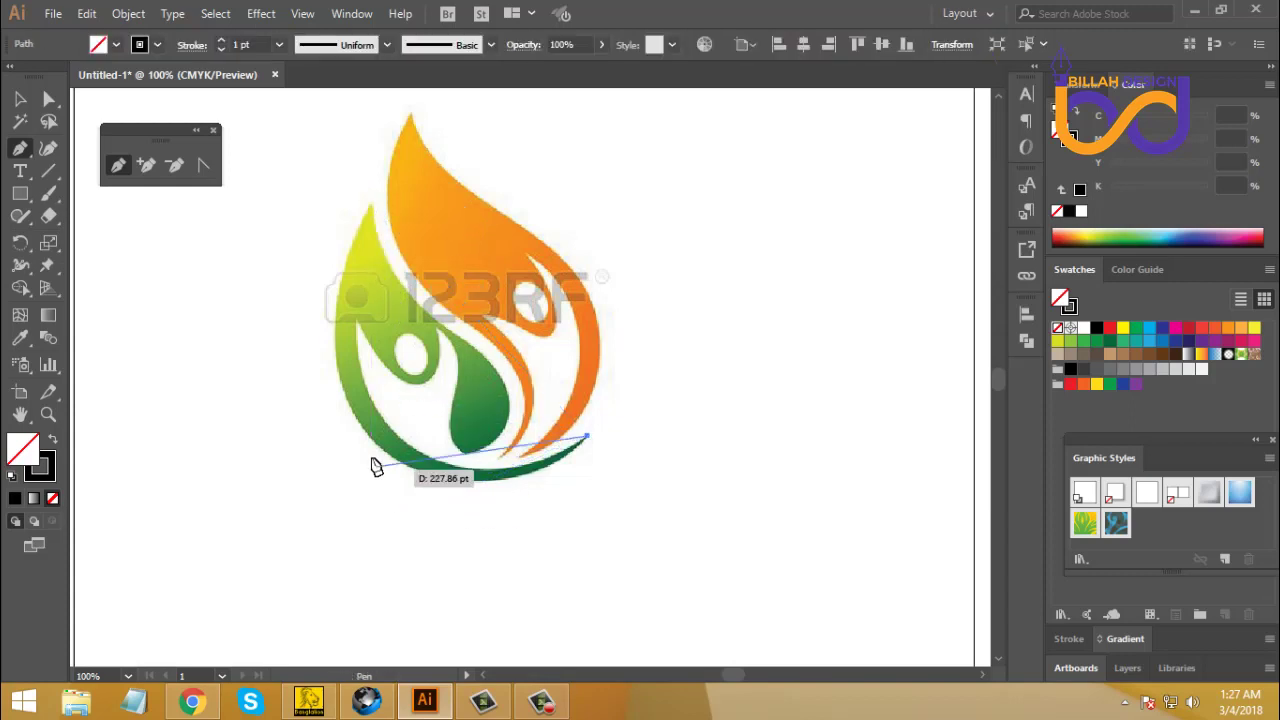
pyautogui.click(361, 429)
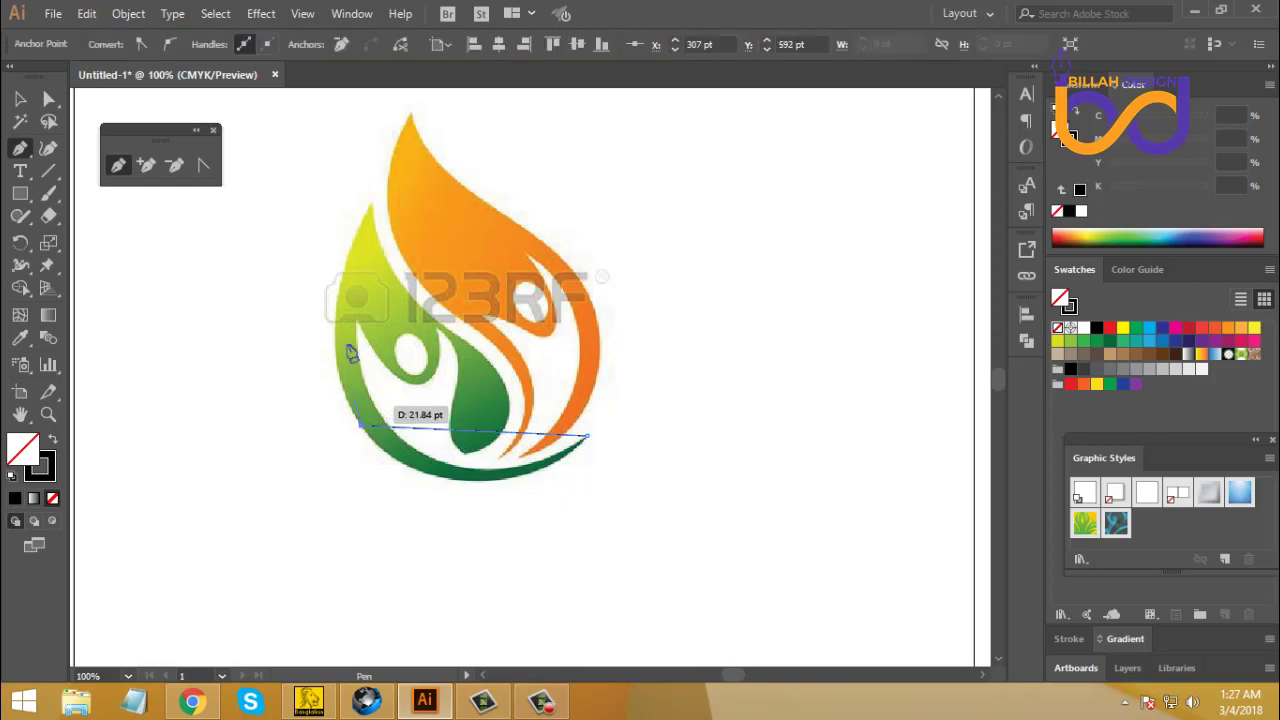
pyautogui.click(371, 209)
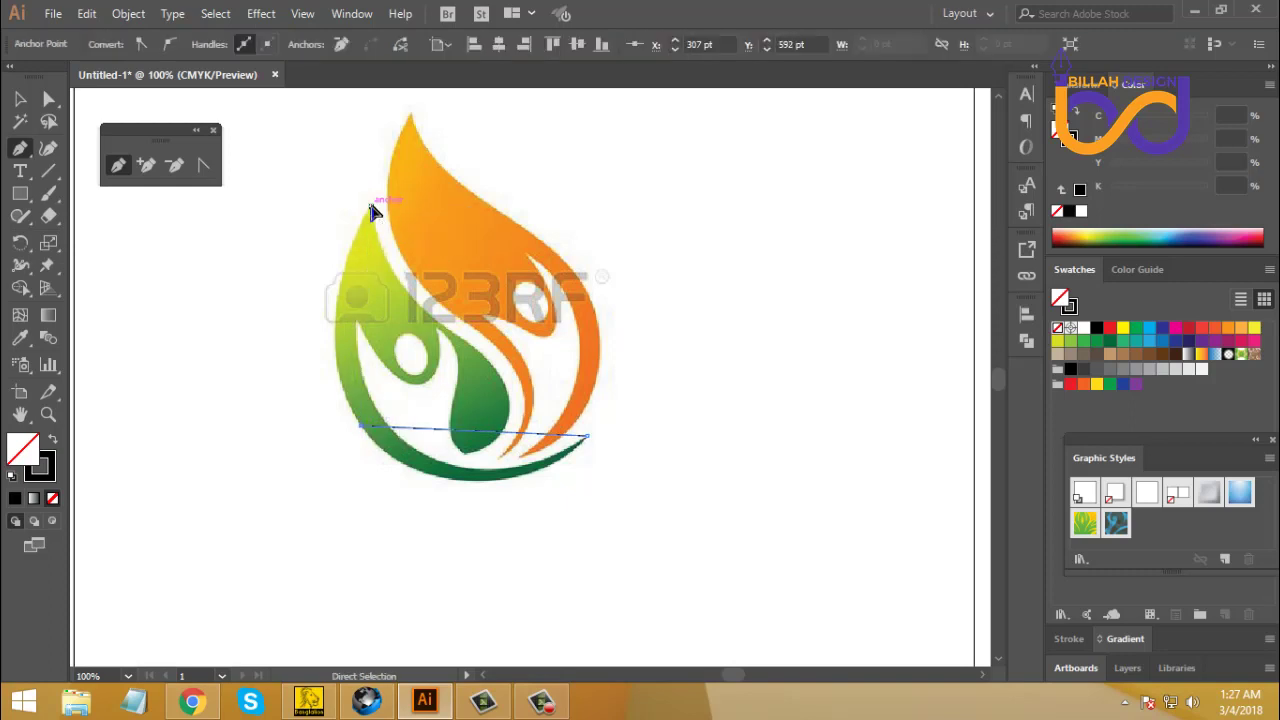
pyautogui.hotkey('ctrl', 'z')
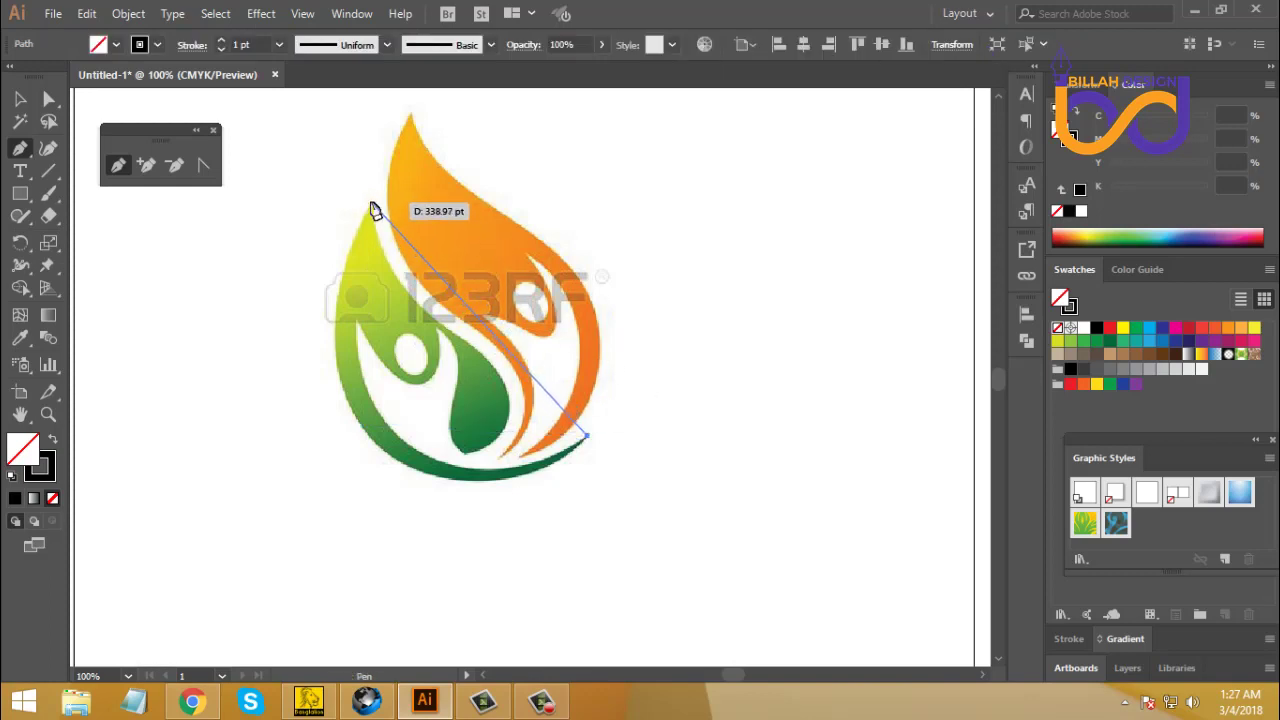
# Step: Add an anchor at the green shape's upper tip and bend the segment around the shape's outer left edge
pyautogui.click(370, 209)
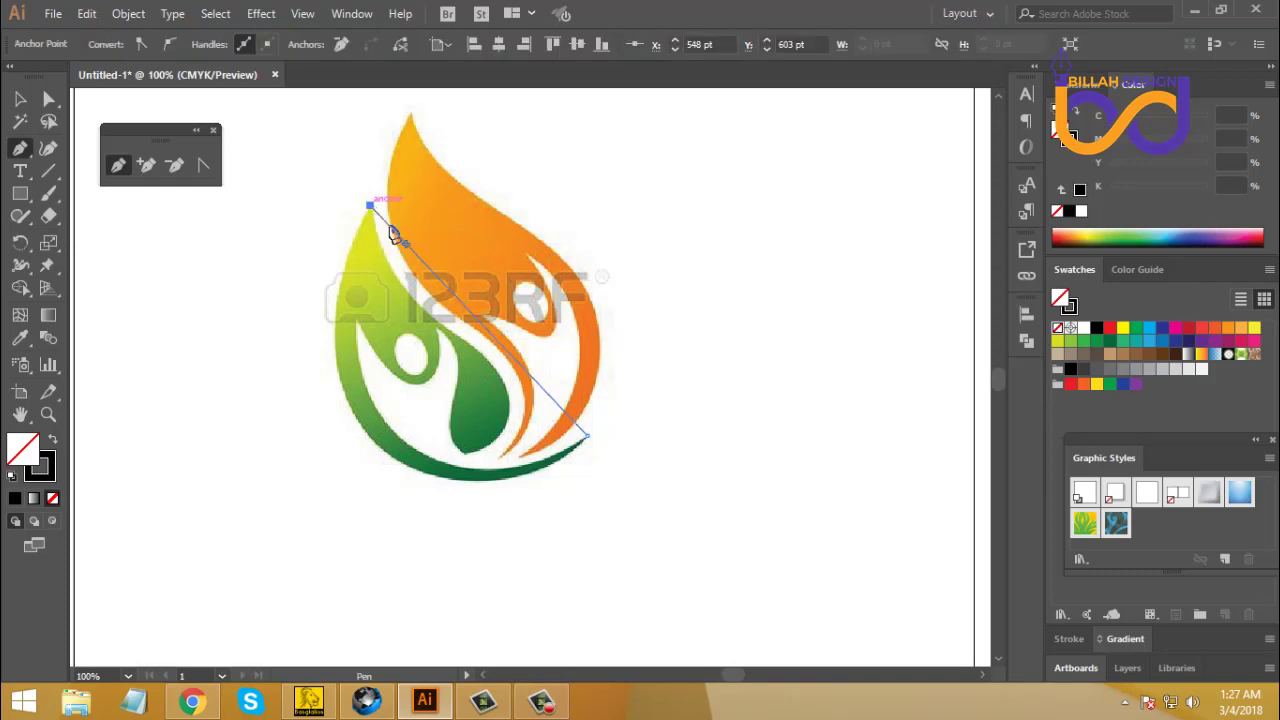
pyautogui.moveTo(434, 384); pyautogui.dragTo(486, 384)
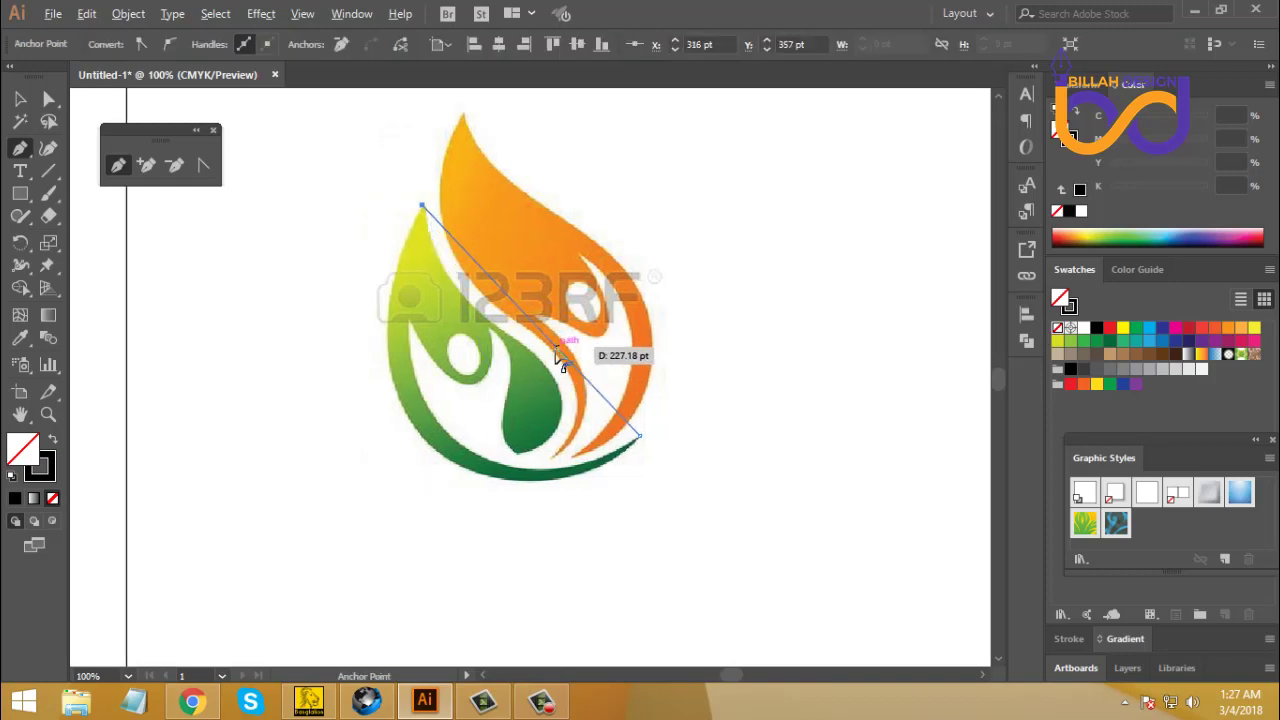
pyautogui.moveTo(560, 355); pyautogui.dragTo(424, 433)
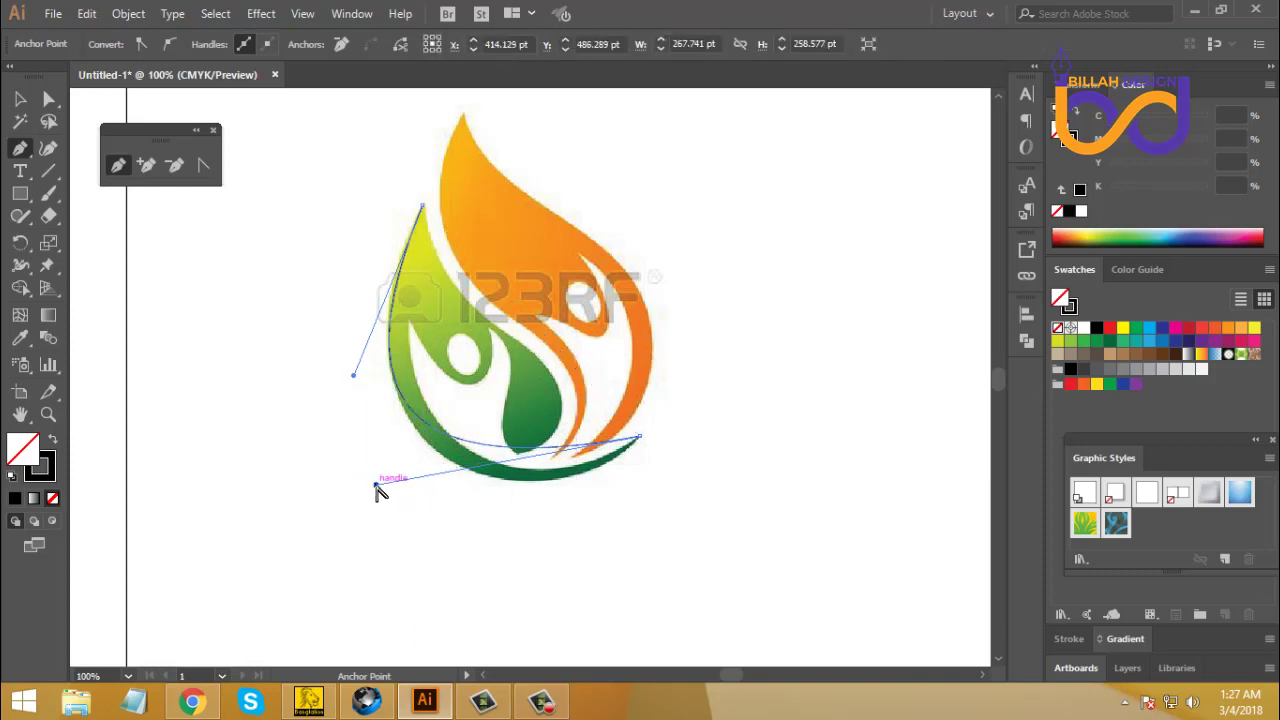
pyautogui.moveTo(378, 490); pyautogui.dragTo(482, 572)
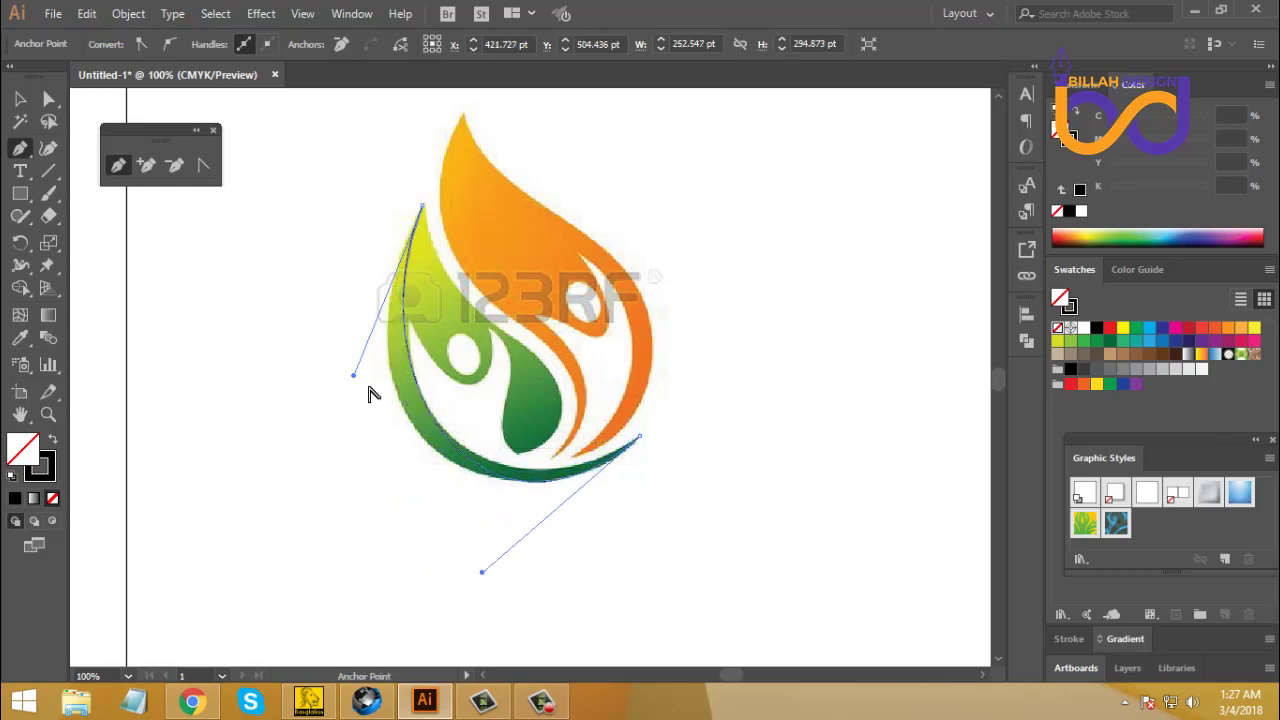
pyautogui.moveTo(350, 376); pyautogui.dragTo(314, 403)
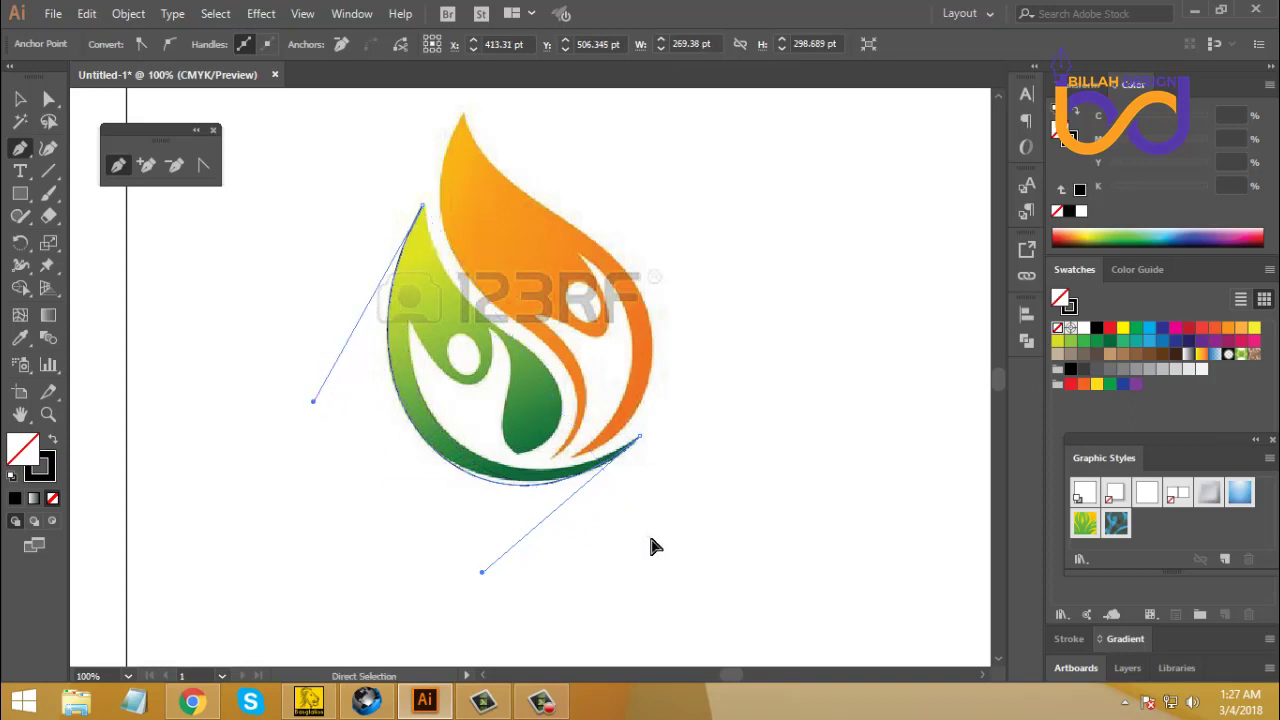
# Step: Refine both curve handles of the outer segment so it follows the green shape's left and lower edge closely
pyautogui.hotkey('ctrl', '+')
pyautogui.scroll(-3, 656, 500)
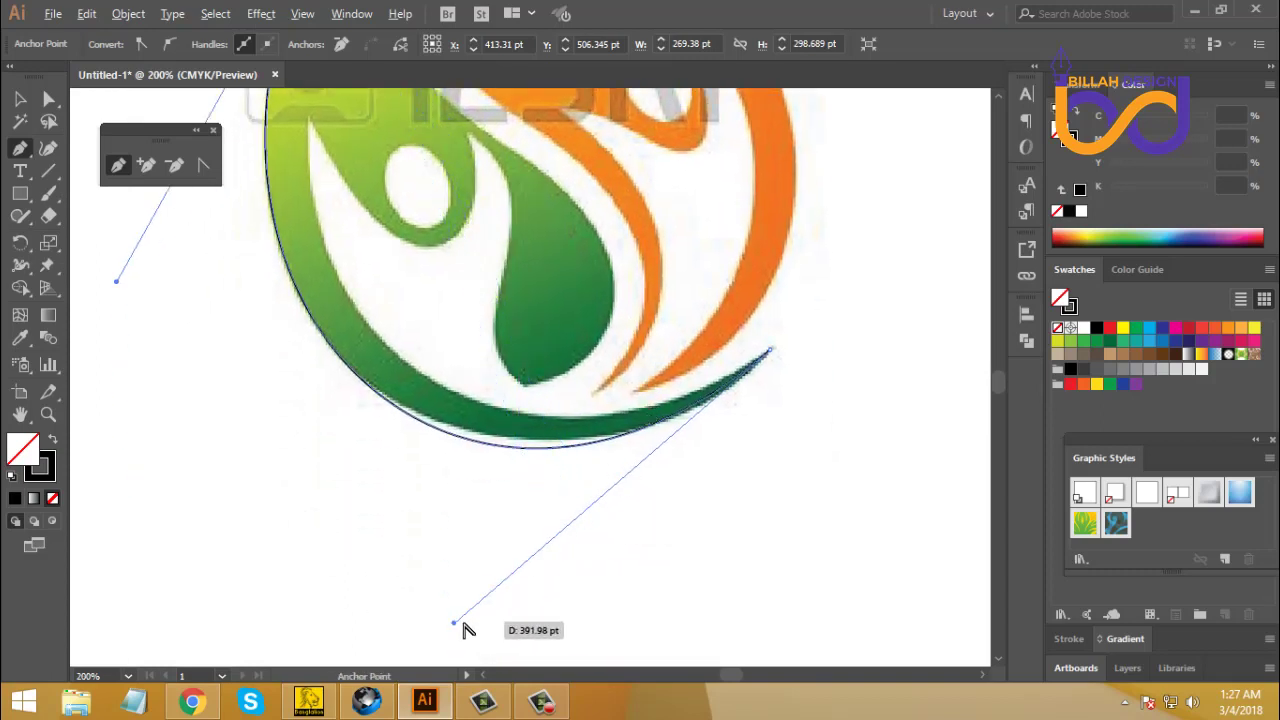
pyautogui.moveTo(454, 620); pyautogui.dragTo(507, 607)
pyautogui.hotkey('ctrl', '-')
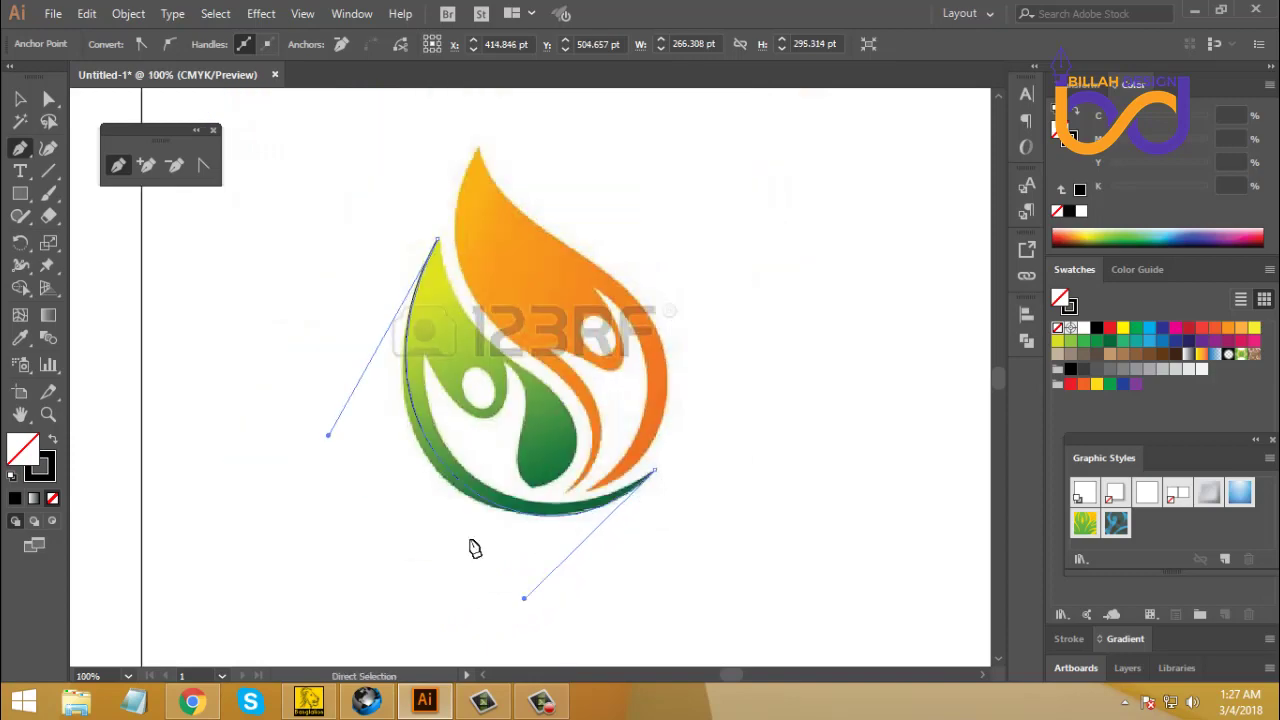
pyautogui.moveTo(457, 529); pyautogui.dragTo(534, 443)
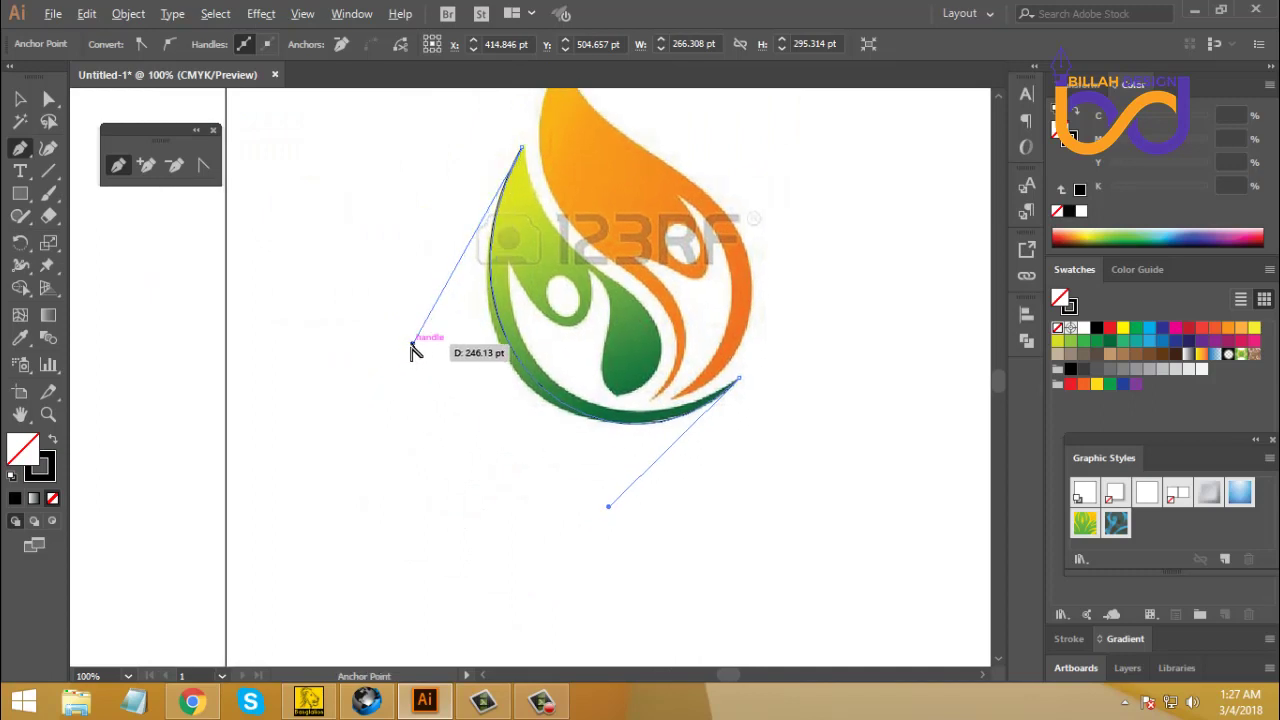
pyautogui.moveTo(410, 349); pyautogui.dragTo(407, 355)
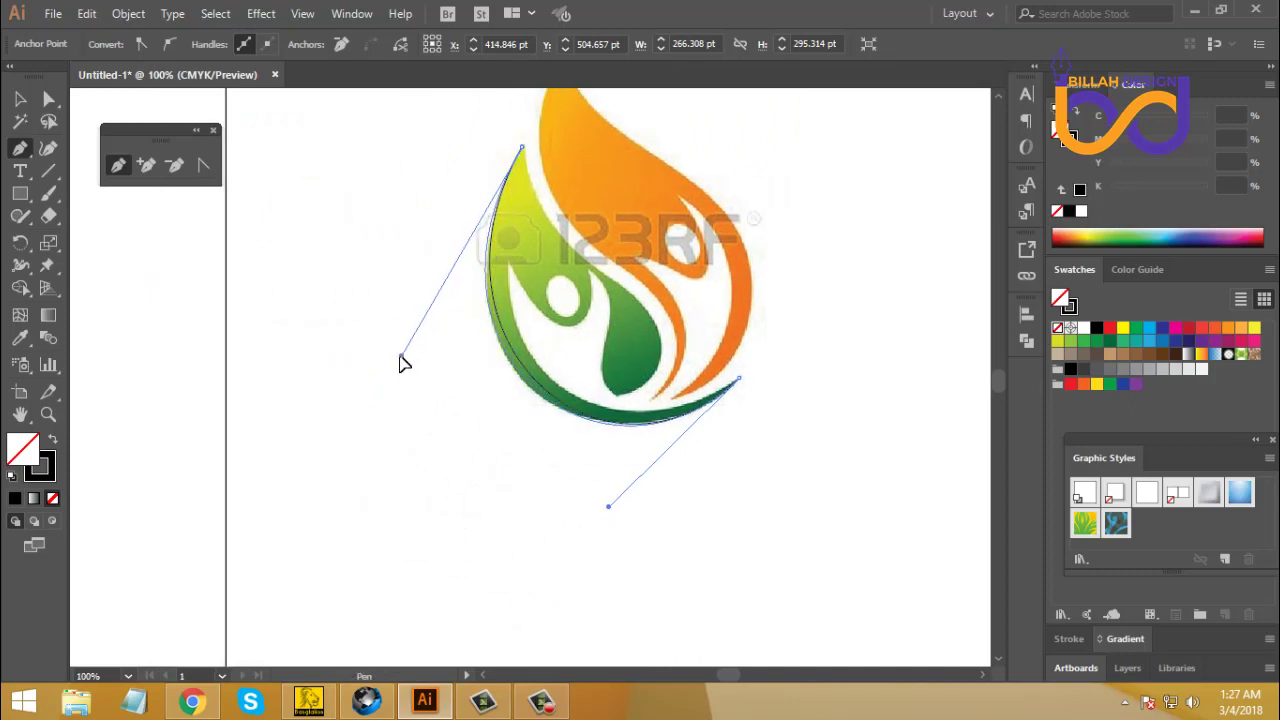
pyautogui.moveTo(401, 357); pyautogui.dragTo(400, 356)
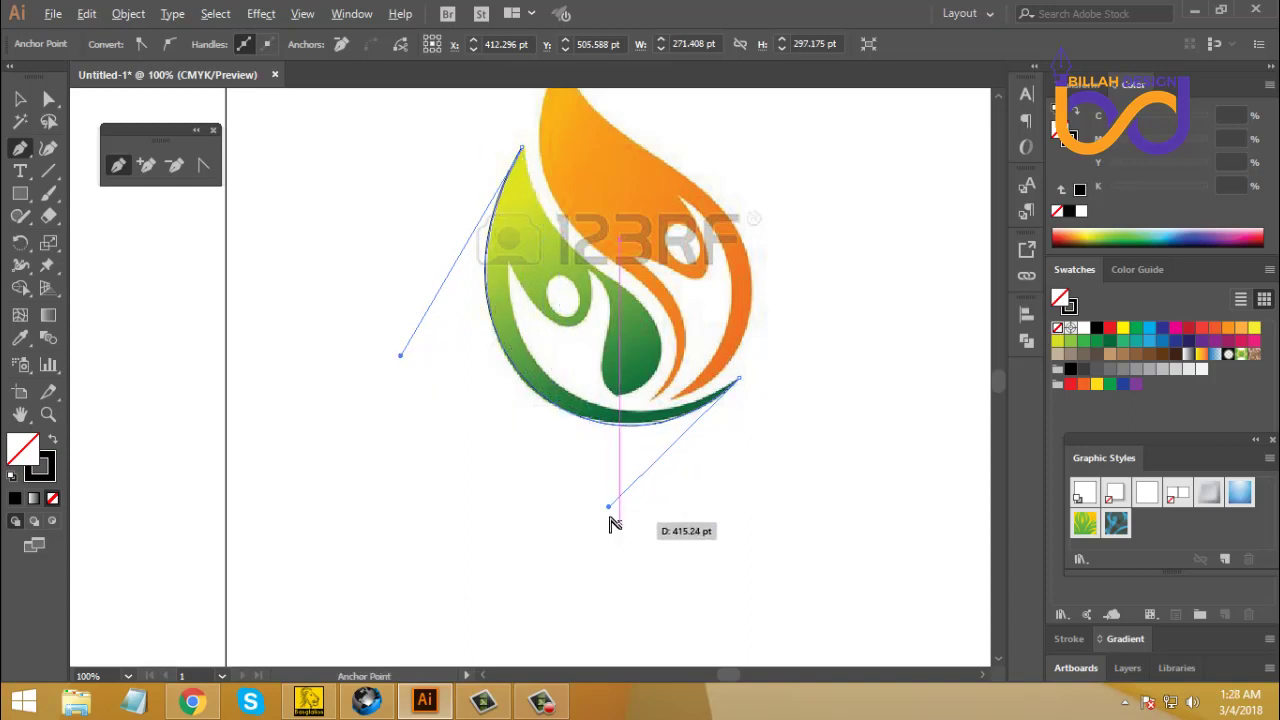
pyautogui.moveTo(607, 506); pyautogui.dragTo(602, 503)
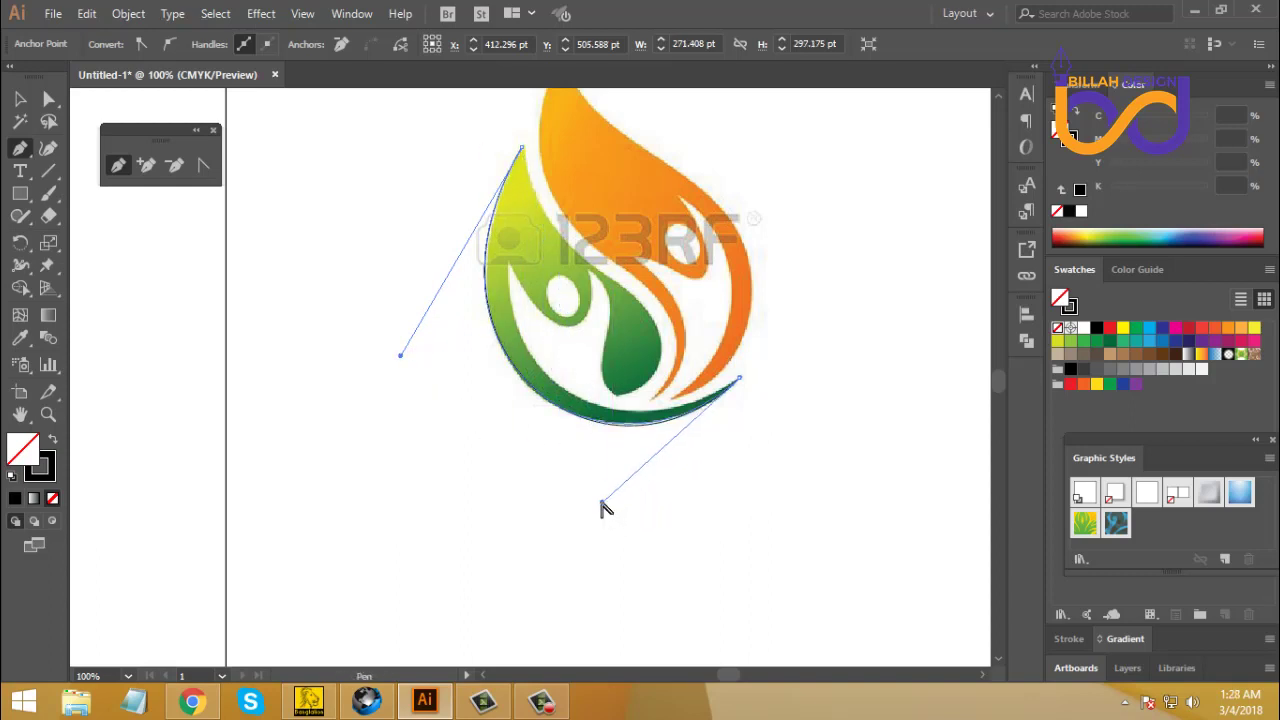
pyautogui.moveTo(521, 149); pyautogui.dragTo(576, 280)
pyautogui.hotkey('ctrl', '+')
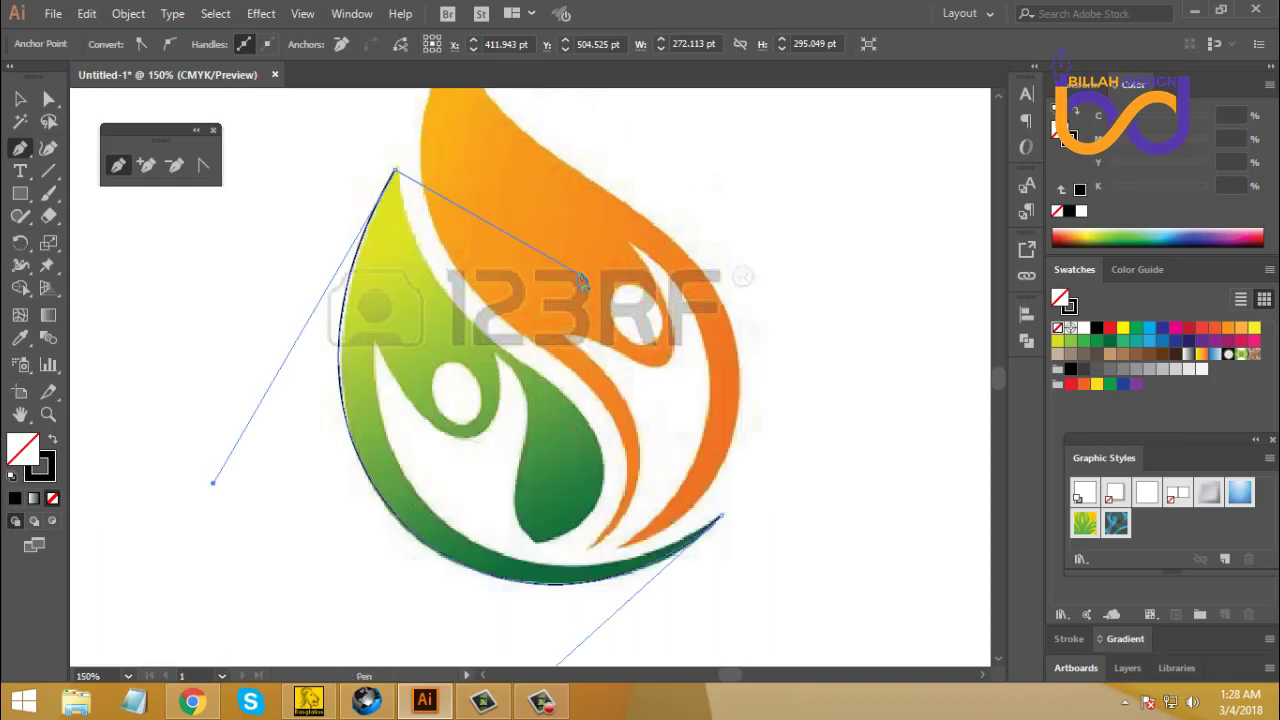
pyautogui.moveTo(535, 409); pyautogui.dragTo(558, 367)
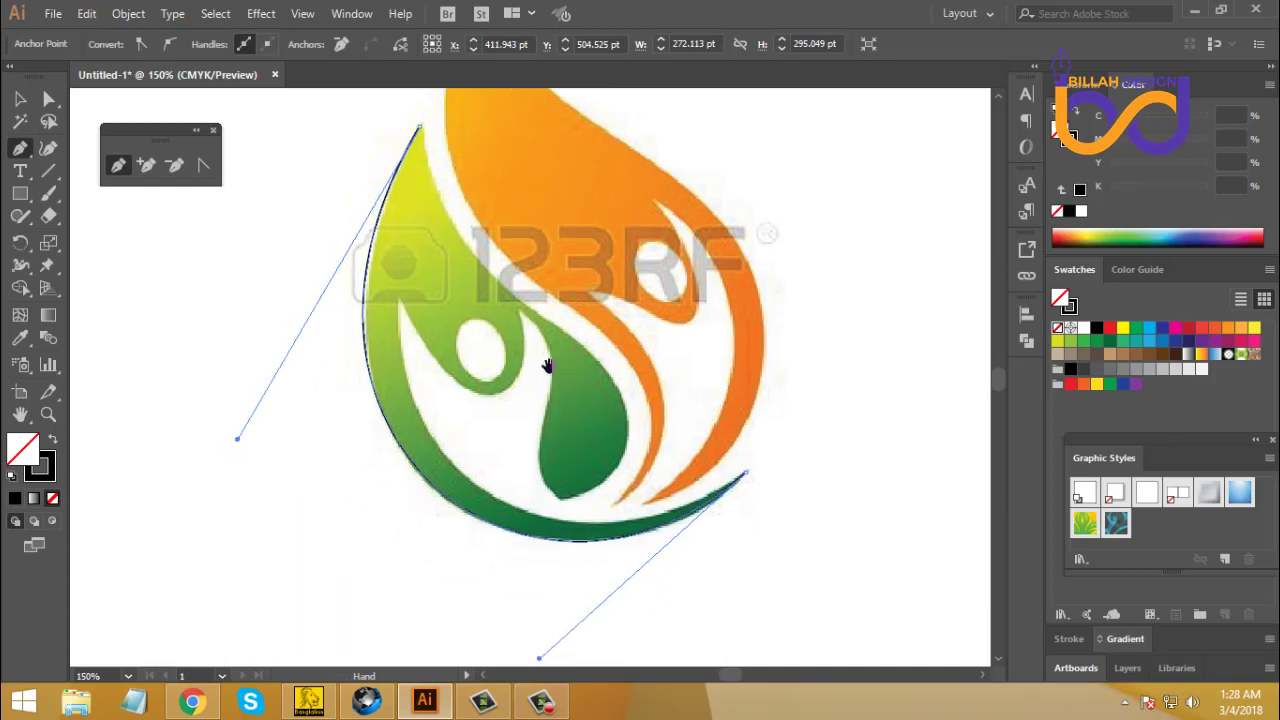
pyautogui.moveTo(473, 336); pyautogui.dragTo(423, 178)
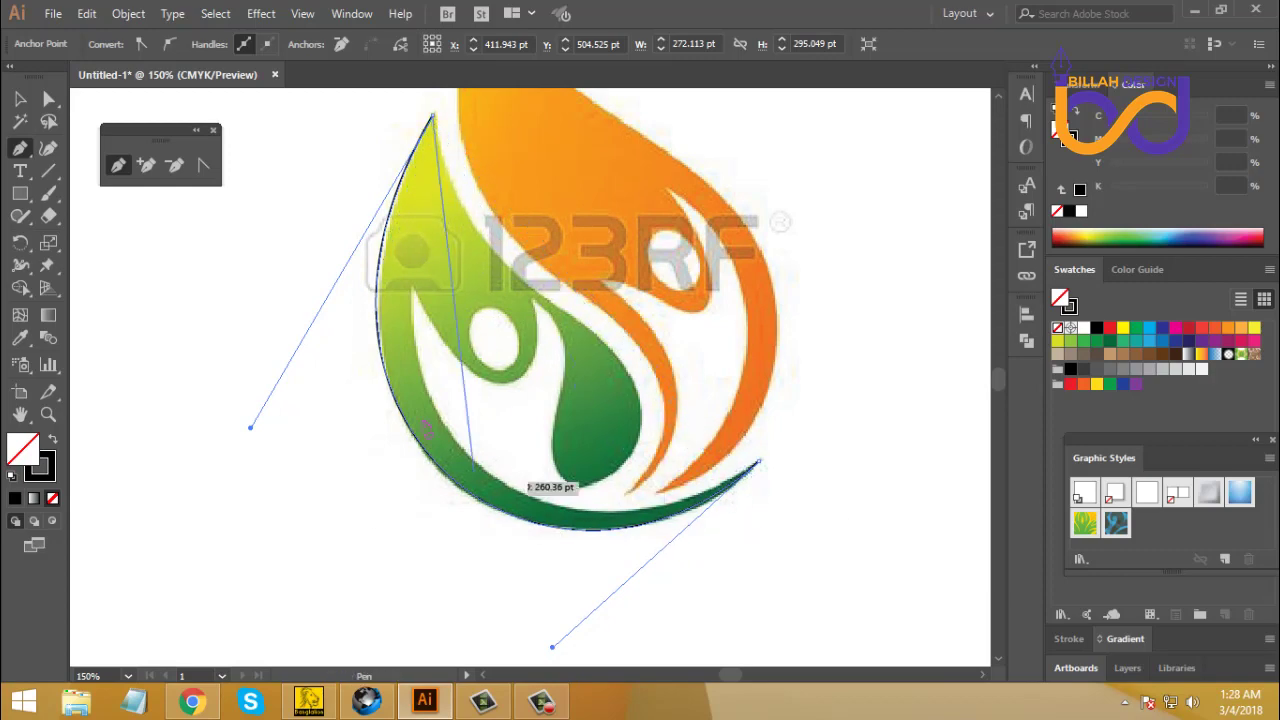
pyautogui.moveTo(380, 287); pyautogui.dragTo(406, 188)
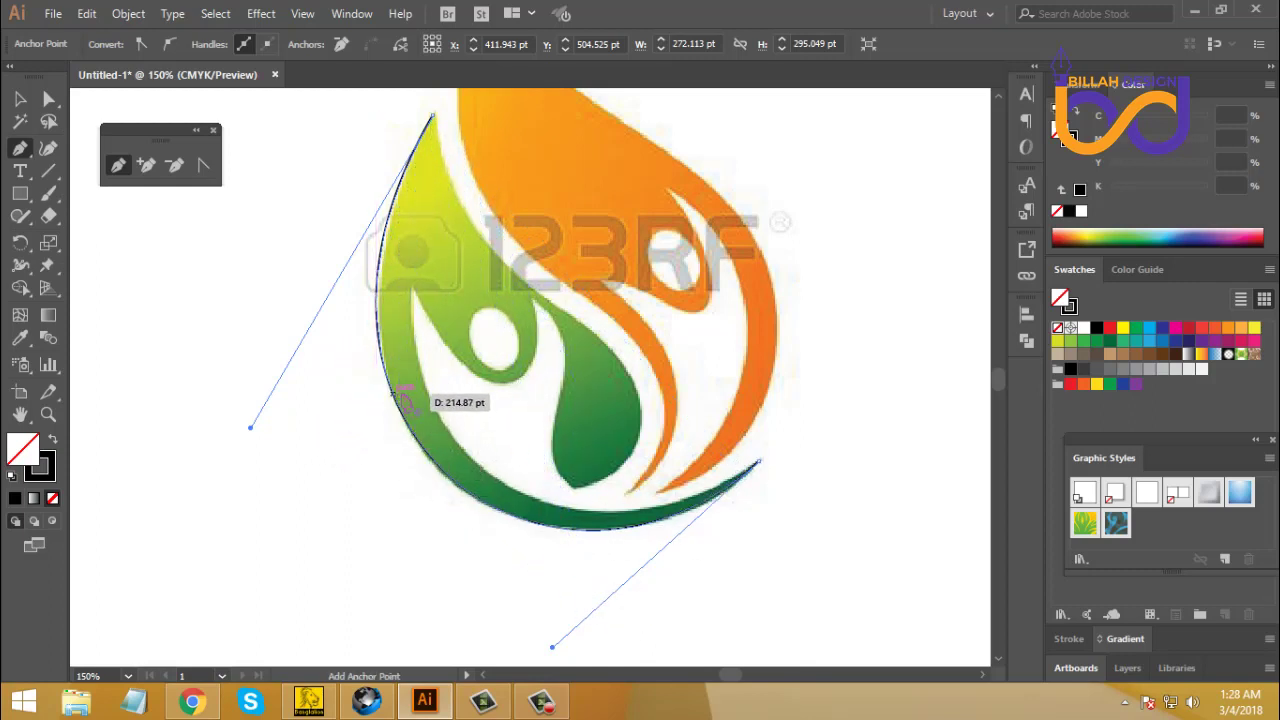
pyautogui.press('space')
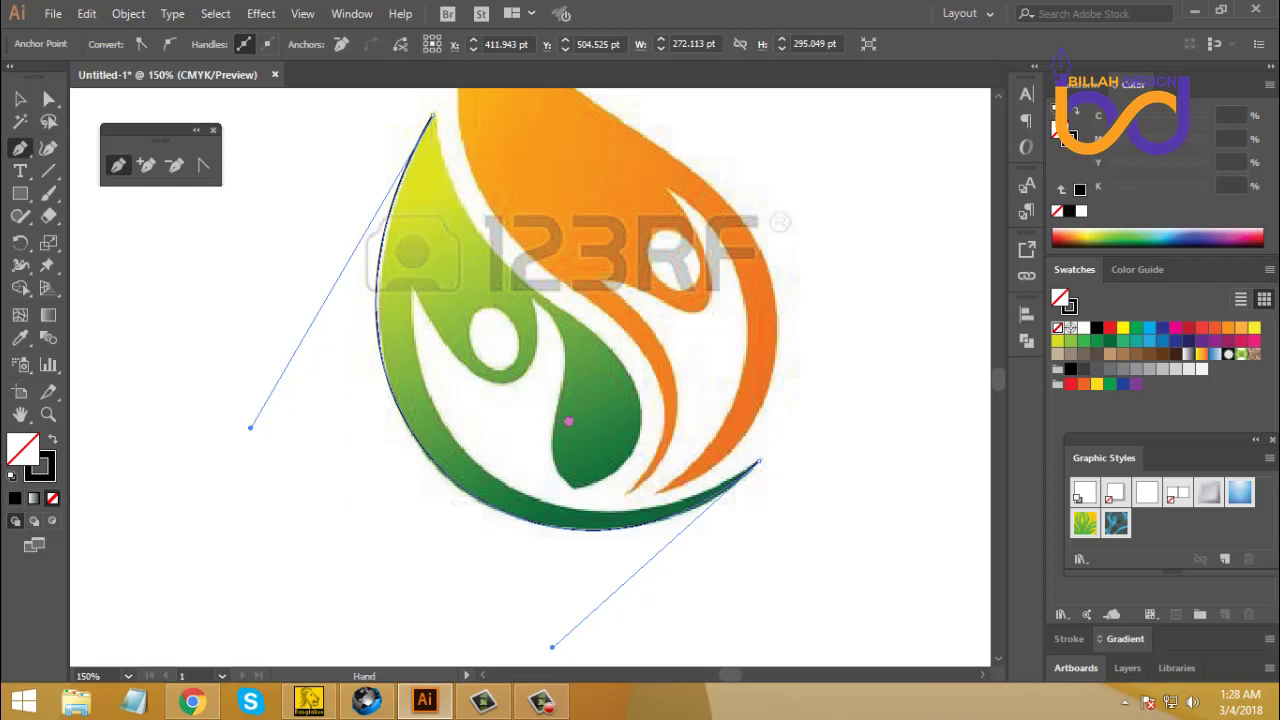
pyautogui.moveTo(568, 421); pyautogui.dragTo(564, 415)
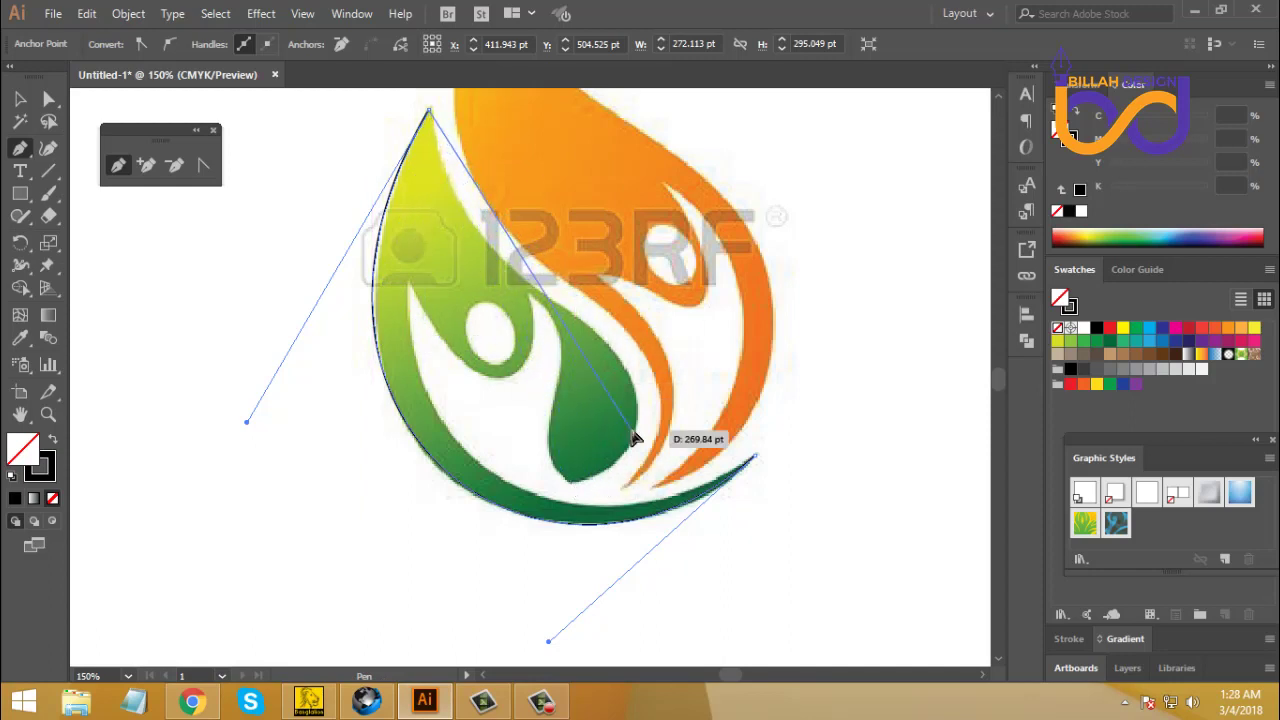
# Step: Continue the path to the lower tip of the dark green drop and bend the segment outward around the drop's right side
pyautogui.hotkey('ctrl', '-')
pyautogui.hotkey('ctrl', '-')
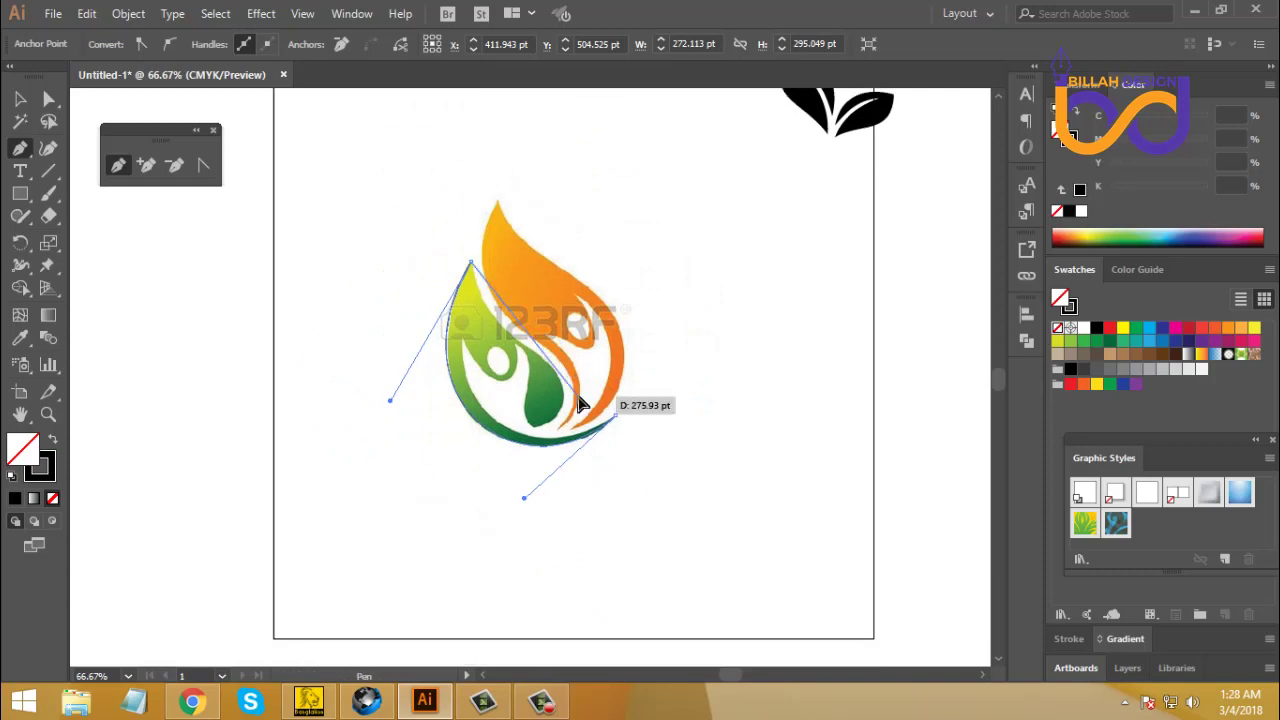
pyautogui.hotkey('ctrl', '+')
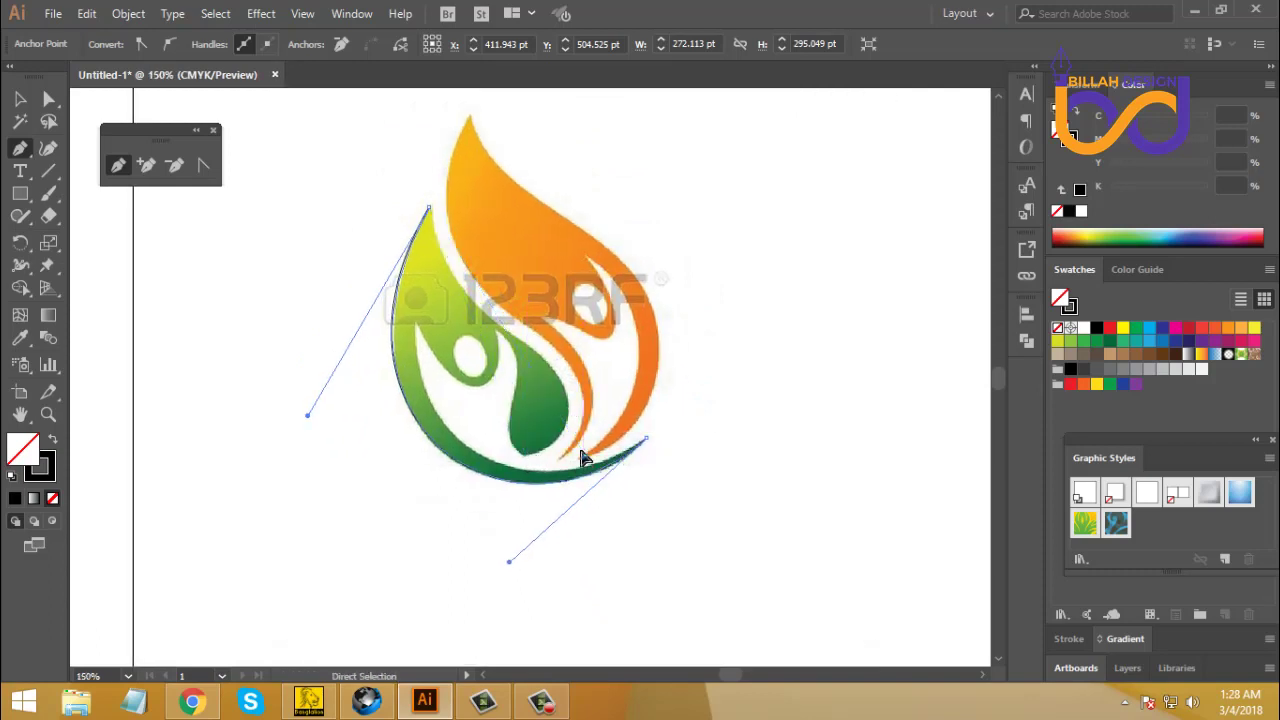
pyautogui.hotkey('ctrl', '+')
pyautogui.moveTo(579, 557); pyautogui.dragTo(553, 467)
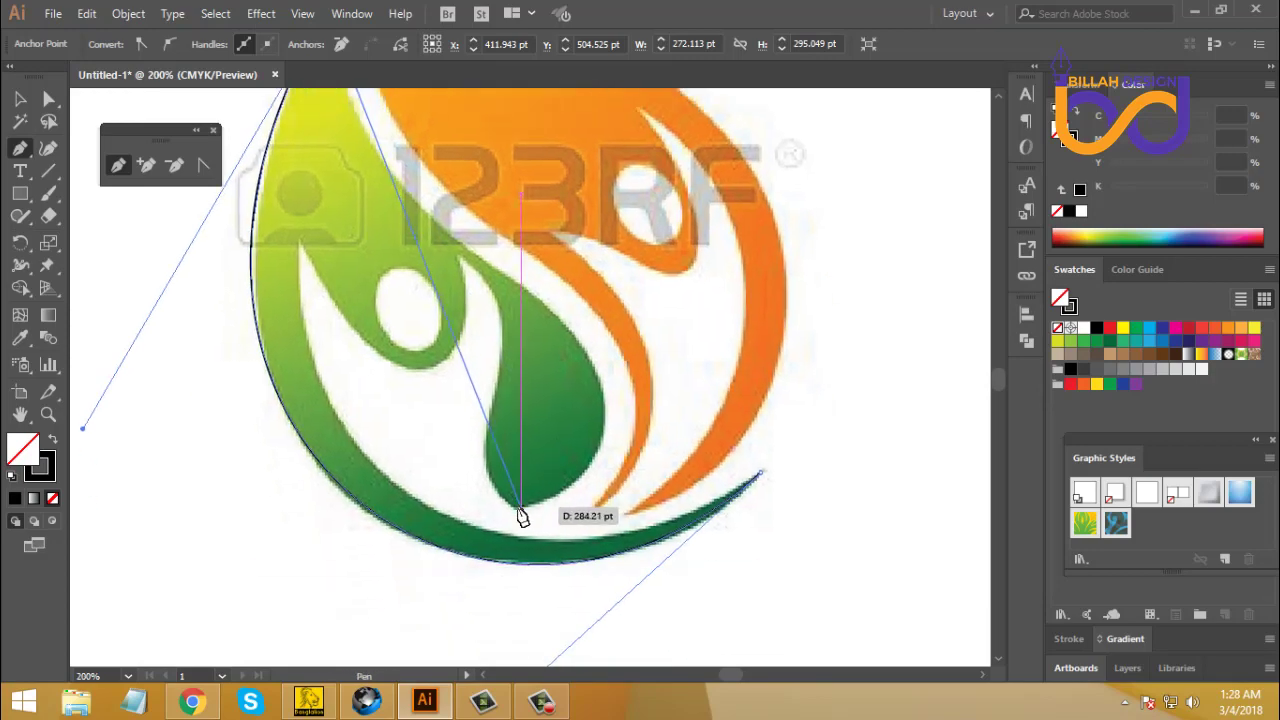
pyautogui.click(516, 509)
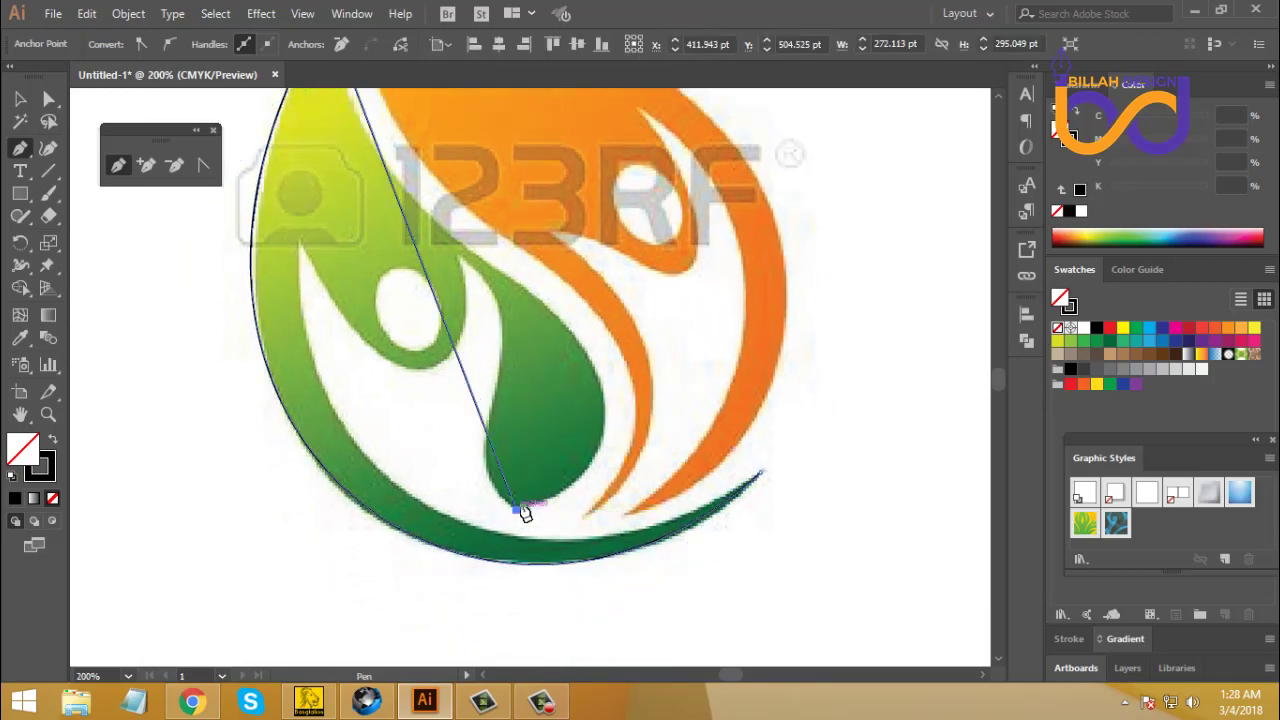
pyautogui.moveTo(548, 412); pyautogui.dragTo(559, 491)
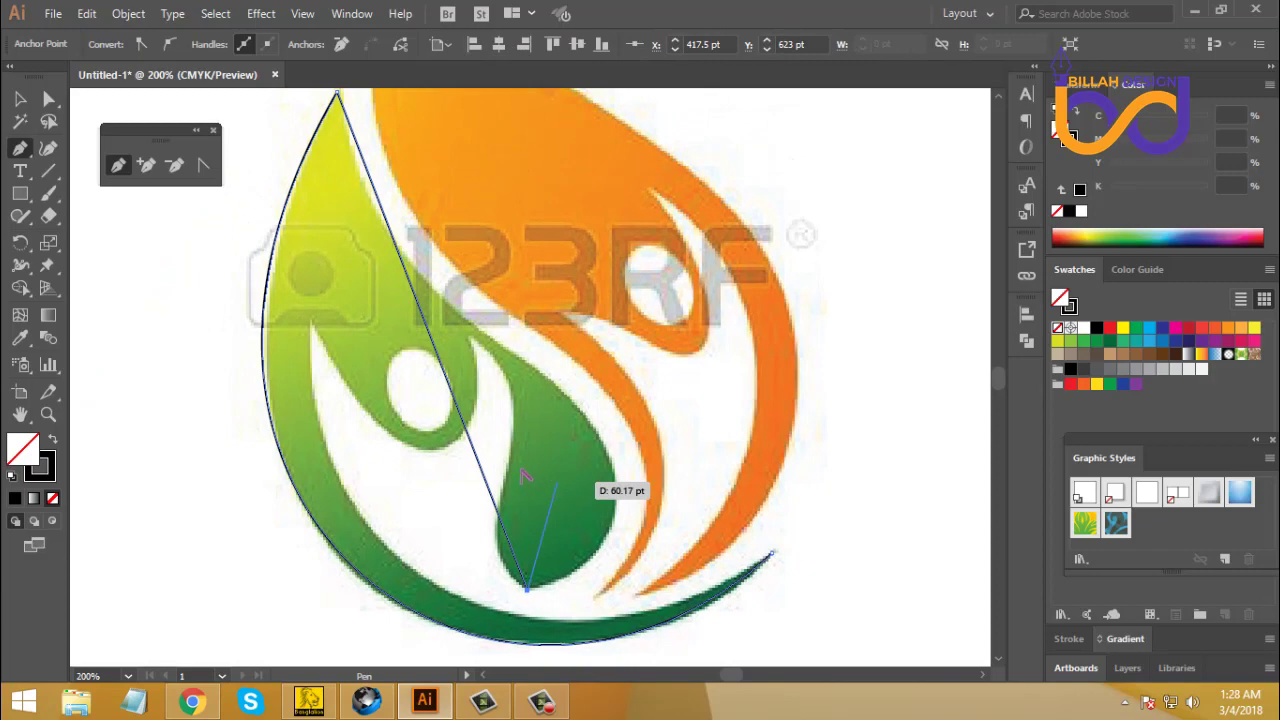
pyautogui.press('alt')
pyautogui.moveTo(475, 452); pyautogui.dragTo(615, 474)
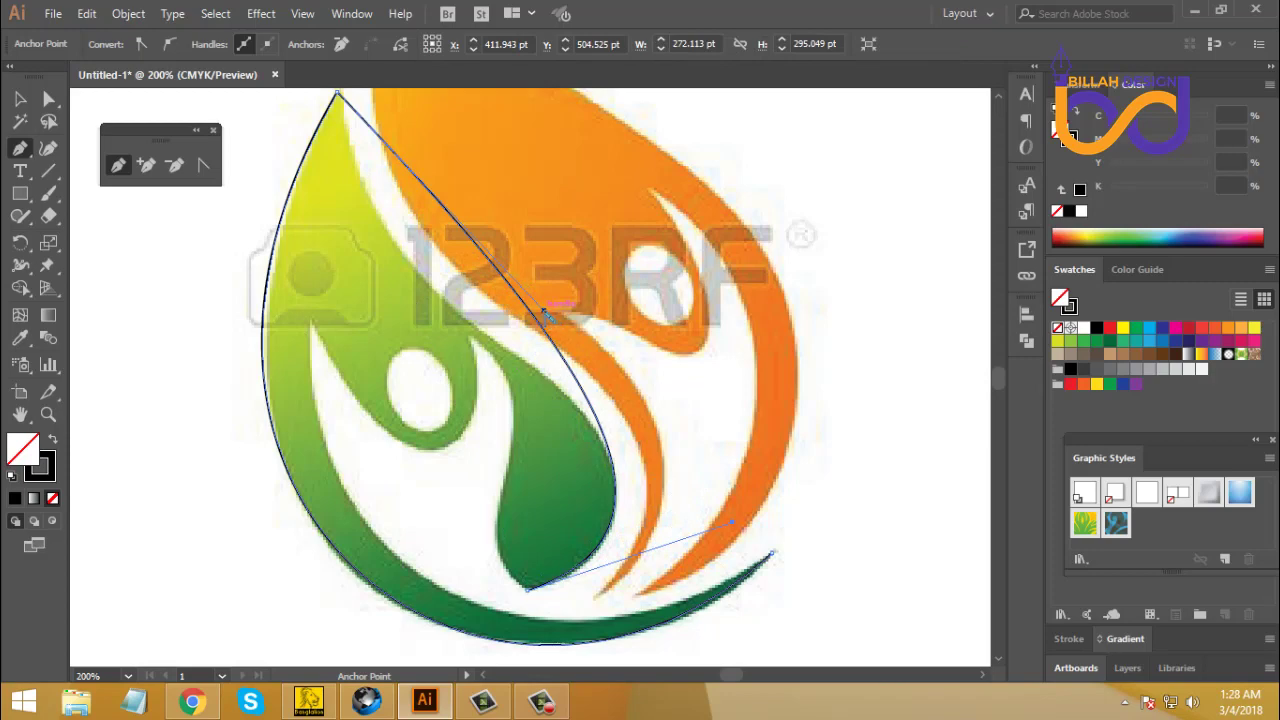
# Step: Adjust the new segment's handles at the upper tip and the drop's tip to follow the green shape's right edge
pyautogui.moveTo(521, 320); pyautogui.dragTo(433, 310)
pyautogui.moveTo(388, 315); pyautogui.dragTo(375, 340)
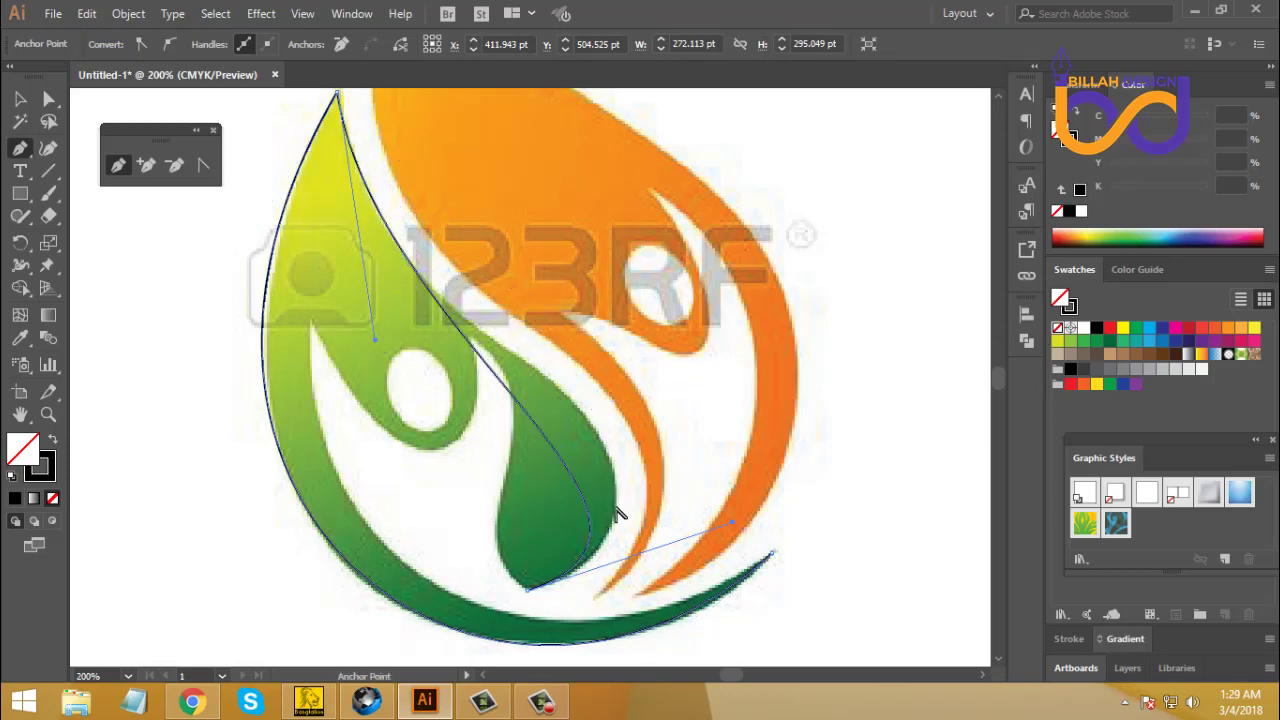
pyautogui.moveTo(734, 525); pyautogui.dragTo(787, 494)
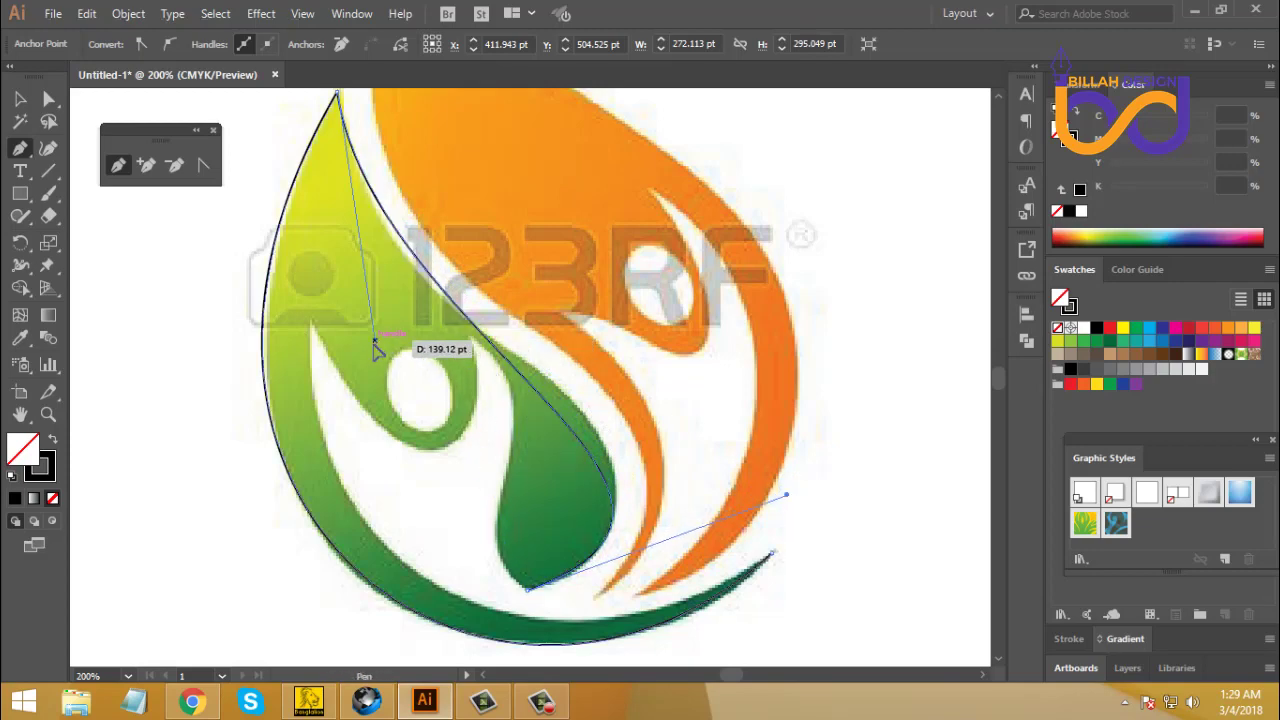
pyautogui.moveTo(374, 343); pyautogui.dragTo(368, 360)
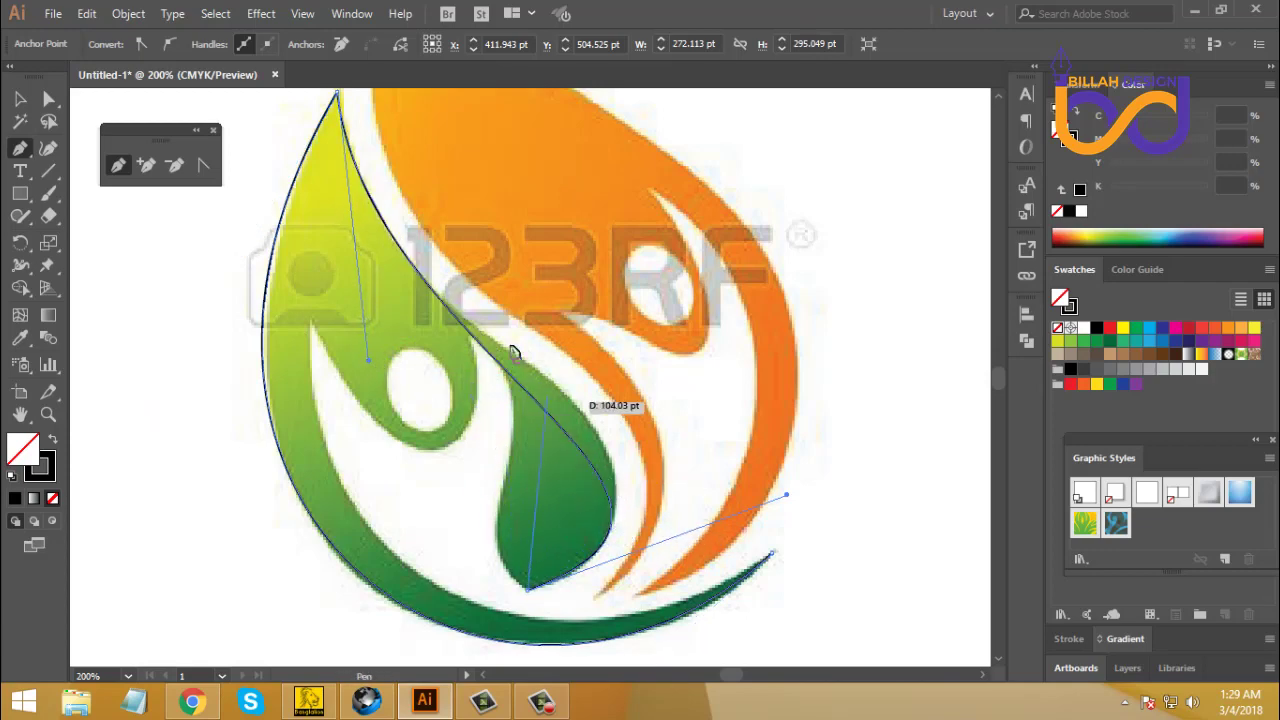
pyautogui.moveTo(512, 352); pyautogui.dragTo(577, 411)
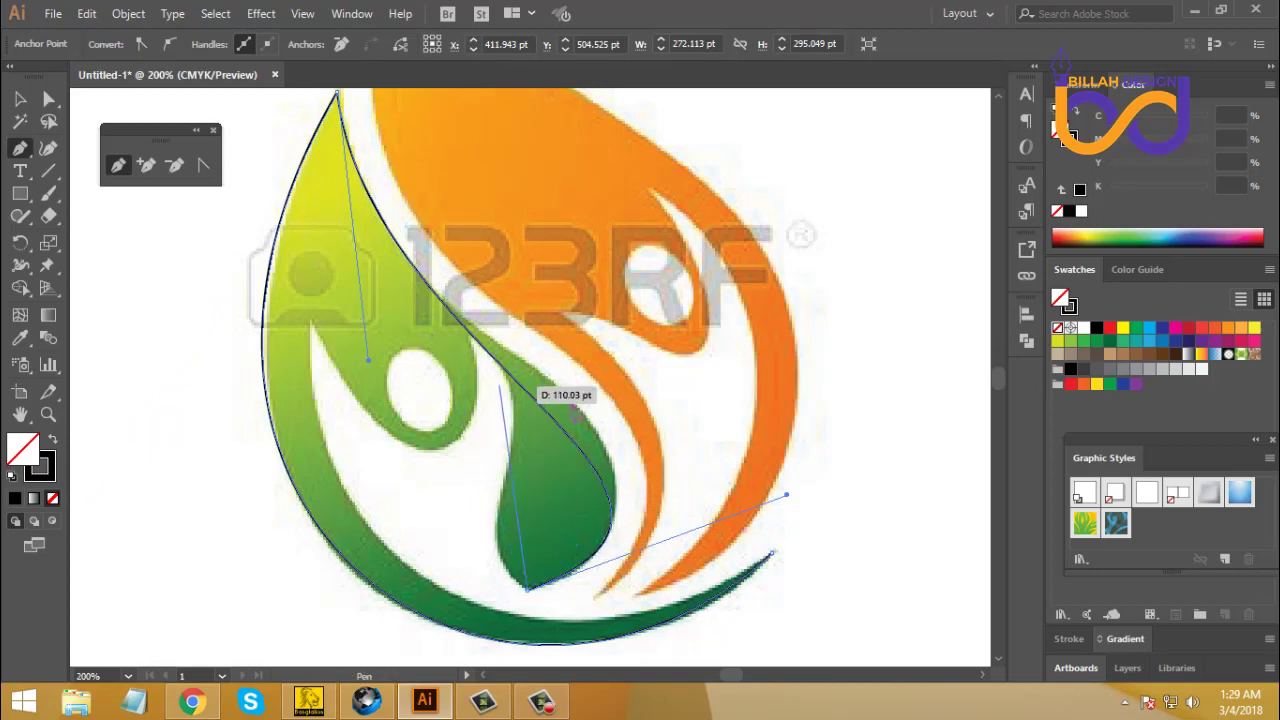
pyautogui.scroll(-1, 534, 430)
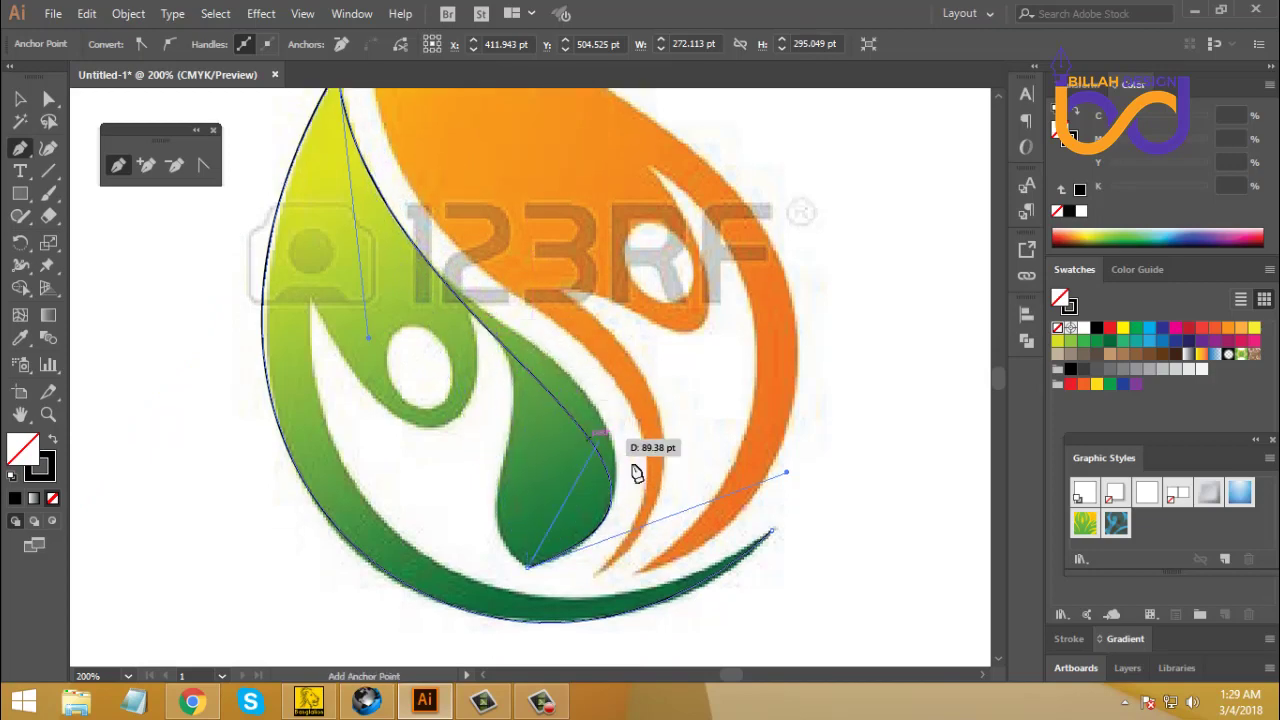
pyautogui.moveTo(637, 473); pyautogui.dragTo(284, 318)
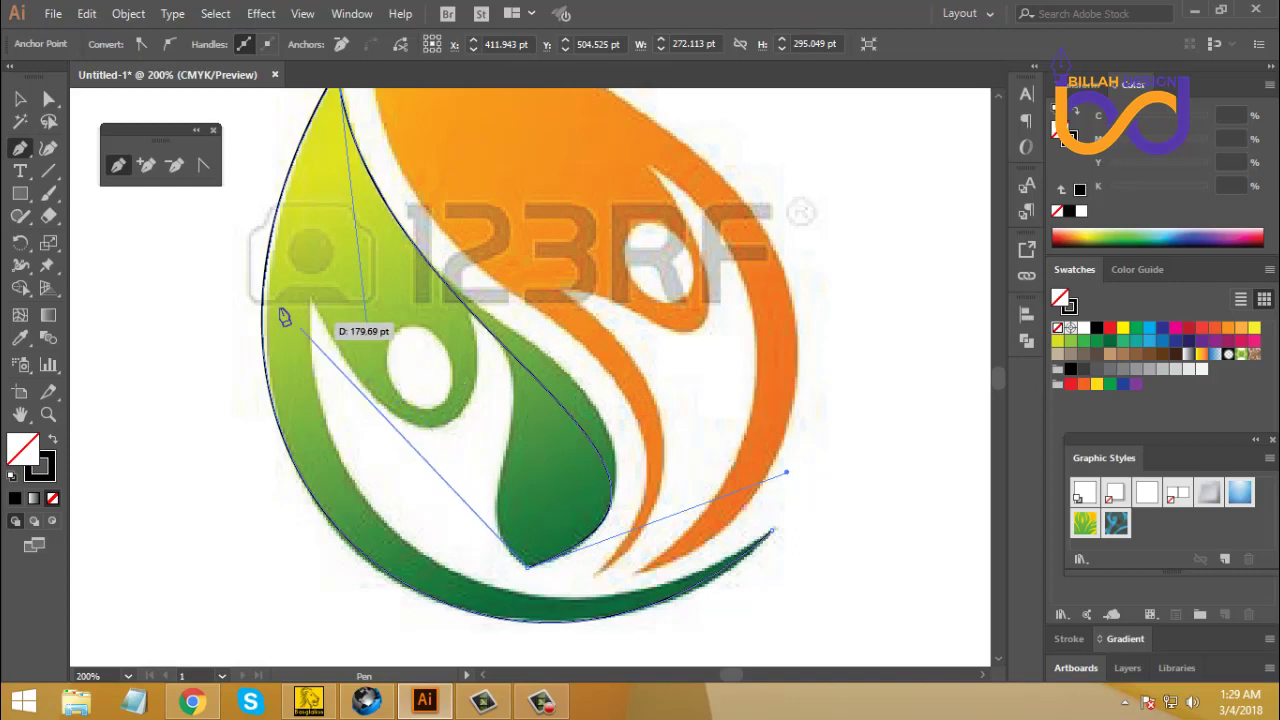
# Step: Add an anchor point on the green outline's right segment, just above the dark green drop
pyautogui.click(148, 166)
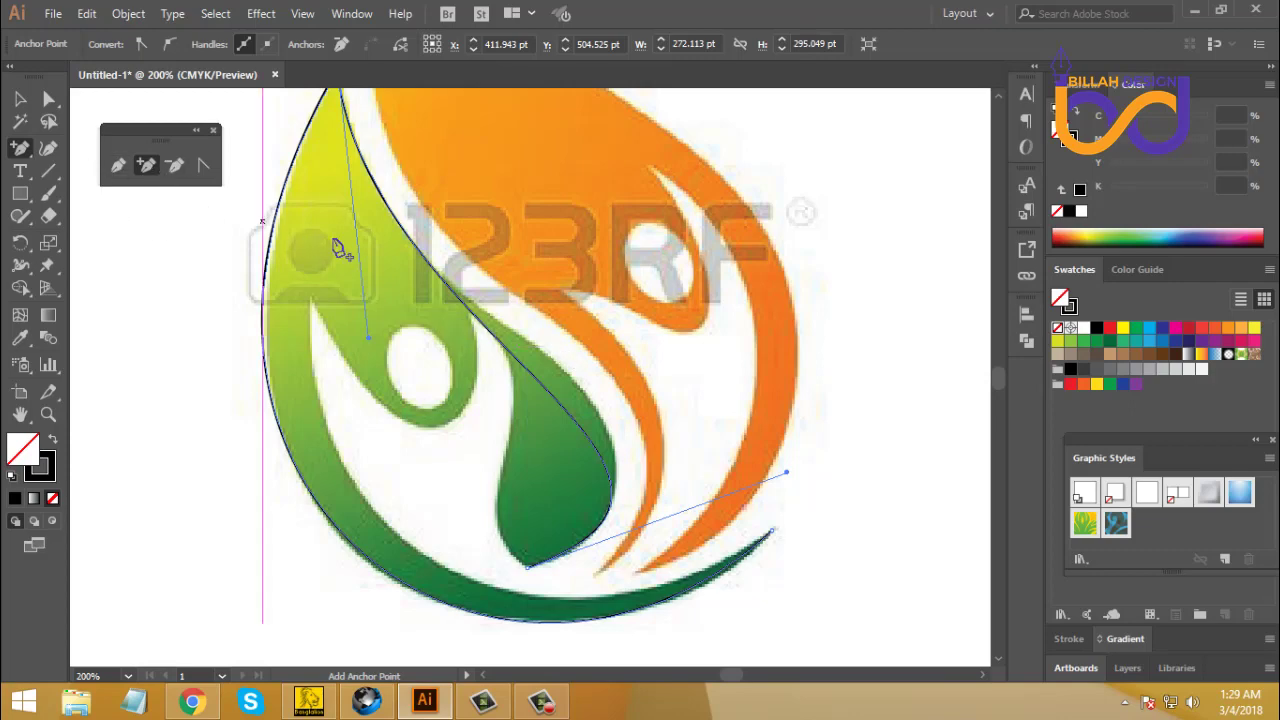
pyautogui.click(538, 351)
pyautogui.click(517, 357)
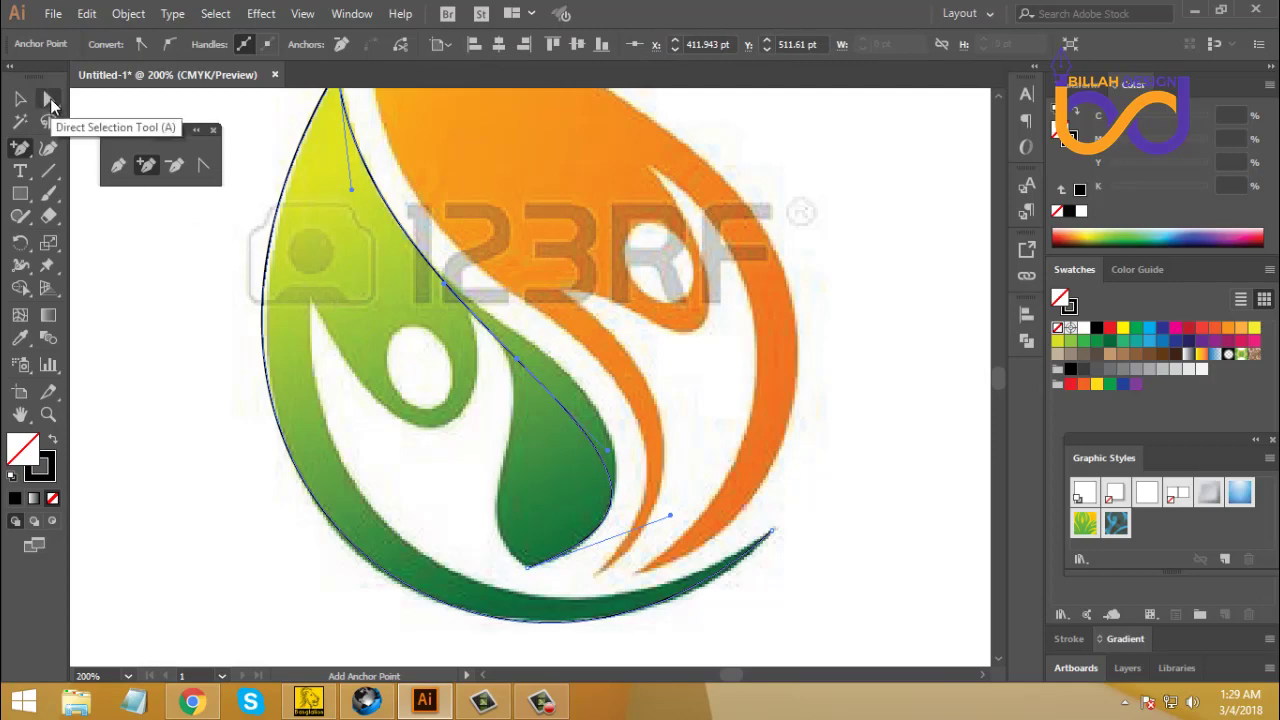
# Step: Move the new anchor outward onto the shape's edge and tilt its handles to follow the bend above the drop
pyautogui.click(50, 101)
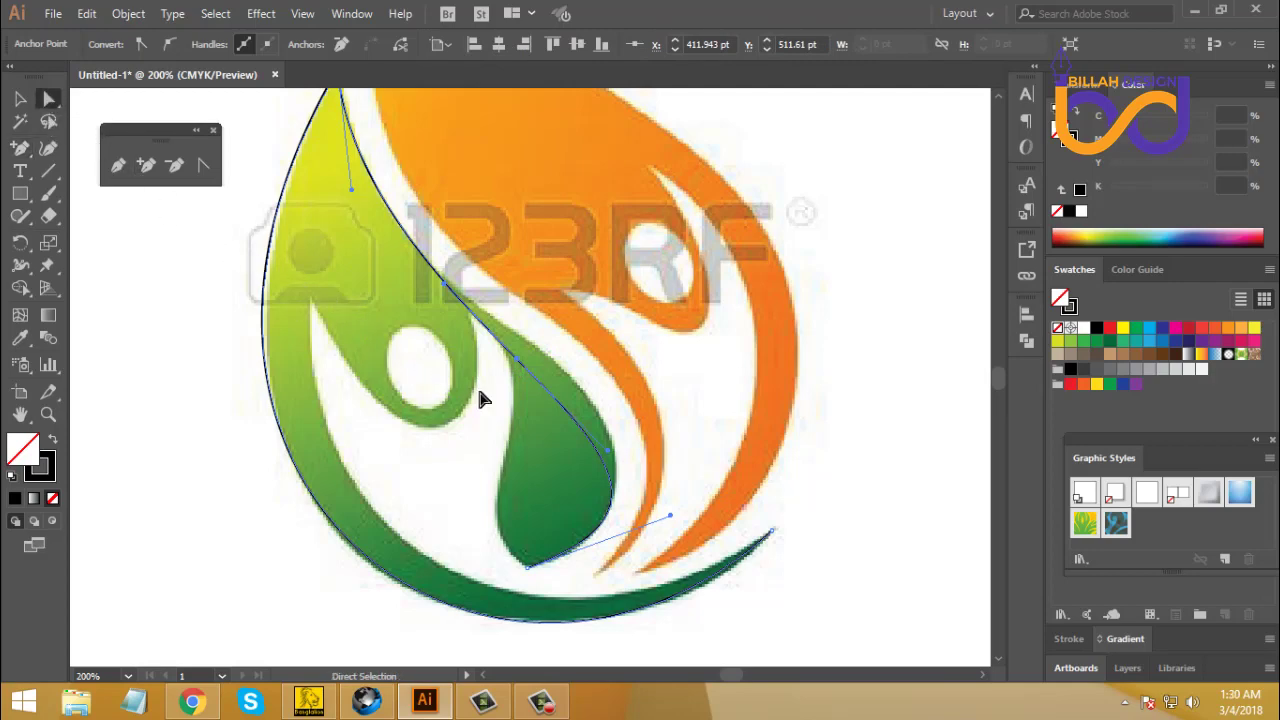
pyautogui.click(495, 400)
pyautogui.click(518, 358)
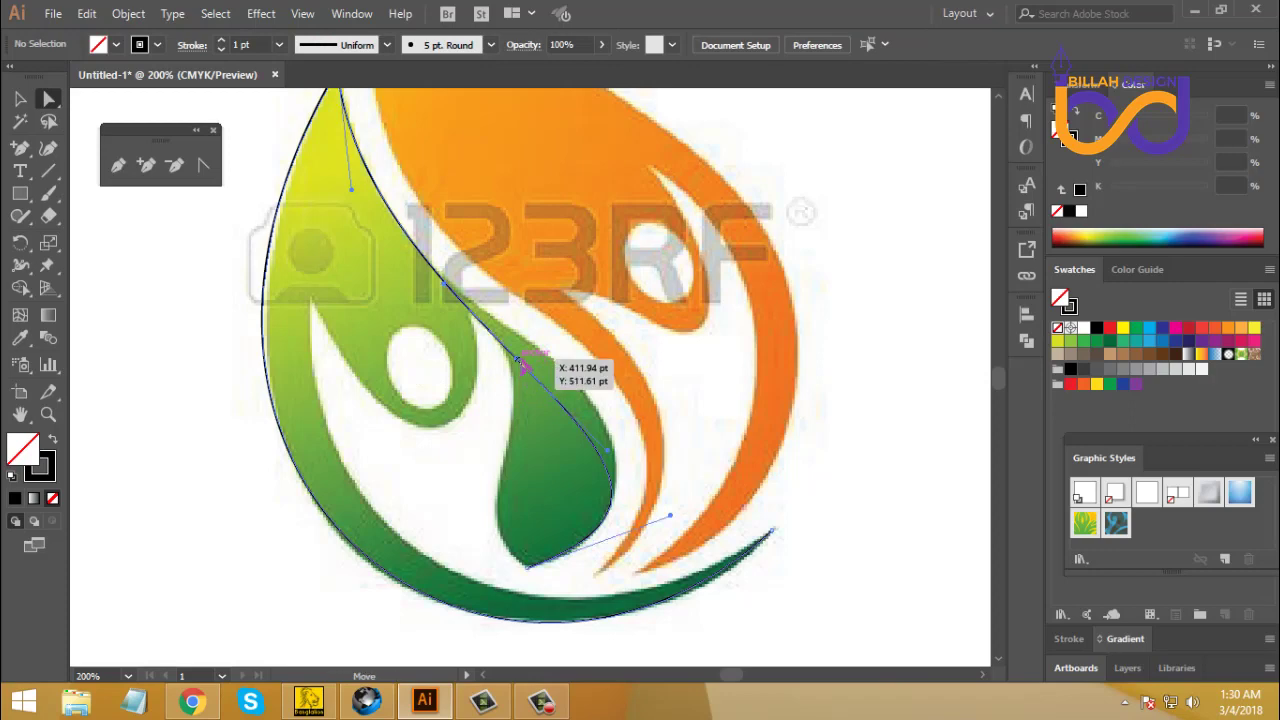
pyautogui.moveTo(518, 358); pyautogui.dragTo(533, 345)
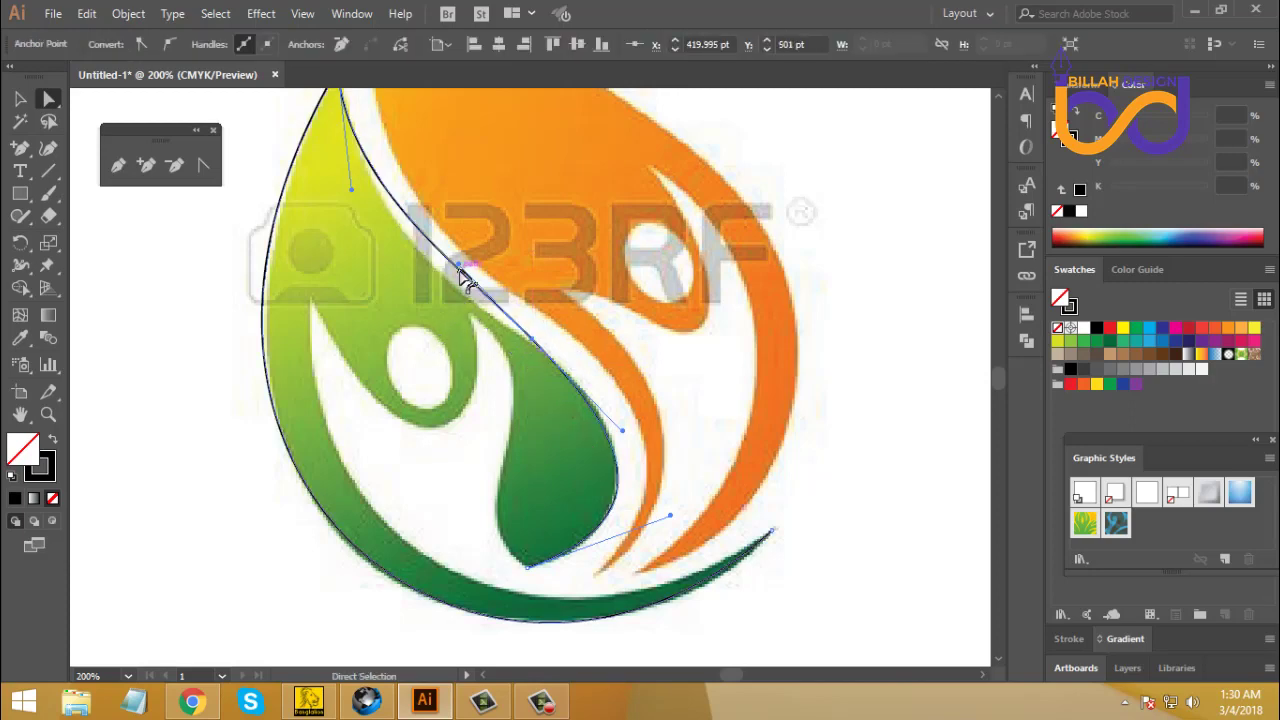
pyautogui.moveTo(459, 275); pyautogui.dragTo(433, 281)
pyautogui.moveTo(536, 342); pyautogui.dragTo(522, 334)
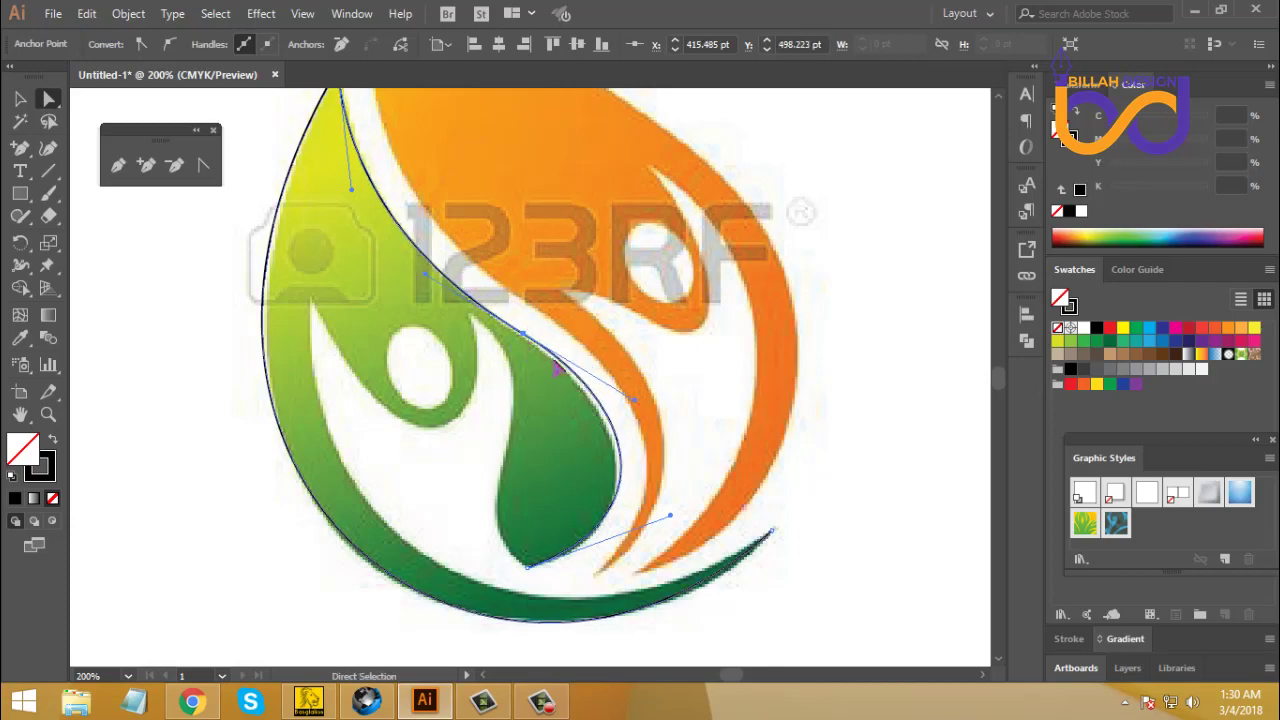
# Step: Shift the anchor above the drop slightly inward so the curve fits the drop's right edge more closely, and deselect the path
pyautogui.moveTo(612, 326); pyautogui.dragTo(624, 346)
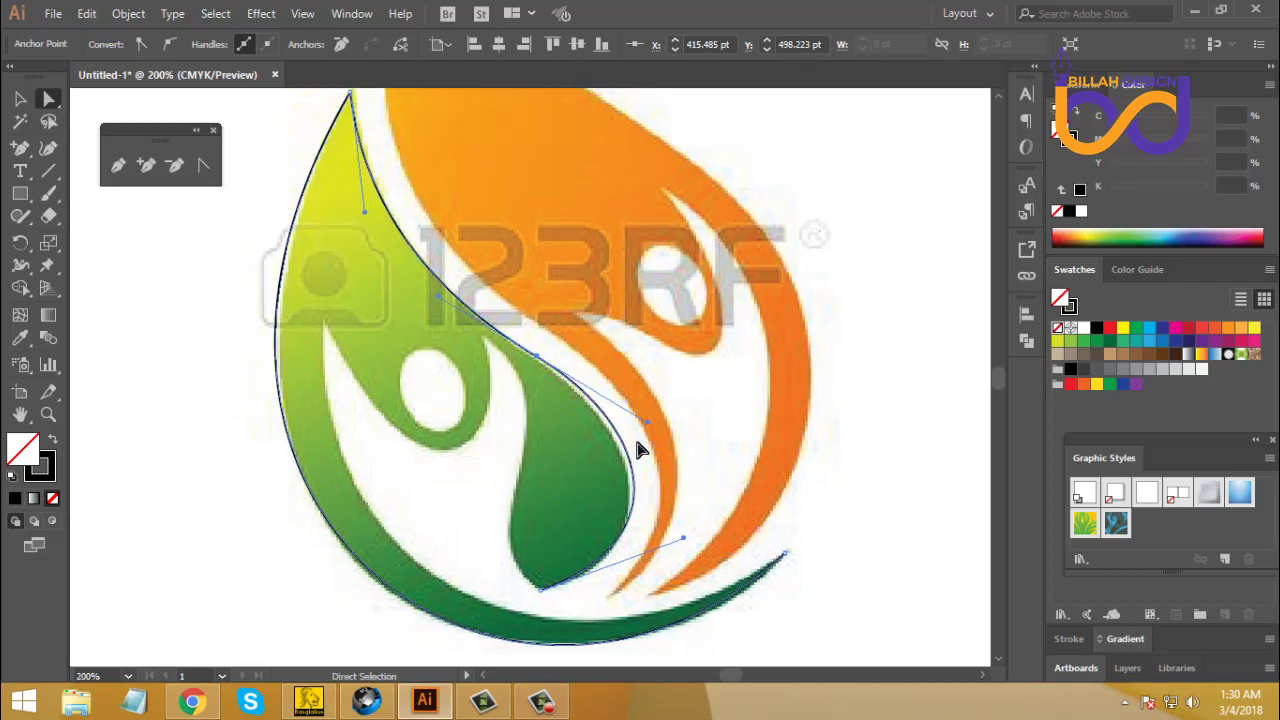
pyautogui.scroll(-1, 589, 434)
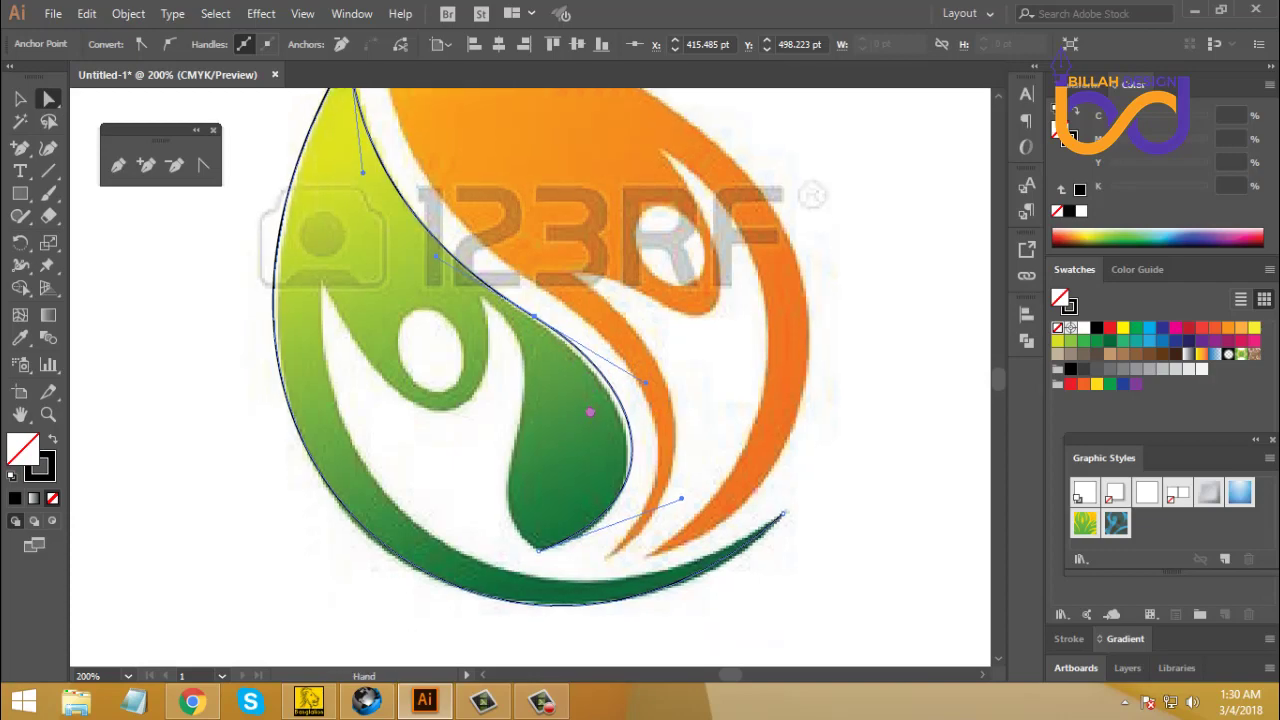
pyautogui.scroll(-1, 560, 370)
pyautogui.moveTo(538, 316); pyautogui.dragTo(531, 311)
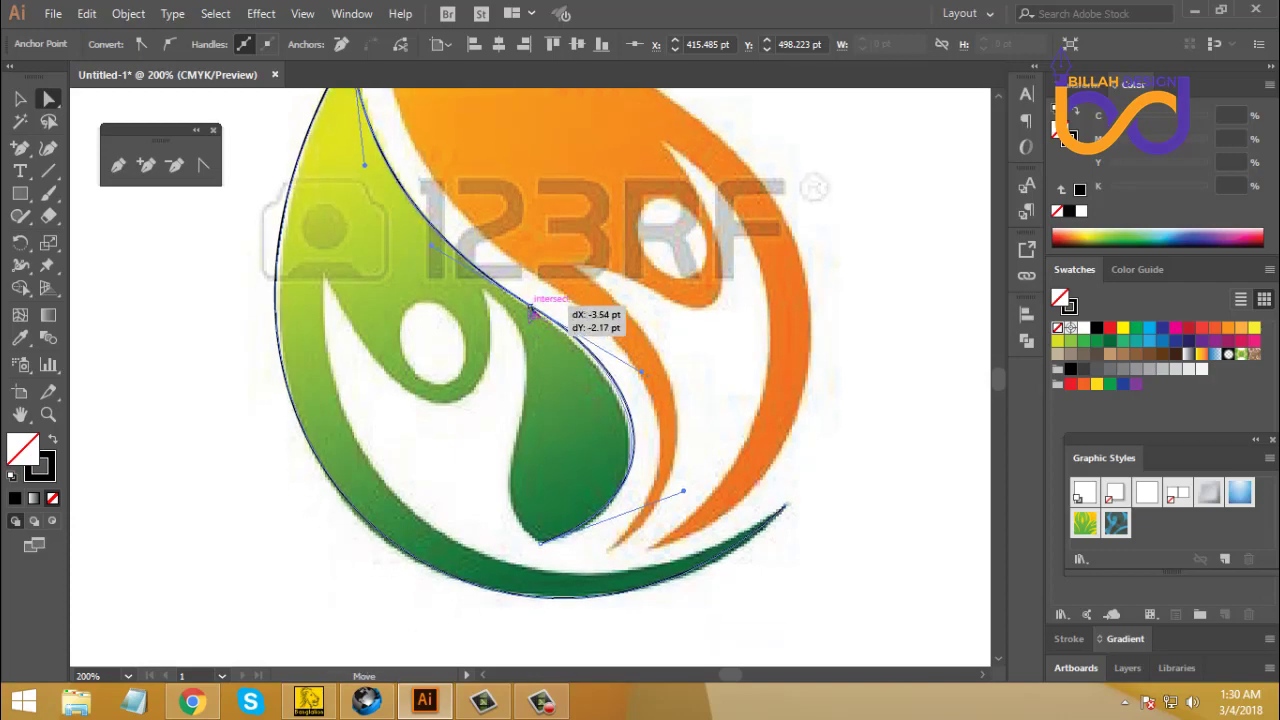
pyautogui.scroll(1, 586, 428)
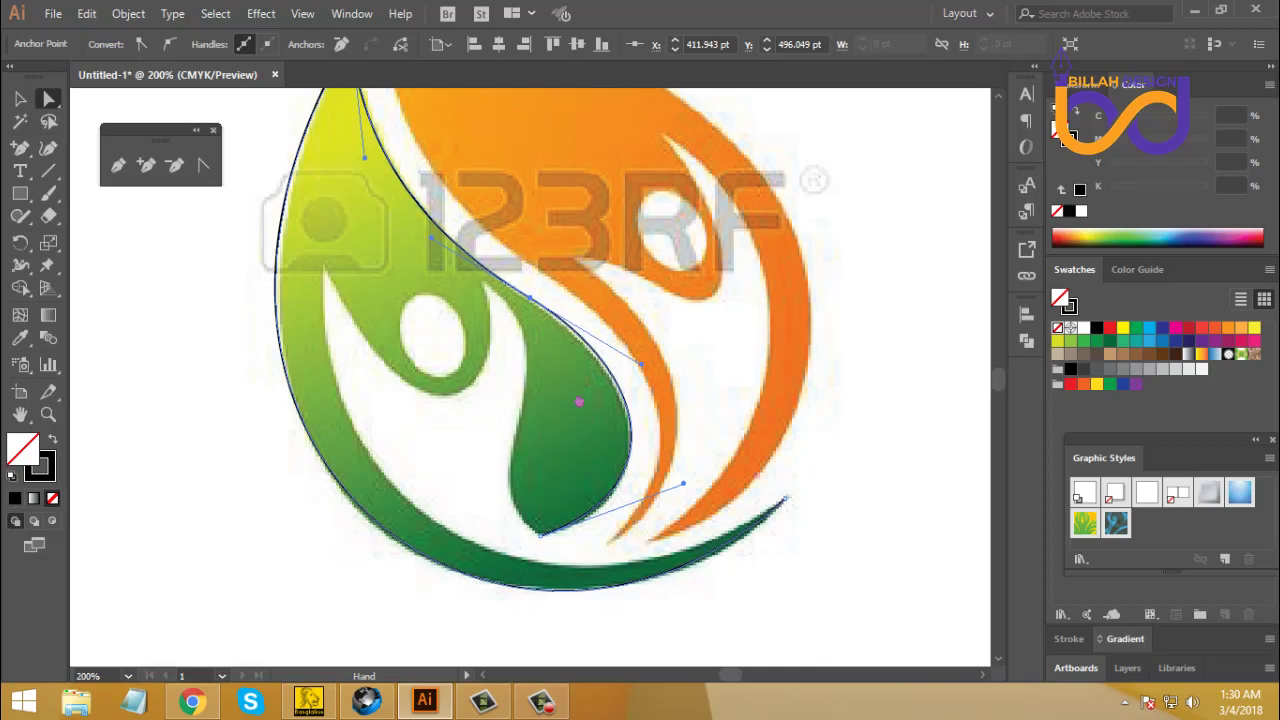
pyautogui.moveTo(557, 388); pyautogui.dragTo(571, 422)
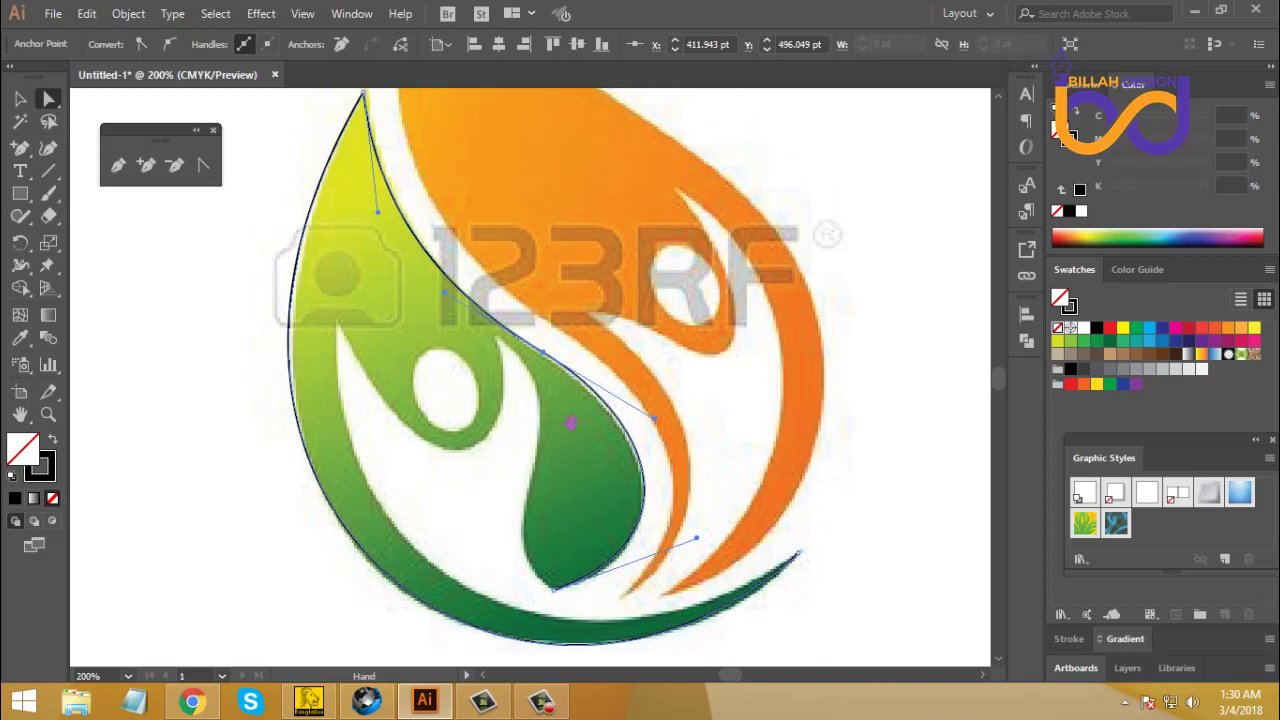
pyautogui.click(578, 424)
# Step: Slide the anchor above the drop farther up along the shape's edge and nudge it 1 pt down
pyautogui.scroll(-3, 580, 324)
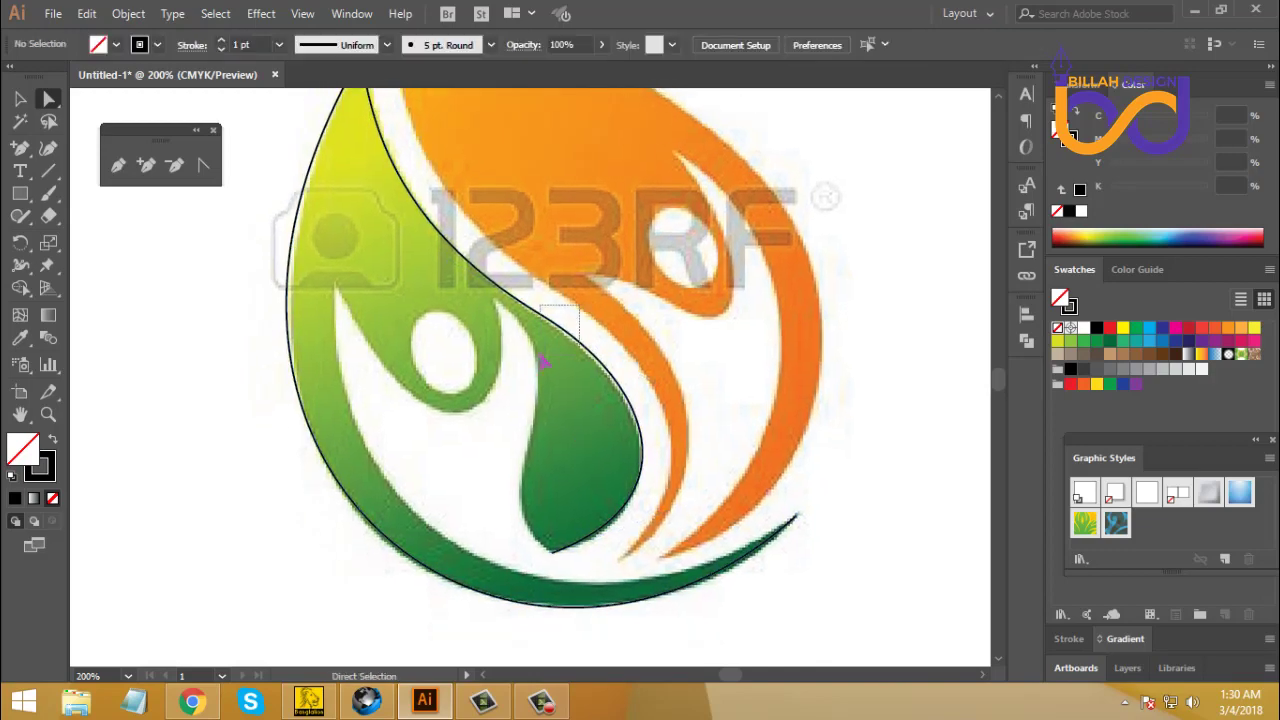
pyautogui.moveTo(539, 354); pyautogui.dragTo(532, 318)
pyautogui.click(575, 433)
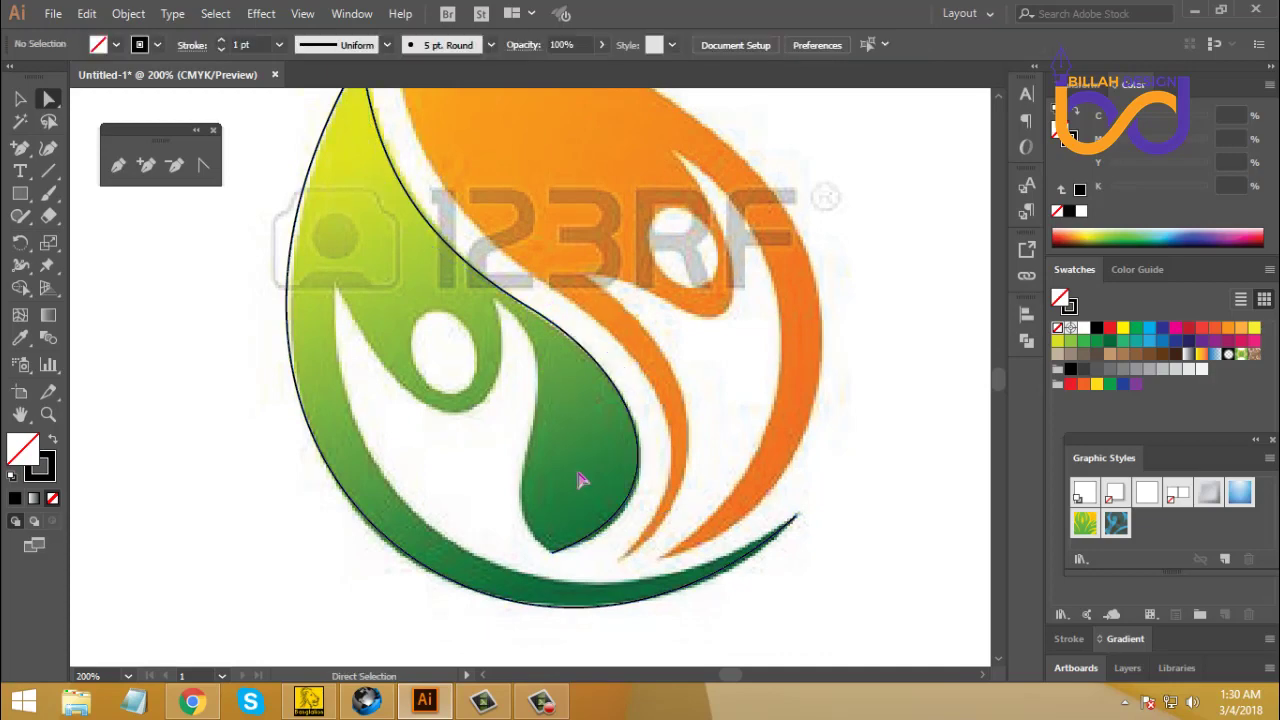
pyautogui.moveTo(580, 480); pyautogui.dragTo(677, 448)
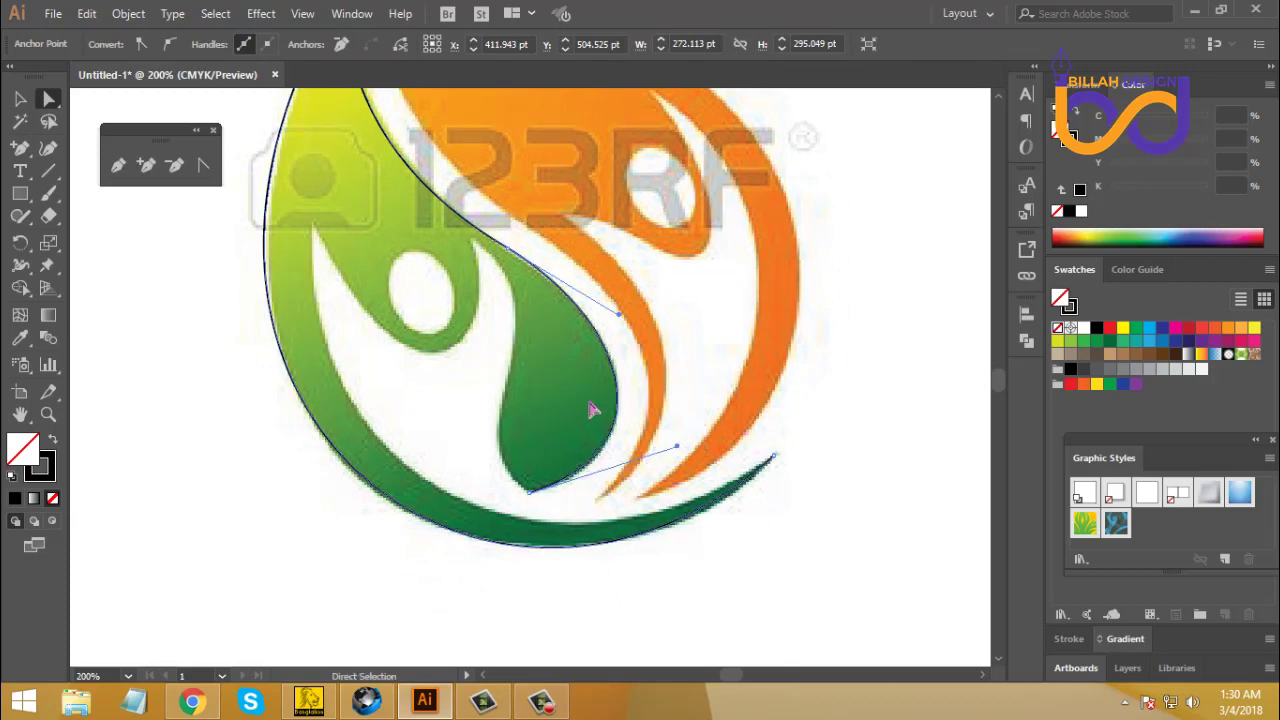
pyautogui.moveTo(528, 247); pyautogui.dragTo(543, 309)
pyautogui.click(523, 310)
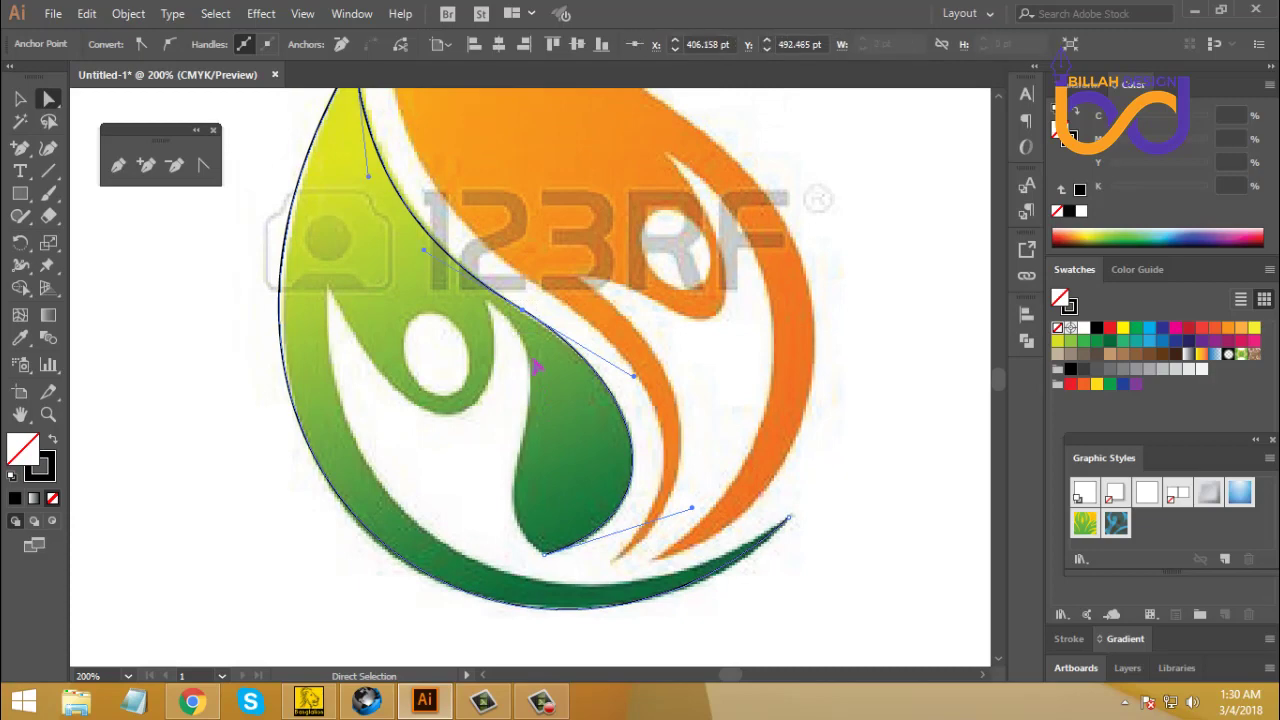
pyautogui.press('Down')
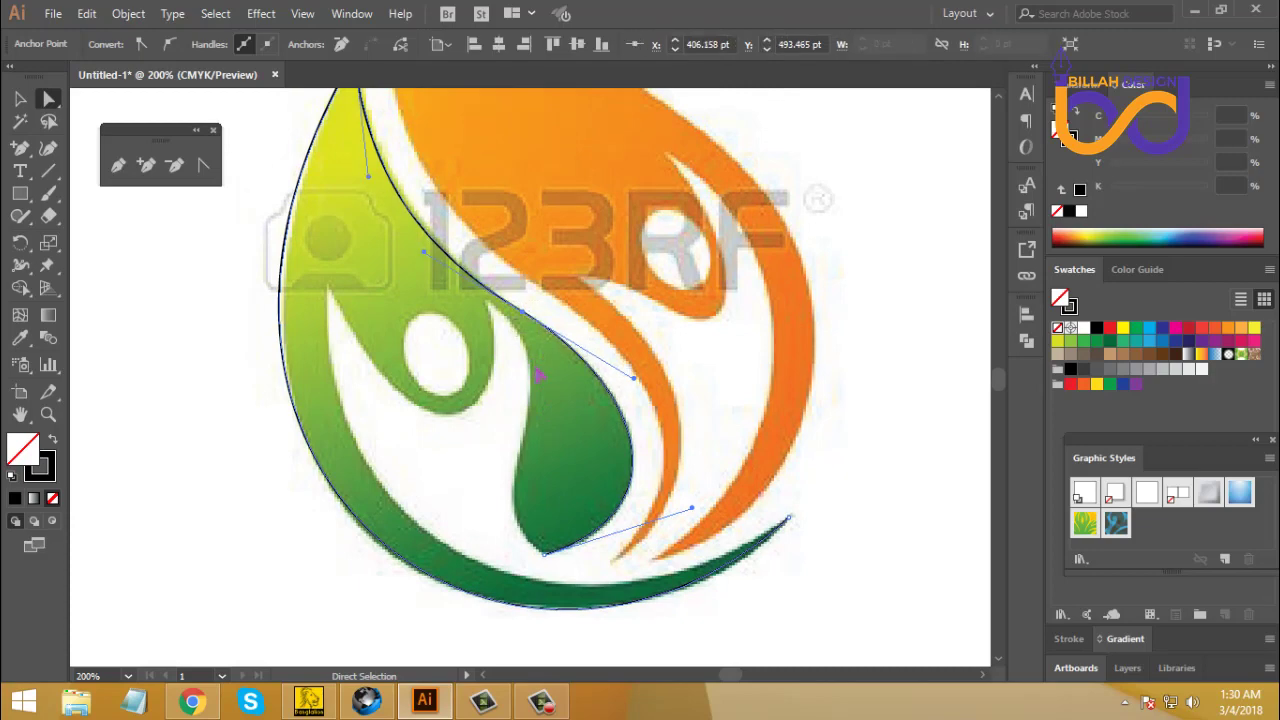
# Step: Adjust the upper tip's handle so the segment follows the inner edge of the light green area, and deselect the path
pyautogui.scroll(3, 514, 251)
pyautogui.click(405, 285)
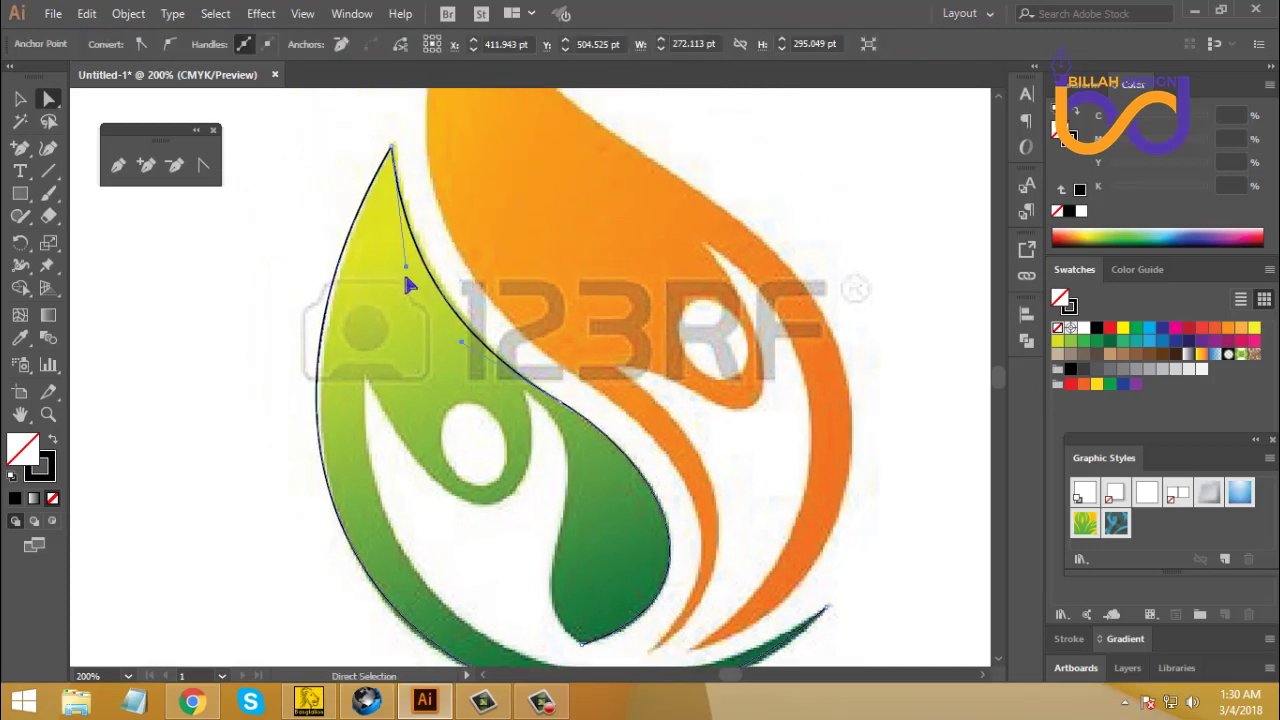
pyautogui.moveTo(406, 267); pyautogui.dragTo(410, 259)
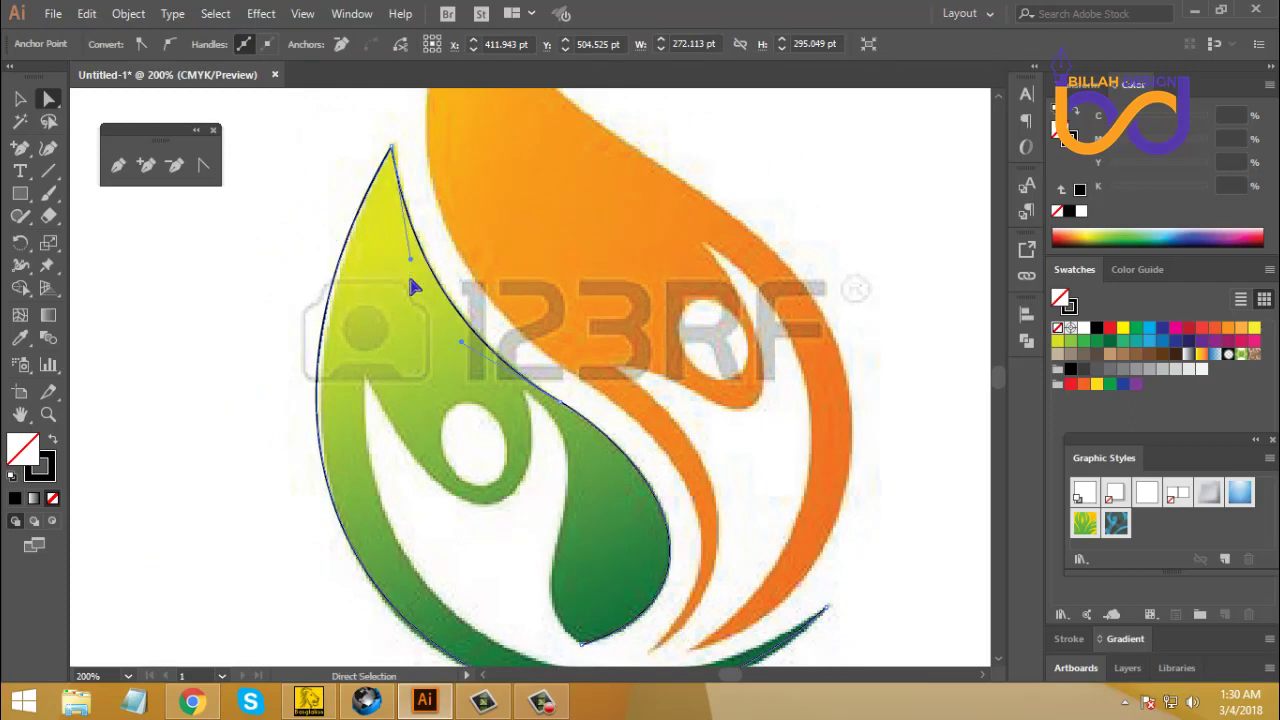
pyautogui.click(519, 437)
pyautogui.scroll(-3, 563, 443)
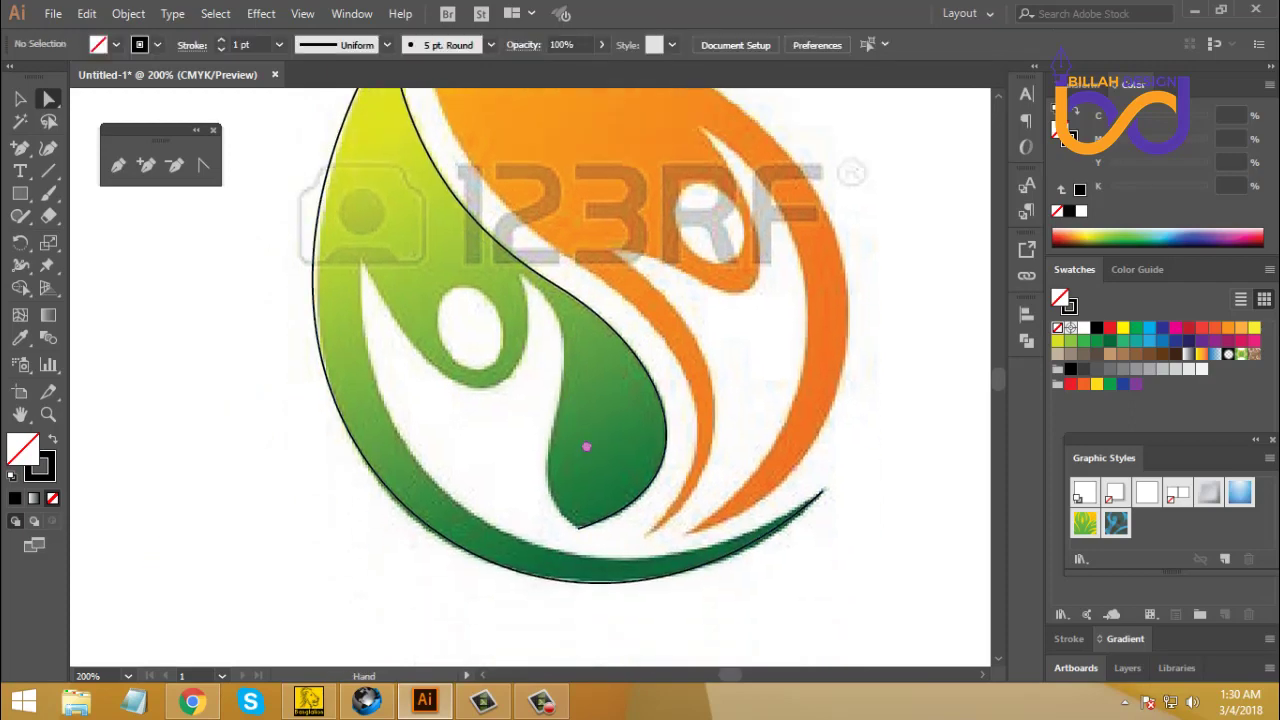
pyautogui.scroll(1, 548, 383)
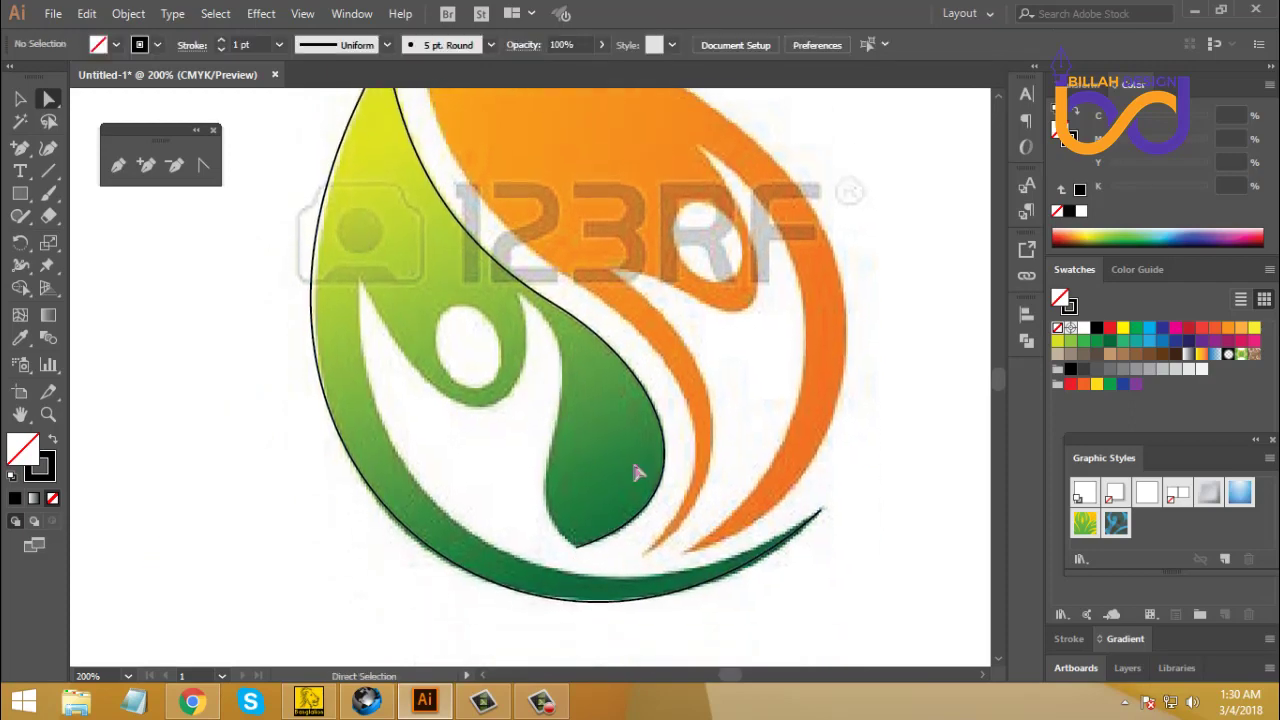
pyautogui.scroll(1, 574, 380)
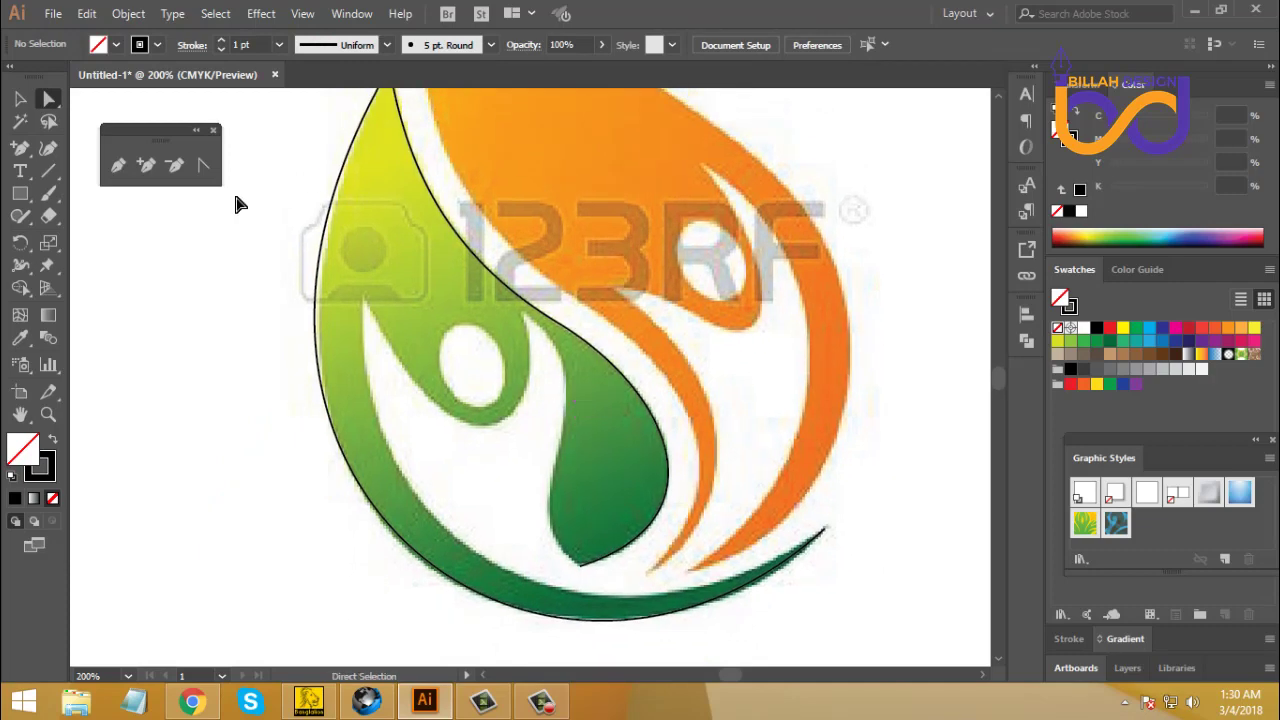
# Step: Resume the path from the drop's lower tip to the notch above it and bend the segment along the drop's left edge
pyautogui.click(121, 162)
pyautogui.scroll(-1, 583, 480)
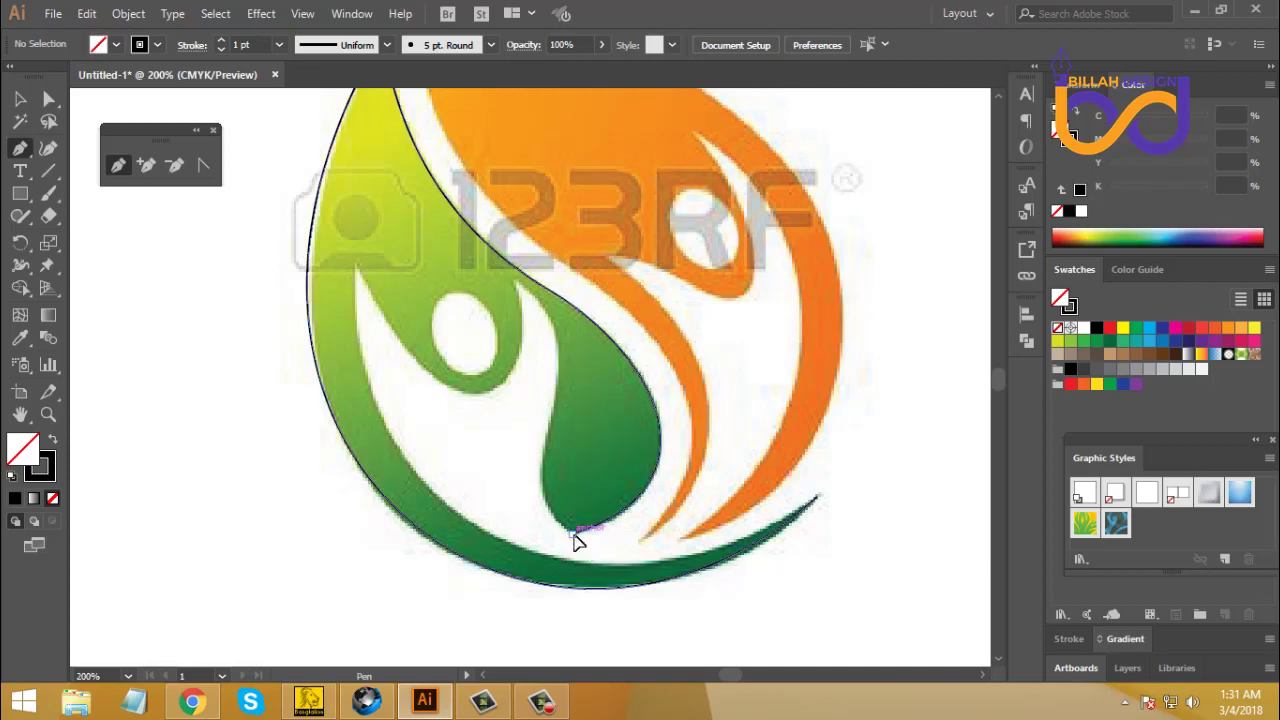
pyautogui.moveTo(572, 533); pyautogui.dragTo(640, 510)
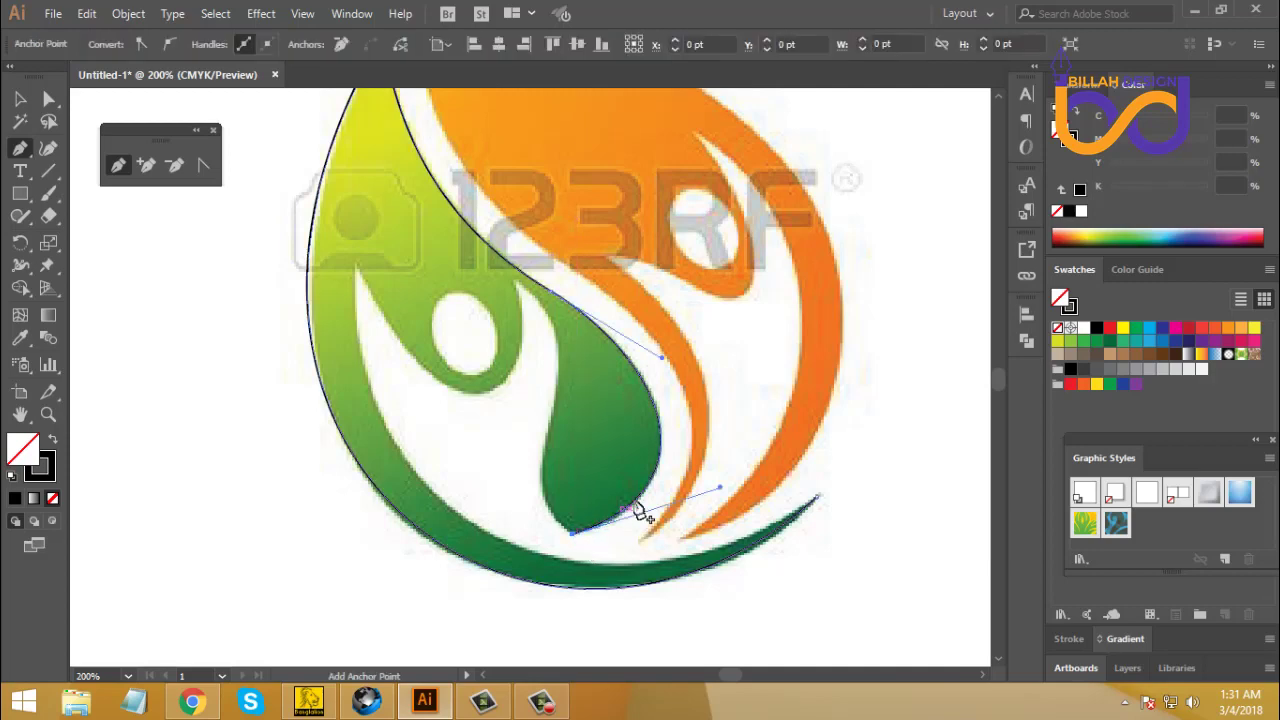
pyautogui.click(517, 284)
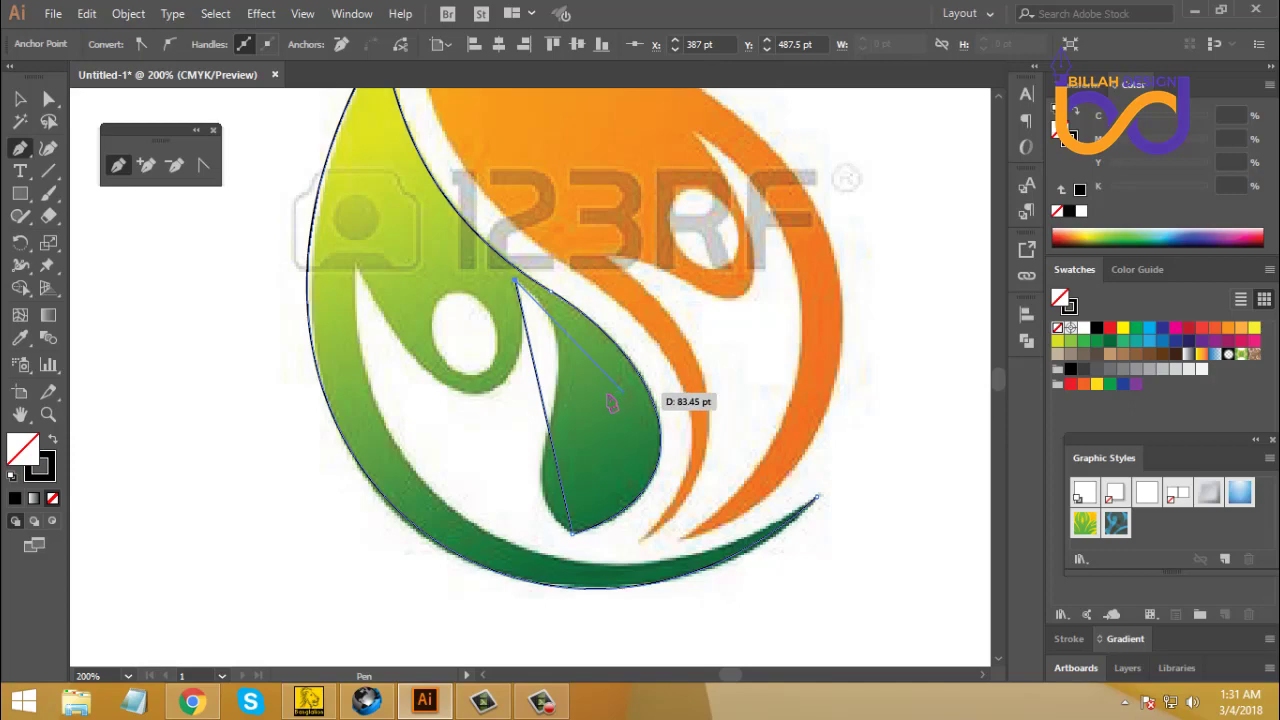
pyautogui.moveTo(552, 438); pyautogui.dragTo(608, 339)
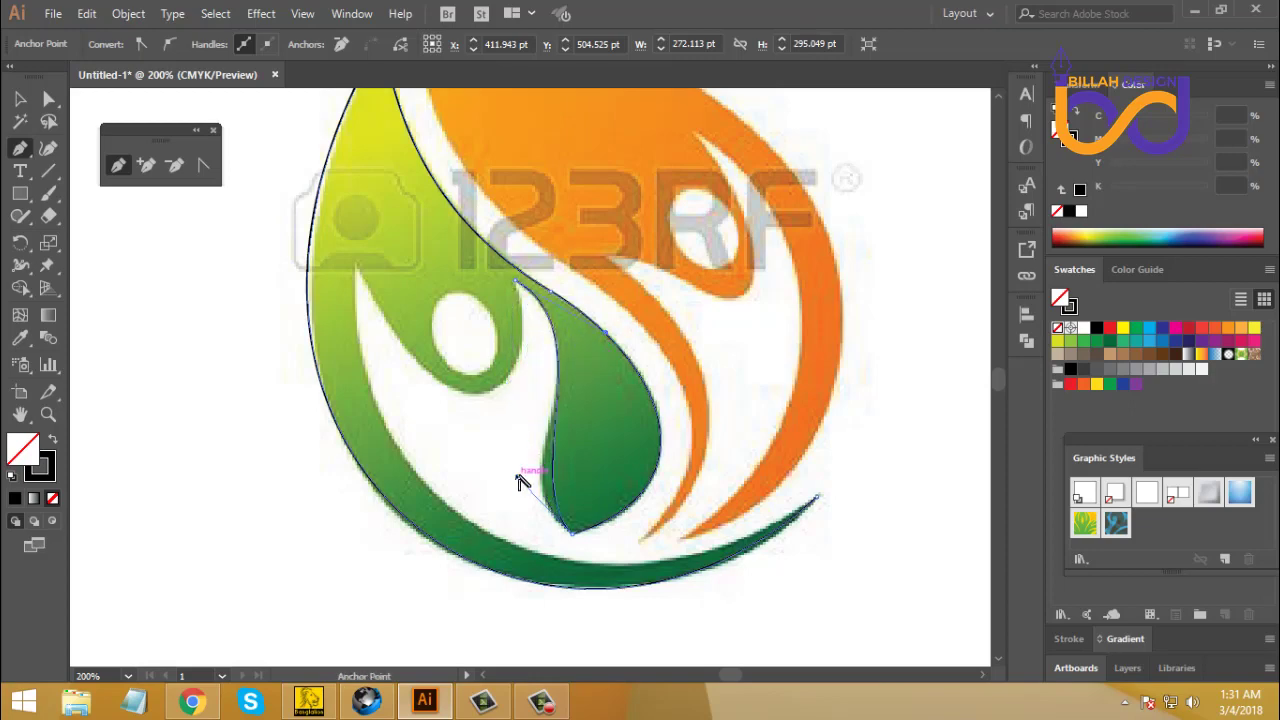
pyautogui.moveTo(517, 483)
pyautogui.mouseDown()
pyautogui.moveTo(486, 482)
pyautogui.moveTo(522, 468)
pyautogui.mouseUp()
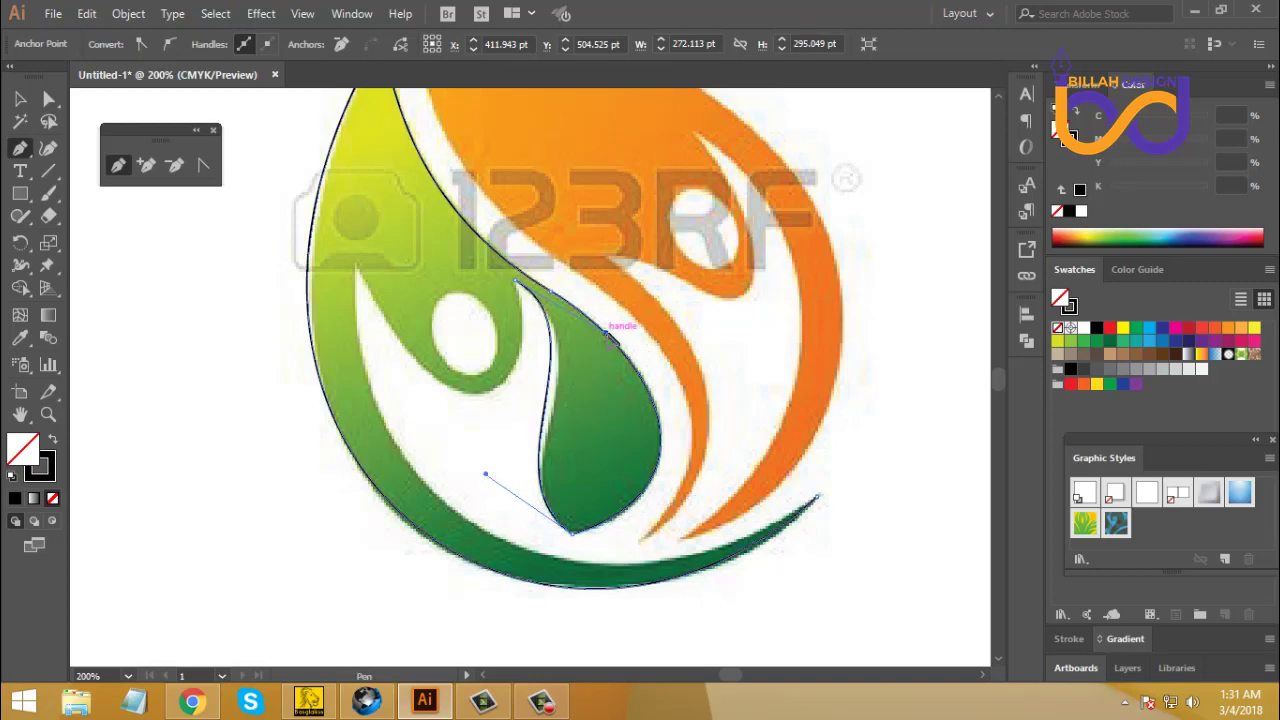
pyautogui.moveTo(622, 350); pyautogui.dragTo(622, 350)
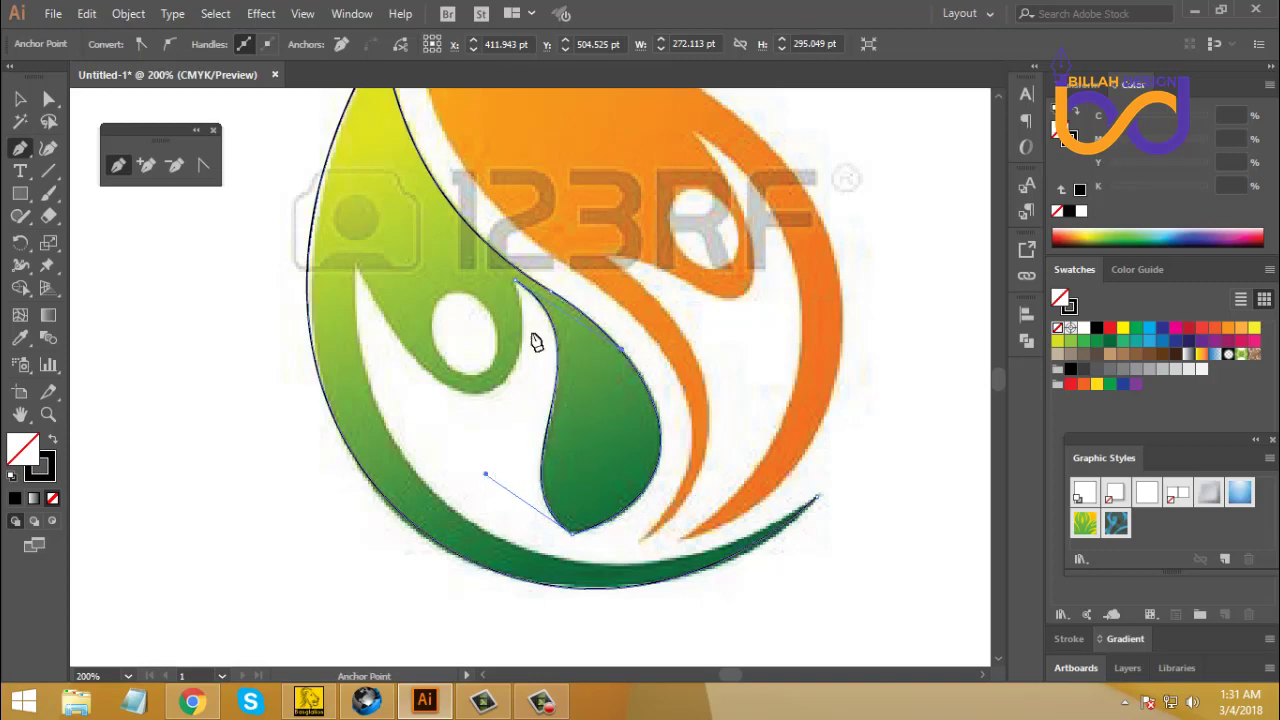
# Step: Continue the path to the inner notch near the shape's left edge and bend the segment beneath the green figure's round head
pyautogui.moveTo(494, 417); pyautogui.dragTo(558, 435)
pyautogui.moveTo(566, 370); pyautogui.dragTo(420, 290)
pyautogui.click(419, 286)
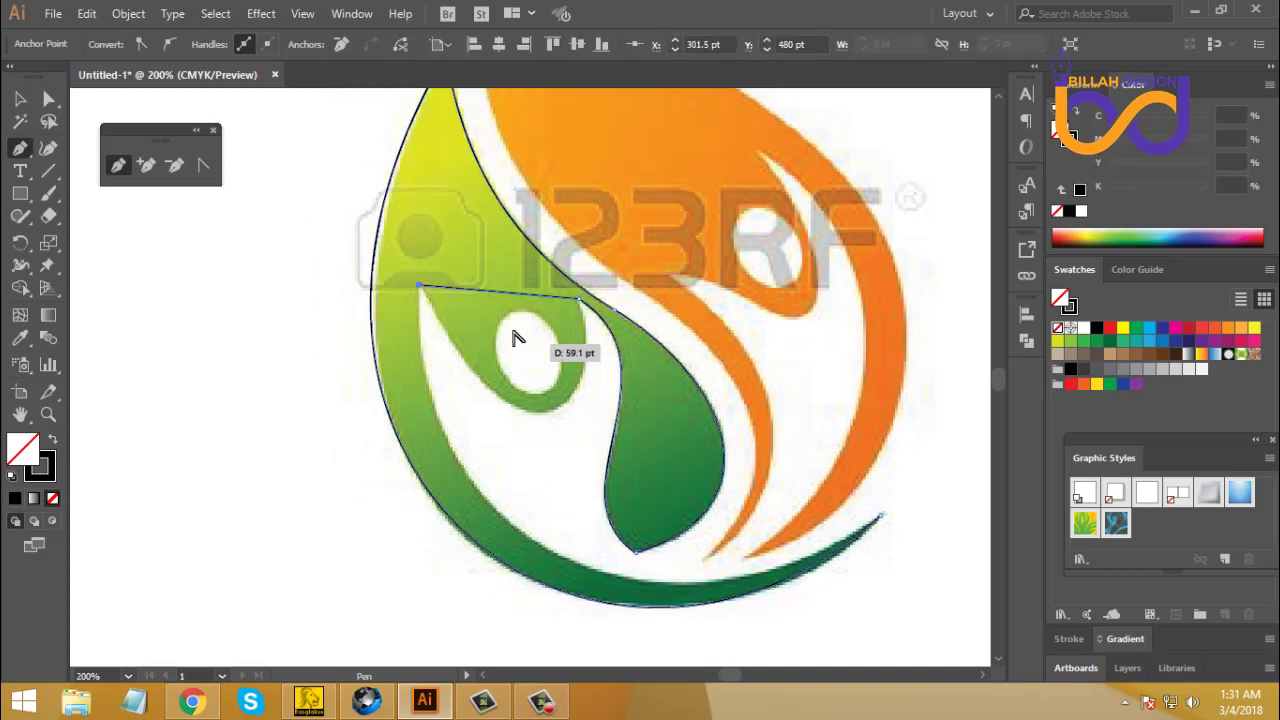
pyautogui.moveTo(506, 297); pyautogui.dragTo(605, 451)
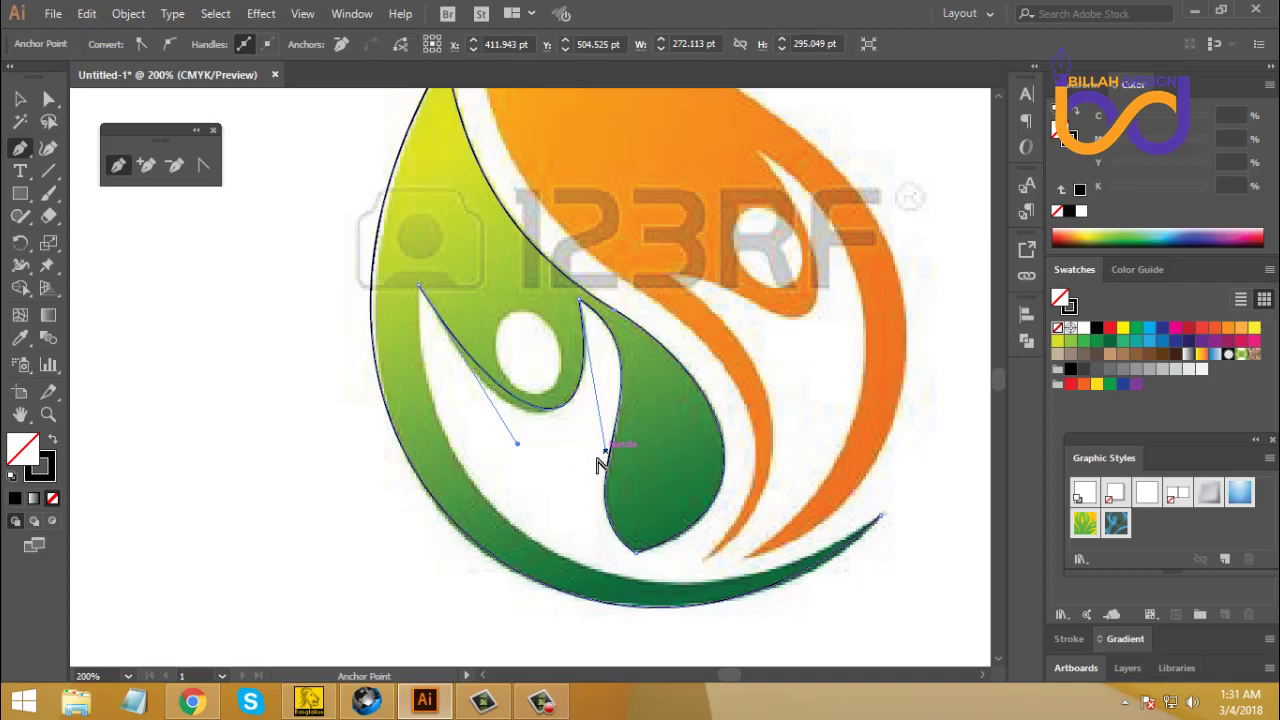
pyautogui.moveTo(517, 444); pyautogui.dragTo(520, 390)
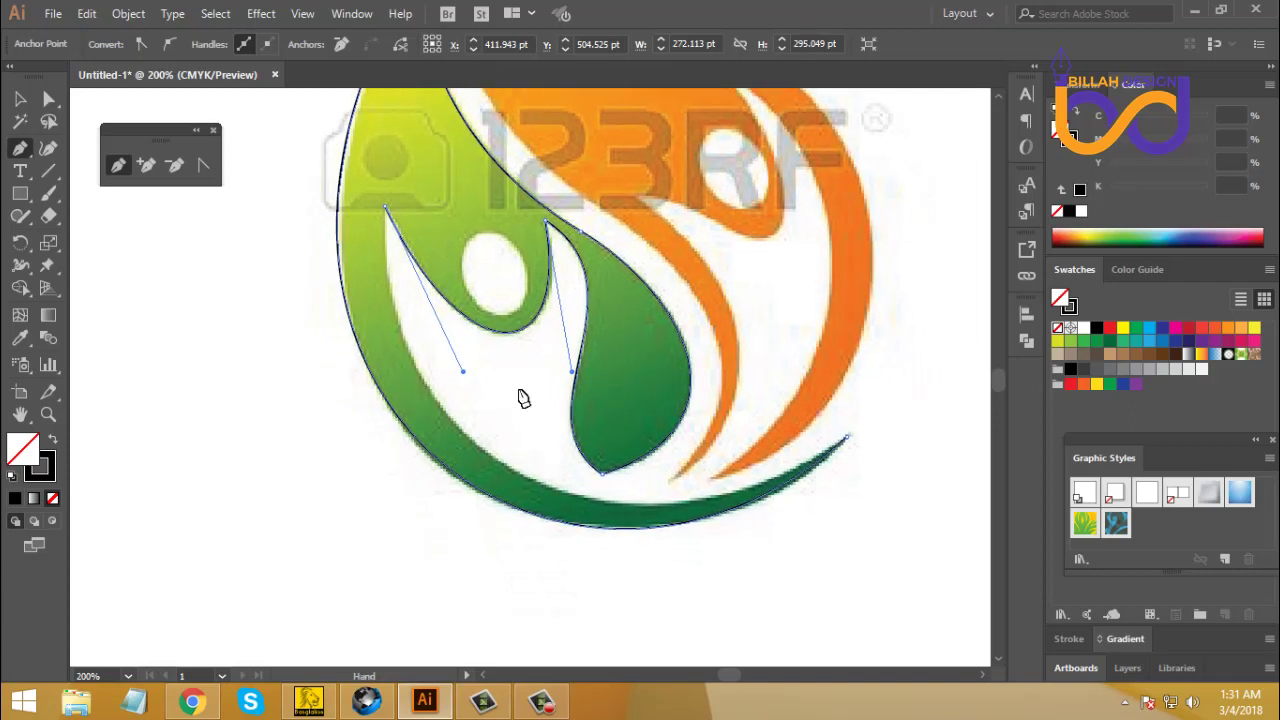
# Step: Close the green outline from the inner notch to the lower-right tip and bend the closing segment along the crescent's inner edge
pyautogui.hotkey('ctrl', '-')
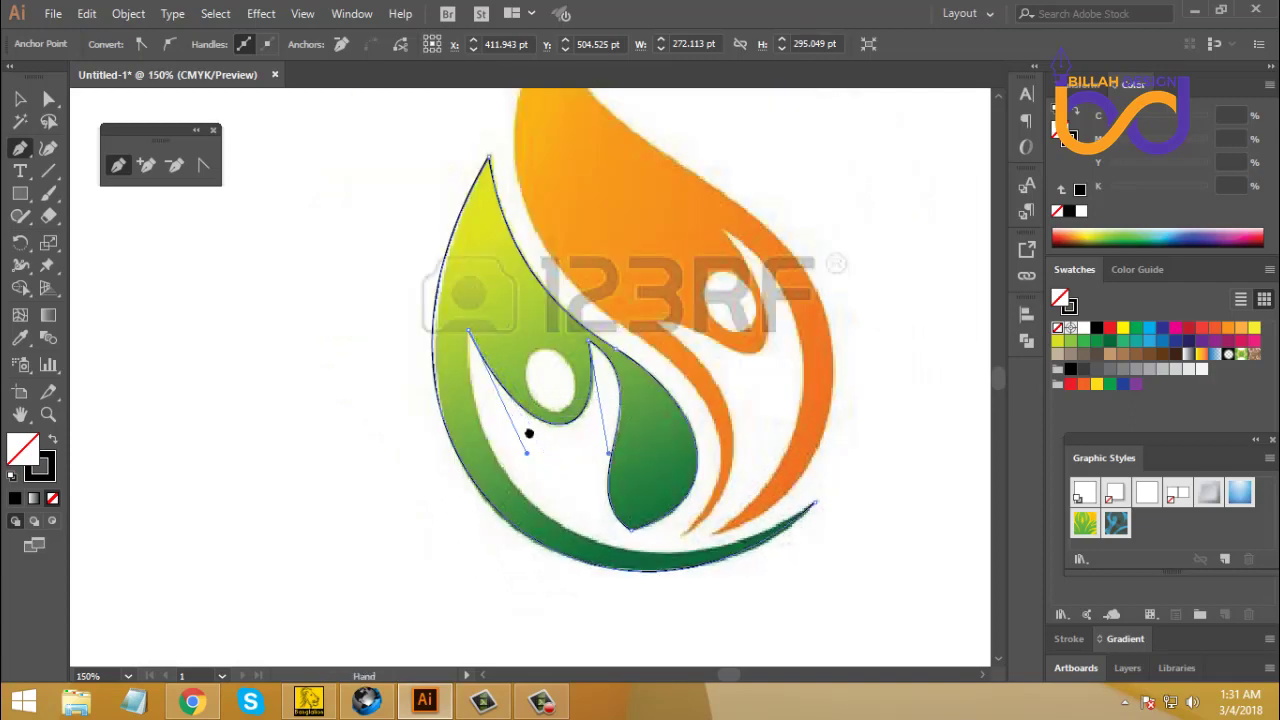
pyautogui.moveTo(563, 468); pyautogui.dragTo(466, 351)
pyautogui.moveTo(487, 420); pyautogui.dragTo(722, 390)
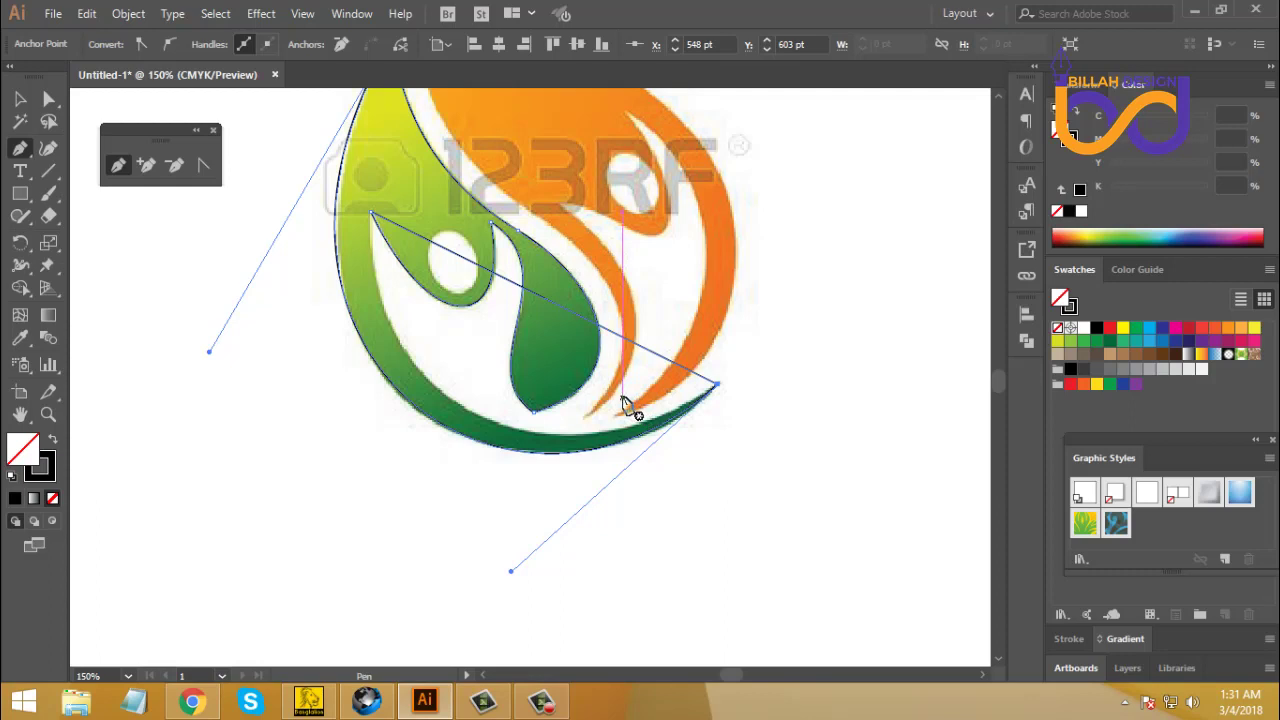
pyautogui.press('alt')
pyautogui.moveTo(575, 318); pyautogui.dragTo(483, 418)
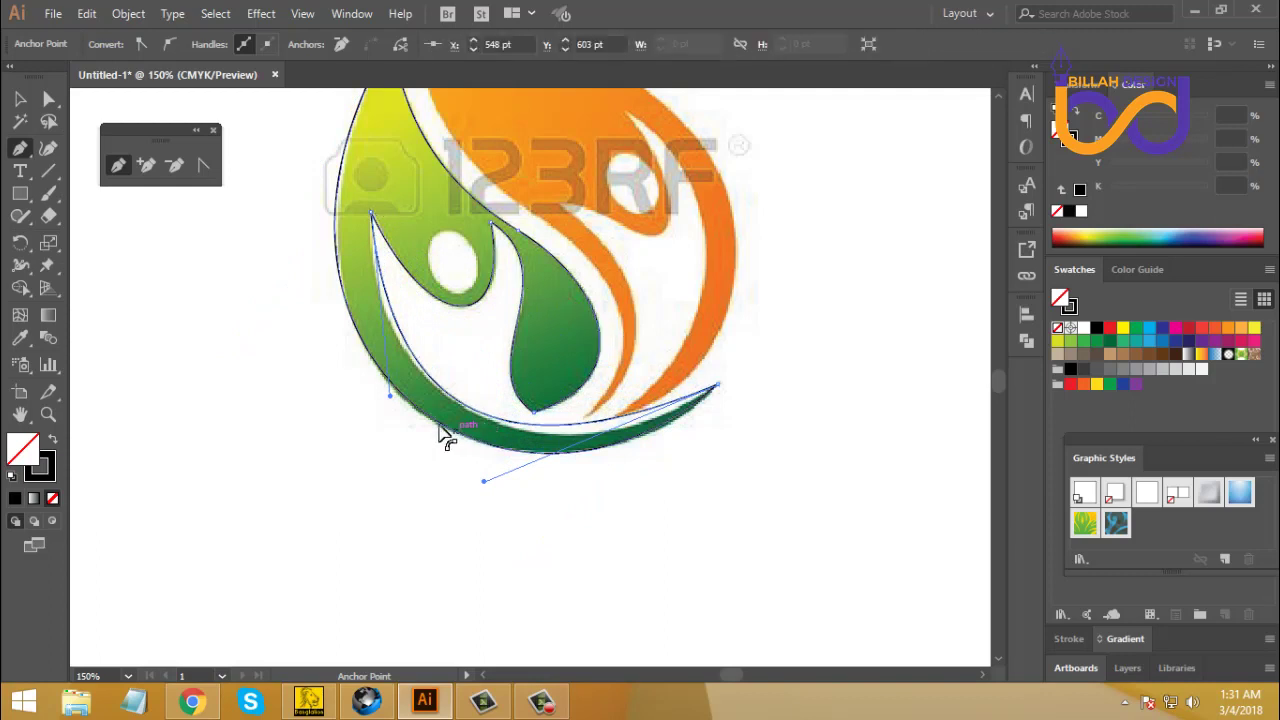
# Step: Adjust both handles of the closing segment so it follows the green crescent's inner edge, and deselect the path
pyautogui.moveTo(390, 397); pyautogui.dragTo(373, 397)
pyautogui.keyDown('ctrl'); pyautogui.click(413, 418); pyautogui.keyUp('ctrl')
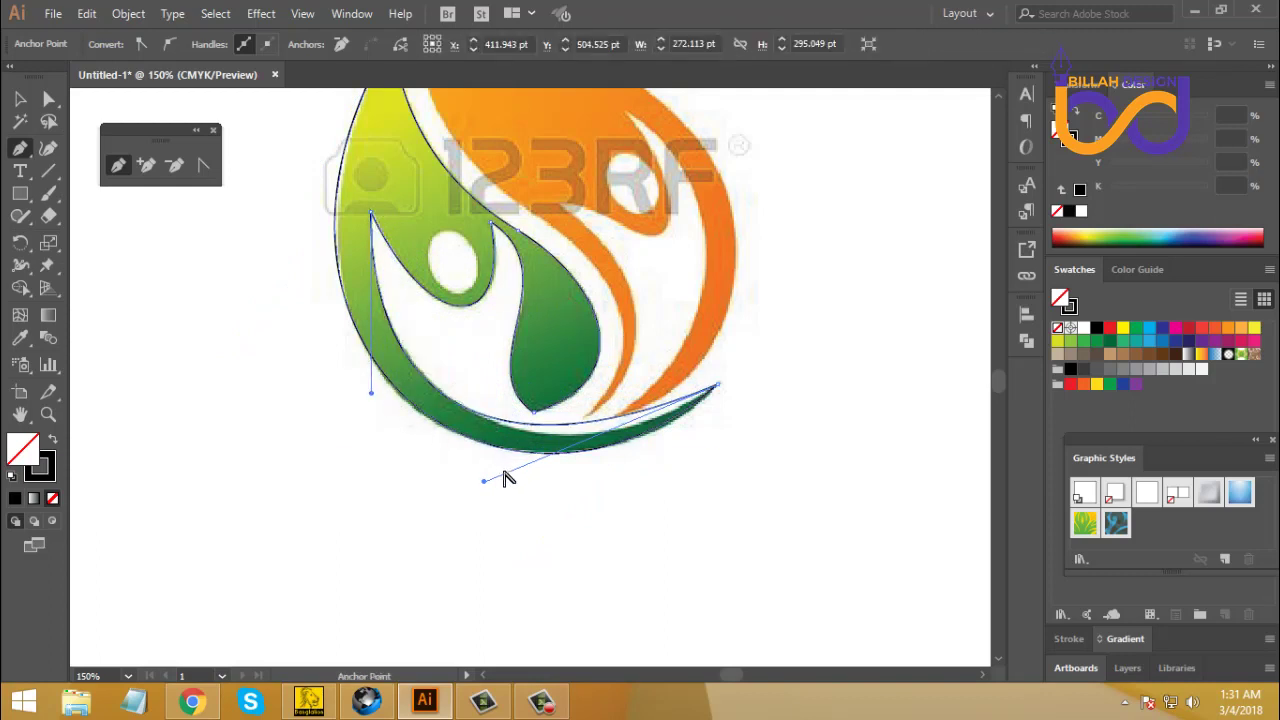
pyautogui.moveTo(484, 482); pyautogui.dragTo(537, 502)
pyautogui.moveTo(370, 394); pyautogui.dragTo(361, 394)
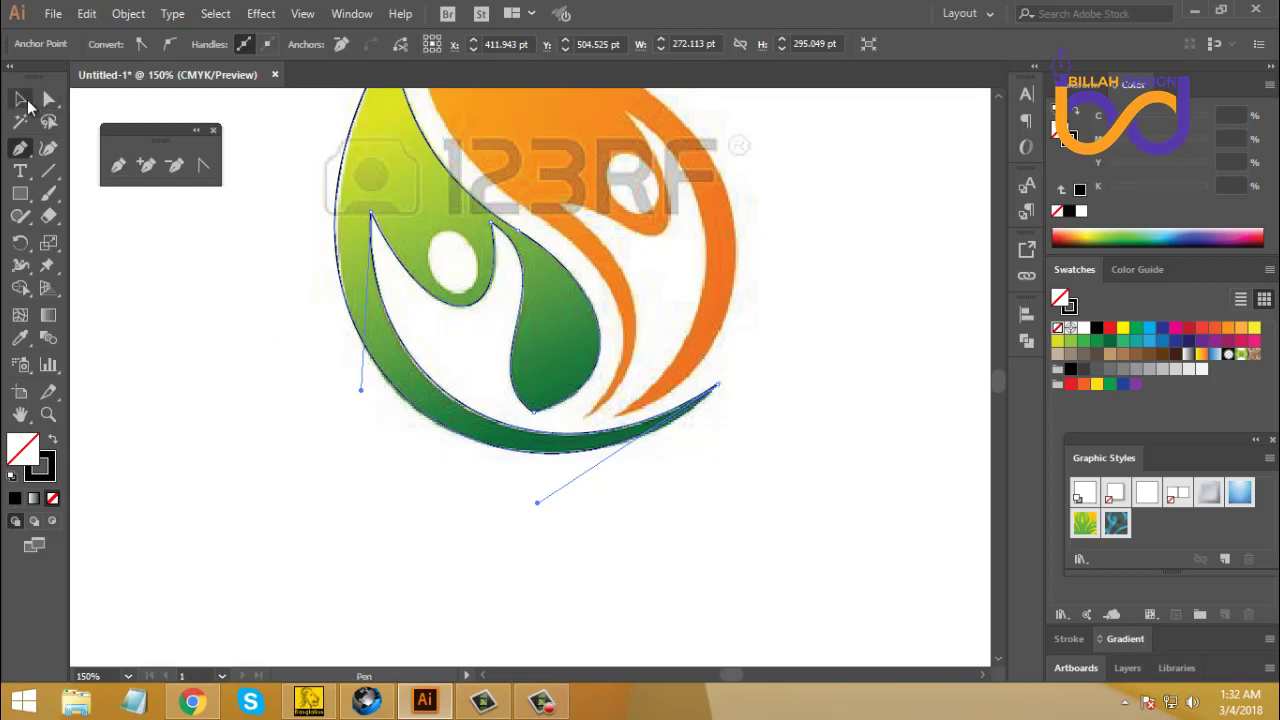
pyautogui.click(20, 99)
pyautogui.click(434, 500)
# Step: Draw an unfilled ellipse over the white oval in the green figure's head
pyautogui.moveTo(580, 316); pyautogui.dragTo(455, 318)
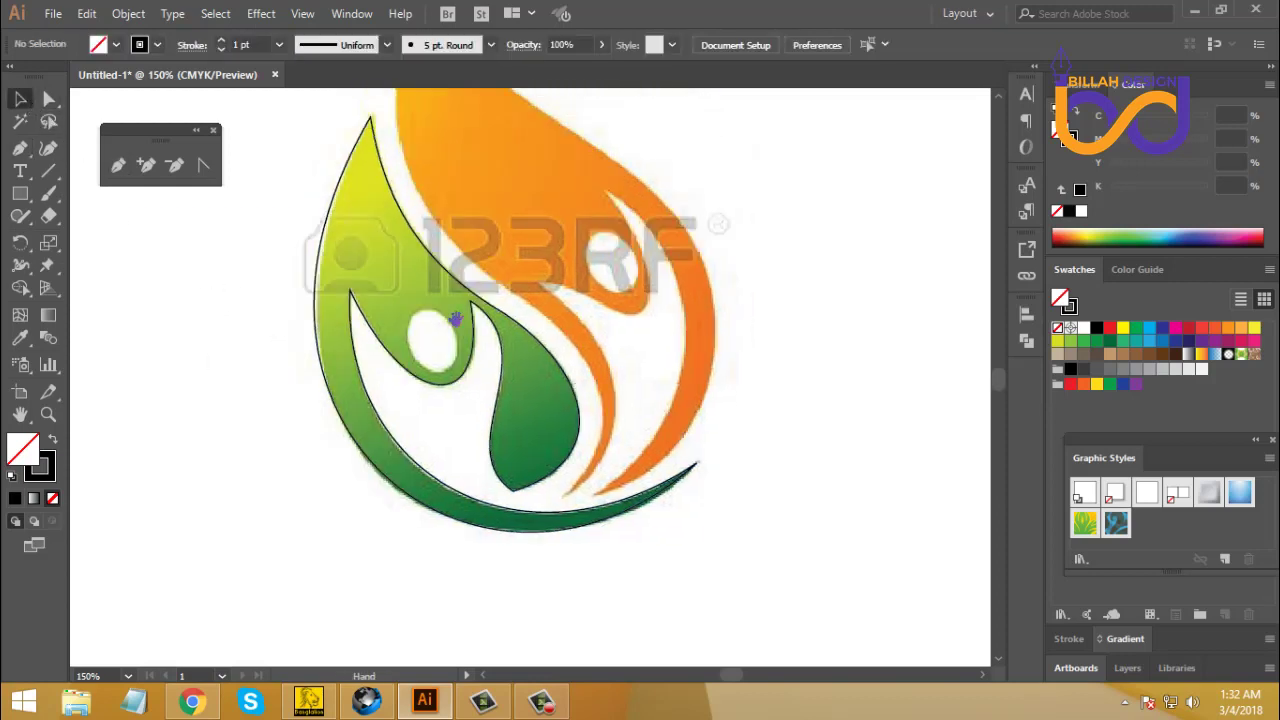
pyautogui.hotkey('ctrl', '+')
pyautogui.hotkey('ctrl', '+')
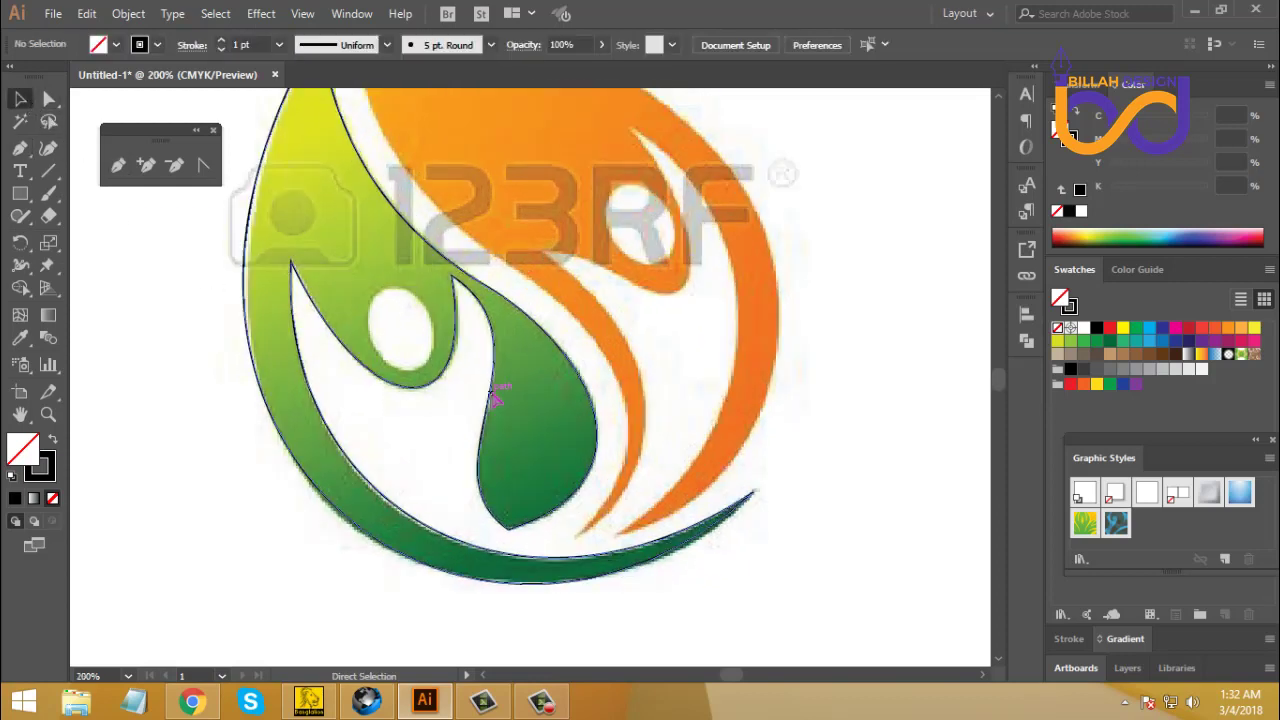
pyautogui.moveTo(409, 360); pyautogui.dragTo(423, 366)
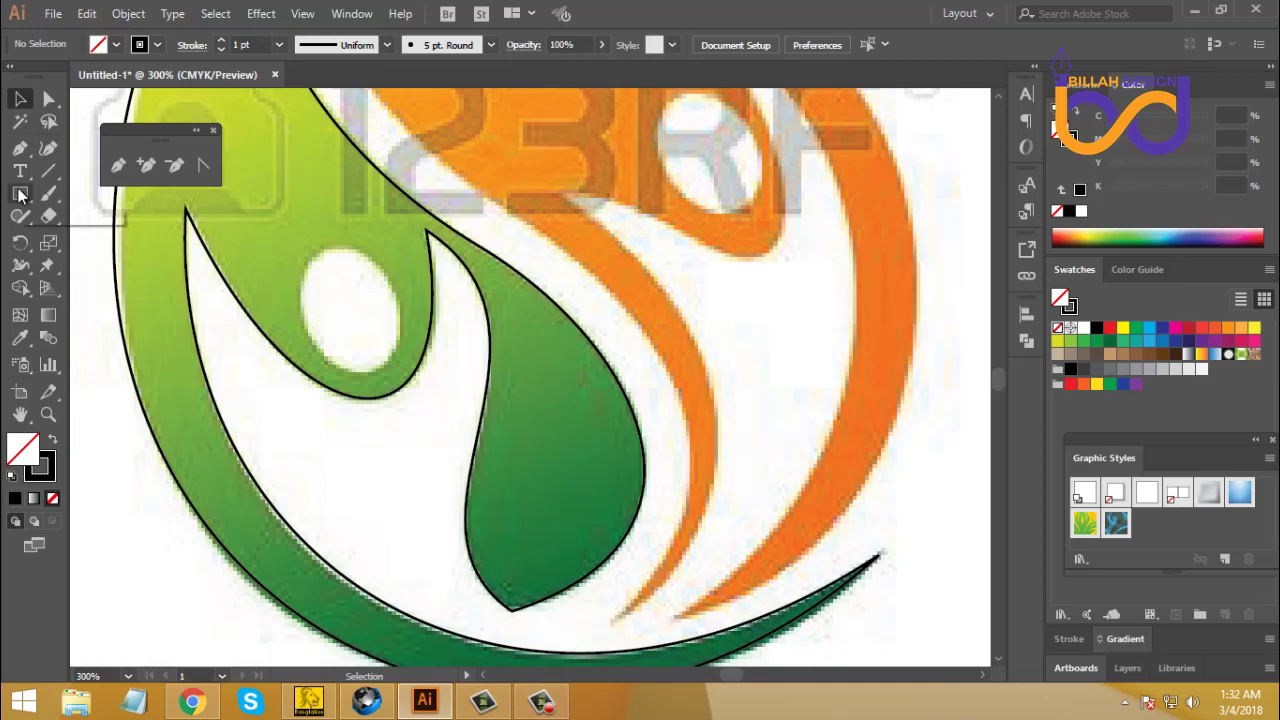
pyautogui.moveTo(19, 195); pyautogui.dragTo(65, 230)
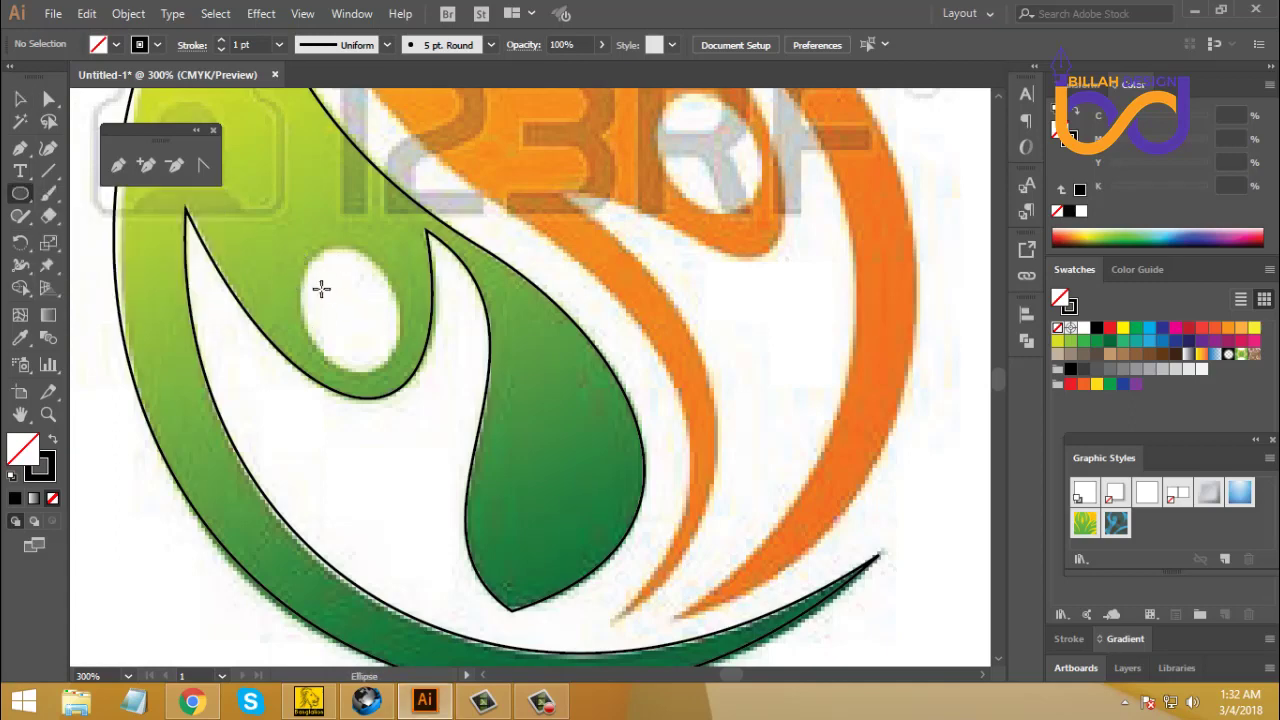
pyautogui.moveTo(312, 252); pyautogui.dragTo(394, 368)
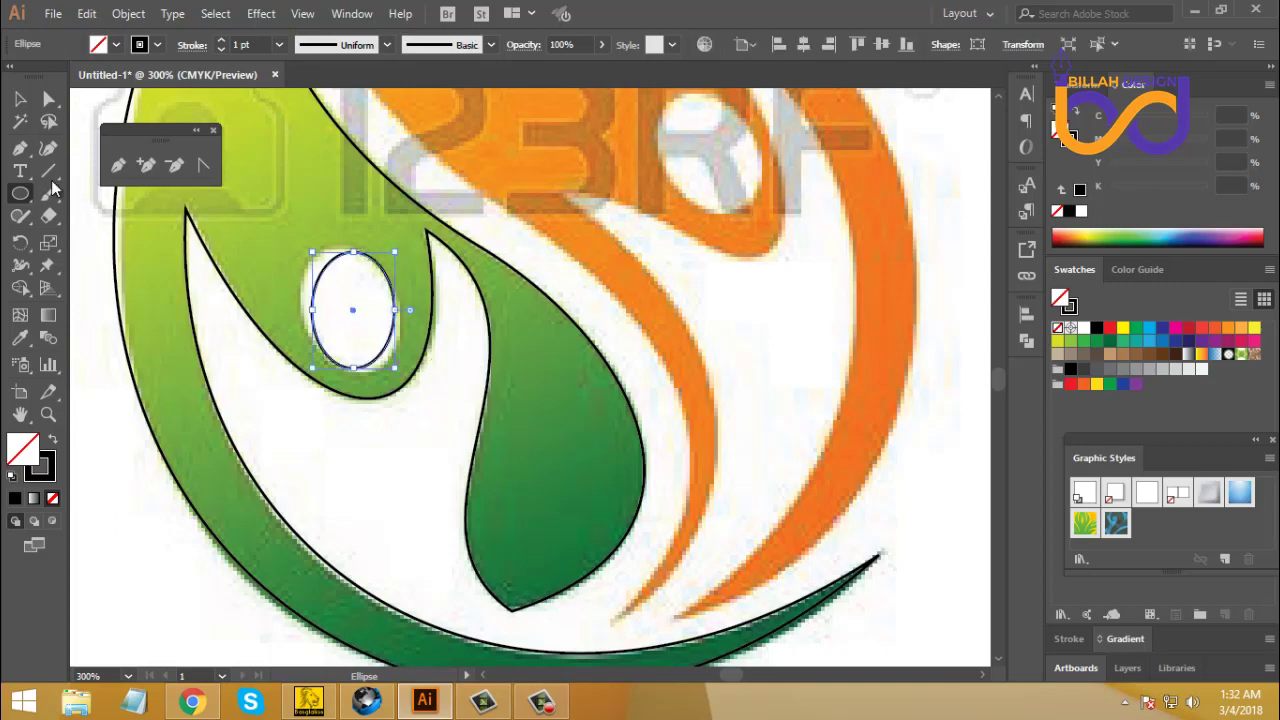
# Step: Tilt the ellipse counterclockwise, enlarge and shift it to match the green figure's white oval, and deselect it
pyautogui.press('v')
pyautogui.moveTo(403, 246)
pyautogui.mouseDown()
pyautogui.moveTo(420, 250)
pyautogui.moveTo(396, 230)
pyautogui.mouseUp()
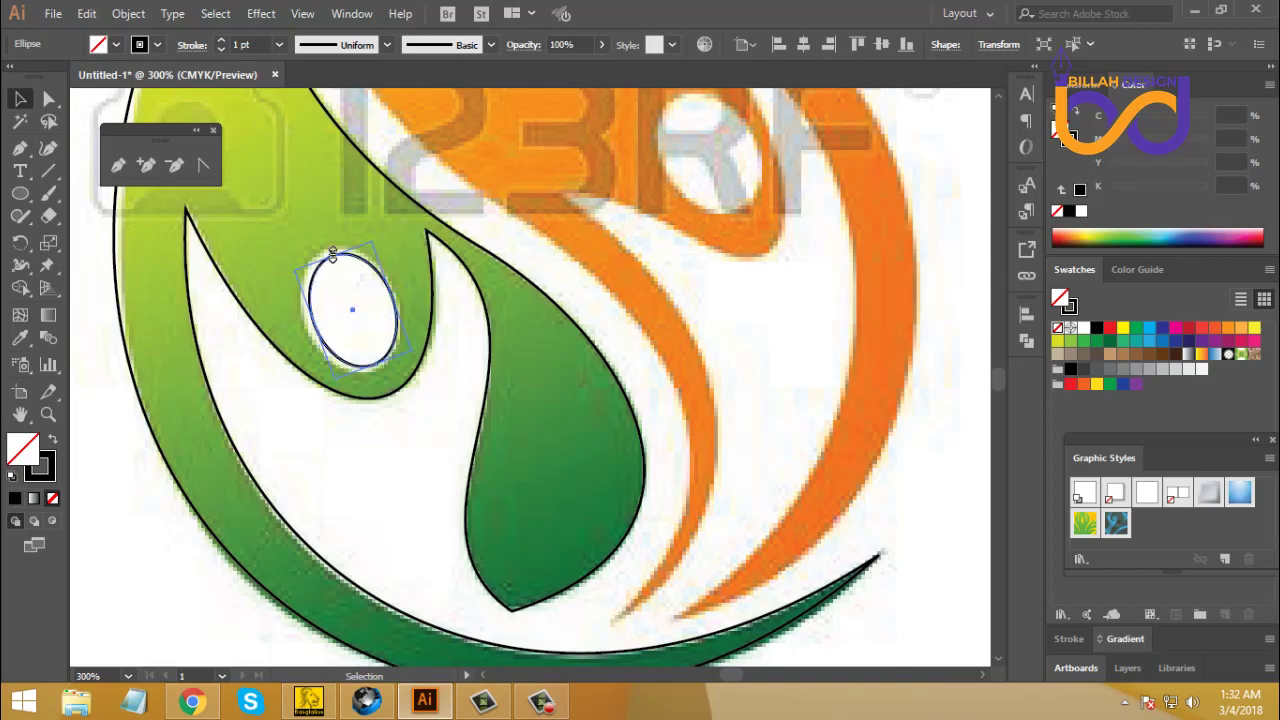
pyautogui.moveTo(333, 255); pyautogui.dragTo(331, 249)
pyautogui.moveTo(315, 321)
pyautogui.mouseDown()
pyautogui.moveTo(328, 345)
pyautogui.moveTo(378, 372)
pyautogui.mouseUp()
pyautogui.click(431, 457)
# Step: Check the traced green outline and head ellipse against the whole logo
pyautogui.press('space')
pyautogui.moveTo(505, 373); pyautogui.dragTo(499, 375)
pyautogui.hotkey('ctrl', '-')
pyautogui.hotkey('ctrl', '-')
pyautogui.hotkey('ctrl', '-')
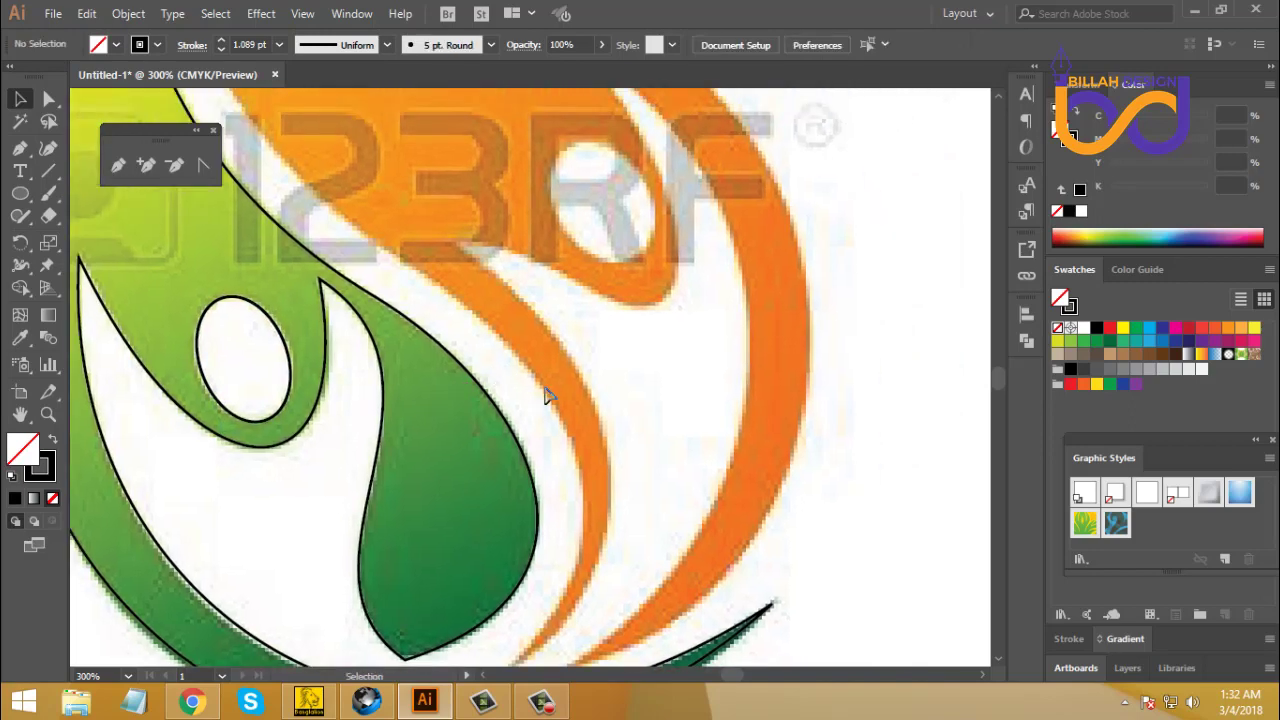
pyautogui.press('space')
pyautogui.moveTo(554, 306)
pyautogui.mouseDown()
pyautogui.moveTo(566, 286)
pyautogui.moveTo(572, 299)
pyautogui.mouseUp()
pyautogui.hotkey('ctrl', '-')
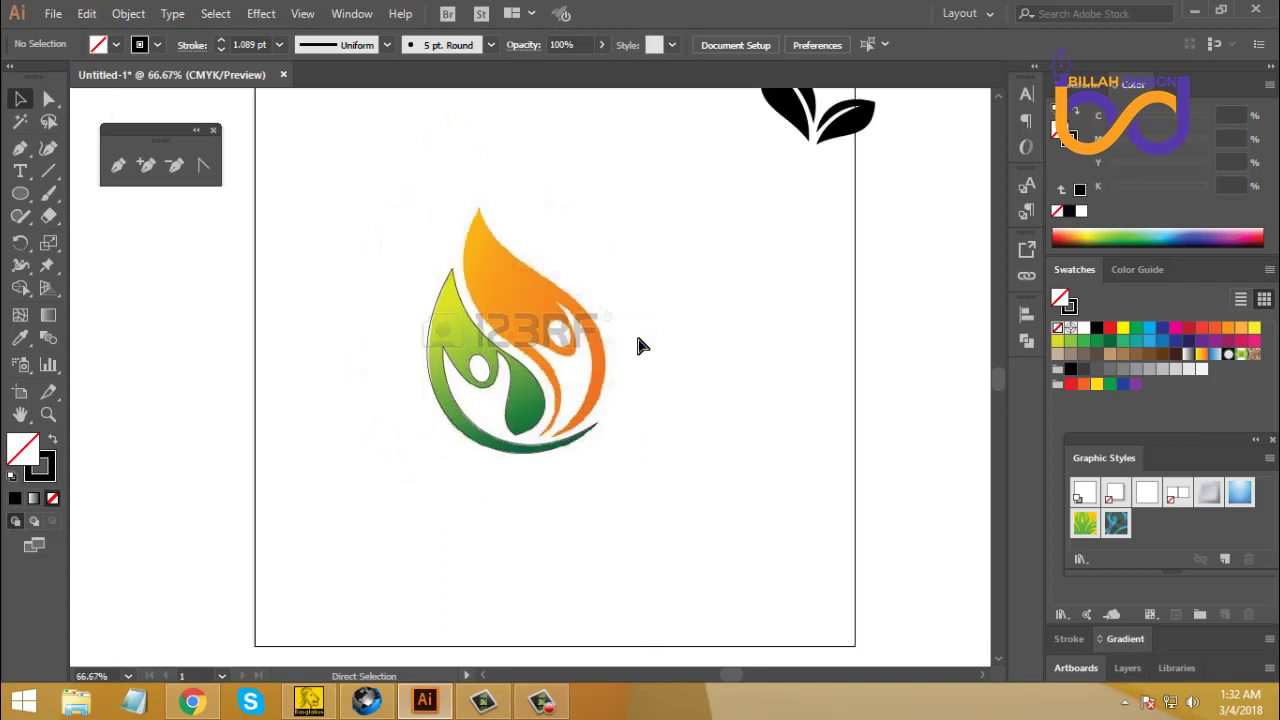
pyautogui.hotkey('ctrl', '+')
pyautogui.hotkey('ctrl', '+')
pyautogui.hotkey('ctrl', '-')
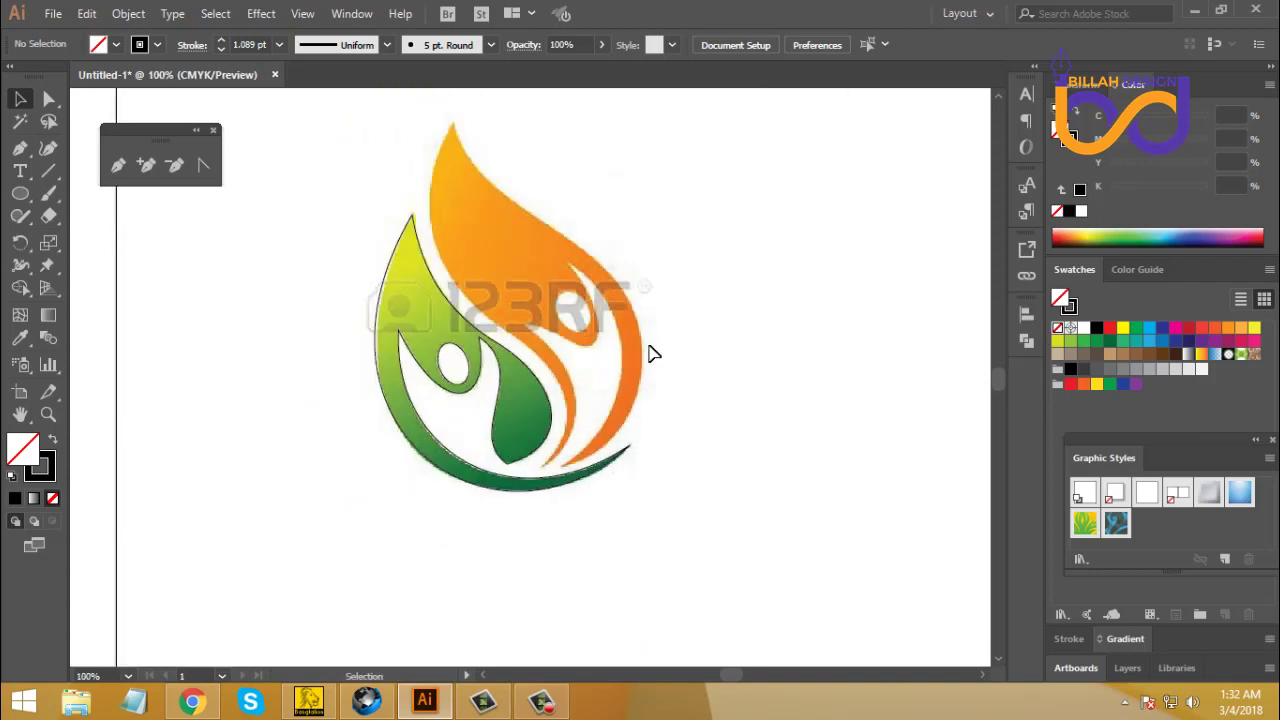
pyautogui.moveTo(558, 260); pyautogui.dragTo(574, 292)
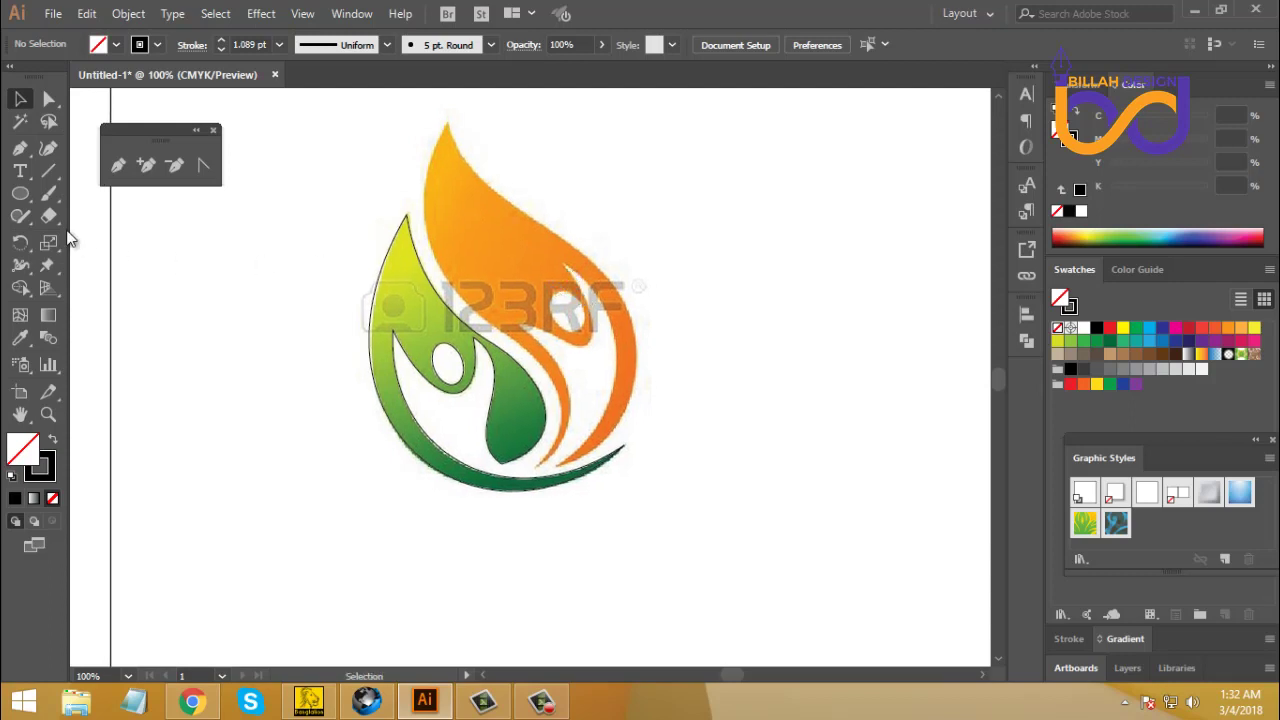
# Step: Start a Pen path at the orange shape's inner tail tip, extend it to the flame's upper tip, and bend the segment into an S-curve
pyautogui.click(118, 165)
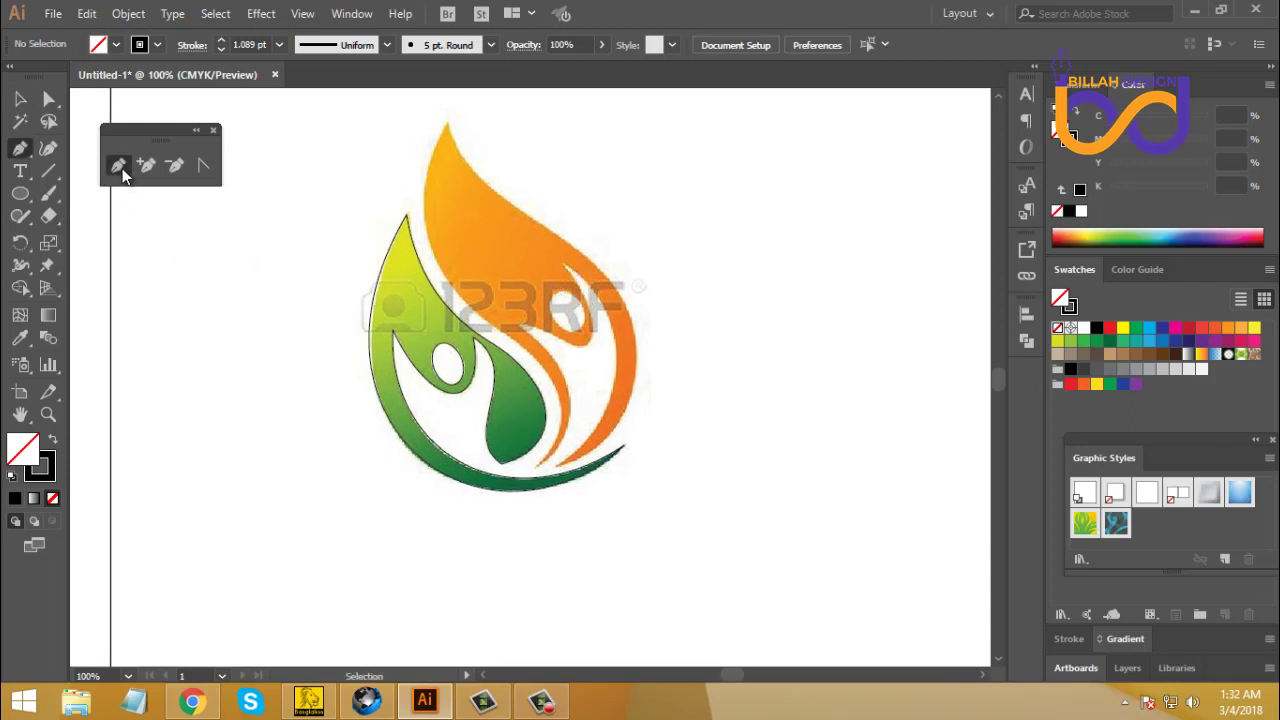
pyautogui.click(535, 466)
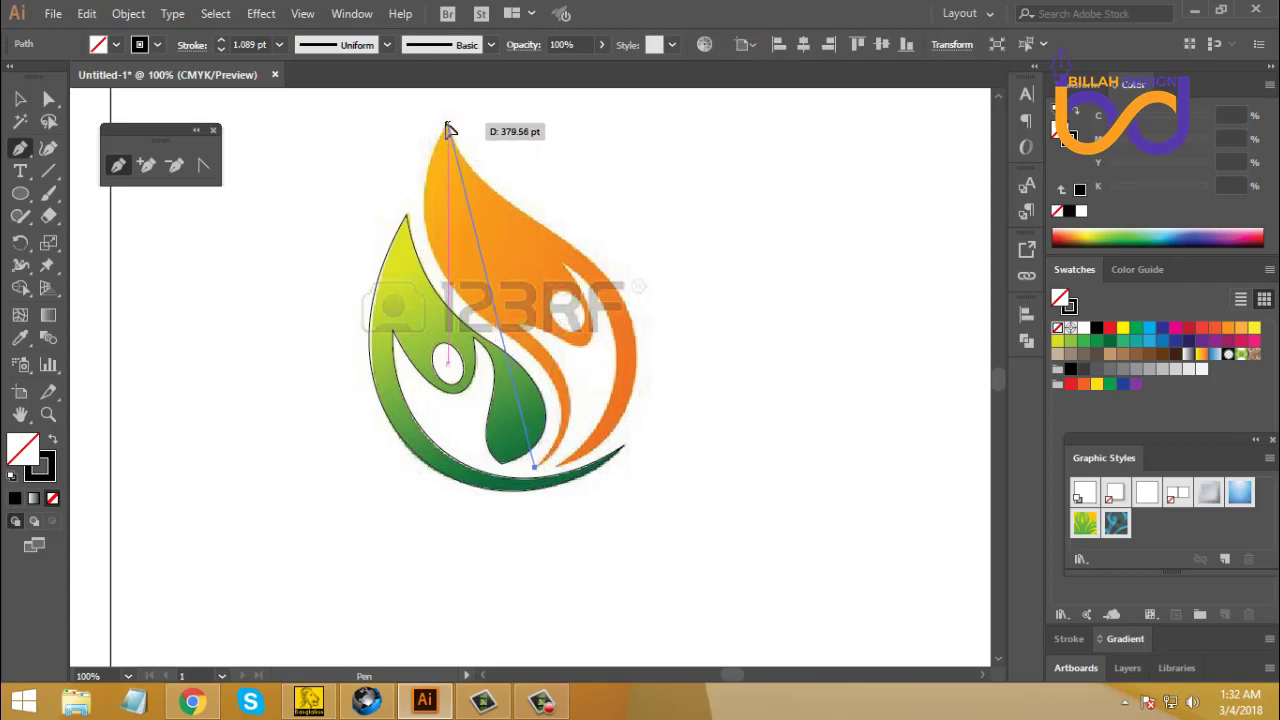
pyautogui.click(447, 124)
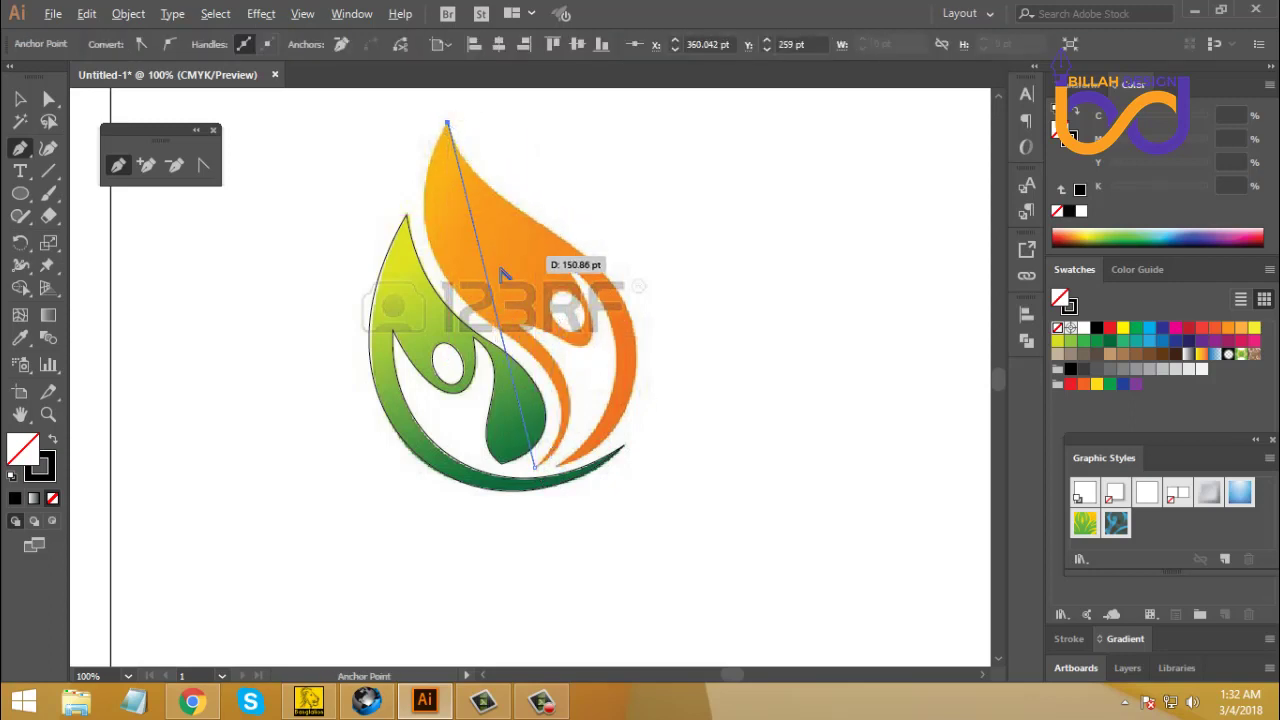
pyautogui.moveTo(487, 279); pyautogui.dragTo(637, 382)
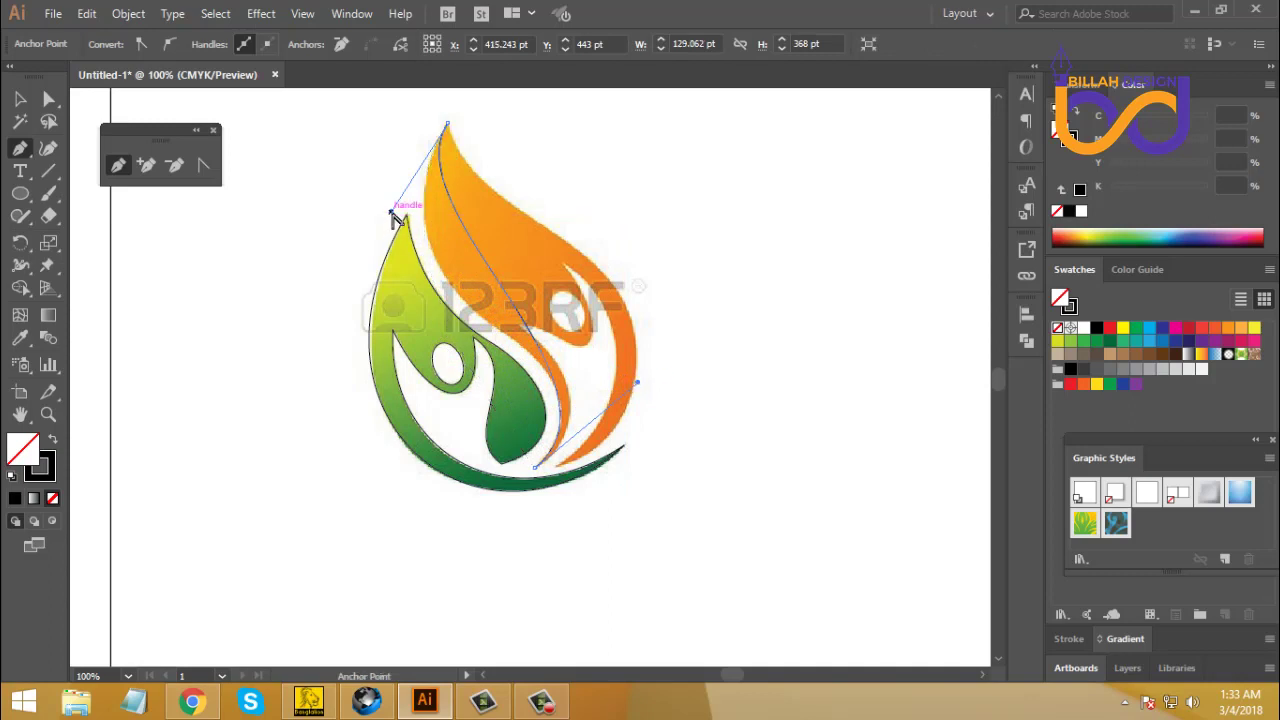
# Step: Adjust the handles at the flame's upper tip and inner tail tip so the segment follows the orange shape's left edge
pyautogui.moveTo(388, 213); pyautogui.dragTo(341, 302)
pyautogui.moveTo(637, 383); pyautogui.dragTo(646, 355)
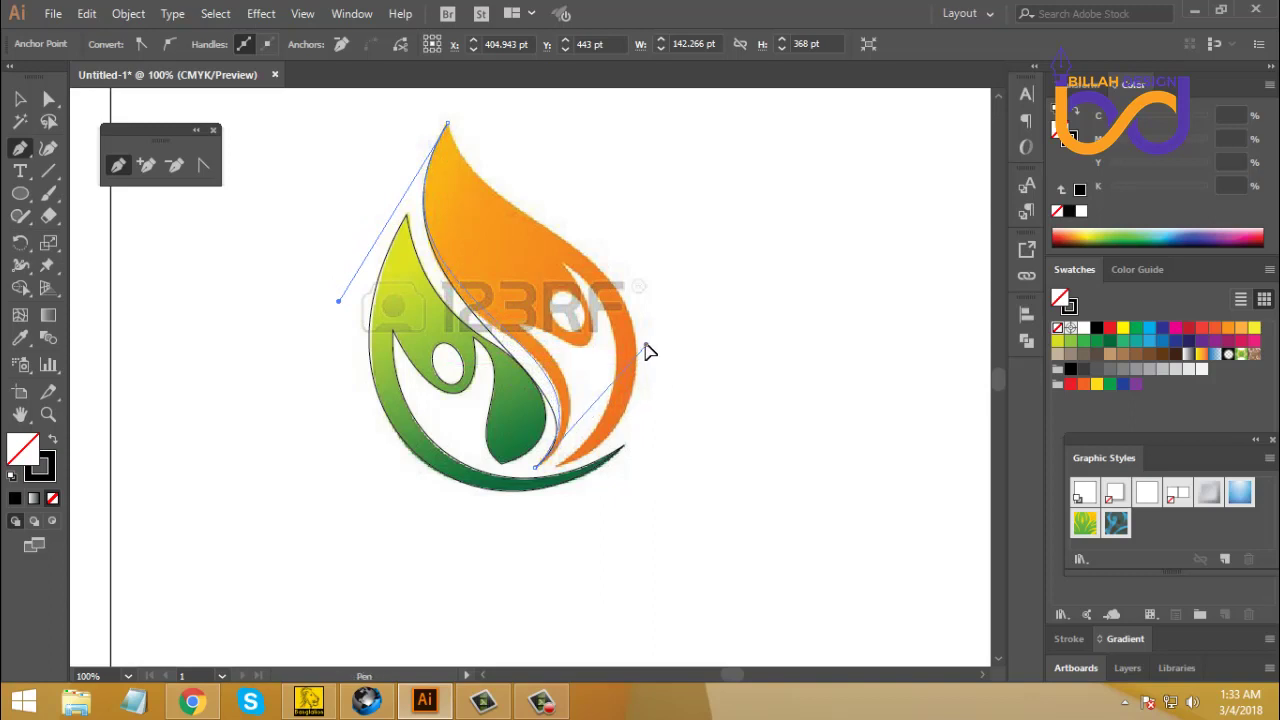
pyautogui.moveTo(646, 347); pyautogui.dragTo(645, 342)
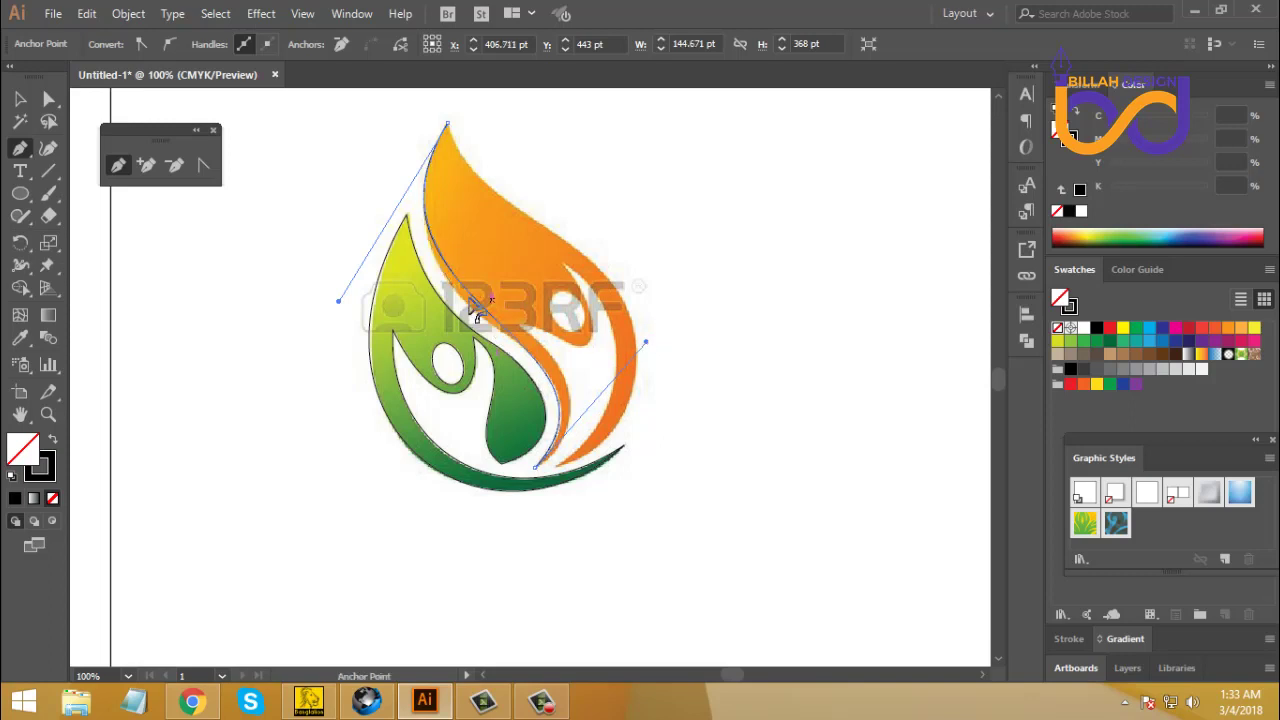
pyautogui.moveTo(338, 301); pyautogui.dragTo(334, 321)
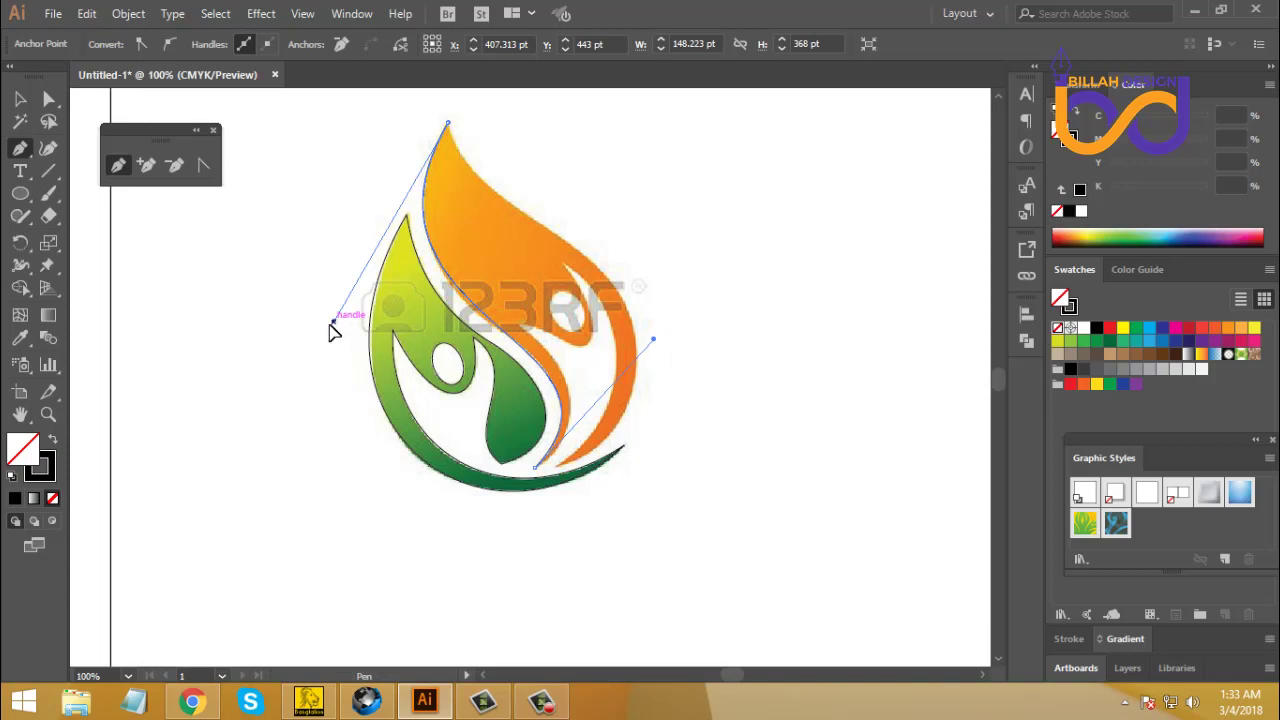
pyautogui.moveTo(326, 328); pyautogui.dragTo(331, 328)
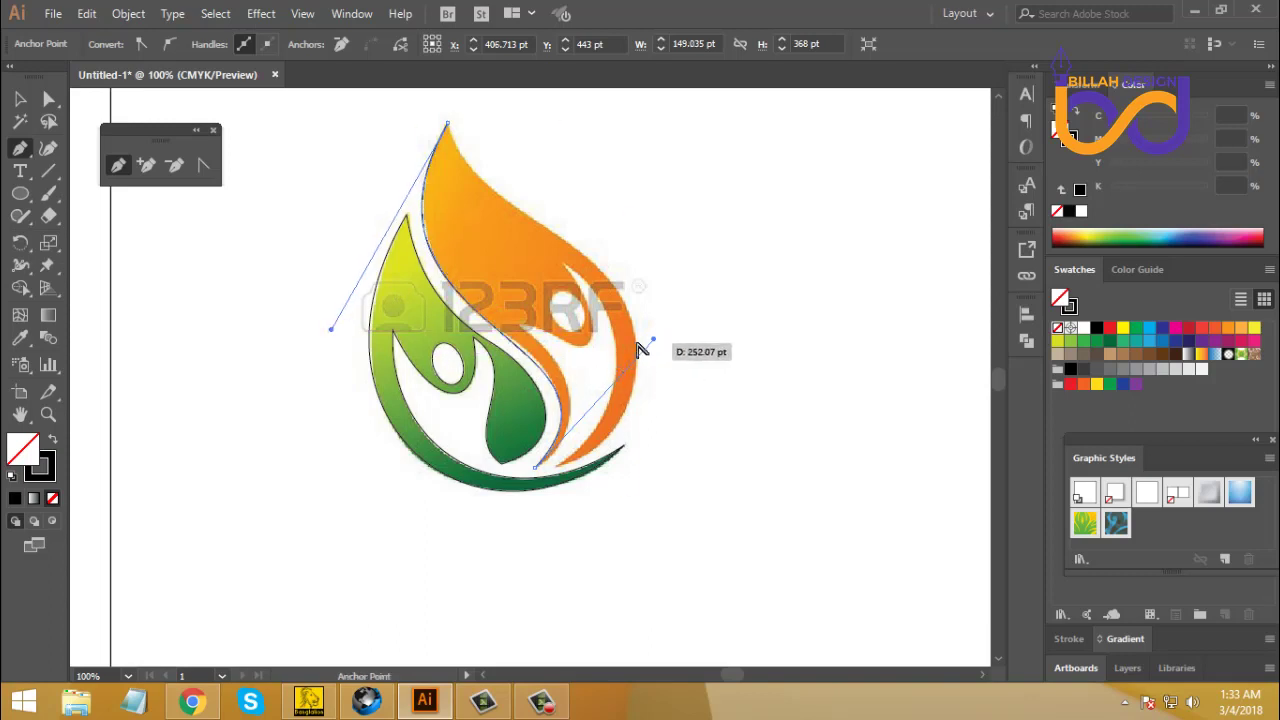
pyautogui.moveTo(655, 337); pyautogui.dragTo(657, 334)
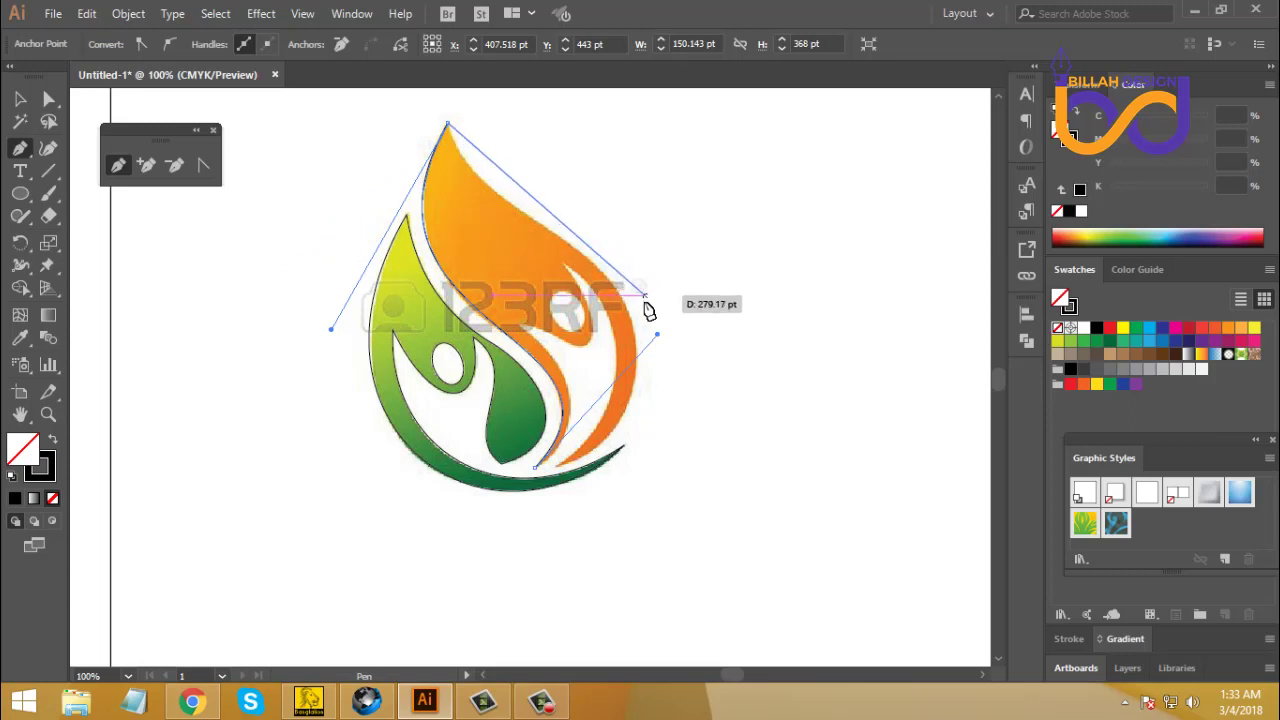
# Step: Continue the path from the flame's upper tip to the outer tail tip and bend the segment toward the orange shape's right edge
pyautogui.press('space')
pyautogui.moveTo(648, 320); pyautogui.dragTo(646, 288)
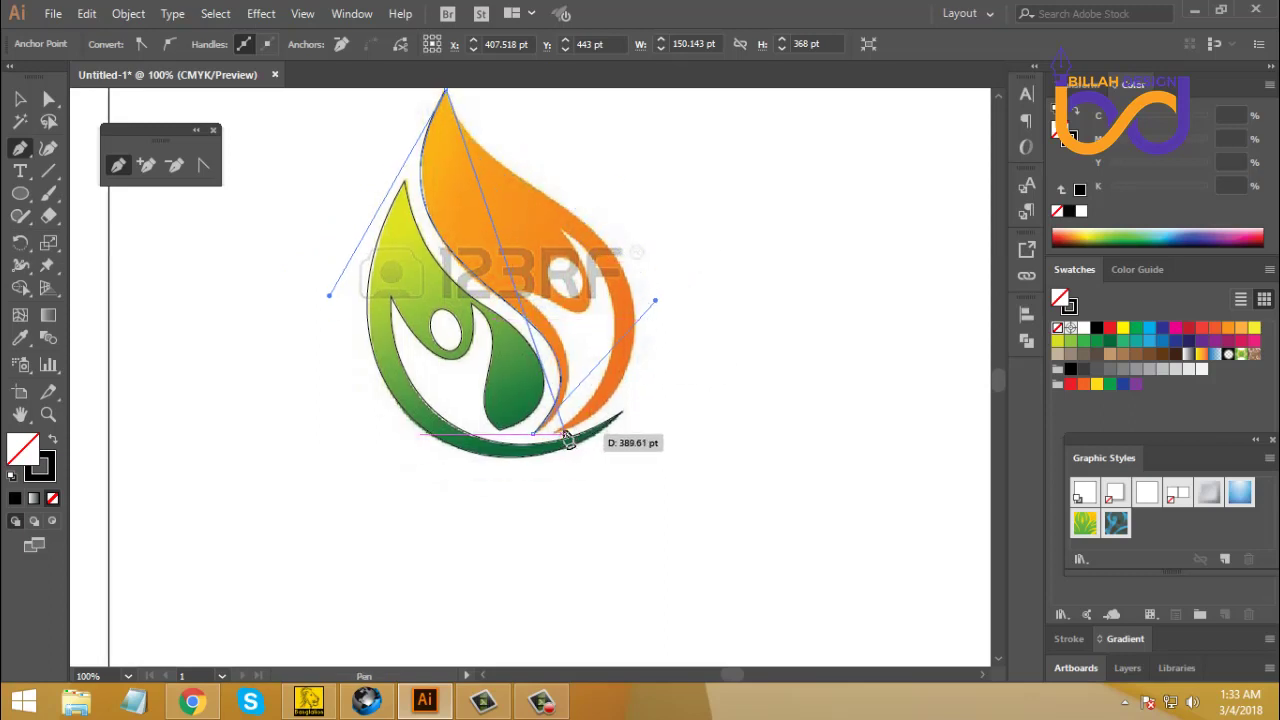
pyautogui.click(555, 434)
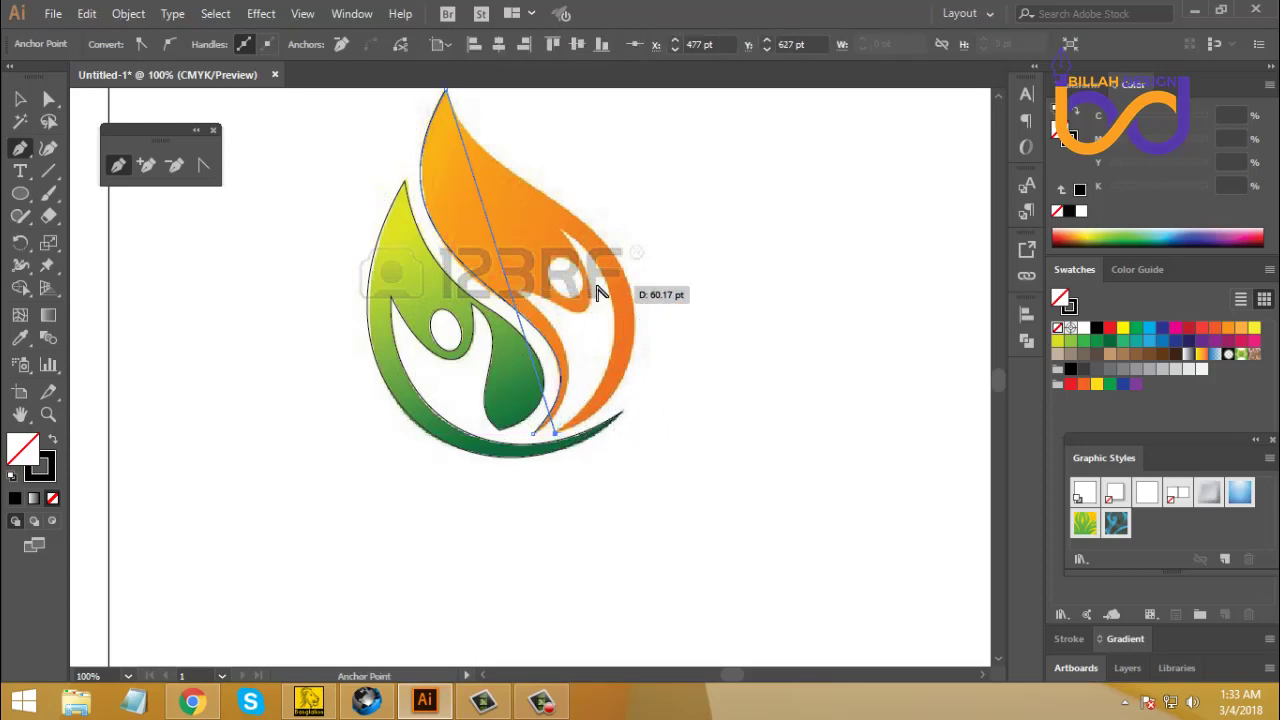
pyautogui.moveTo(517, 290); pyautogui.dragTo(509, 263)
pyautogui.keyDown('alt'); pyautogui.click(509, 263); pyautogui.keyUp('alt')
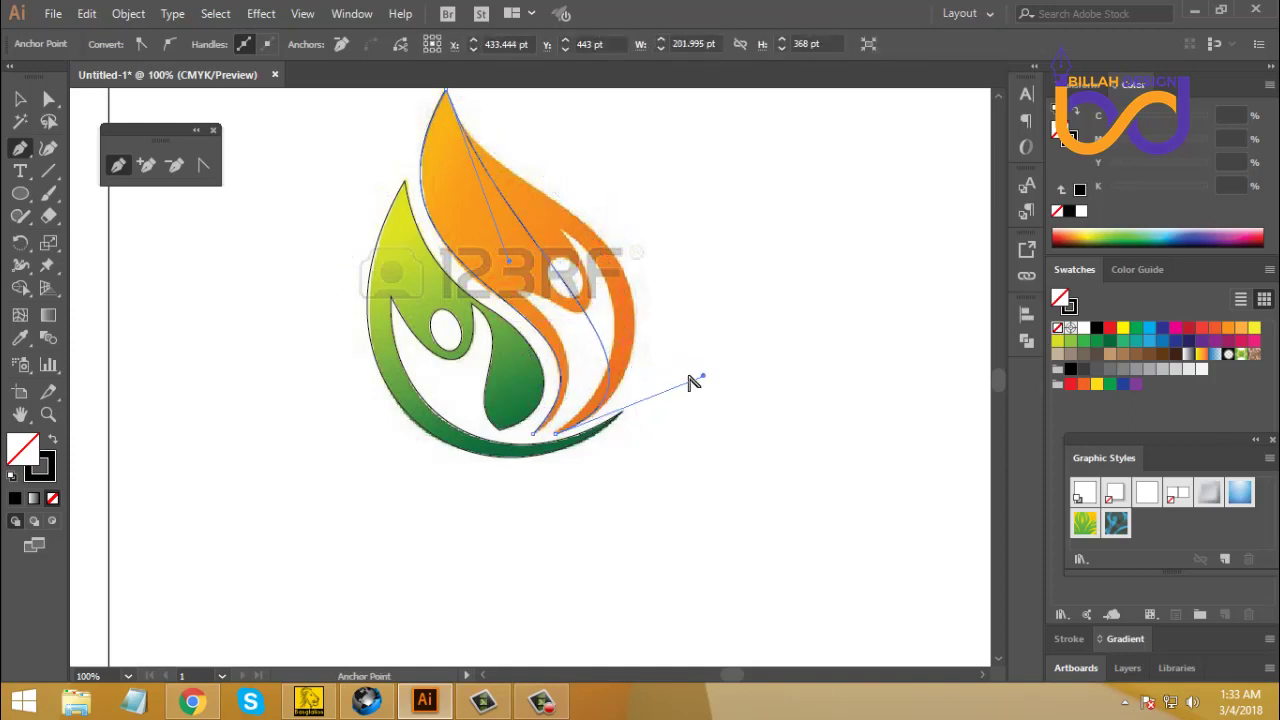
pyautogui.moveTo(703, 377); pyautogui.dragTo(716, 373)
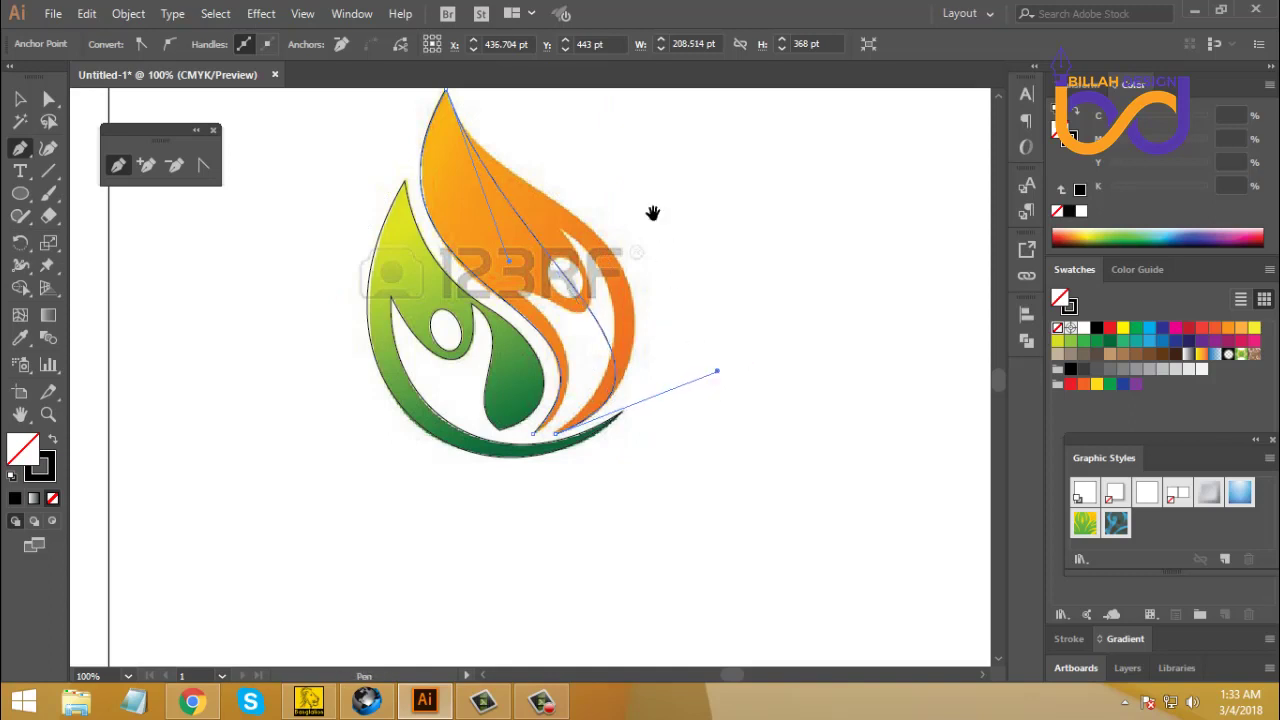
# Step: Add an anchor point midway along the right-hand segment and move it onto the orange outer edge at about X 531 pt, Y 425 pt
pyautogui.moveTo(654, 209); pyautogui.dragTo(603, 300)
pyautogui.click(146, 165)
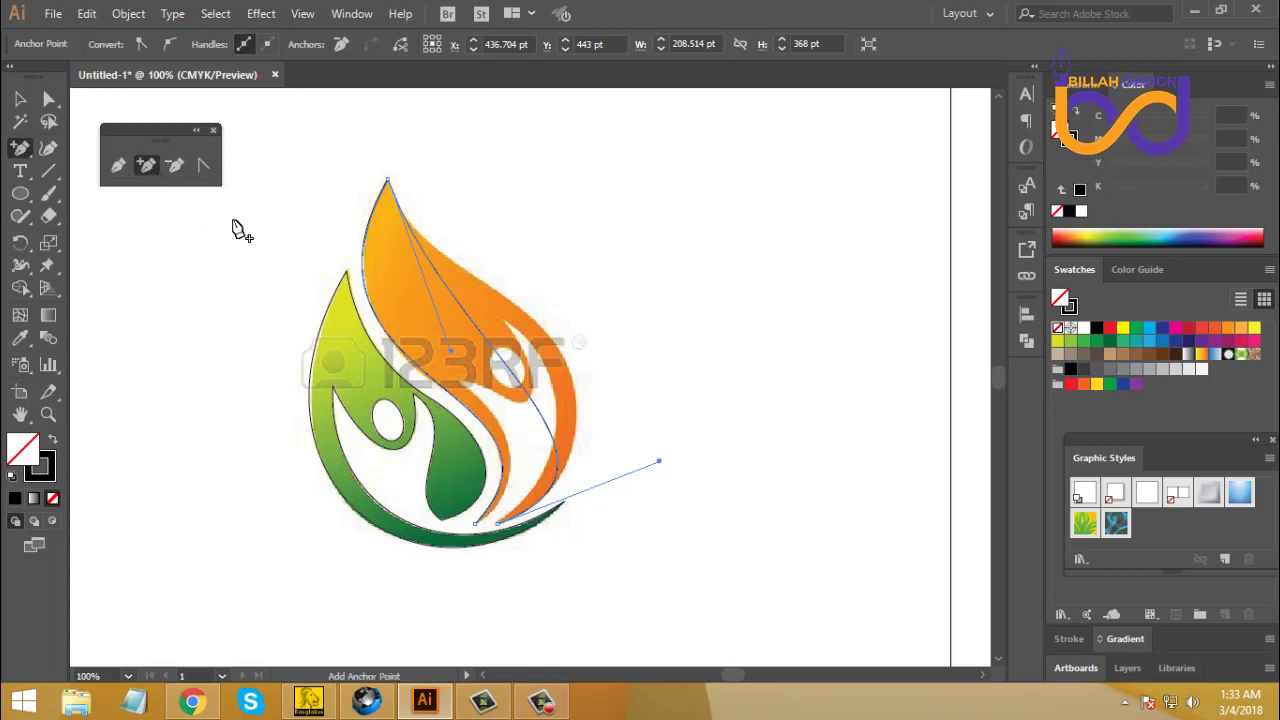
pyautogui.click(506, 364)
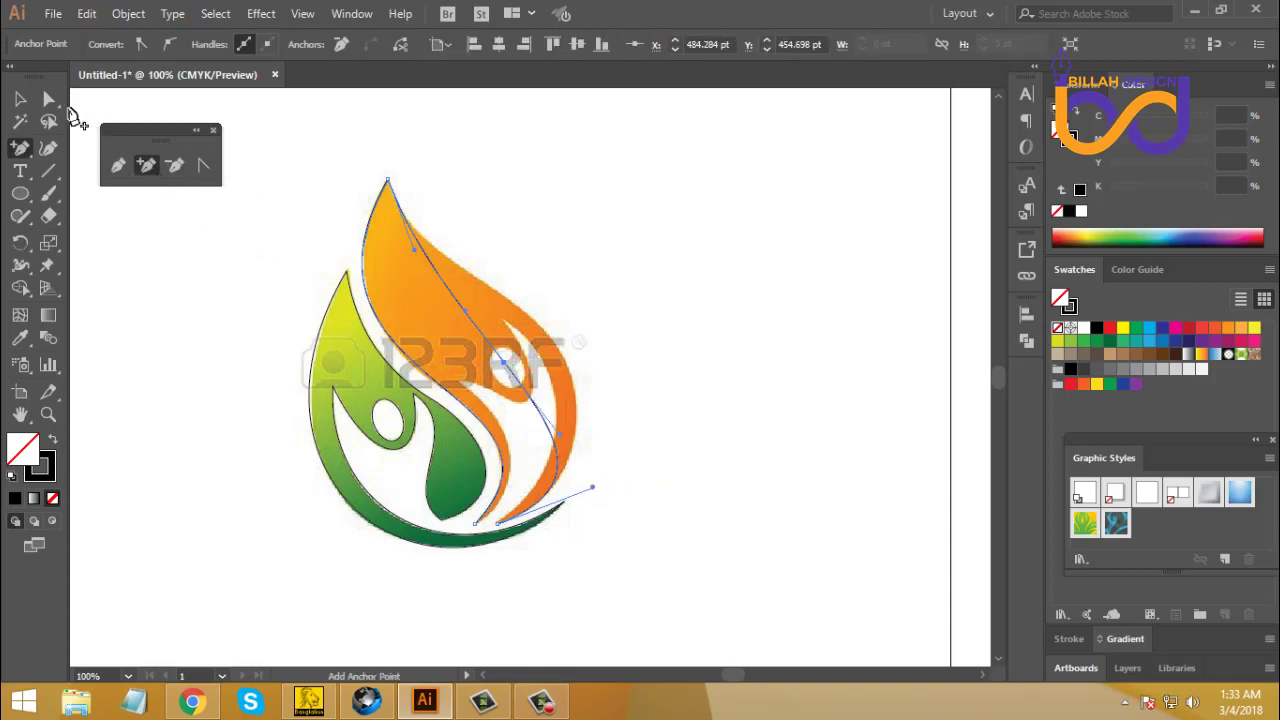
pyautogui.click(48, 98)
pyautogui.moveTo(509, 365); pyautogui.dragTo(543, 328)
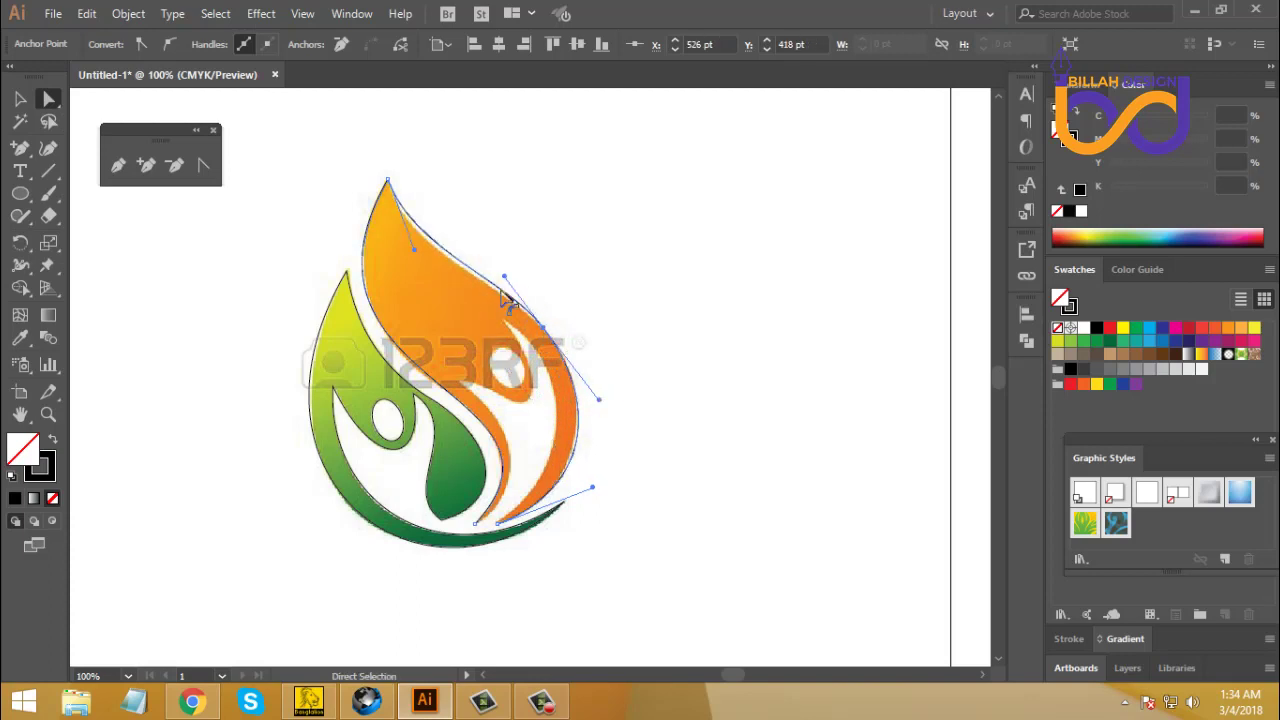
pyautogui.moveTo(543, 328); pyautogui.dragTo(548, 334)
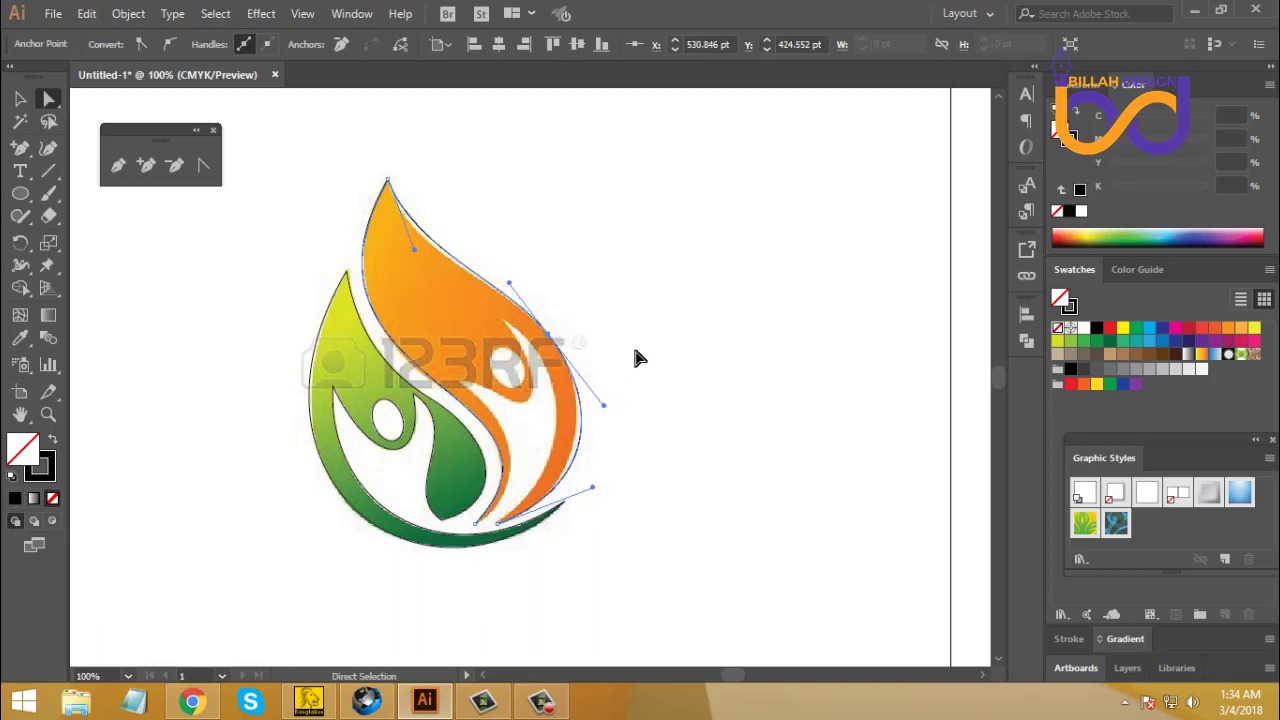
# Step: Adjust the handles at the flame's upper tip and outer tail tip to fit the orange outer edge, and deselect the path
pyautogui.click(416, 258)
pyautogui.click(533, 397)
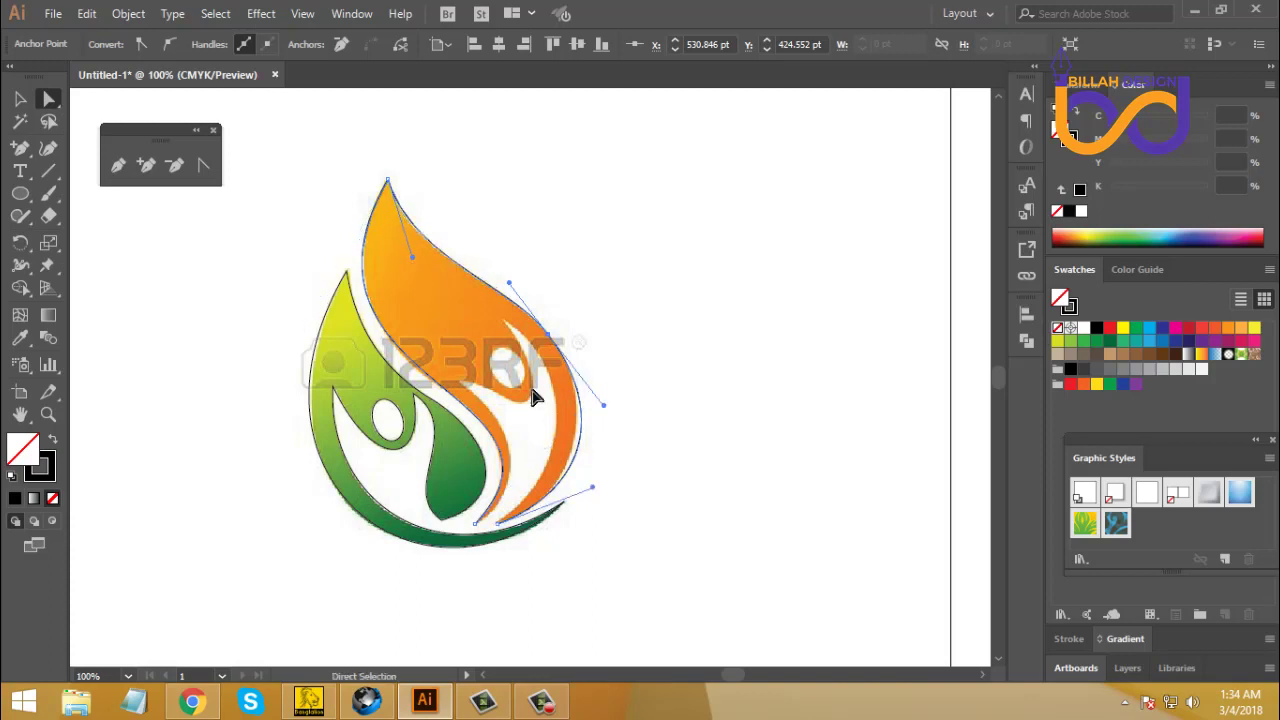
pyautogui.moveTo(590, 488); pyautogui.dragTo(577, 506)
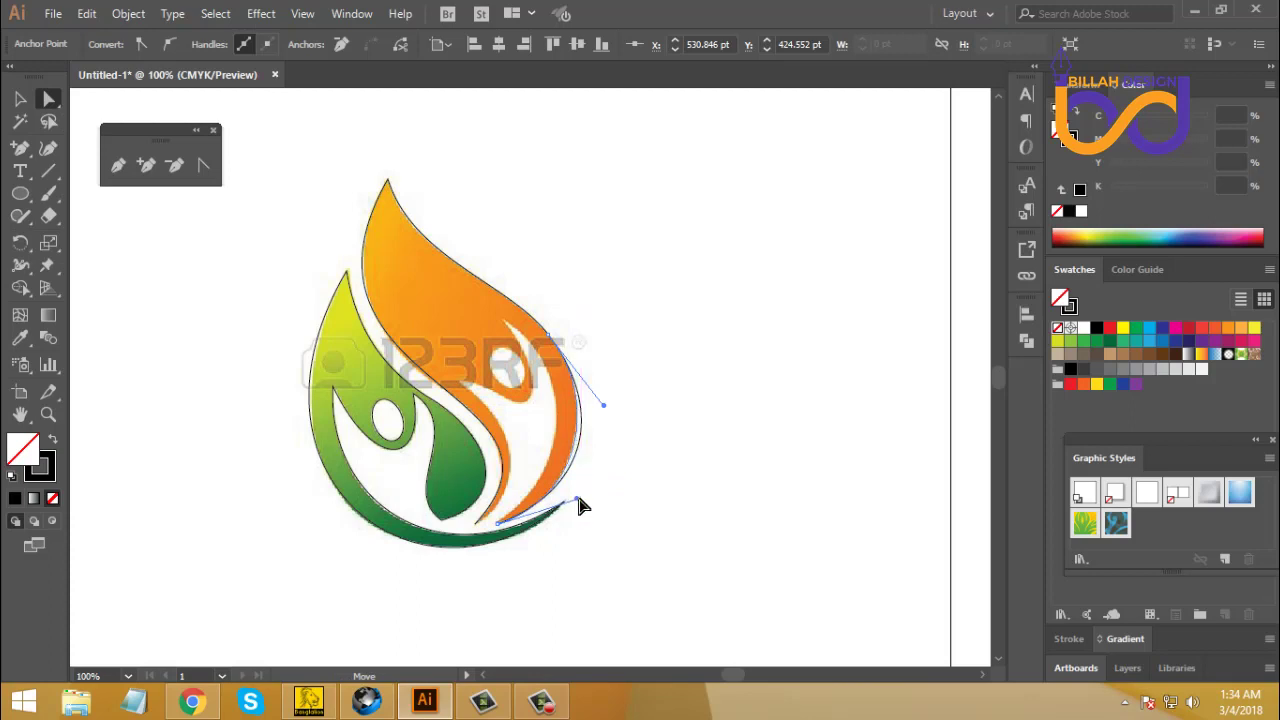
pyautogui.click(718, 300)
pyautogui.moveTo(656, 505); pyautogui.dragTo(714, 478)
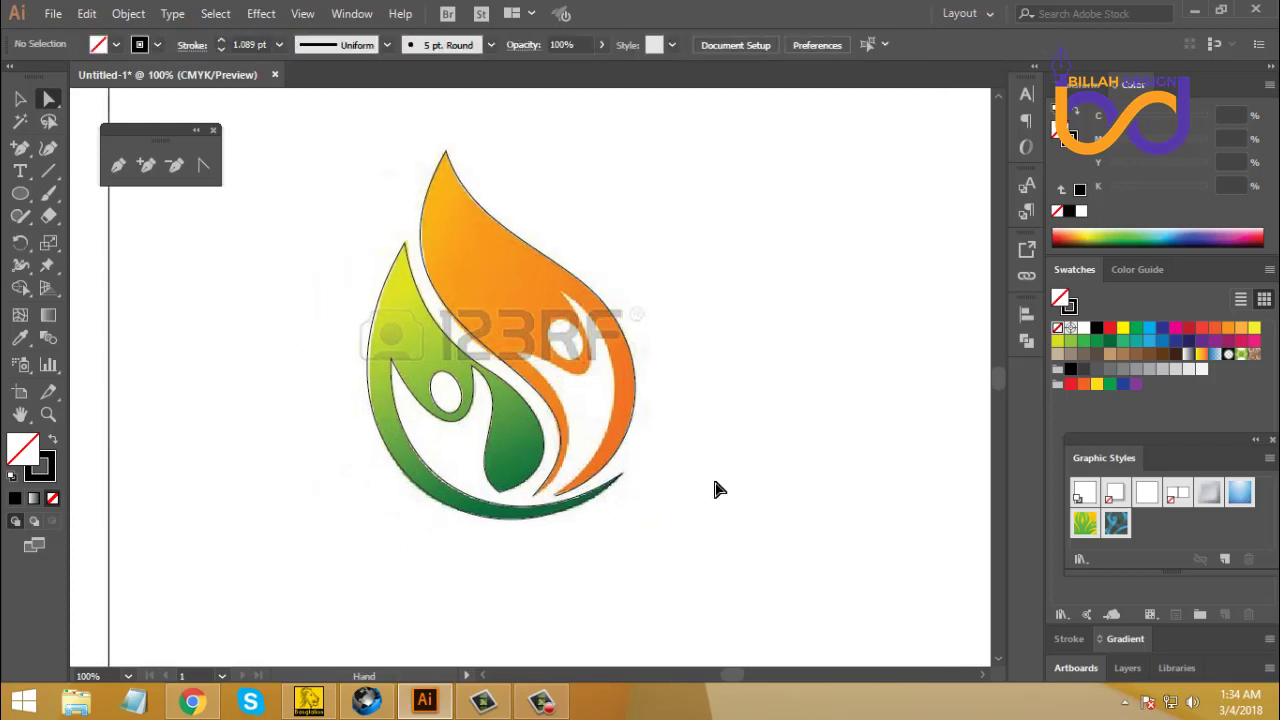
# Step: Continue the path from the orange shape's outer tail tip to its right arm tip and bend the segment toward the inner edge
pyautogui.click(120, 164)
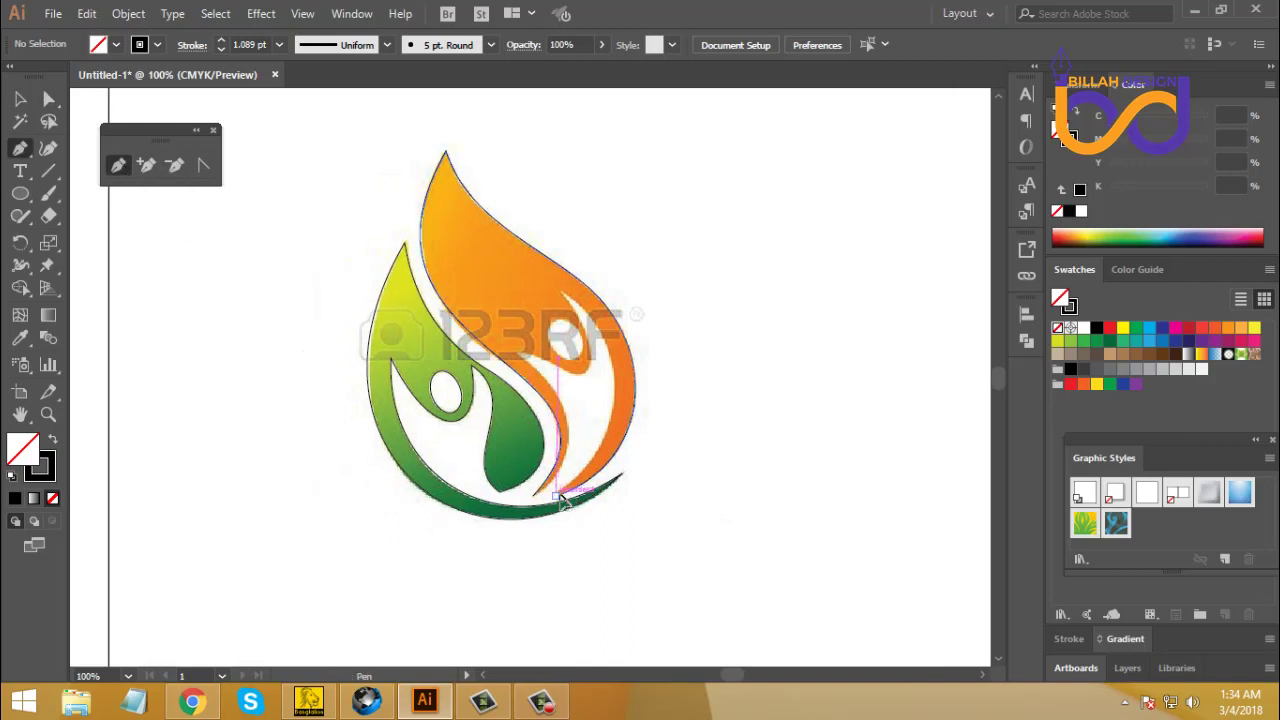
pyautogui.moveTo(558, 494); pyautogui.dragTo(564, 300)
pyautogui.hotkey('ctrl', '=')
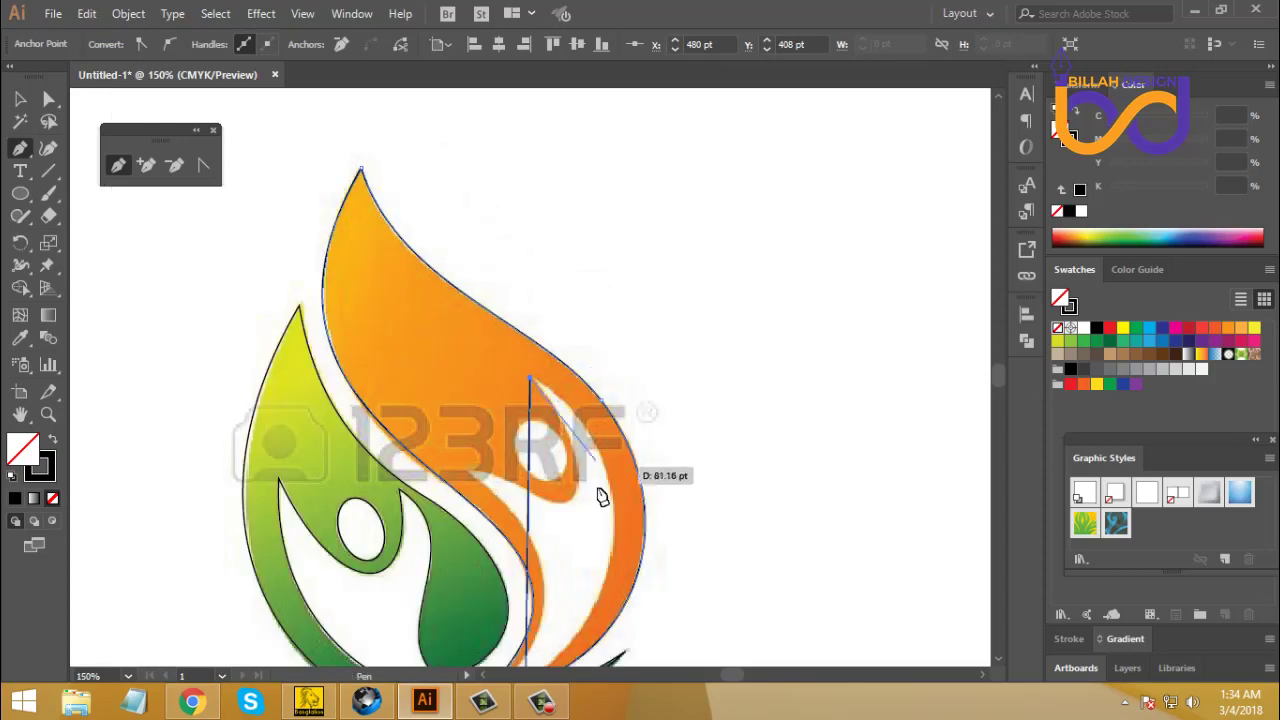
pyautogui.moveTo(592, 512); pyautogui.dragTo(582, 312)
# Step: Adjust the handles at the right arm tip and outer tail tip so the segment follows the orange band's inner edge
pyautogui.moveTo(619, 271); pyautogui.dragTo(614, 236)
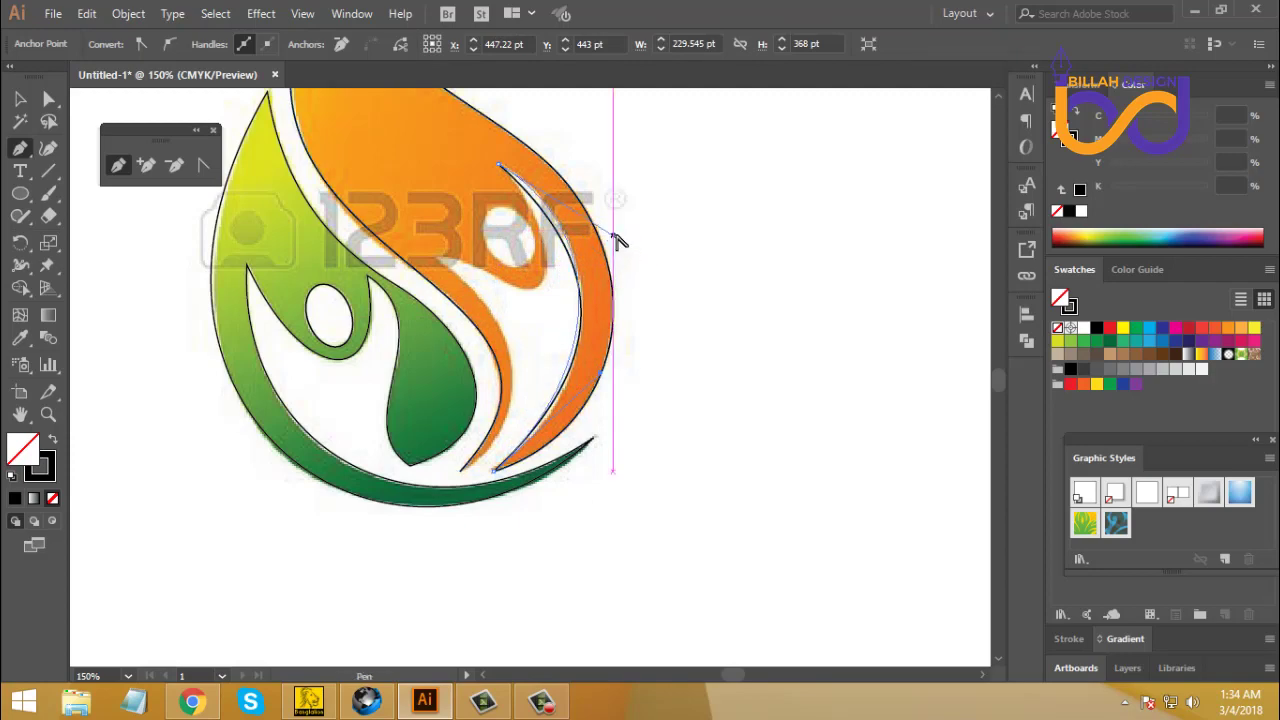
pyautogui.click(614, 235)
pyautogui.moveTo(600, 374); pyautogui.dragTo(607, 394)
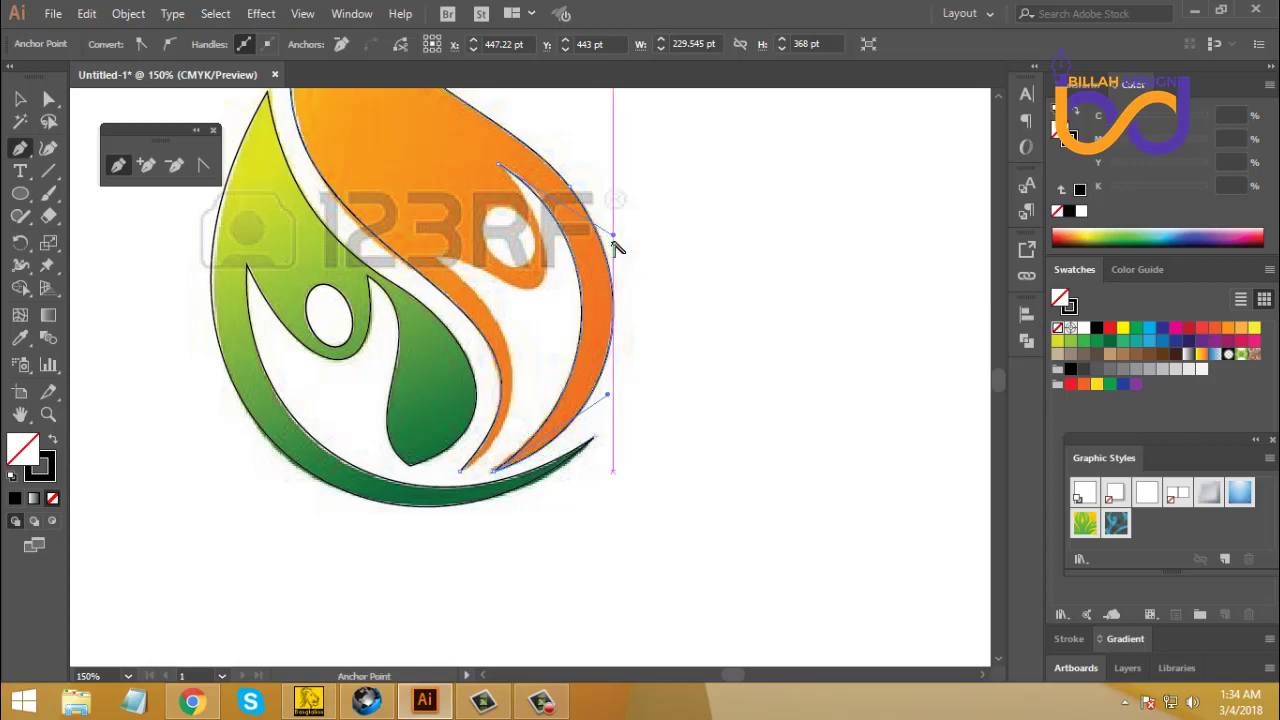
pyautogui.moveTo(614, 235); pyautogui.dragTo(617, 229)
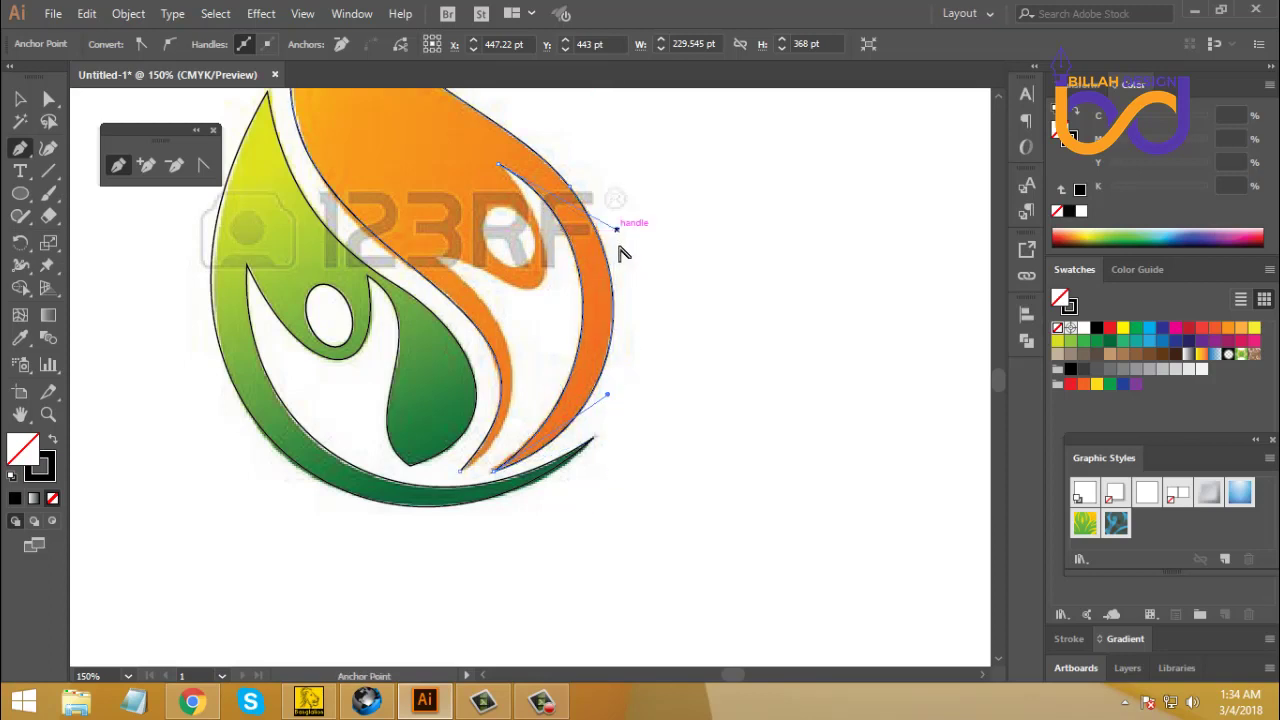
# Step: Extend the path from the right arm tip to the left arm tip and bend the segment around the orange figure's head
pyautogui.press('space')
pyautogui.moveTo(574, 297); pyautogui.dragTo(588, 313)
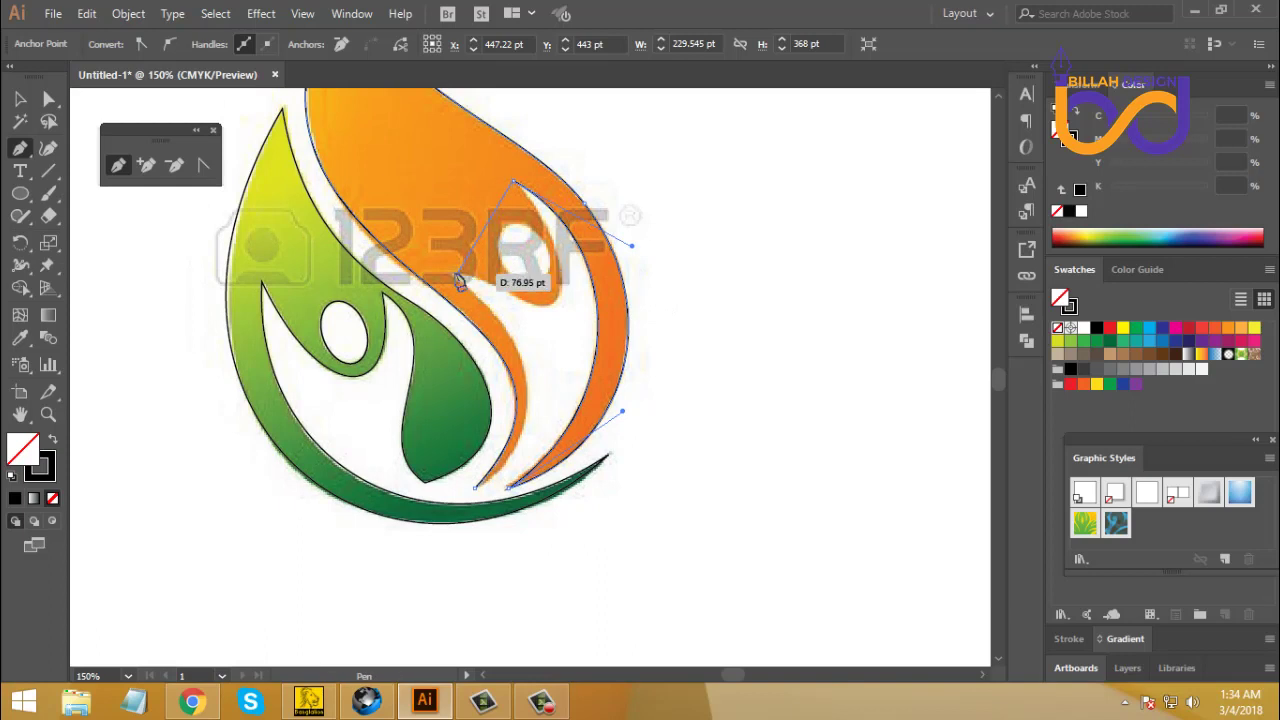
pyautogui.moveTo(453, 274); pyautogui.dragTo(585, 357)
pyautogui.click(592, 303)
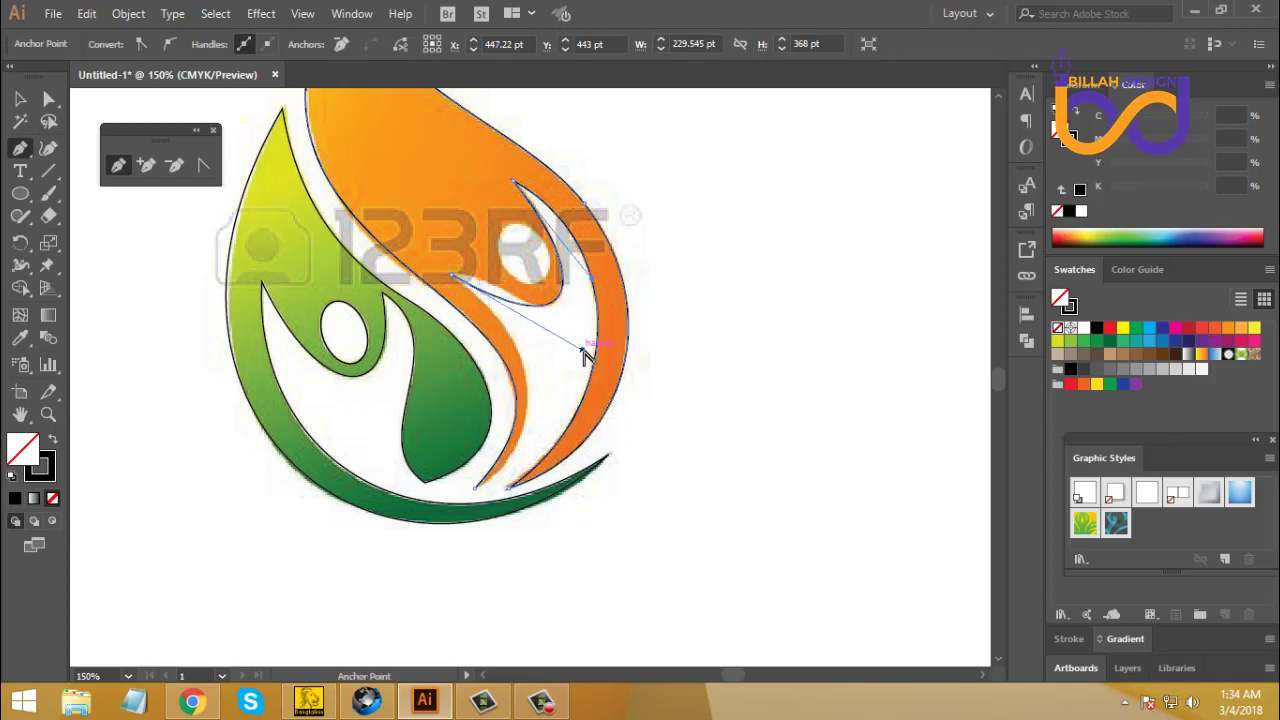
pyautogui.moveTo(585, 355); pyautogui.dragTo(565, 293)
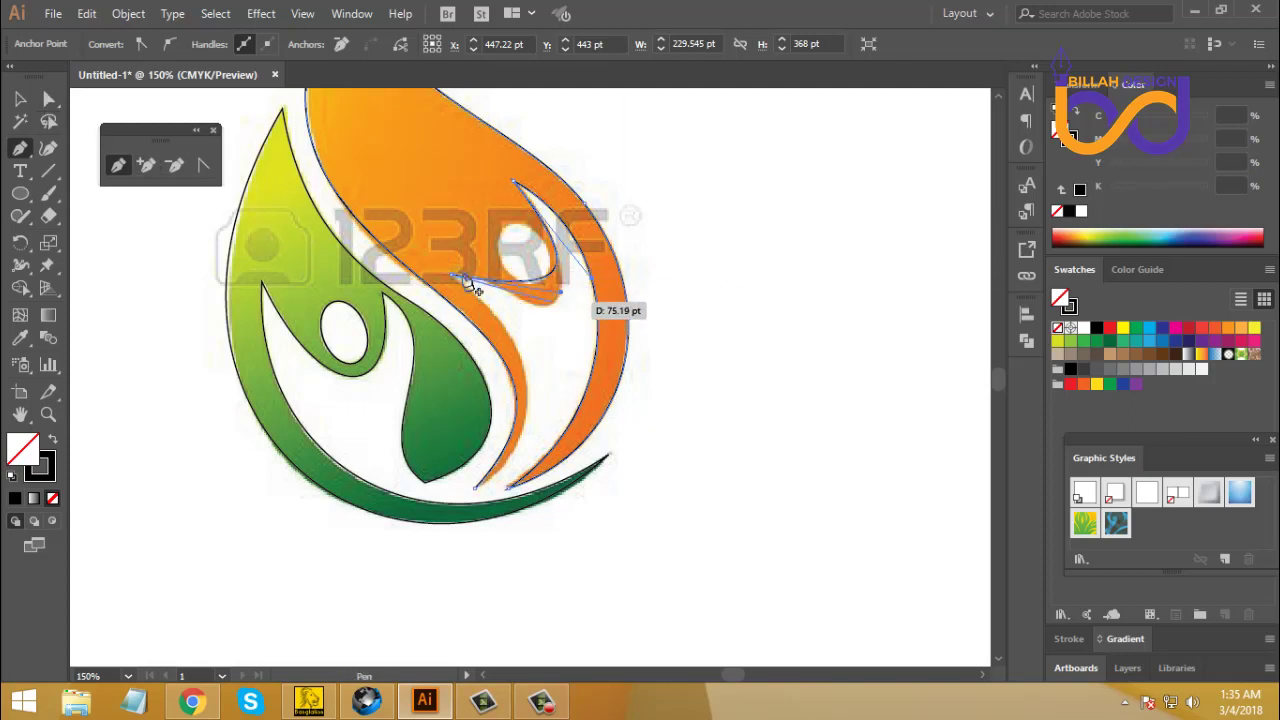
# Step: Add an anchor point on the segment below the orange figure's head and move it onto the lower edge at about X 509 pt, Y 496 pt
pyautogui.click(150, 163)
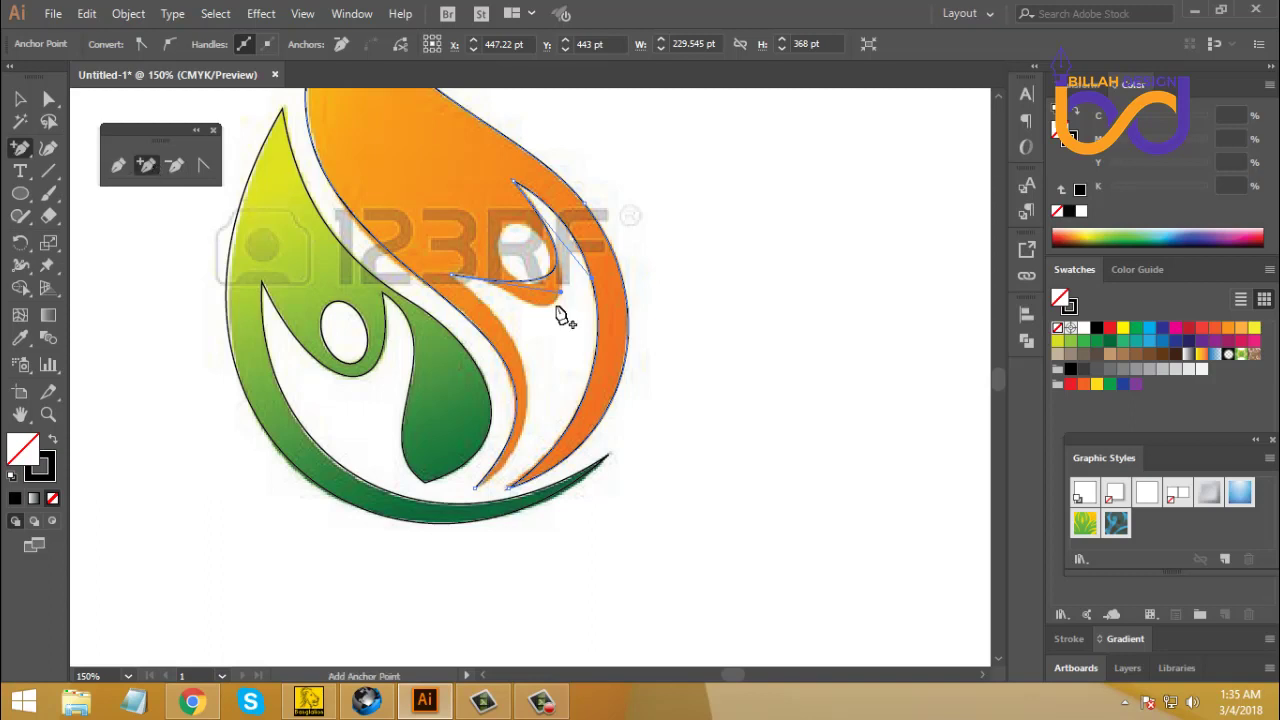
pyautogui.click(551, 273)
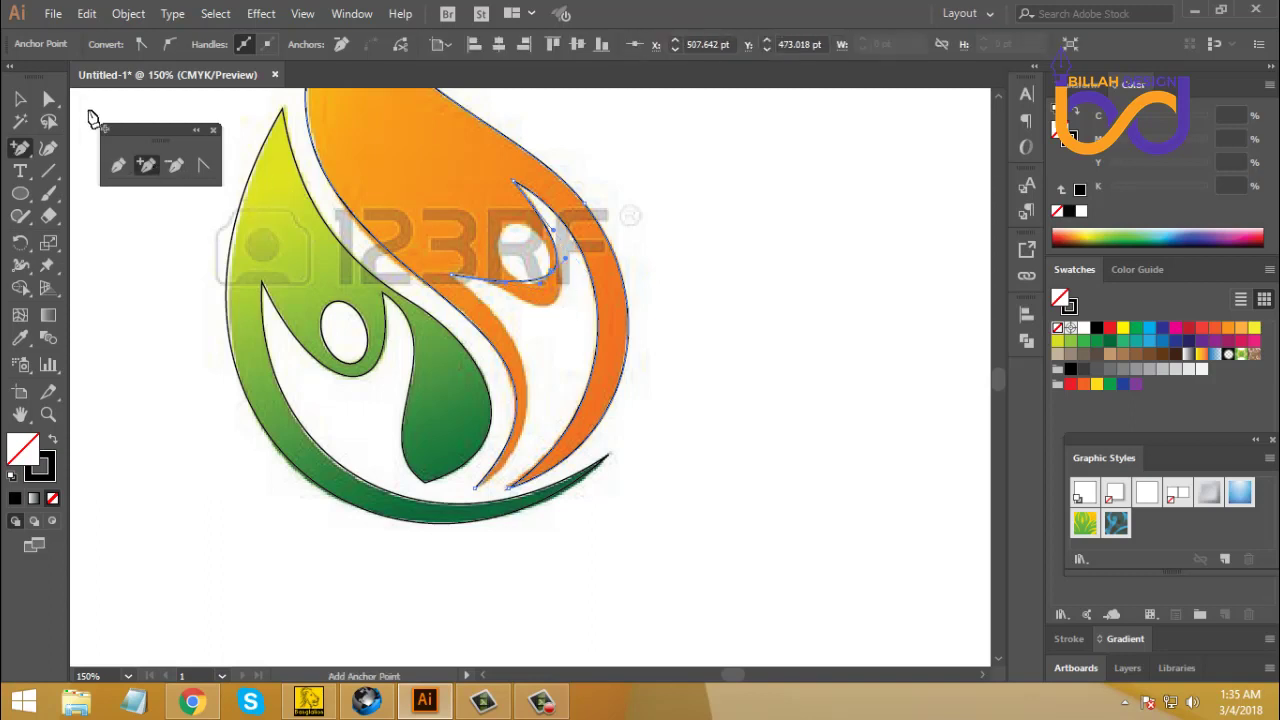
pyautogui.click(50, 98)
pyautogui.click(563, 294)
pyautogui.moveTo(555, 282); pyautogui.dragTo(558, 318)
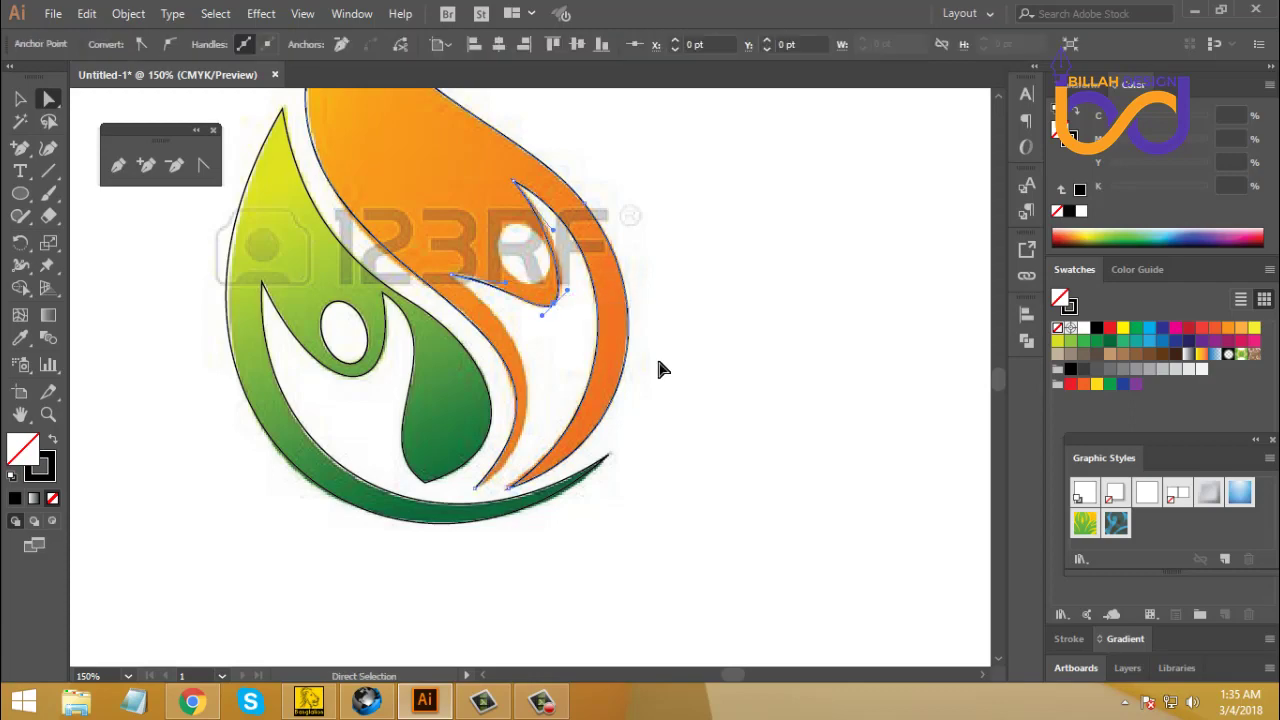
# Step: Adjust the handles at the new anchor and both arm tips to fit the orange edge around the head, and deselect the path
pyautogui.hotkey('ctrl', '+')
pyautogui.hotkey('ctrl', '+')
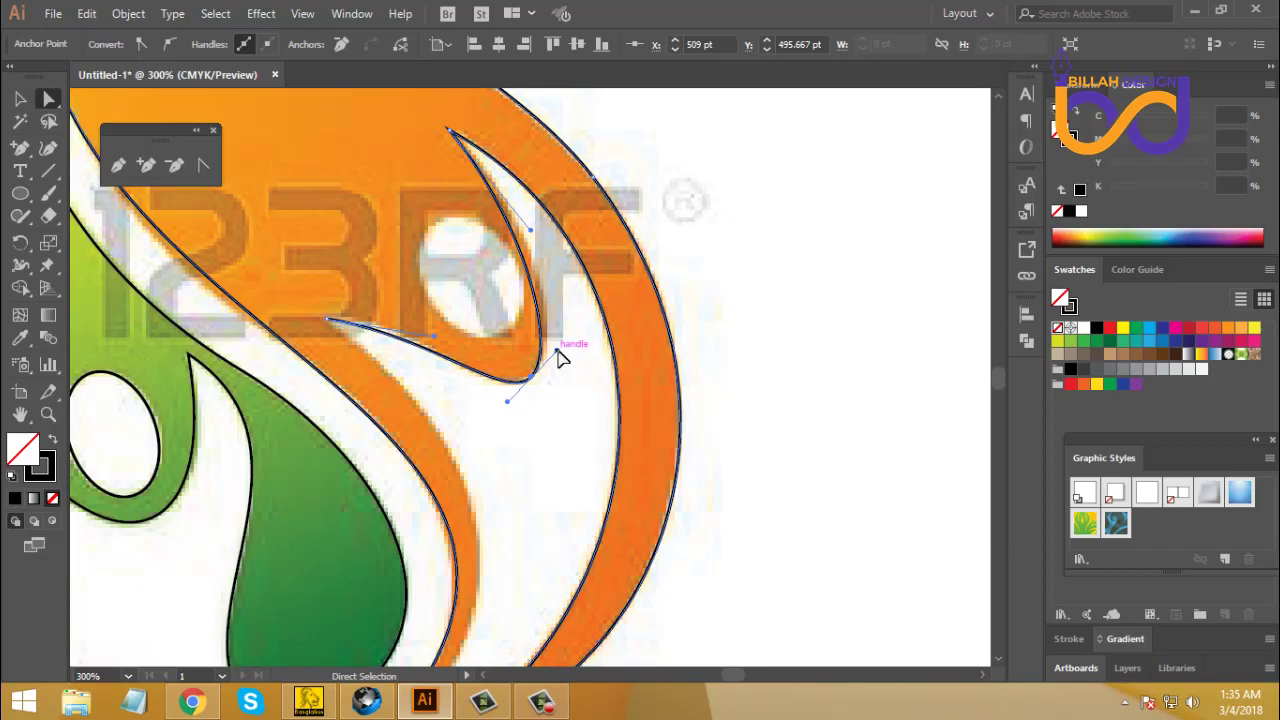
pyautogui.moveTo(557, 351); pyautogui.dragTo(572, 327)
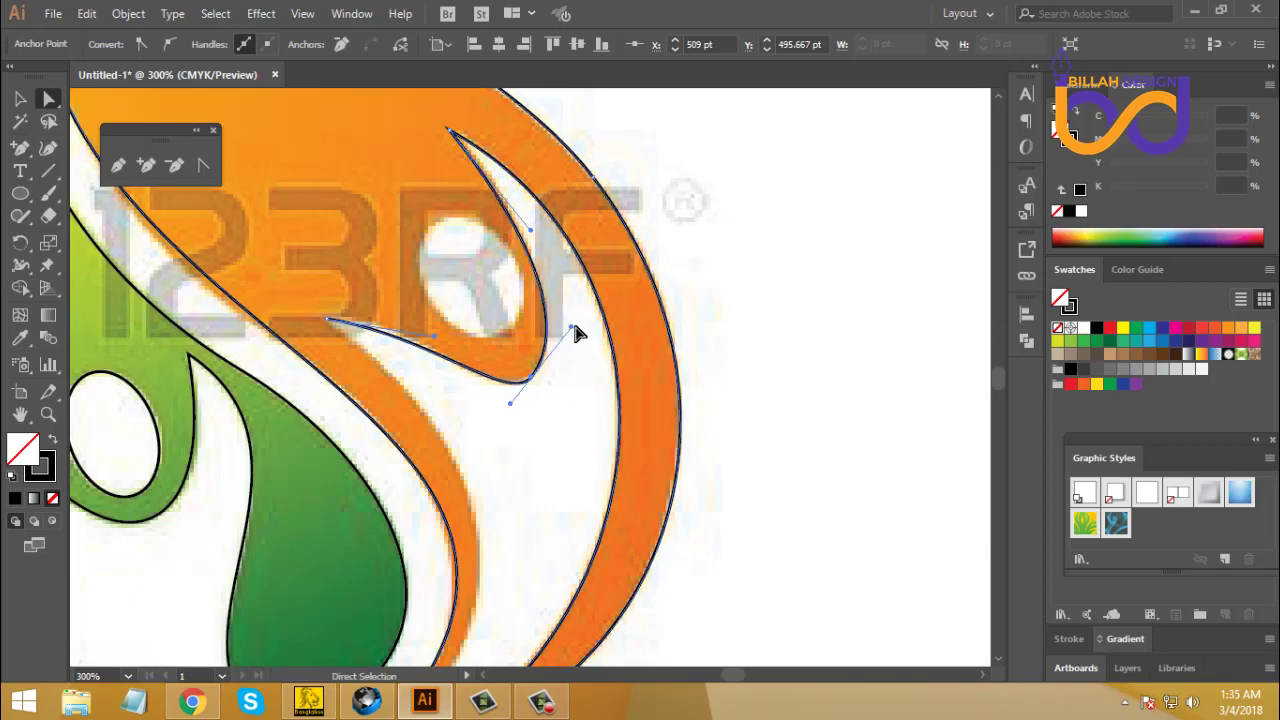
pyautogui.moveTo(531, 231); pyautogui.dragTo(533, 222)
pyautogui.moveTo(433, 336); pyautogui.dragTo(432, 325)
pyautogui.moveTo(509, 405); pyautogui.dragTo(499, 410)
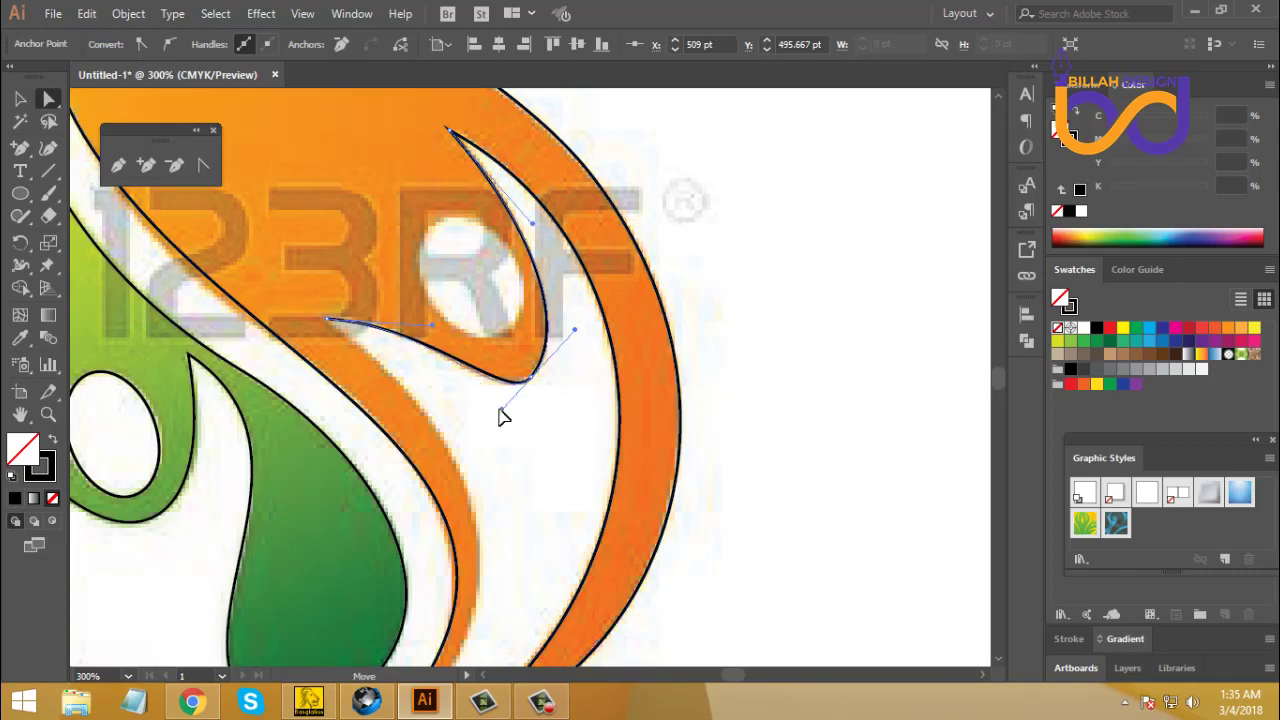
pyautogui.click(551, 466)
# Step: Close the orange outline from the left arm tip to the inner tail tip and bend the segment along the tail's right edge
pyautogui.moveTo(541, 468); pyautogui.dragTo(571, 423)
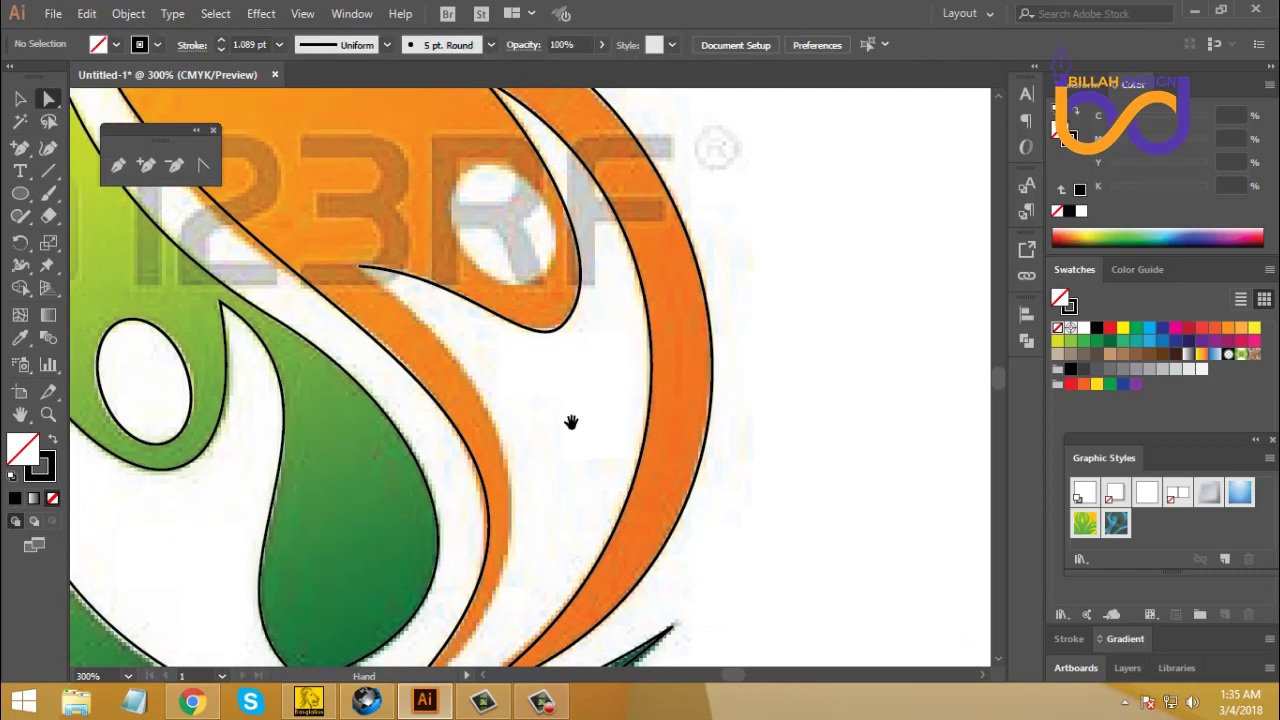
pyautogui.hotkey('ctrl', '1')
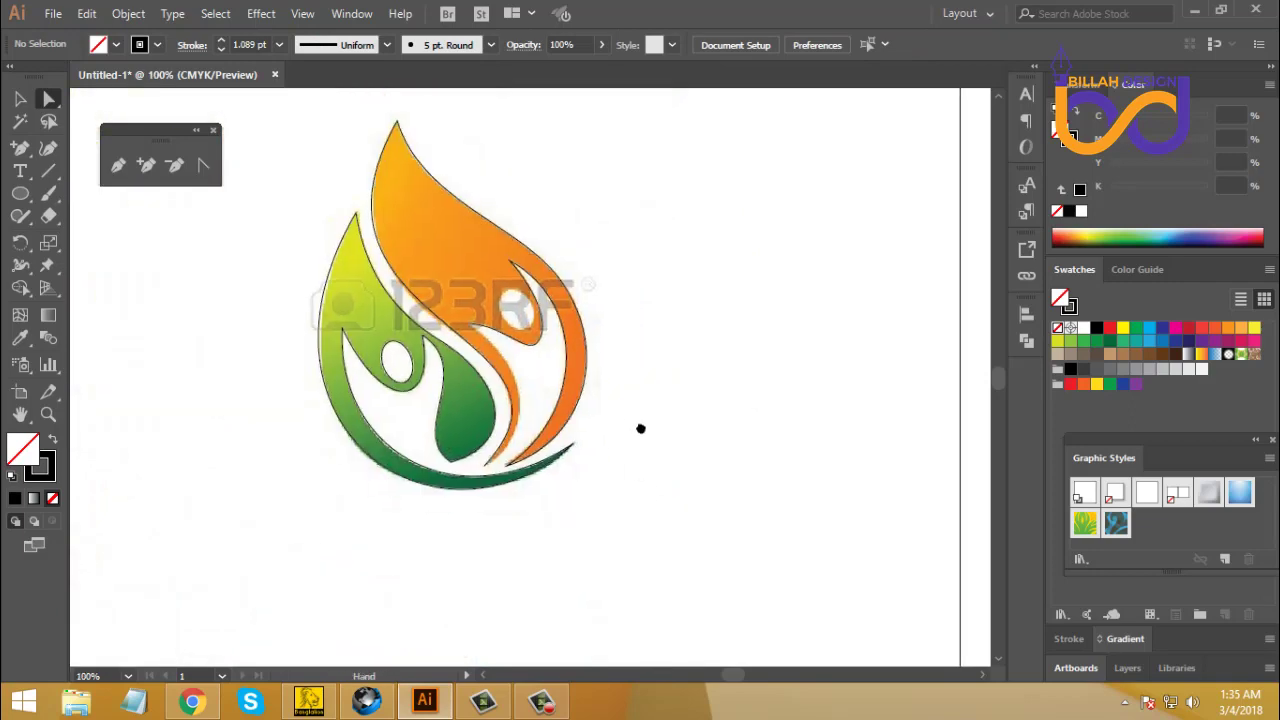
pyautogui.press('p')
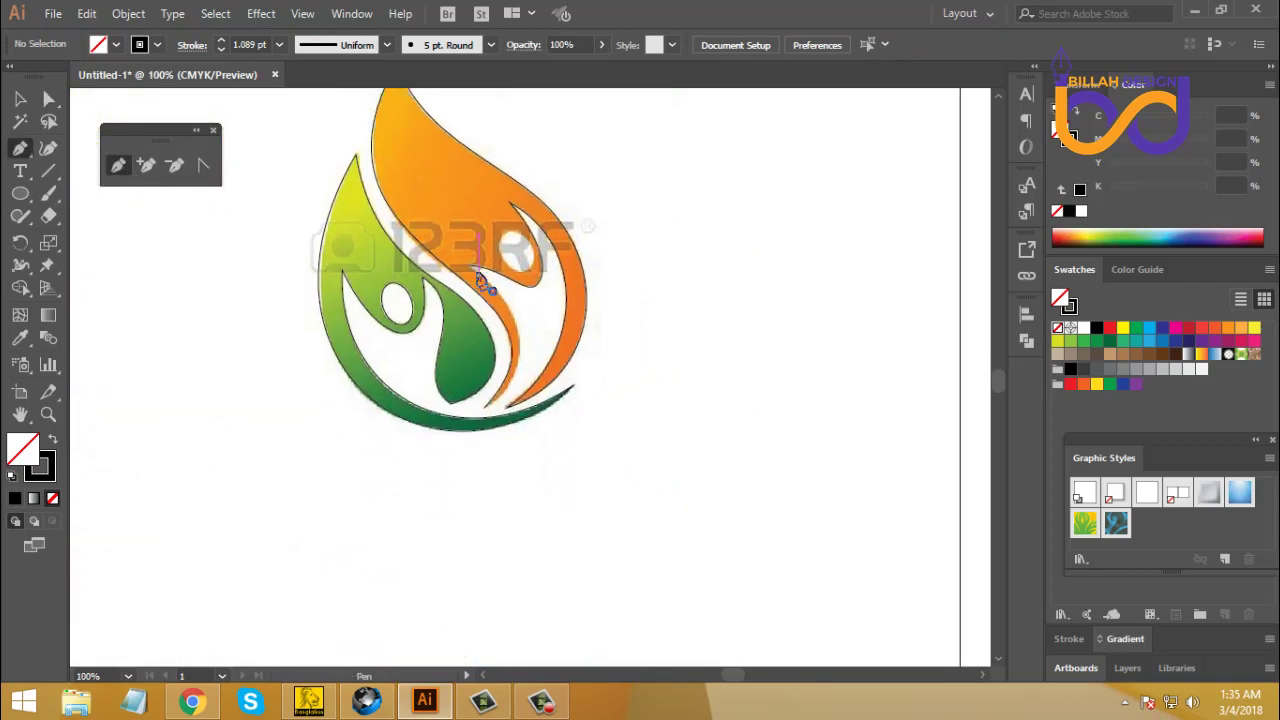
pyautogui.moveTo(470, 266); pyautogui.dragTo(527, 292)
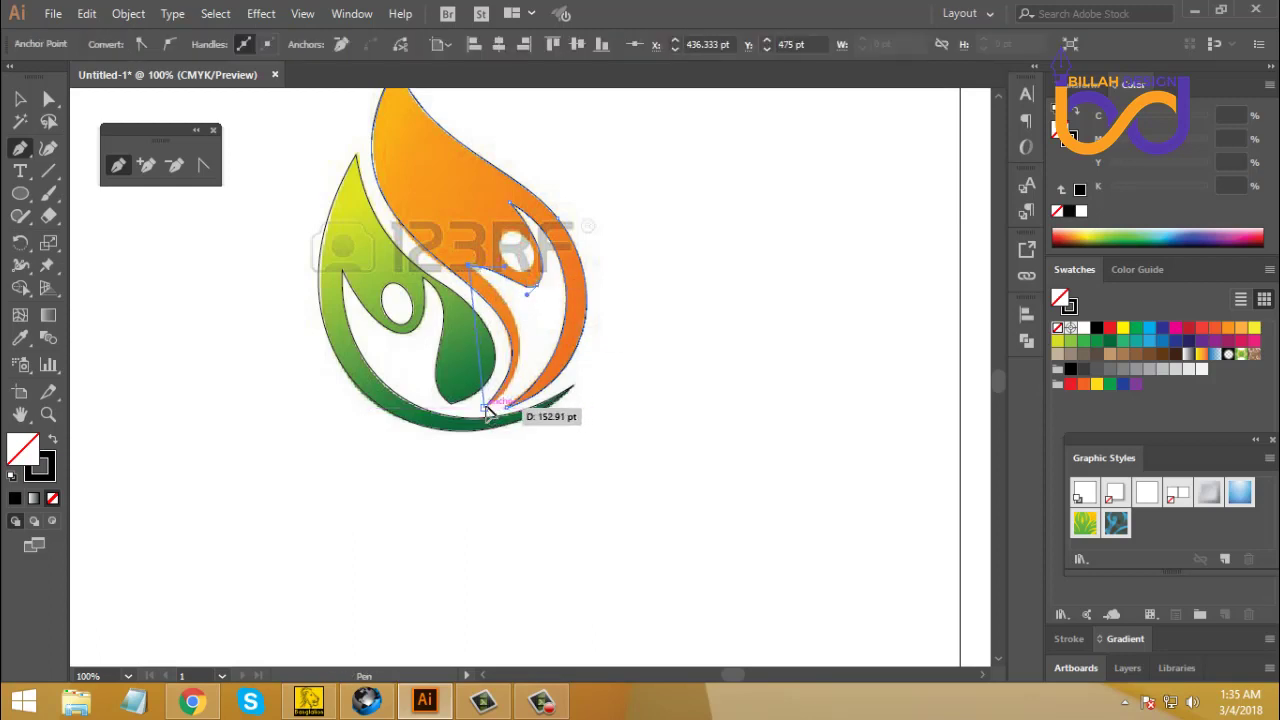
pyautogui.click(485, 407)
pyautogui.hotkey('ctrl', '+')
pyautogui.hotkey('ctrl', '+')
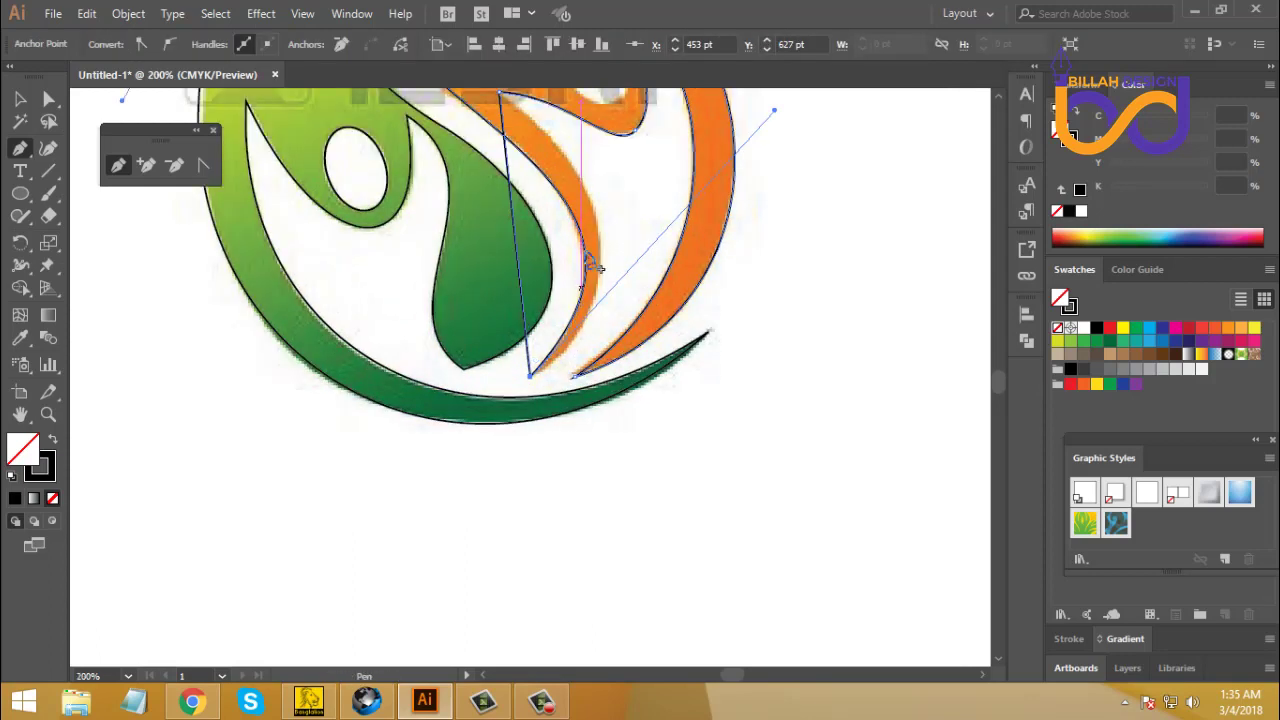
pyautogui.moveTo(586, 230); pyautogui.dragTo(508, 340)
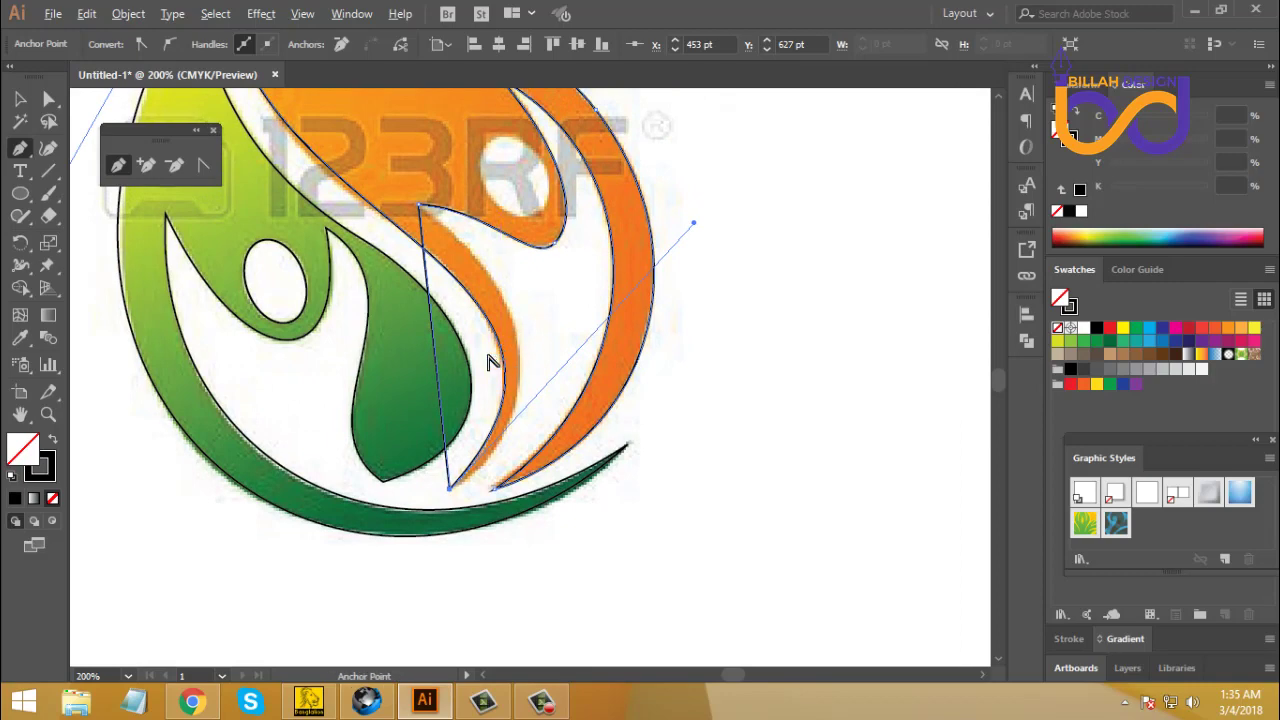
pyautogui.moveTo(458, 355); pyautogui.dragTo(526, 371)
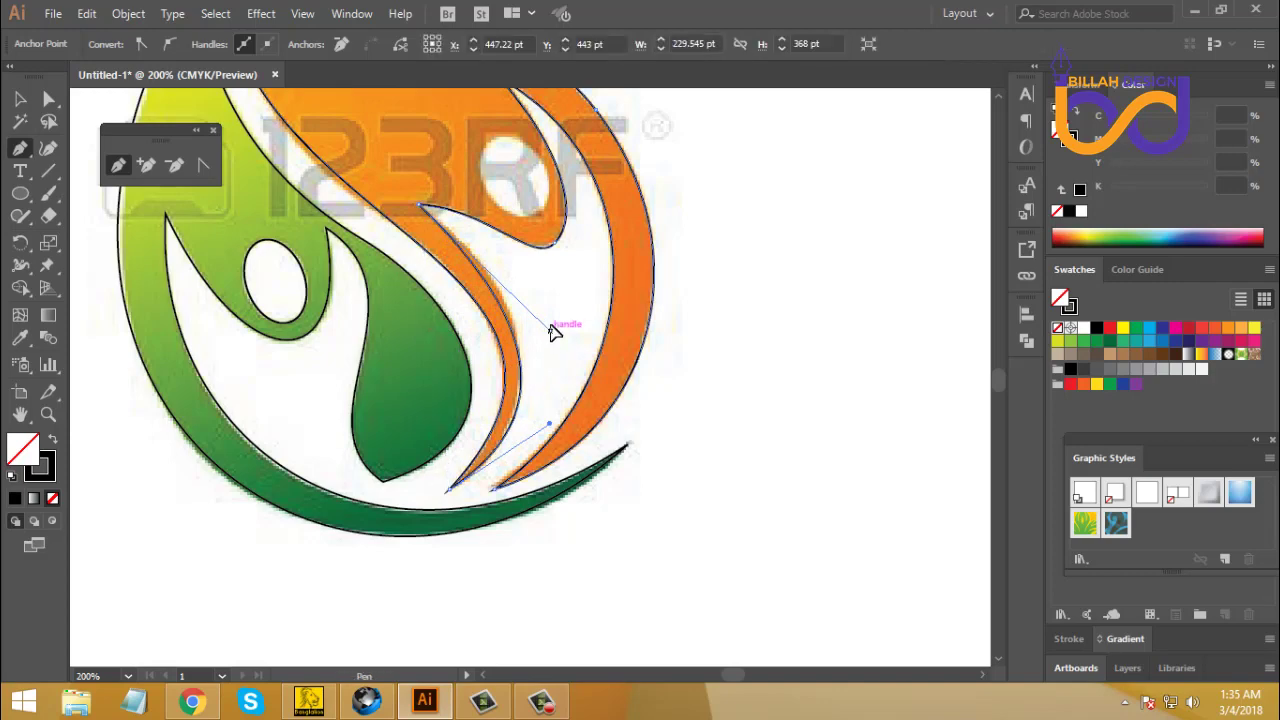
# Step: Refine the left arm tip's handle so the closing segment fits the orange tail, and deselect the outline
pyautogui.moveTo(551, 328); pyautogui.dragTo(557, 309)
pyautogui.press('space')
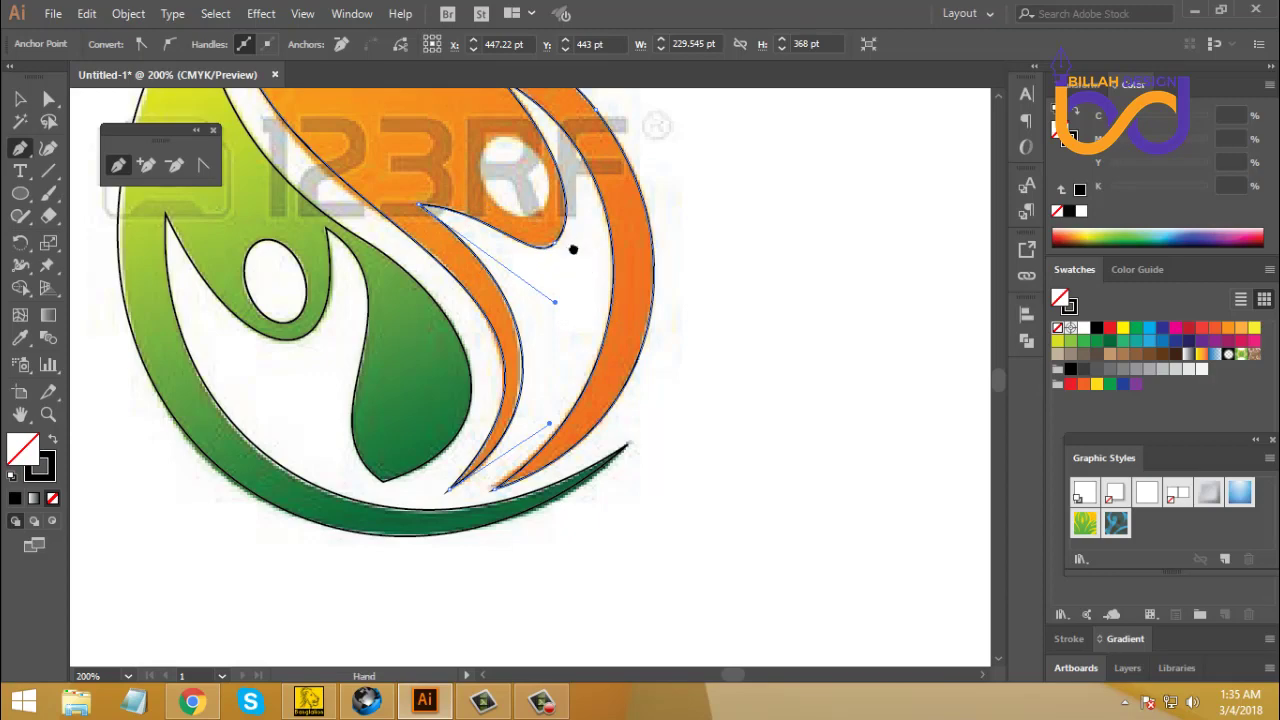
pyautogui.moveTo(549, 190); pyautogui.dragTo(574, 316)
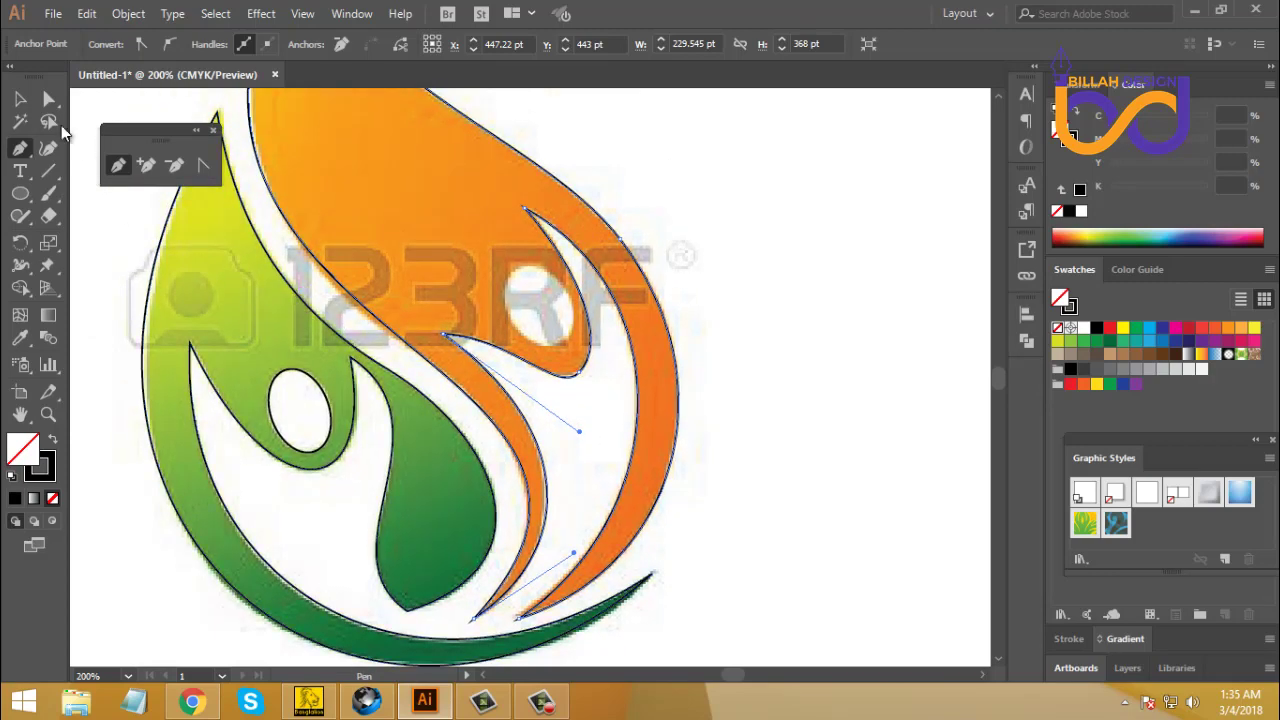
pyautogui.click(20, 99)
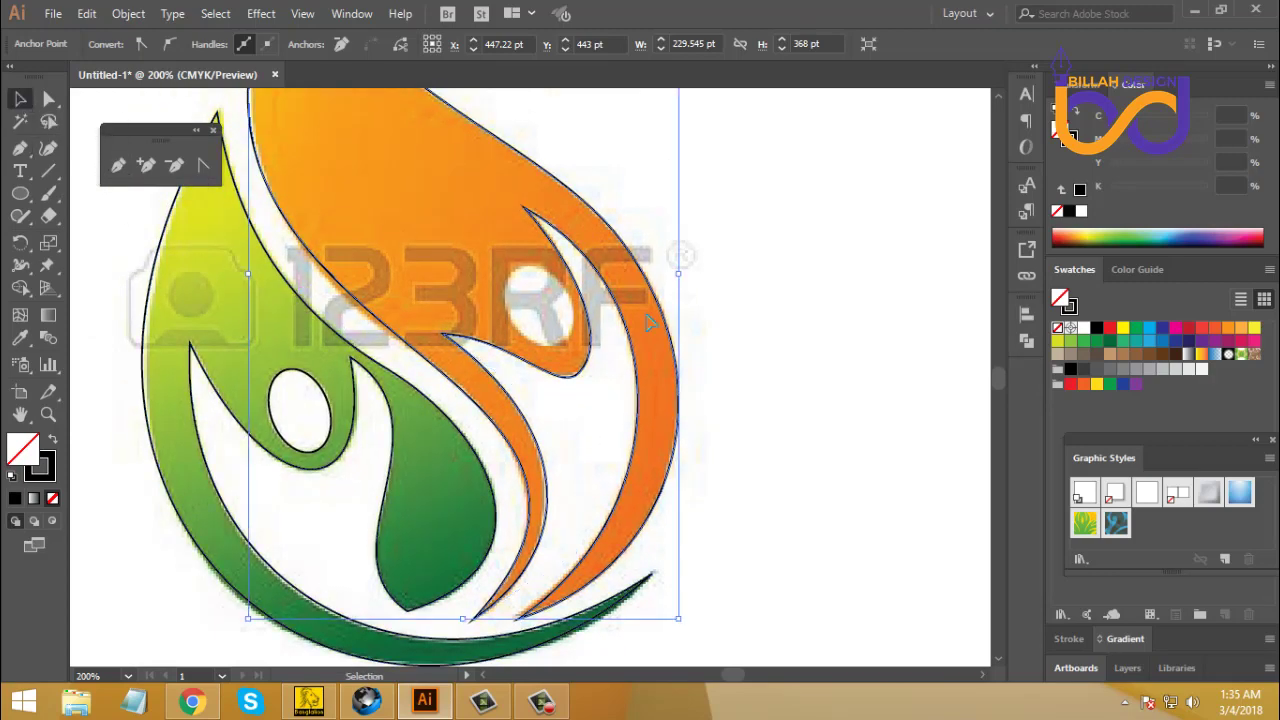
pyautogui.click(749, 371)
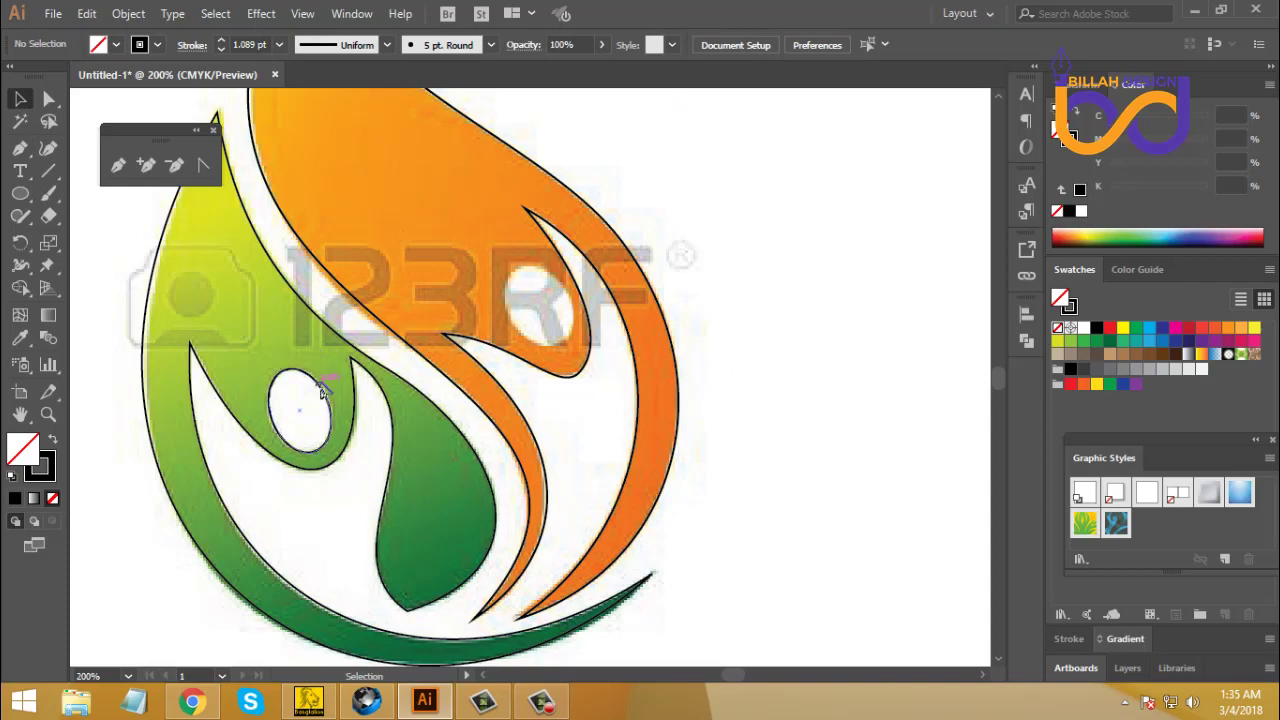
# Step: Duplicate the green figure's head ellipse onto the orange figure's head and rotate the copy to fit
pyautogui.moveTo(321, 392); pyautogui.dragTo(560, 240)
pyautogui.click(703, 388)
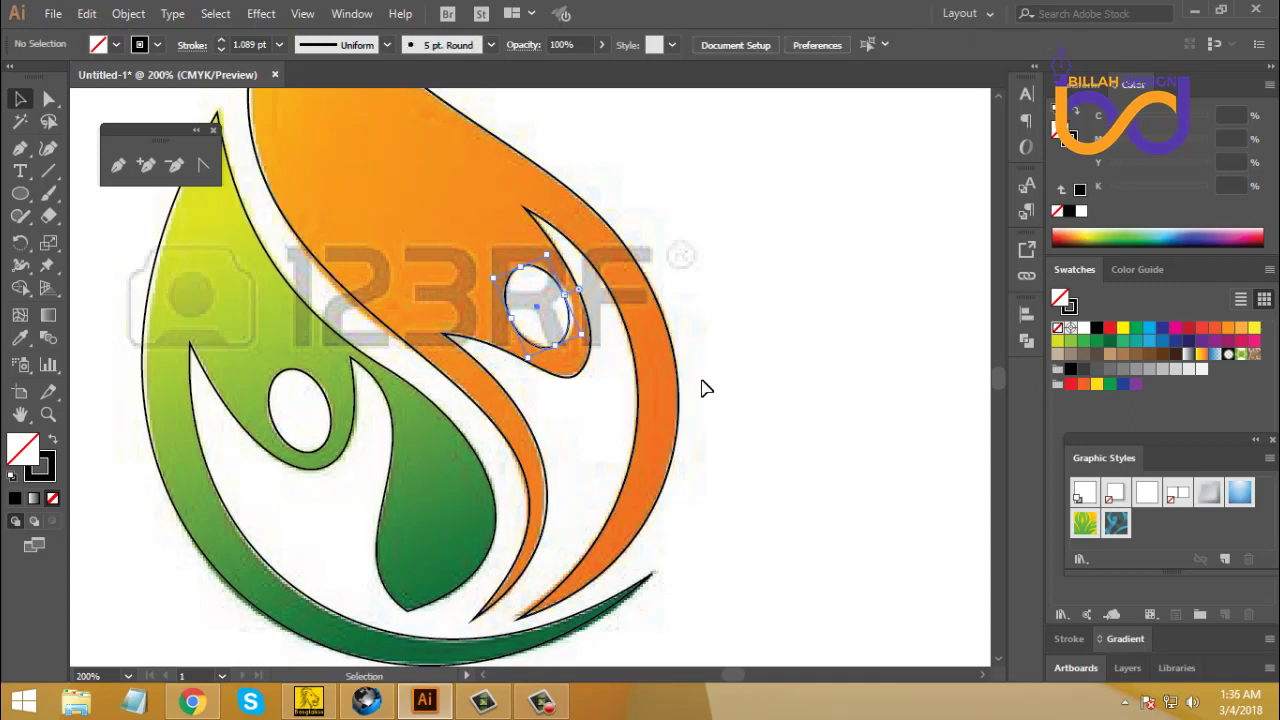
pyautogui.click(581, 291)
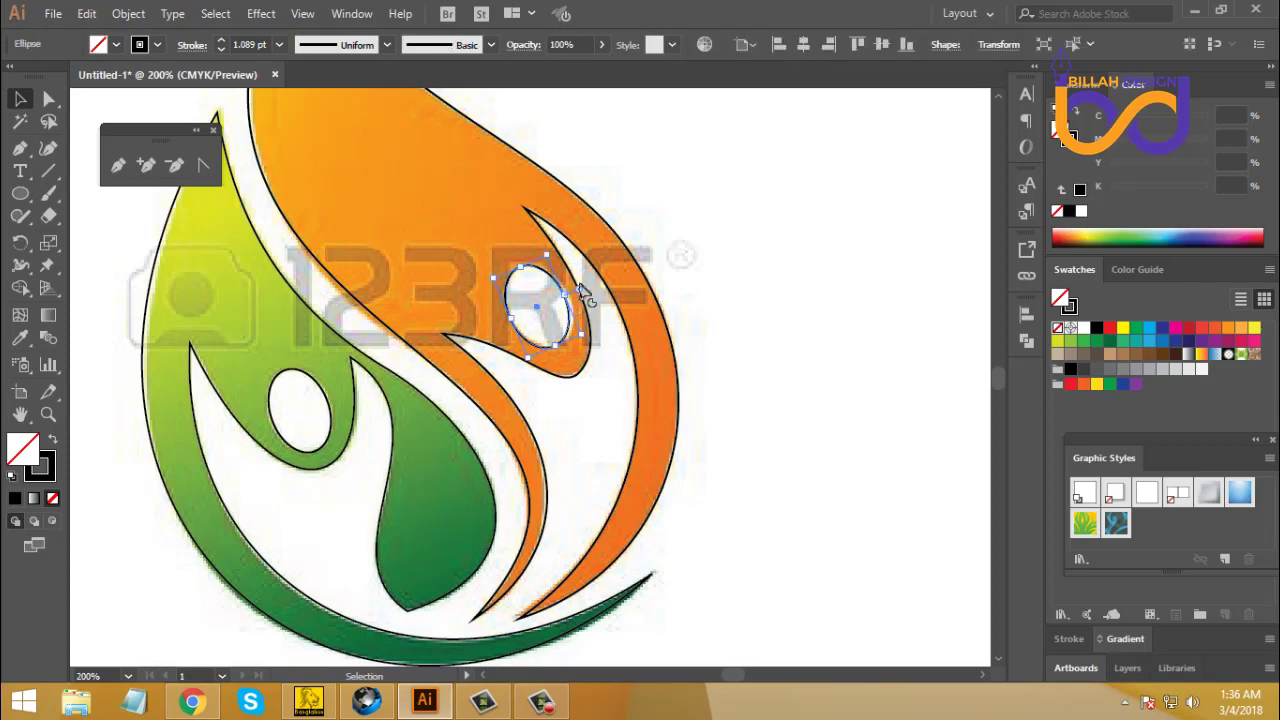
pyautogui.moveTo(563, 254); pyautogui.dragTo(573, 251)
pyautogui.click(779, 384)
# Step: Select all the traced logo outlines and move them off the reference image to the empty area on its right
pyautogui.hotkey('ctrl', '-')
pyautogui.hotkey('ctrl', '-')
pyautogui.hotkey('ctrl', '-')
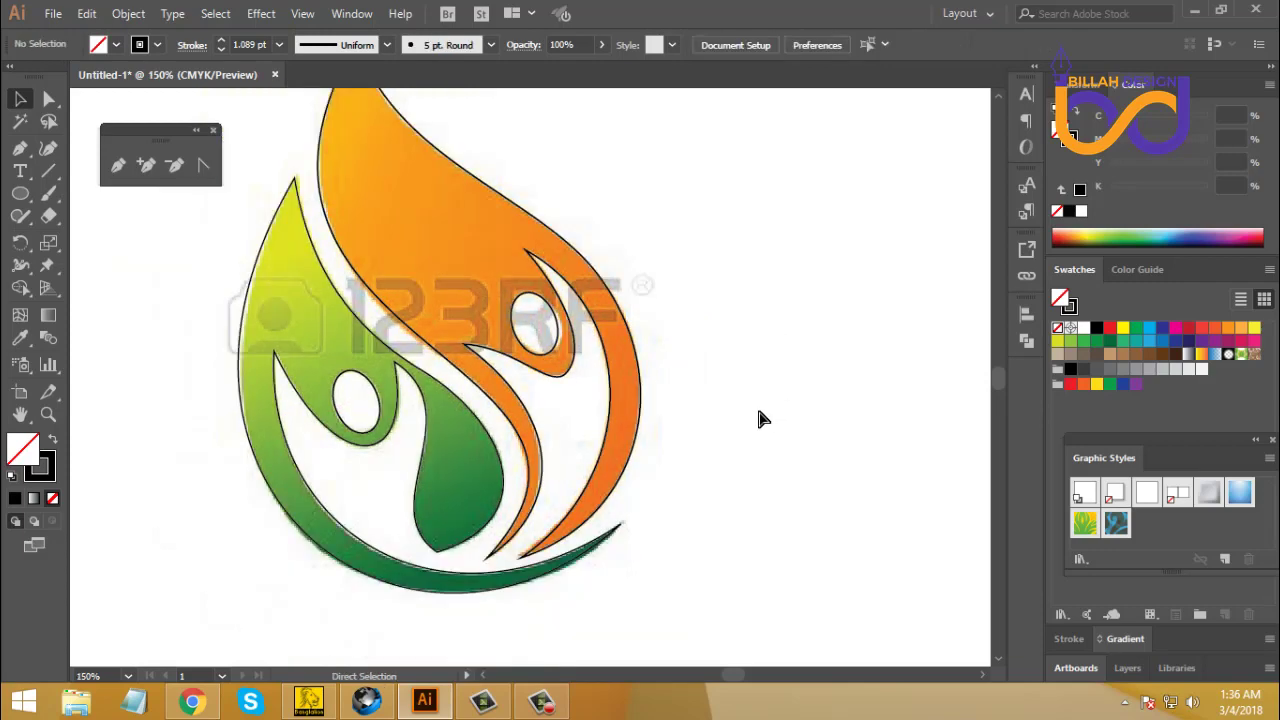
pyautogui.moveTo(651, 486); pyautogui.dragTo(653, 456)
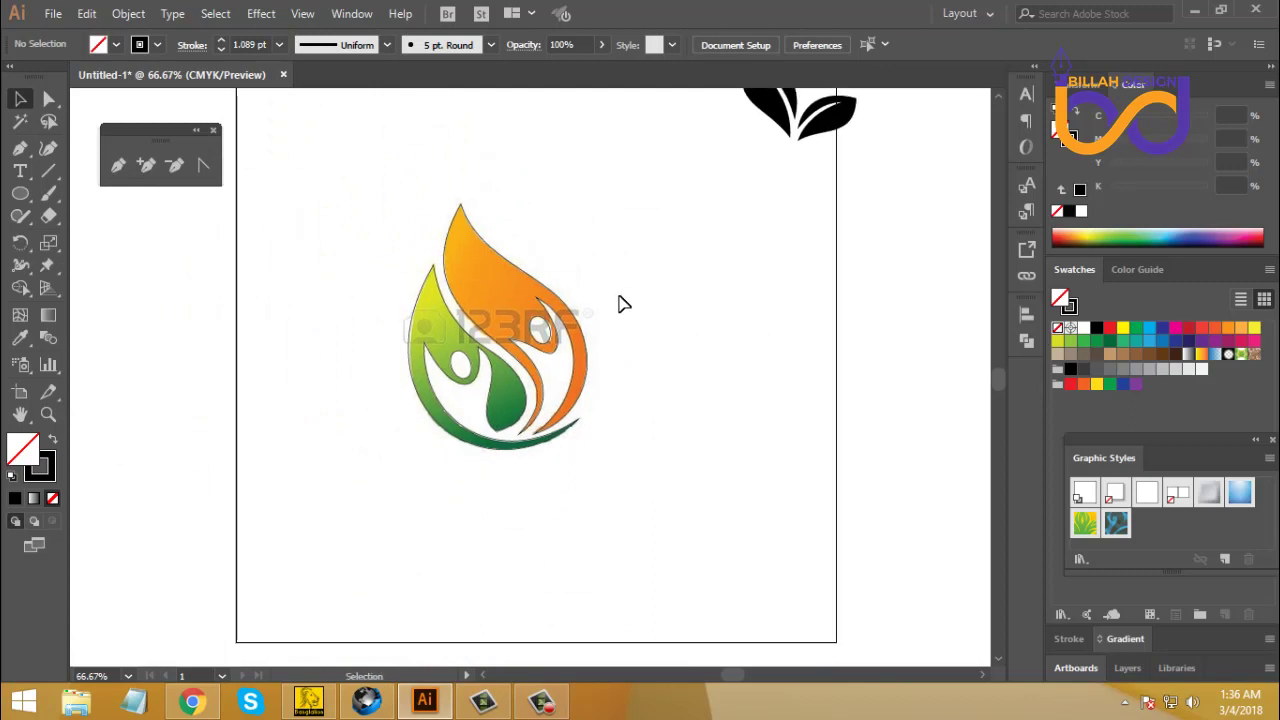
pyautogui.moveTo(653, 264); pyautogui.dragTo(374, 494)
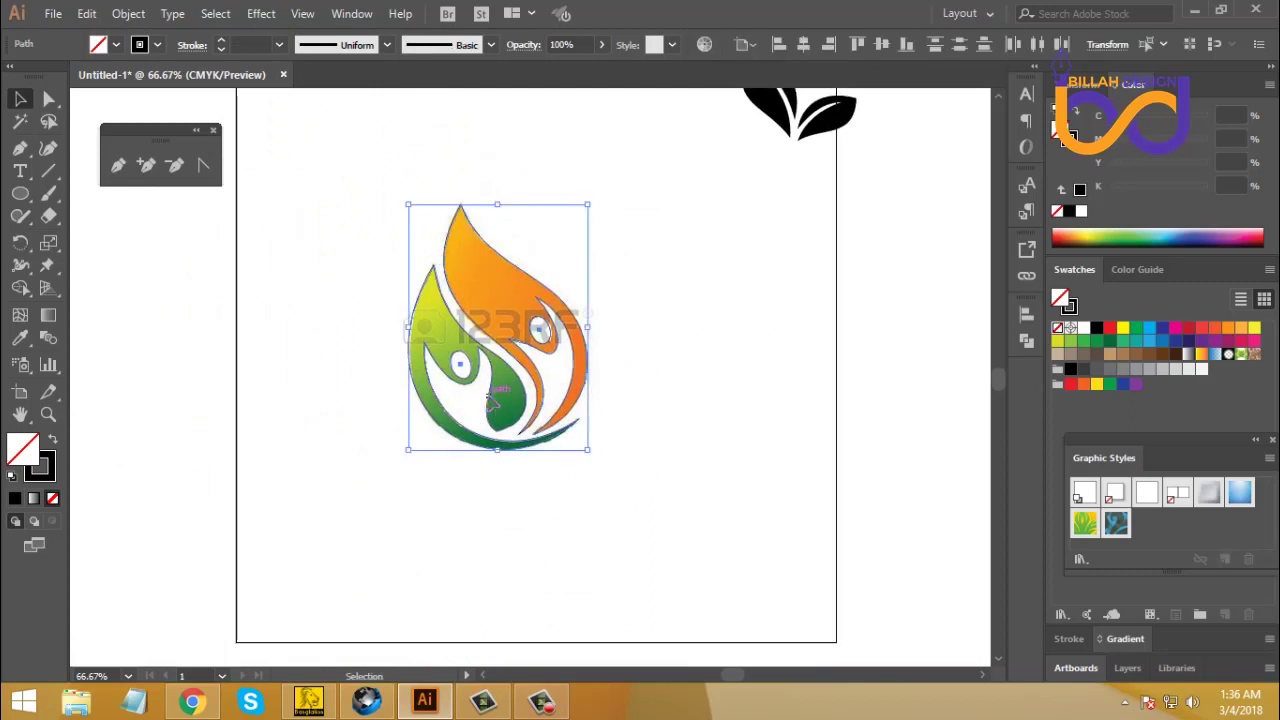
pyautogui.moveTo(491, 400); pyautogui.dragTo(723, 371)
pyautogui.click(673, 519)
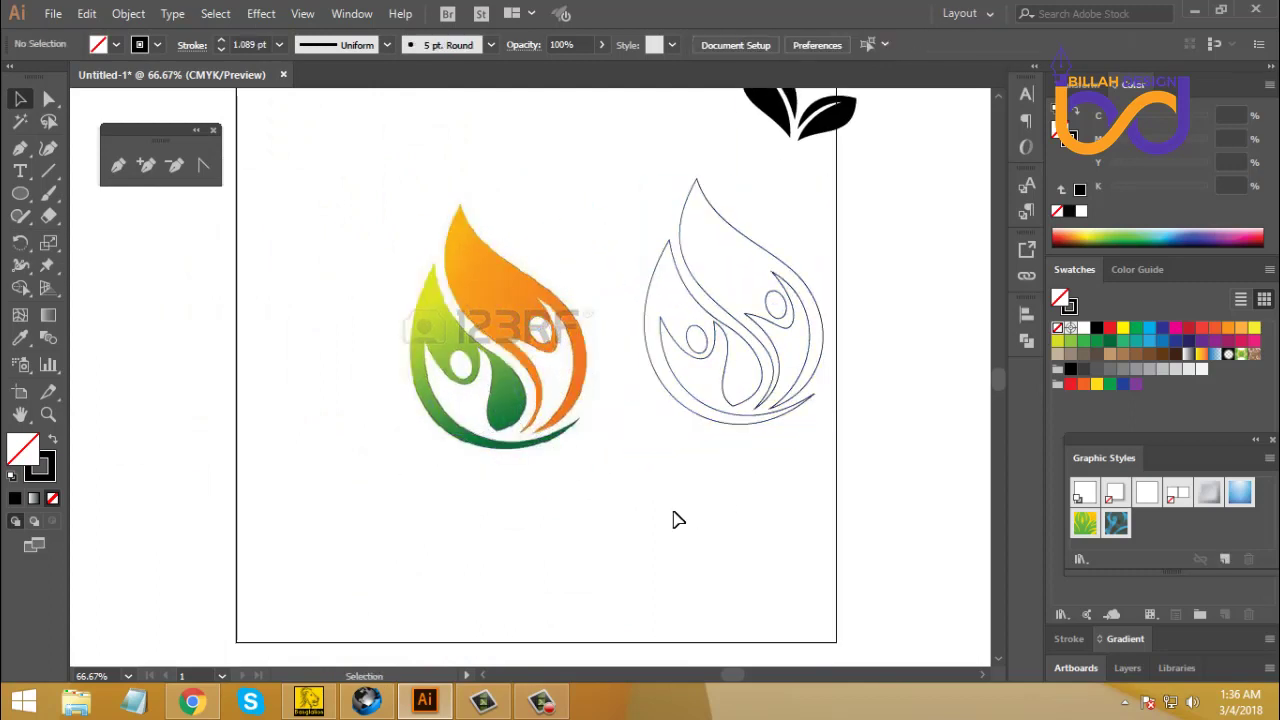
# Step: Select the linked reference image, move it away from the outlines, and delete it
pyautogui.press('a')
pyautogui.click(673, 519)
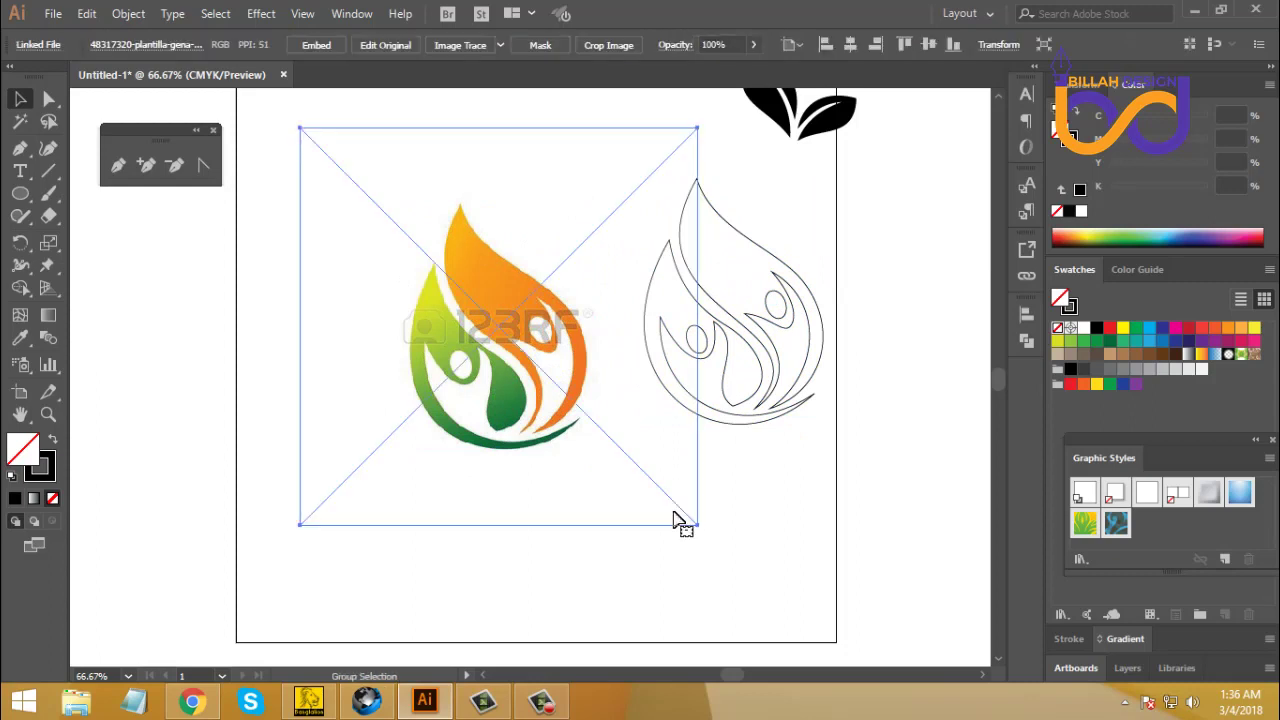
pyautogui.moveTo(572, 396); pyautogui.dragTo(441, 443)
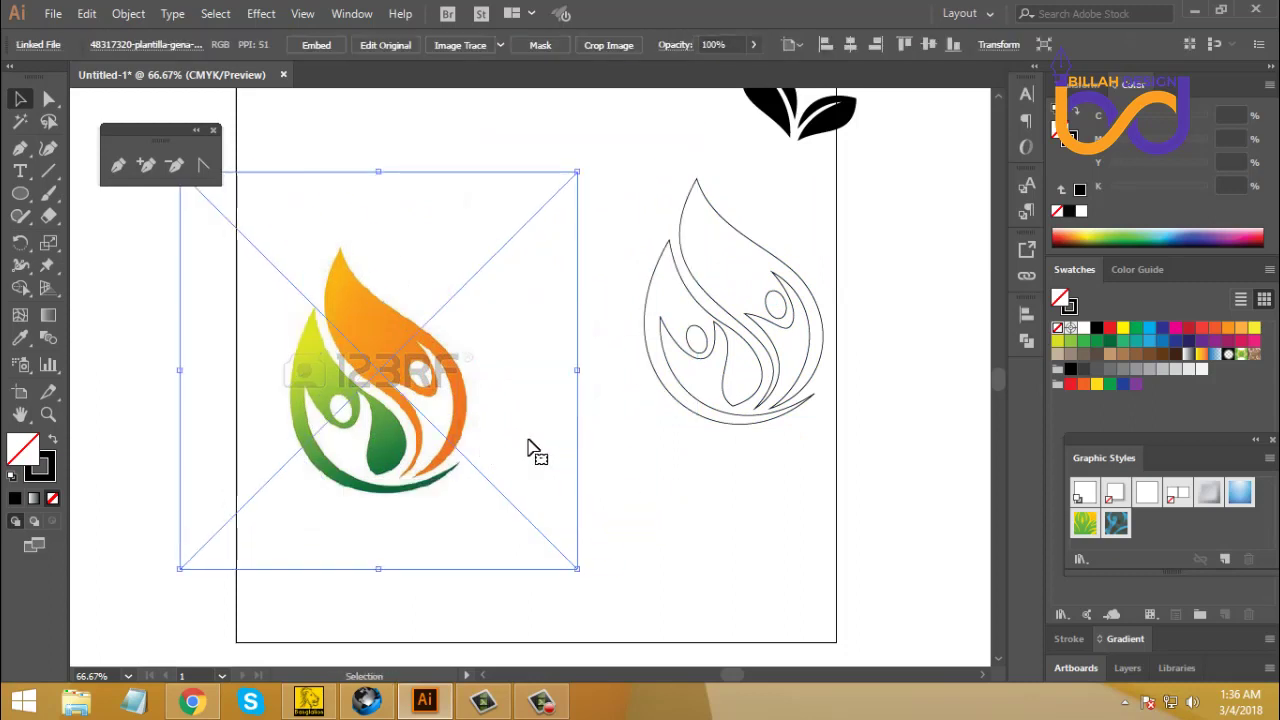
pyautogui.press('Delete')
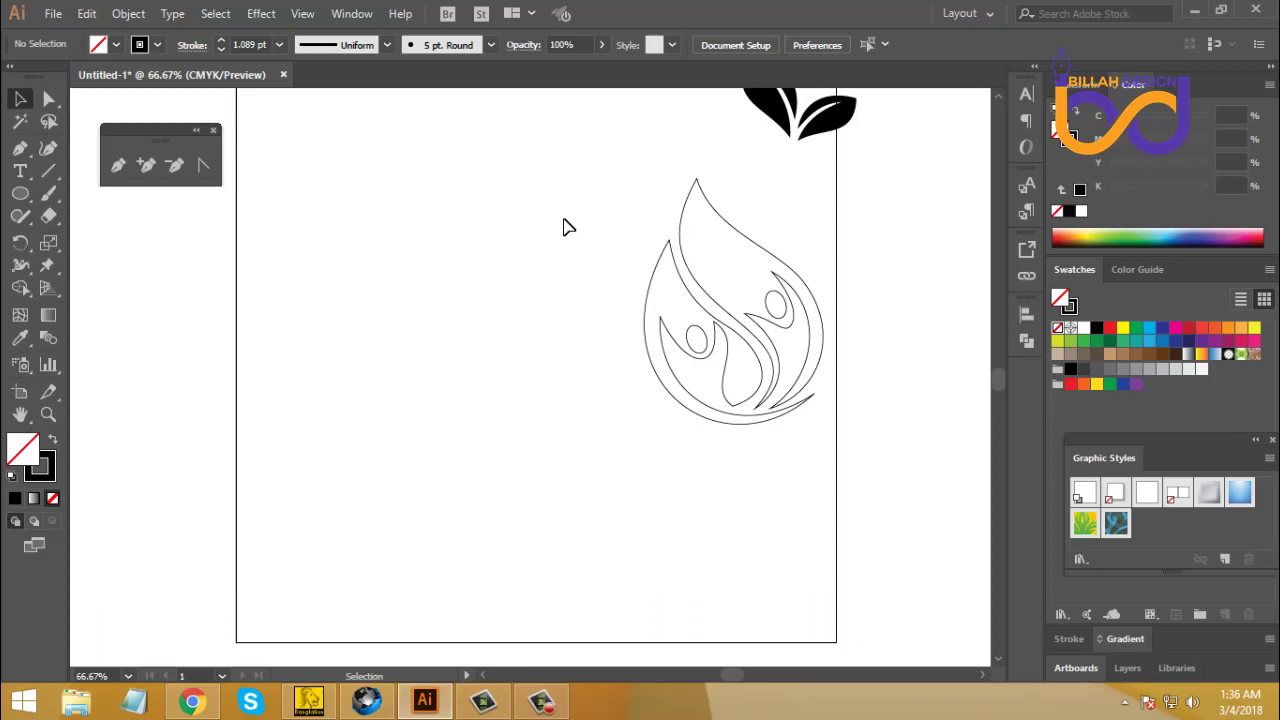
# Step: Select all the traced logo outlines, move them toward the artboard's centre, and deselect them
pyautogui.moveTo(568, 221); pyautogui.dragTo(857, 497)
pyautogui.moveTo(794, 336); pyautogui.dragTo(666, 368)
pyautogui.click(700, 403)
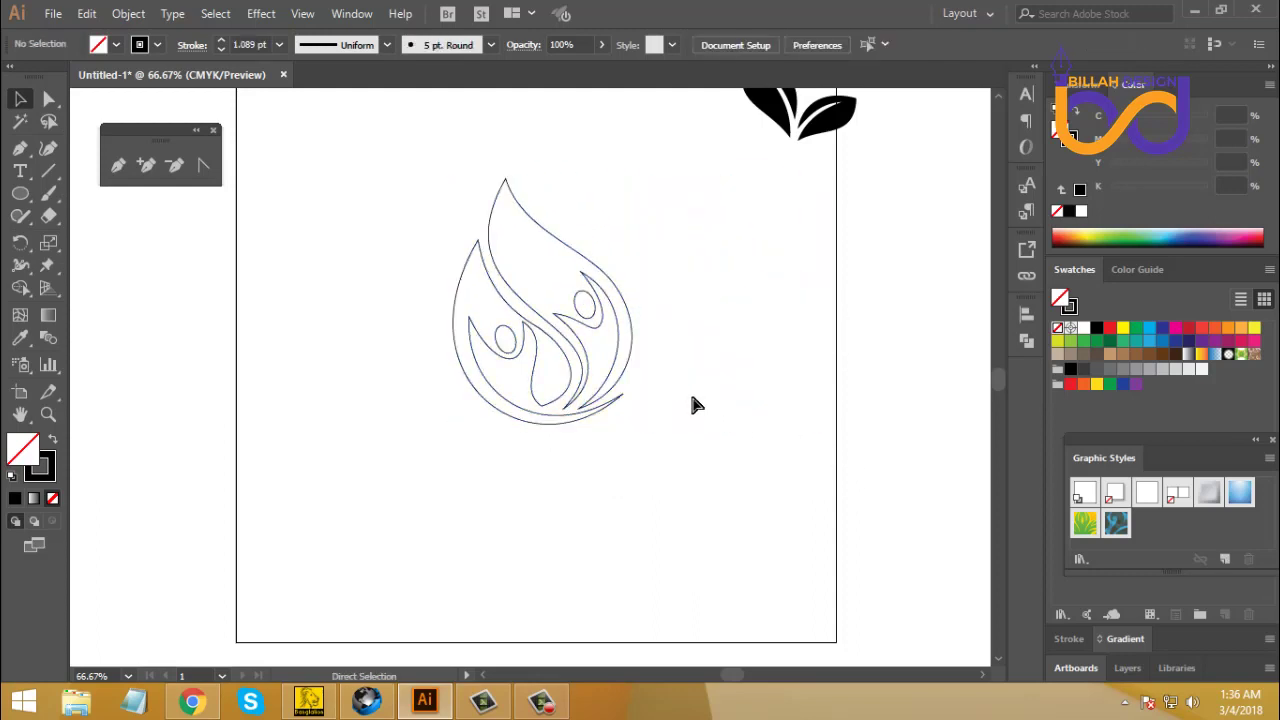
pyautogui.hotkey('ctrl', '+')
pyautogui.hotkey('ctrl', '+')
pyautogui.moveTo(726, 295); pyautogui.dragTo(718, 390)
pyautogui.hotkey('ctrl', '-')
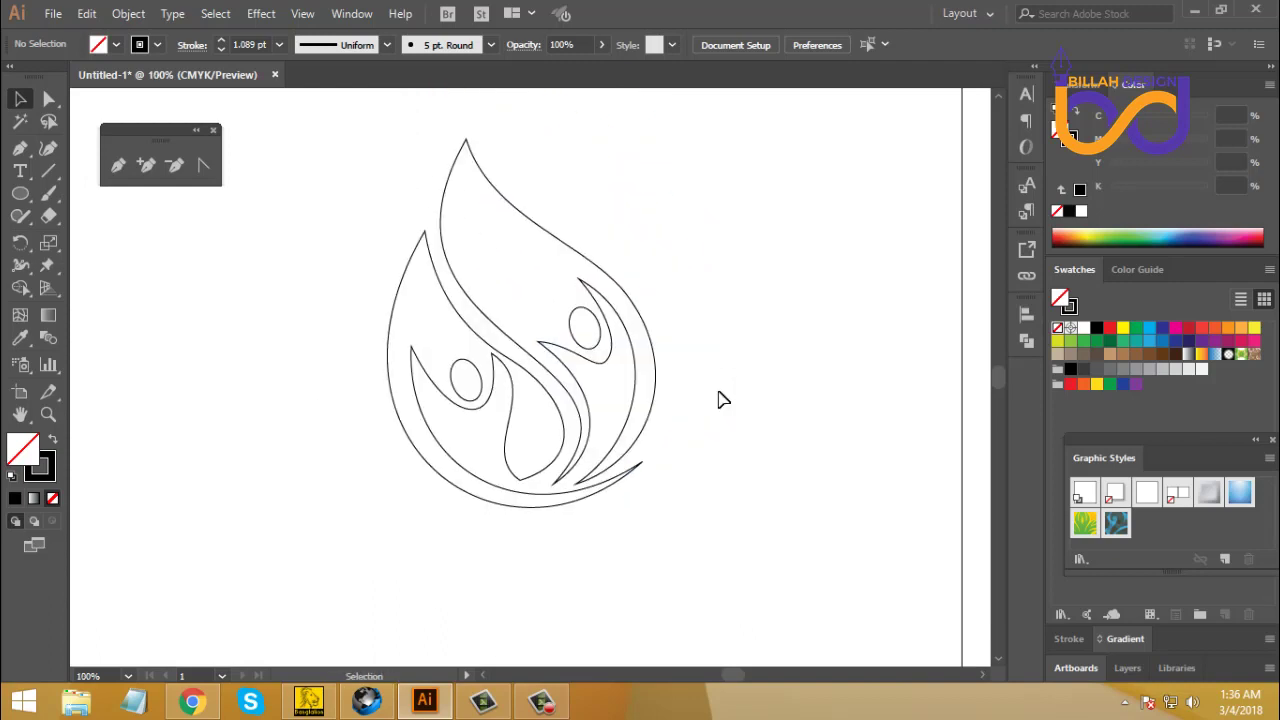
pyautogui.click(600, 329)
pyautogui.click(698, 384)
pyautogui.click(602, 336)
pyautogui.click(688, 388)
pyautogui.click(612, 358)
pyautogui.click(686, 352)
pyautogui.click(627, 306)
pyautogui.click(687, 305)
# Step: Try Minus Front on the taller flame figure and its head ellipse, and cut the head out of the figure with Minus Back
pyautogui.click(582, 340)
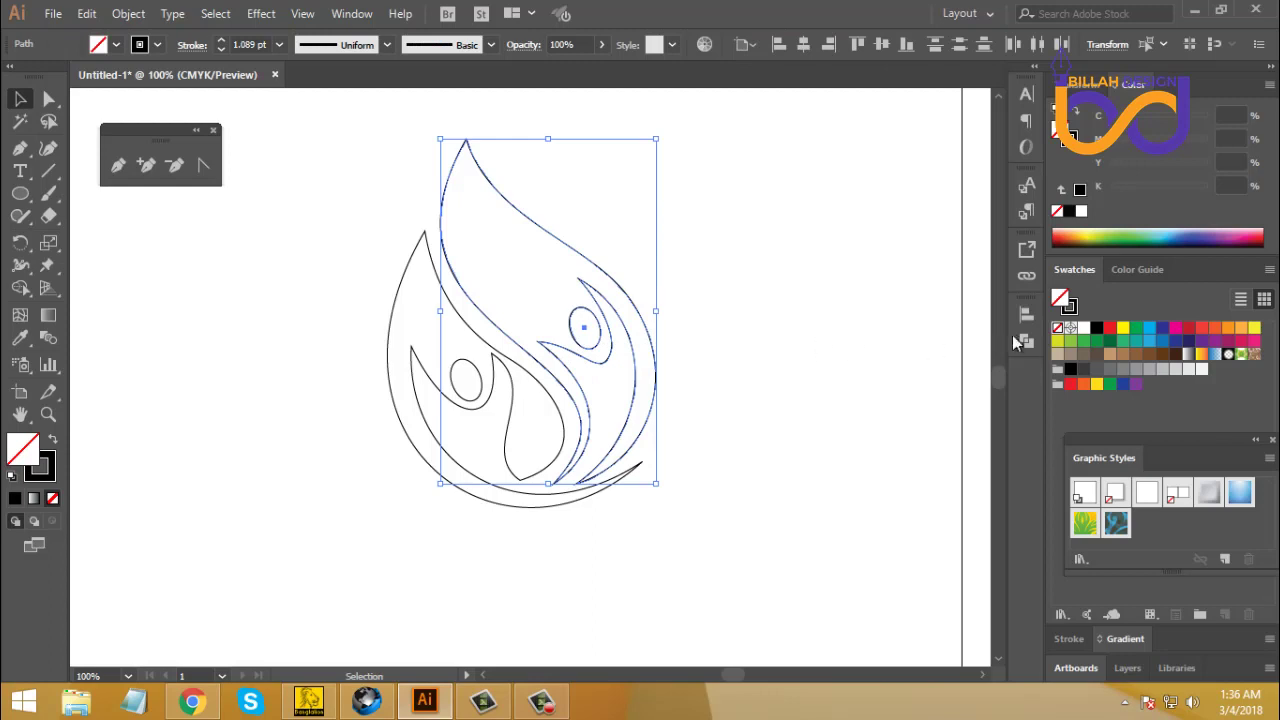
pyautogui.click(1026, 342)
pyautogui.click(843, 354)
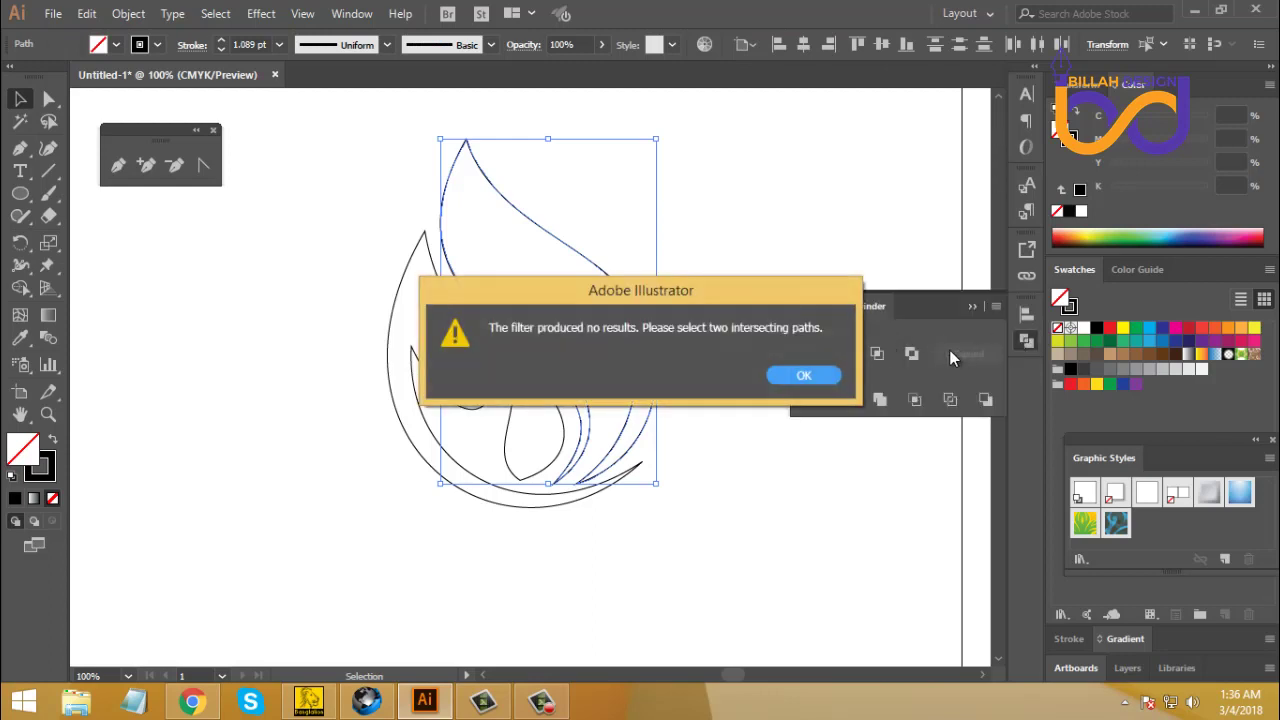
pyautogui.click(803, 375)
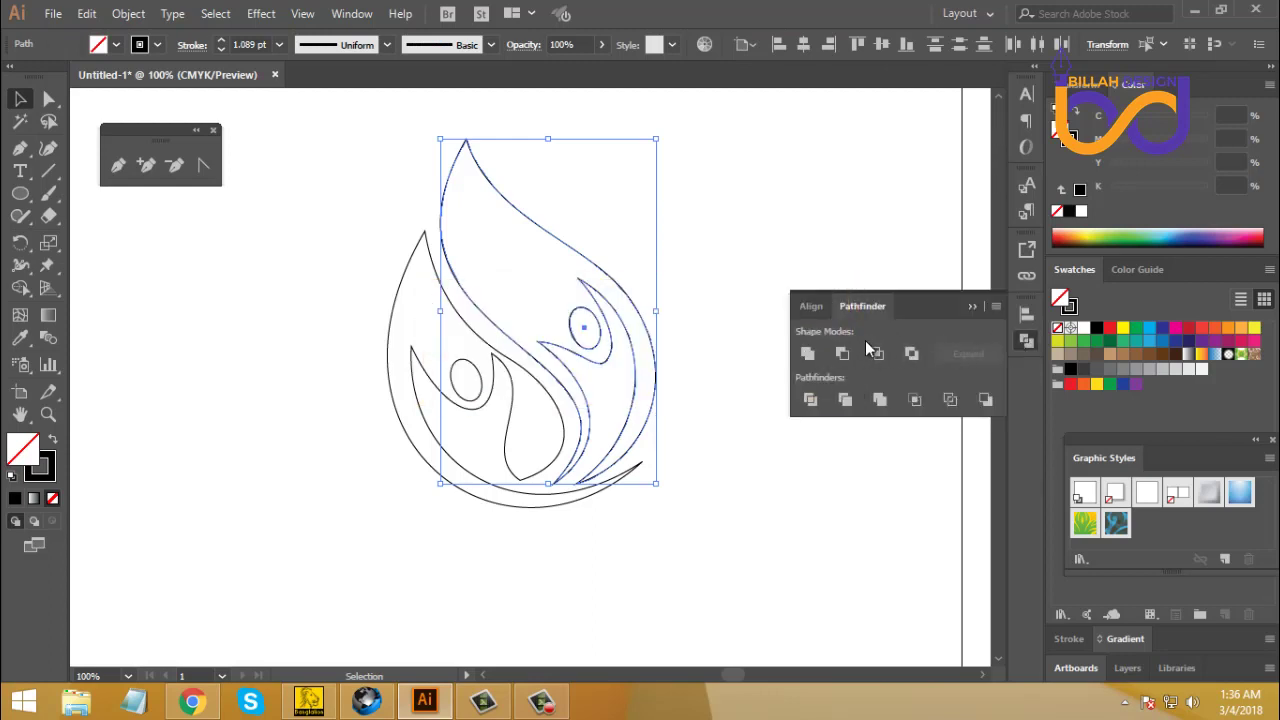
pyautogui.click(985, 401)
pyautogui.click(1027, 340)
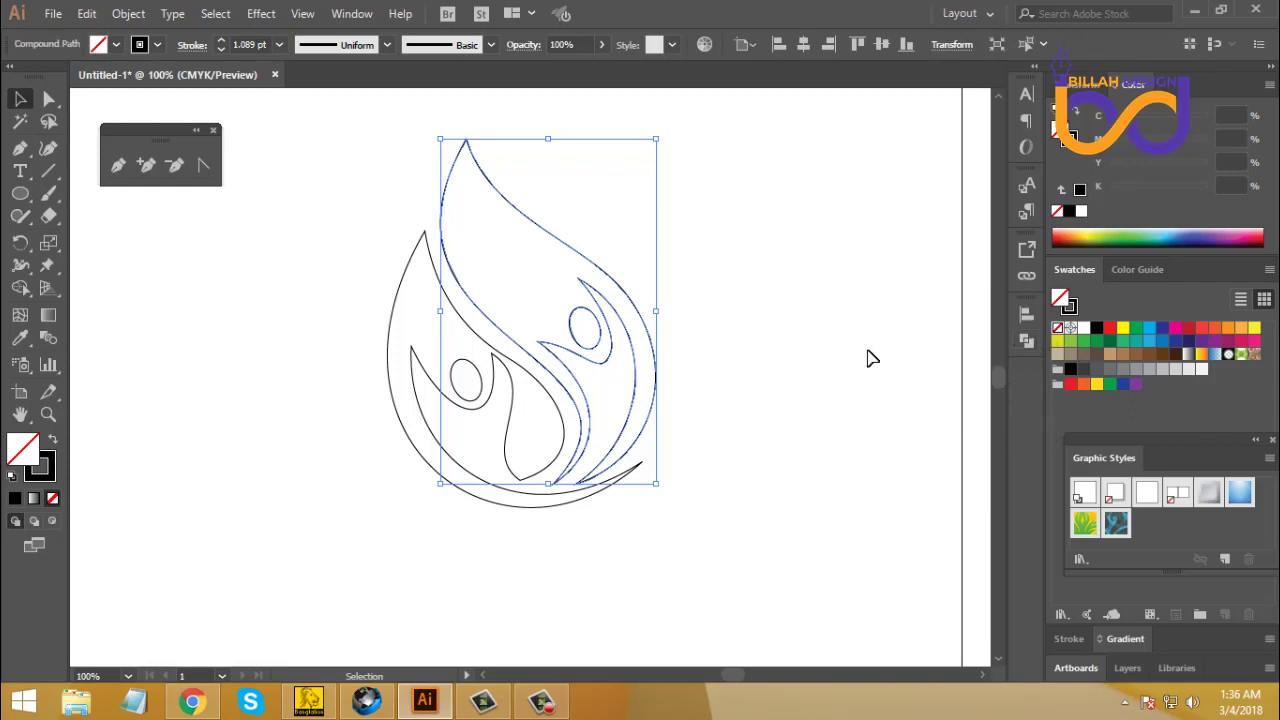
pyautogui.click(869, 357)
# Step: Cut the head ellipse out of the shorter flame figure with the Pathfinder's Minus Front
pyautogui.moveTo(345, 380); pyautogui.dragTo(562, 432)
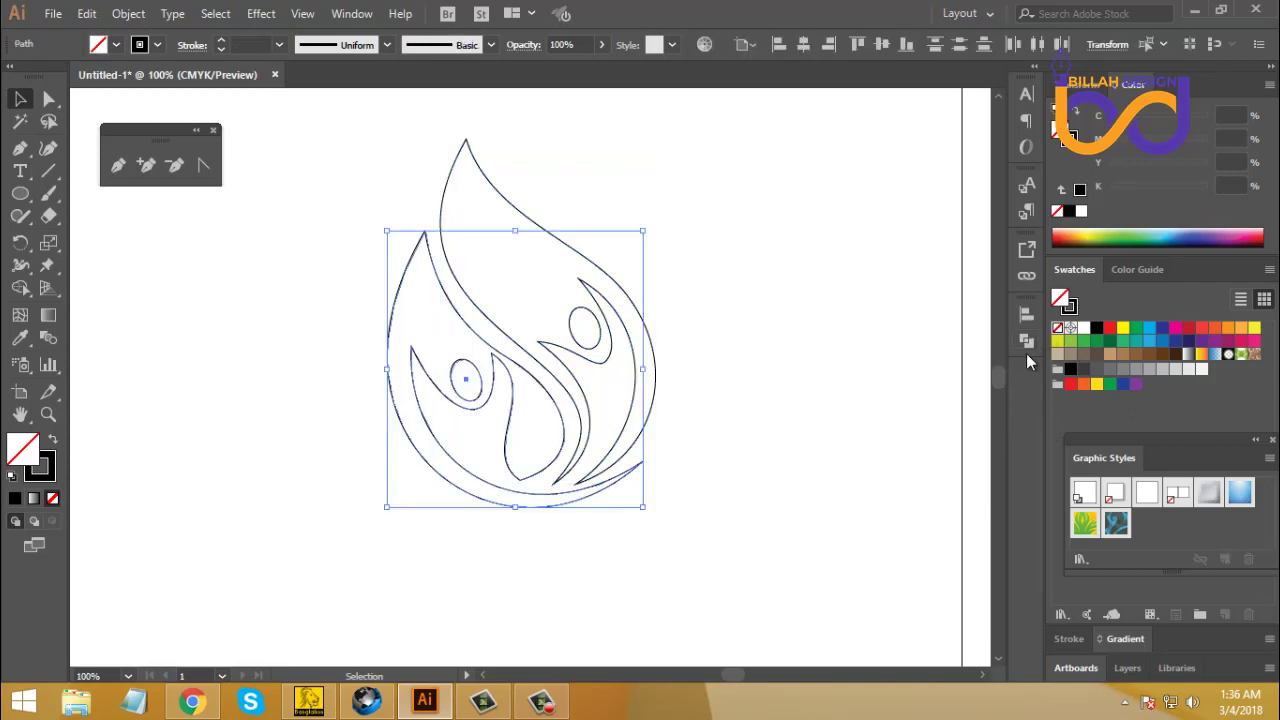
pyautogui.click(1028, 340)
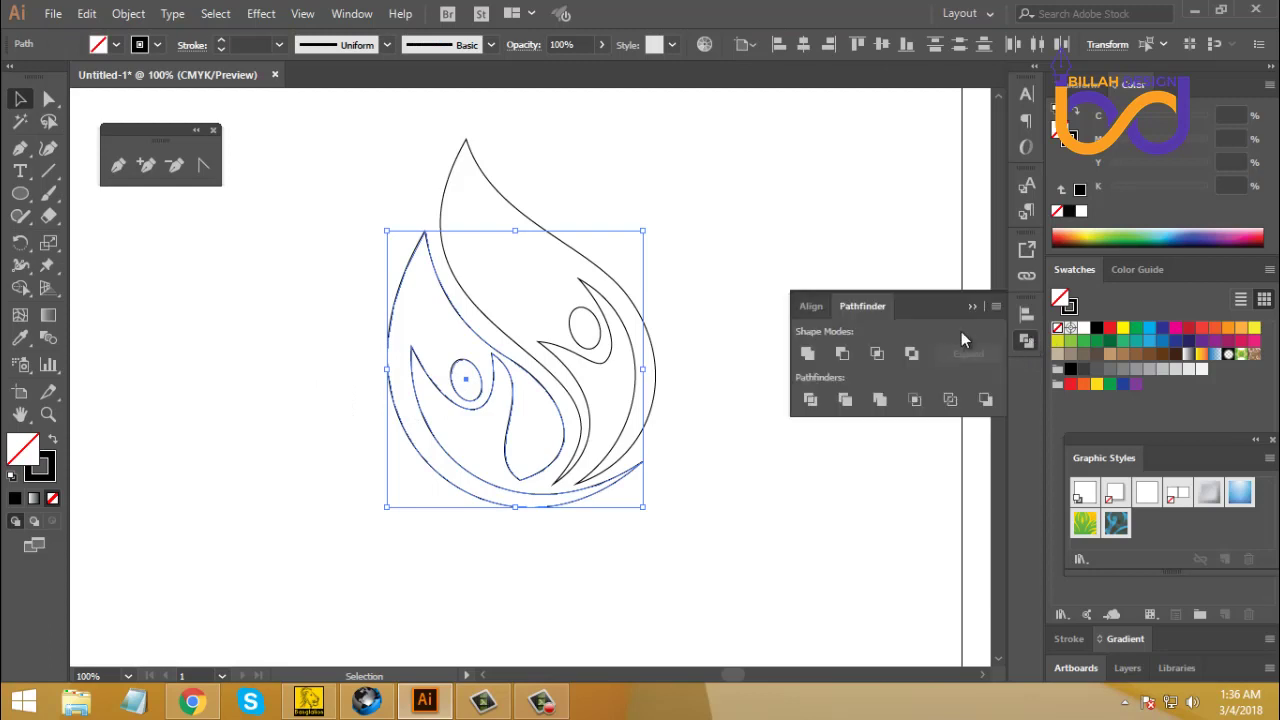
pyautogui.click(844, 353)
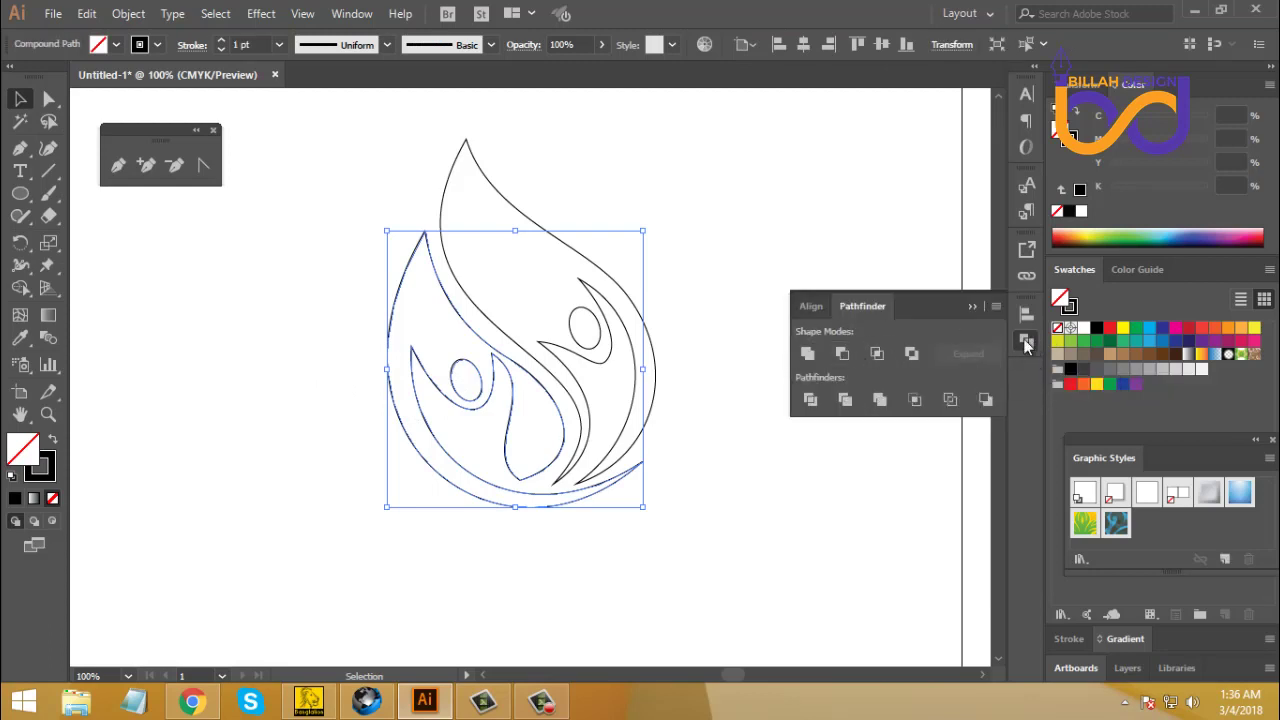
pyautogui.click(1027, 340)
pyautogui.click(768, 300)
# Step: Swap fill and stroke on both flame figures so they have a solid black fill and no stroke
pyautogui.click(386, 460)
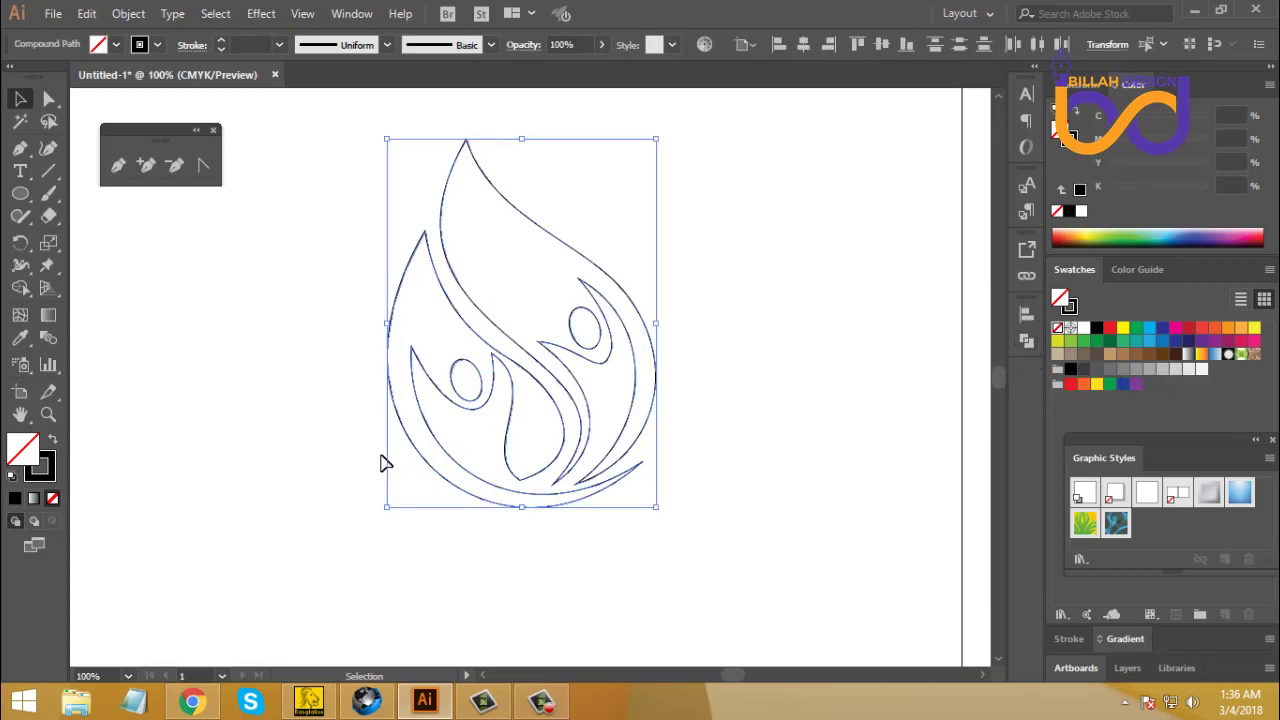
pyautogui.click(55, 440)
pyautogui.click(696, 473)
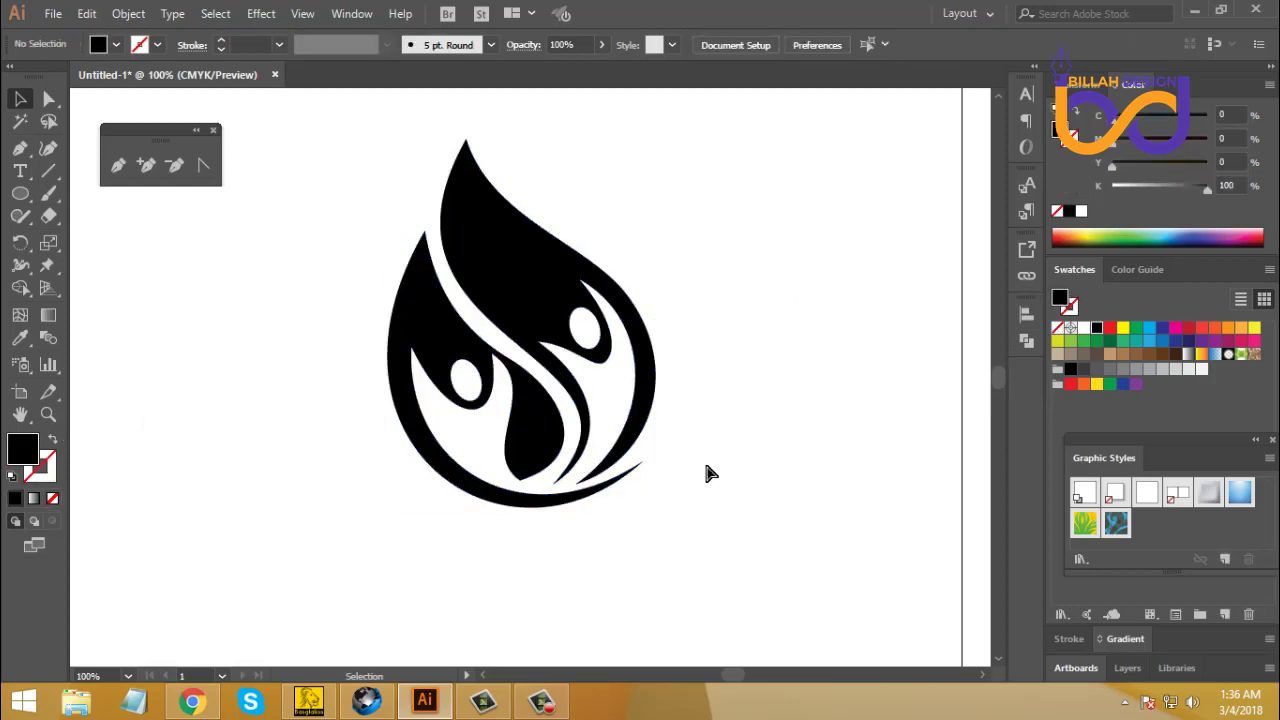
# Step: Round the pointed lower tip of the shorter flame's inner drop with a corner radius of about 23 pt
pyautogui.hotkey('ctrl', '+')
pyautogui.moveTo(614, 503); pyautogui.dragTo(594, 397)
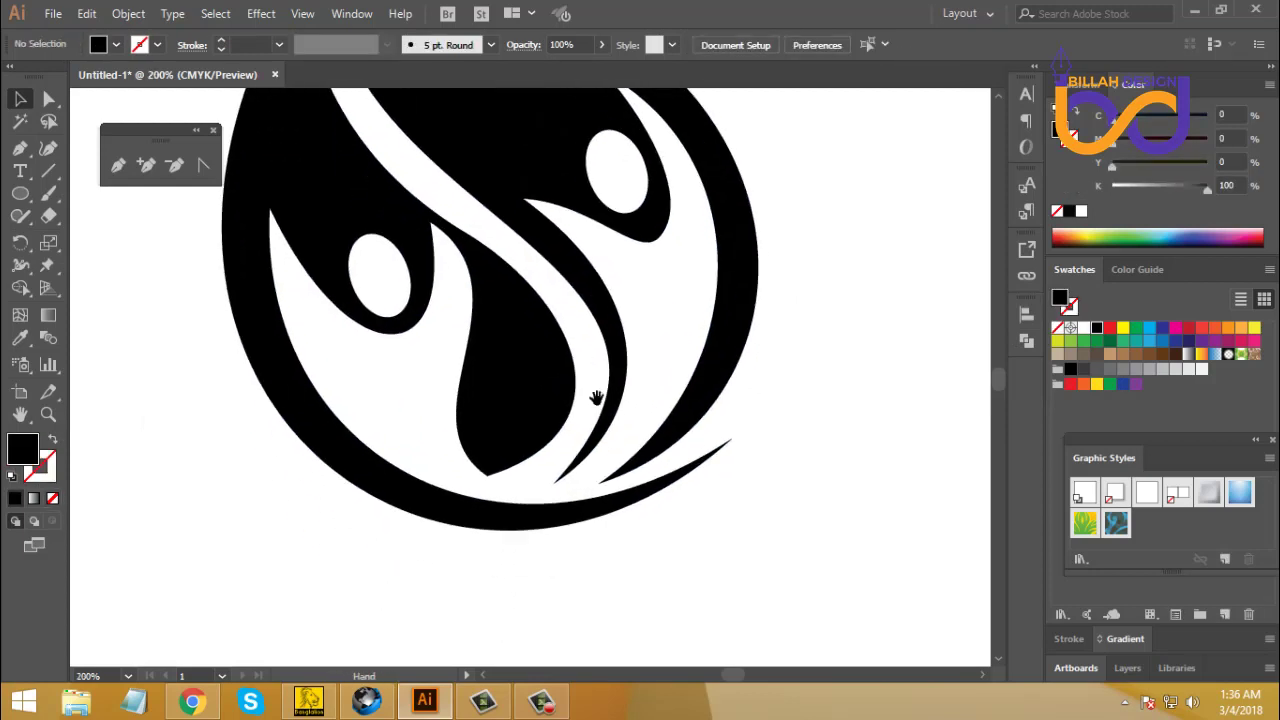
pyautogui.click(487, 476)
pyautogui.click(400, 390)
pyautogui.click(53, 98)
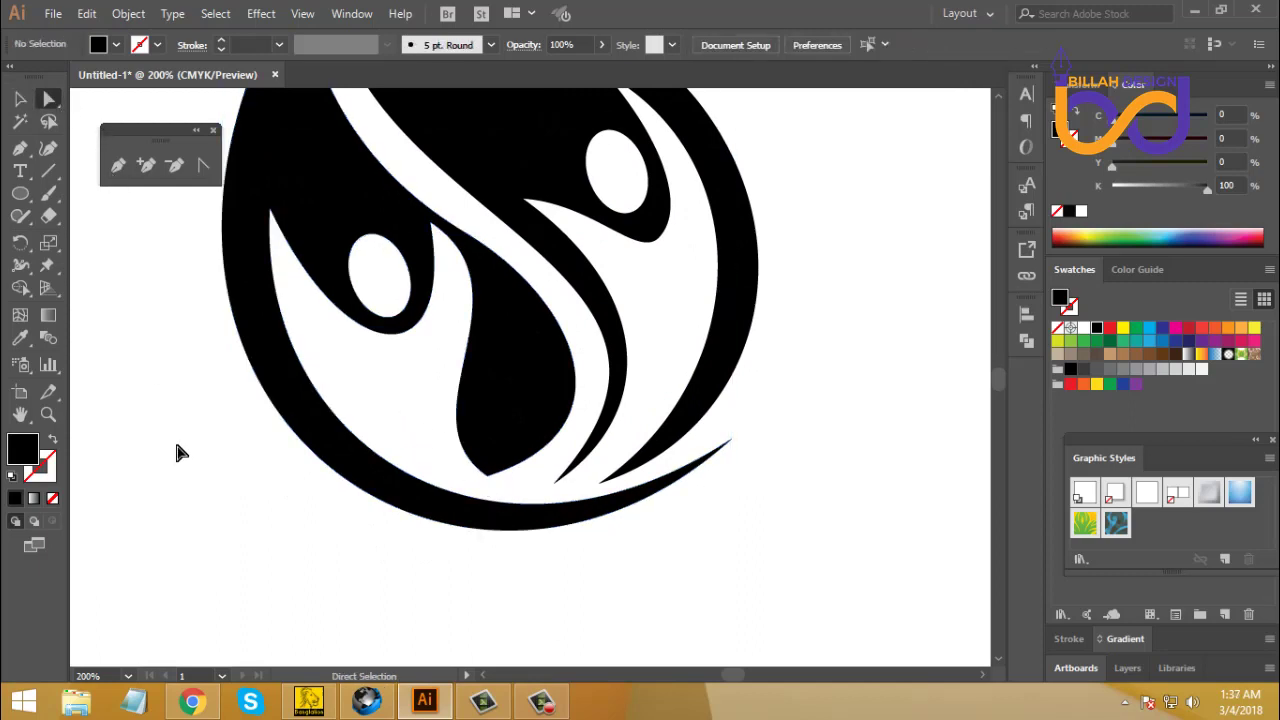
pyautogui.click(488, 476)
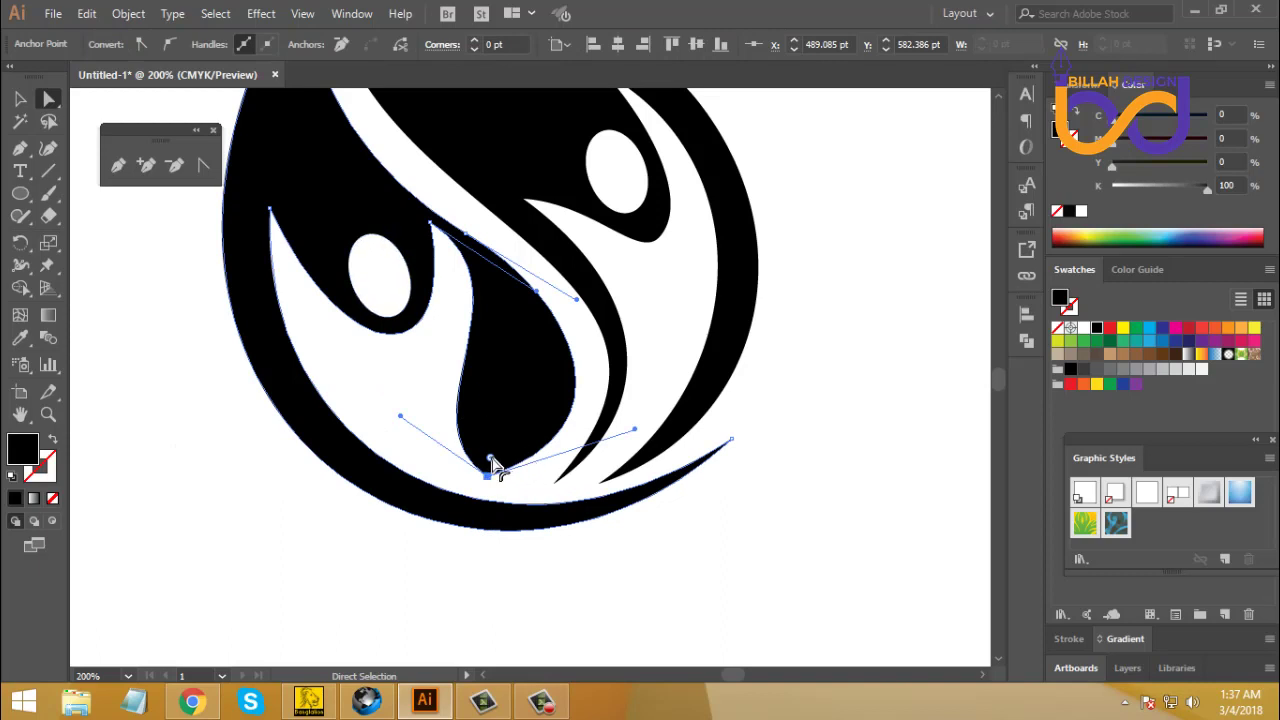
pyautogui.moveTo(493, 462); pyautogui.dragTo(500, 425)
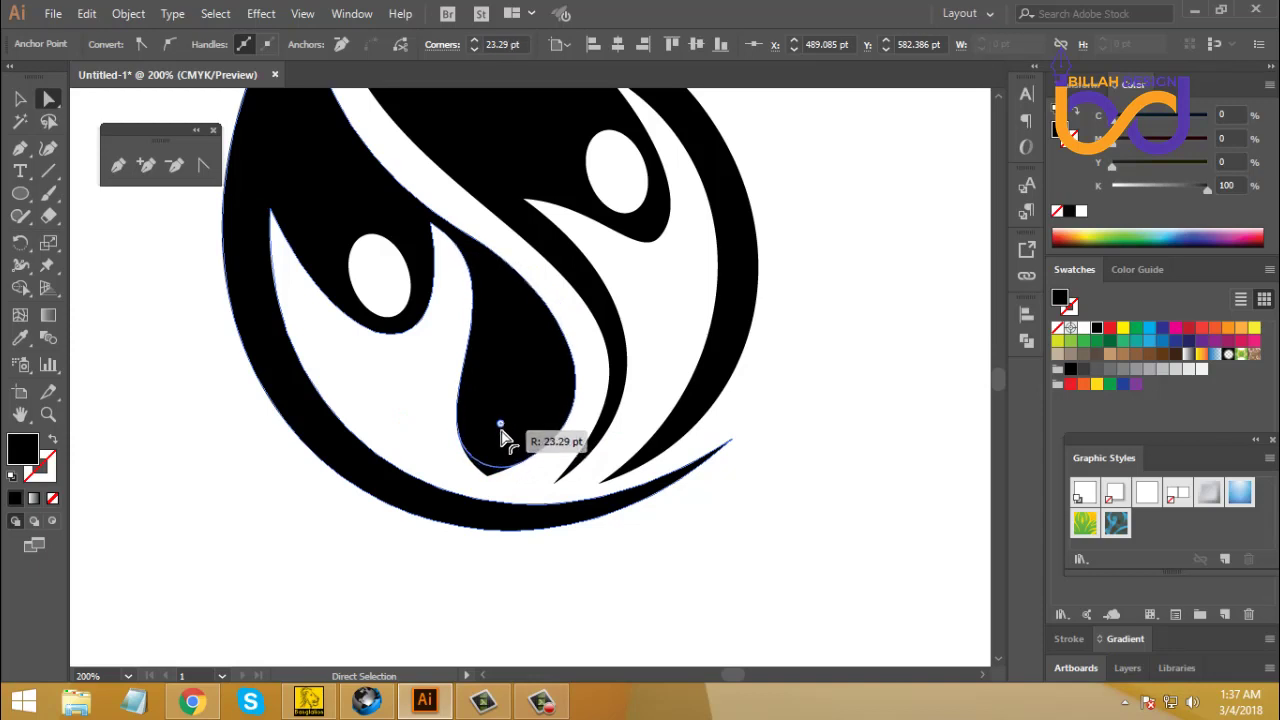
pyautogui.click(716, 560)
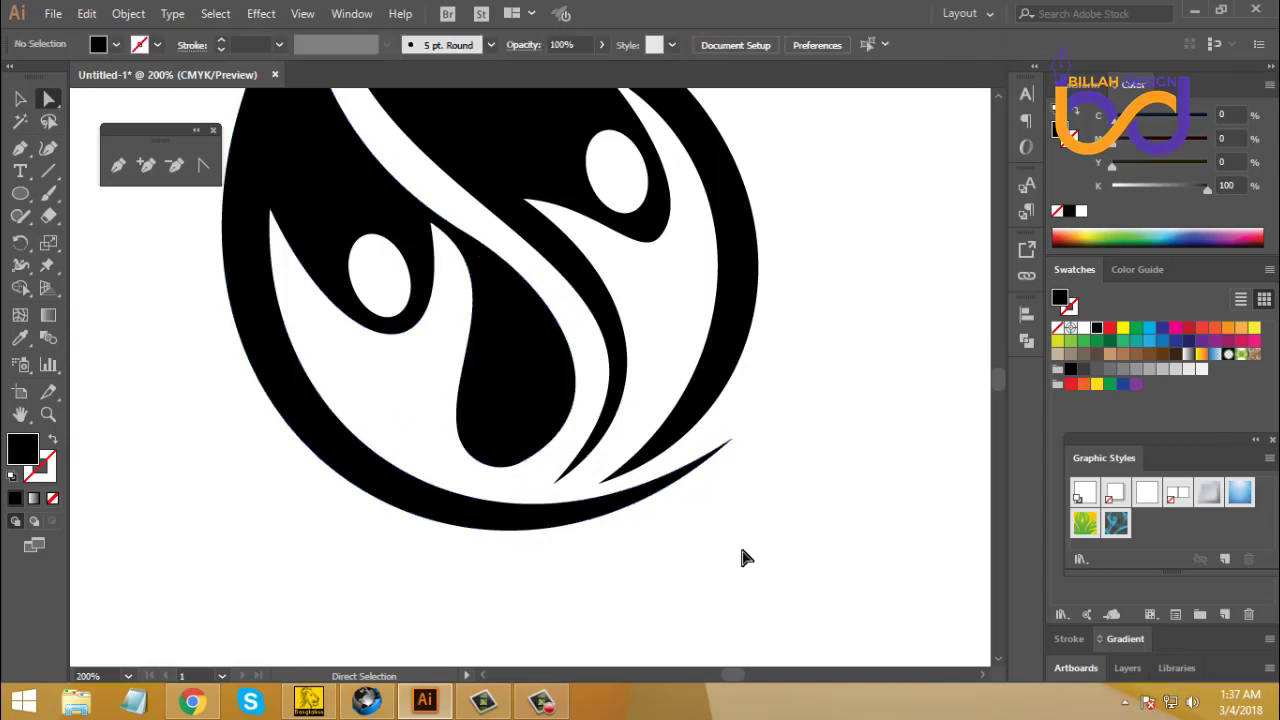
# Step: Select the whole flame logo, move it horizontally into the left half of the artboard, and deselect it
pyautogui.hotkey('ctrl', '-')
pyautogui.hotkey('ctrl', '-')
pyautogui.hotkey('ctrl', '-')
pyautogui.hotkey('ctrl', '-')
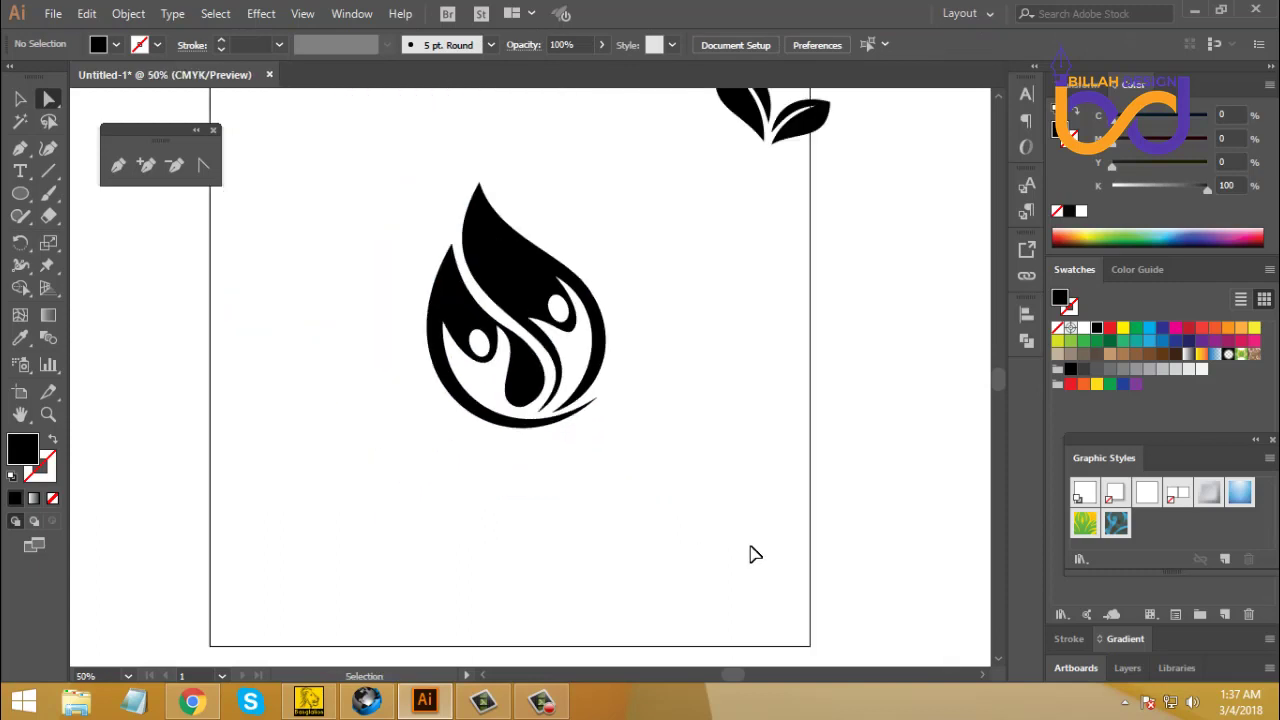
pyautogui.click(19, 98)
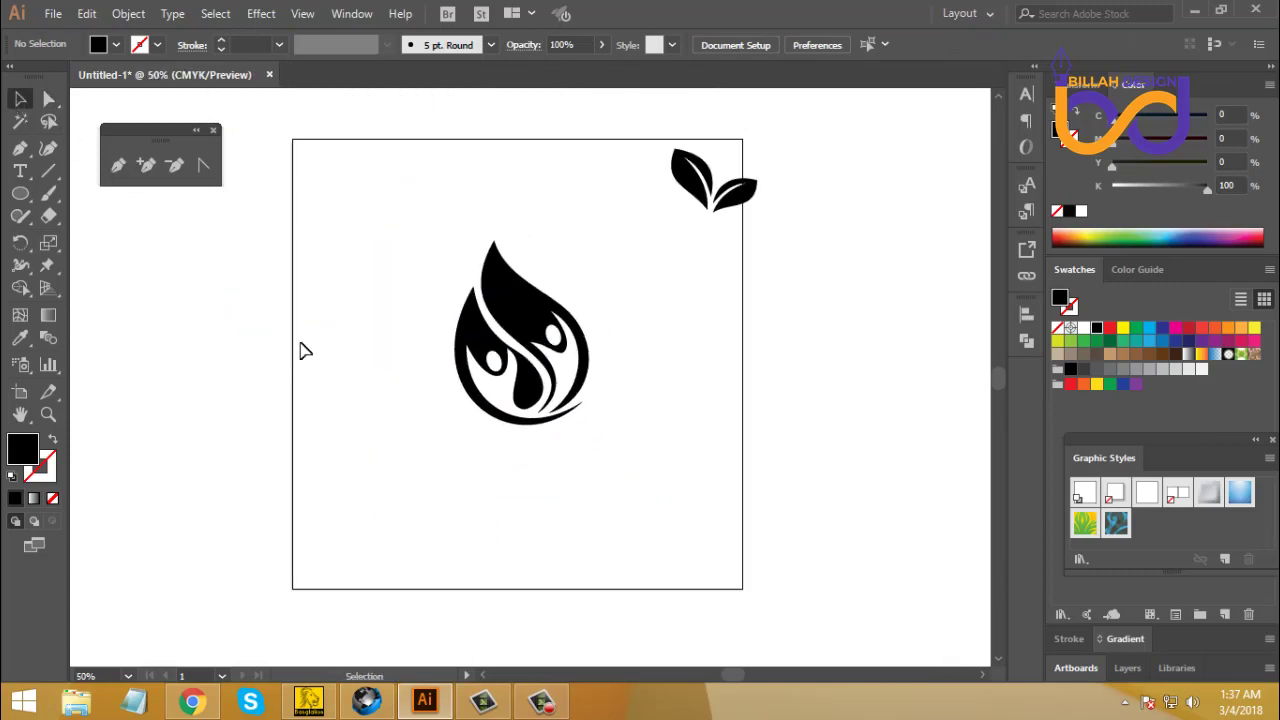
pyautogui.click(566, 404)
pyautogui.moveTo(531, 322); pyautogui.dragTo(428, 324)
pyautogui.click(609, 406)
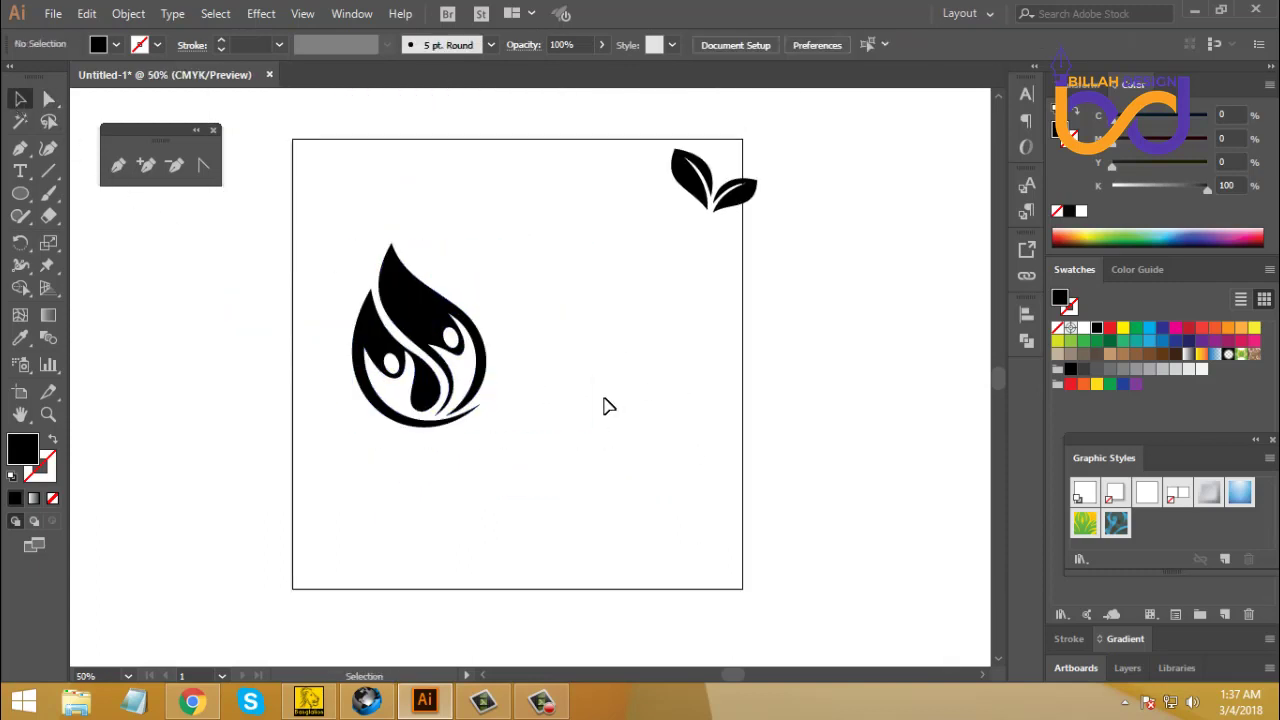
# Step: Move the black leaf logo beside the flame logo, enlarge it, and lower it slightly to balance the pair
pyautogui.moveTo(641, 143); pyautogui.dragTo(632, 382)
pyautogui.moveTo(611, 325); pyautogui.dragTo(623, 269)
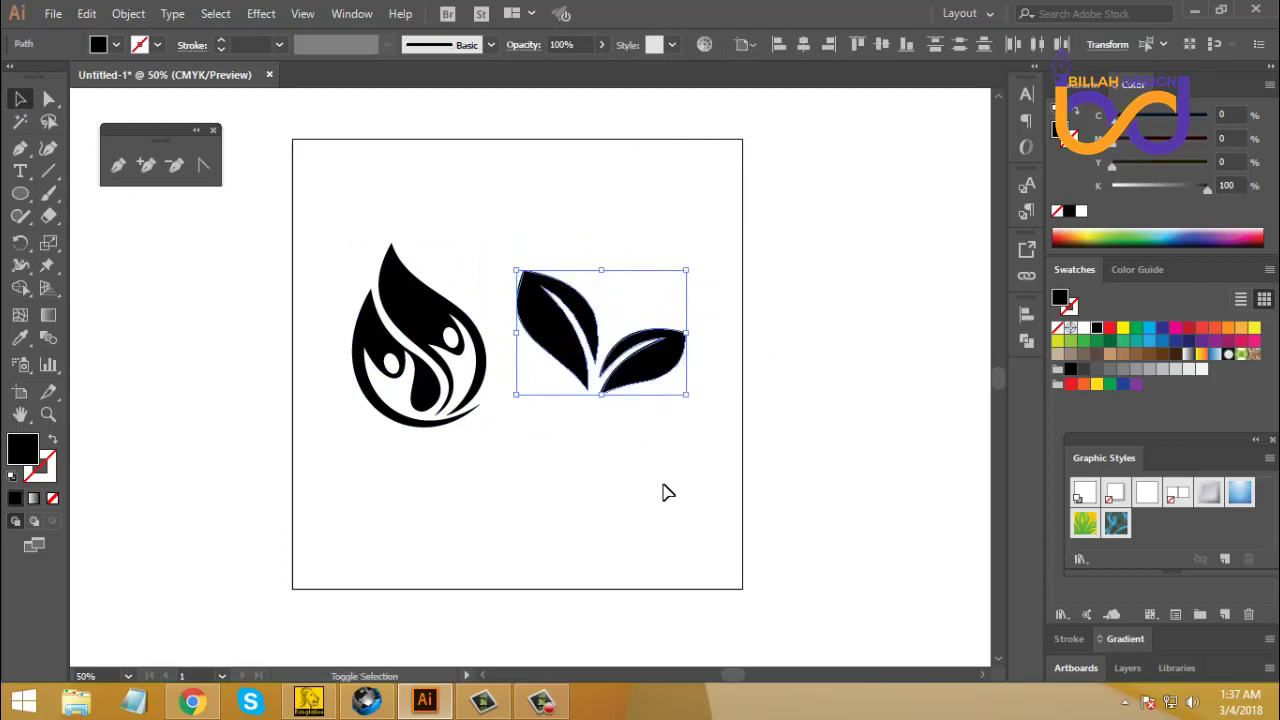
pyautogui.click(667, 493)
pyautogui.moveTo(656, 457); pyautogui.dragTo(660, 469)
pyautogui.click(600, 355)
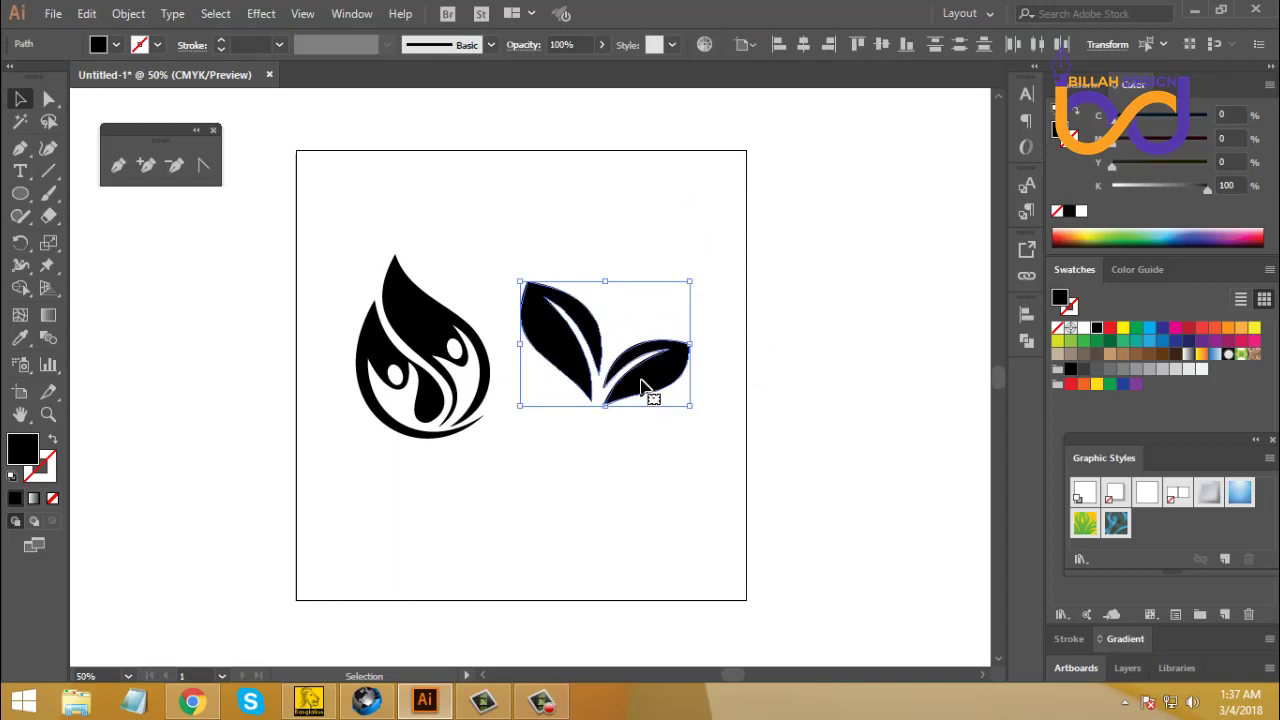
pyautogui.moveTo(651, 387); pyautogui.dragTo(646, 403)
pyautogui.click(670, 496)
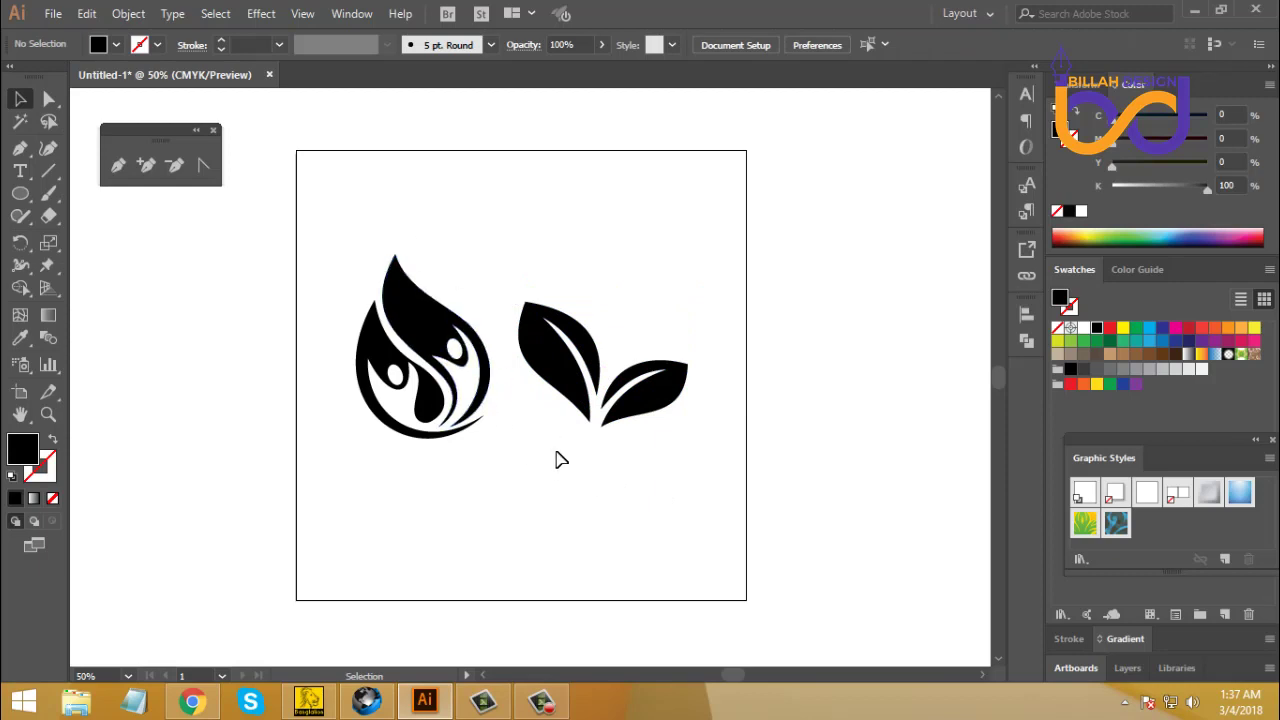
# Step: Shift the leaf logo slightly up and to the right beside the flame logo, and deselect it
pyautogui.press('a')
pyautogui.hotkey('ctrl', '=')
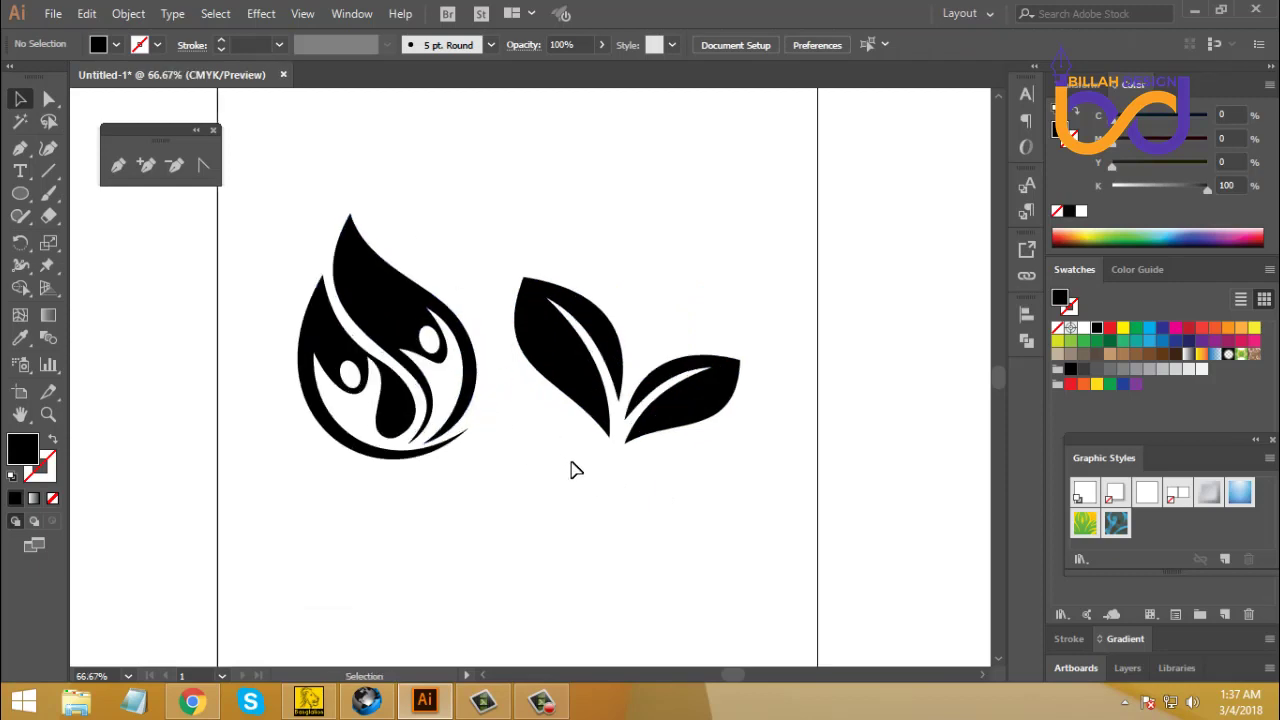
pyautogui.moveTo(558, 457); pyautogui.dragTo(569, 446)
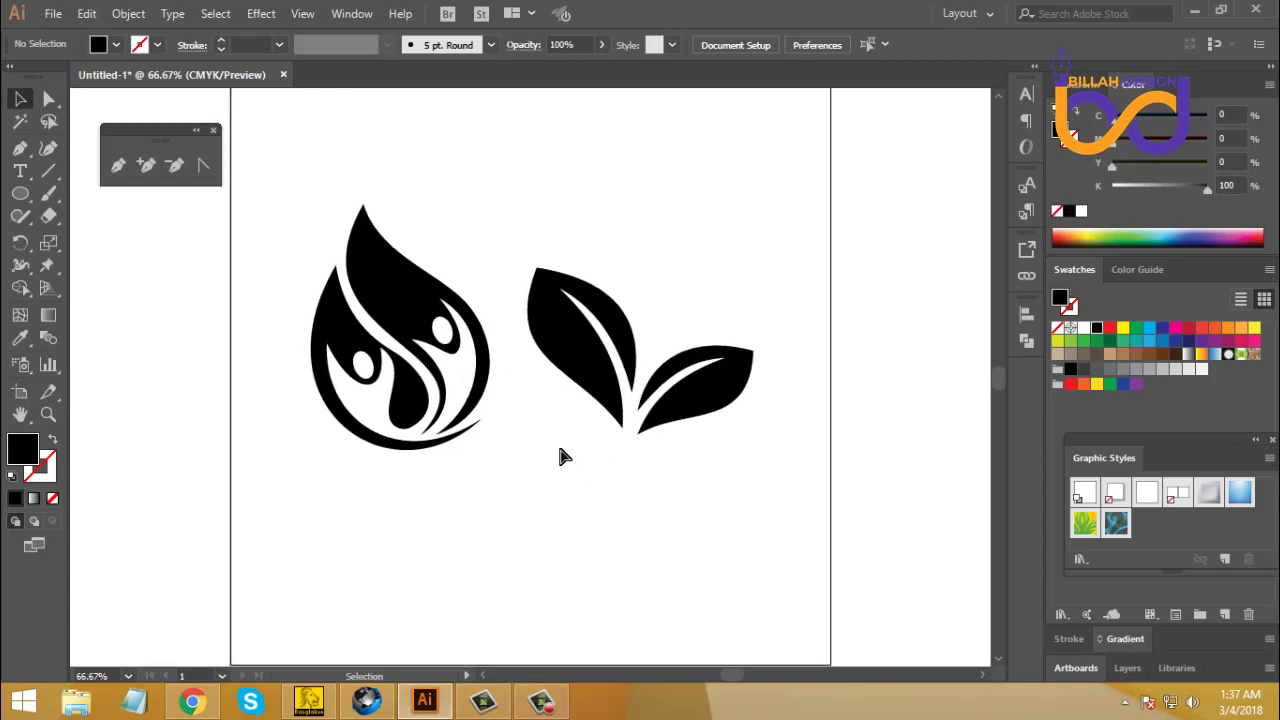
pyautogui.hotkey('ctrl', '-')
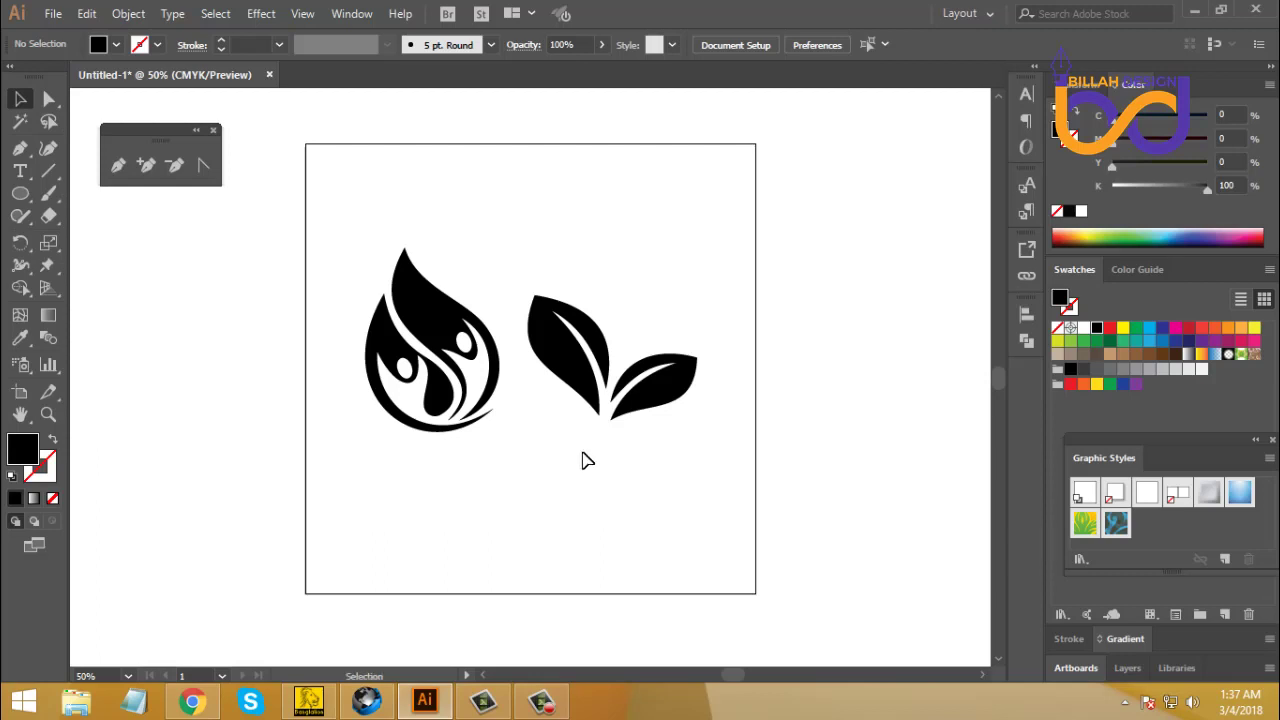
pyautogui.moveTo(344, 212); pyautogui.dragTo(494, 442)
pyautogui.moveTo(571, 388); pyautogui.dragTo(576, 383)
pyautogui.click(648, 467)
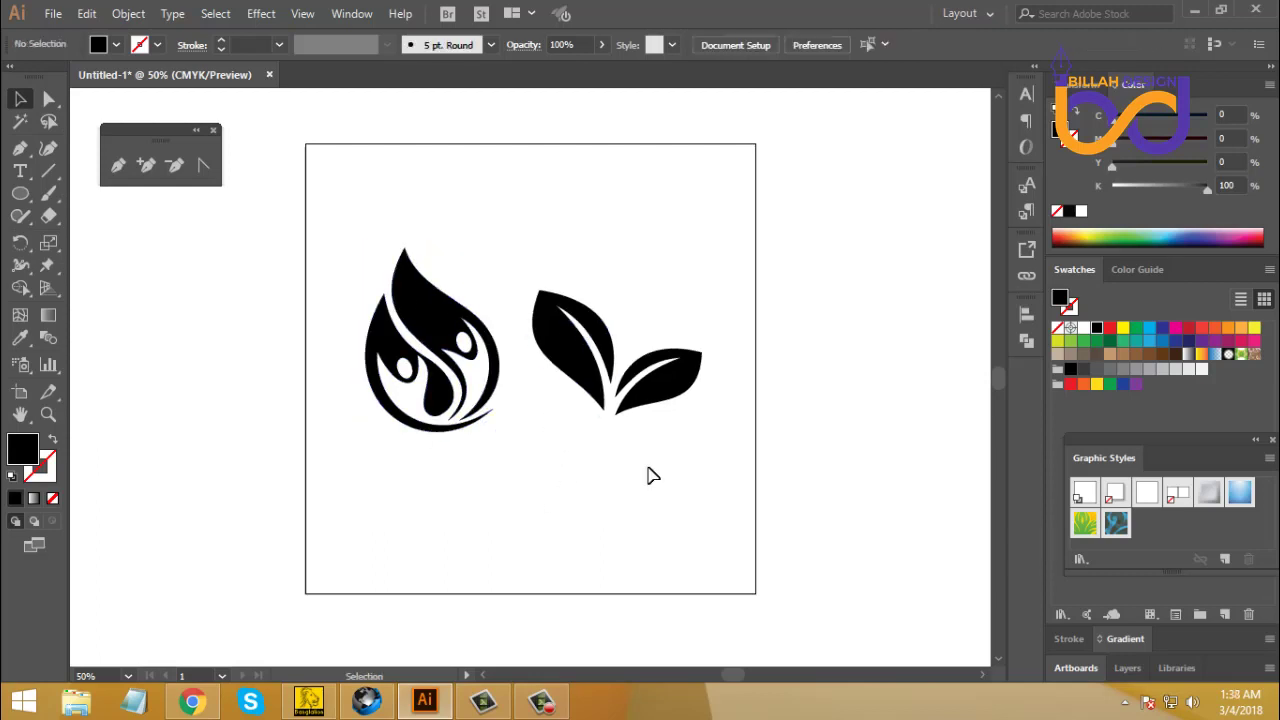